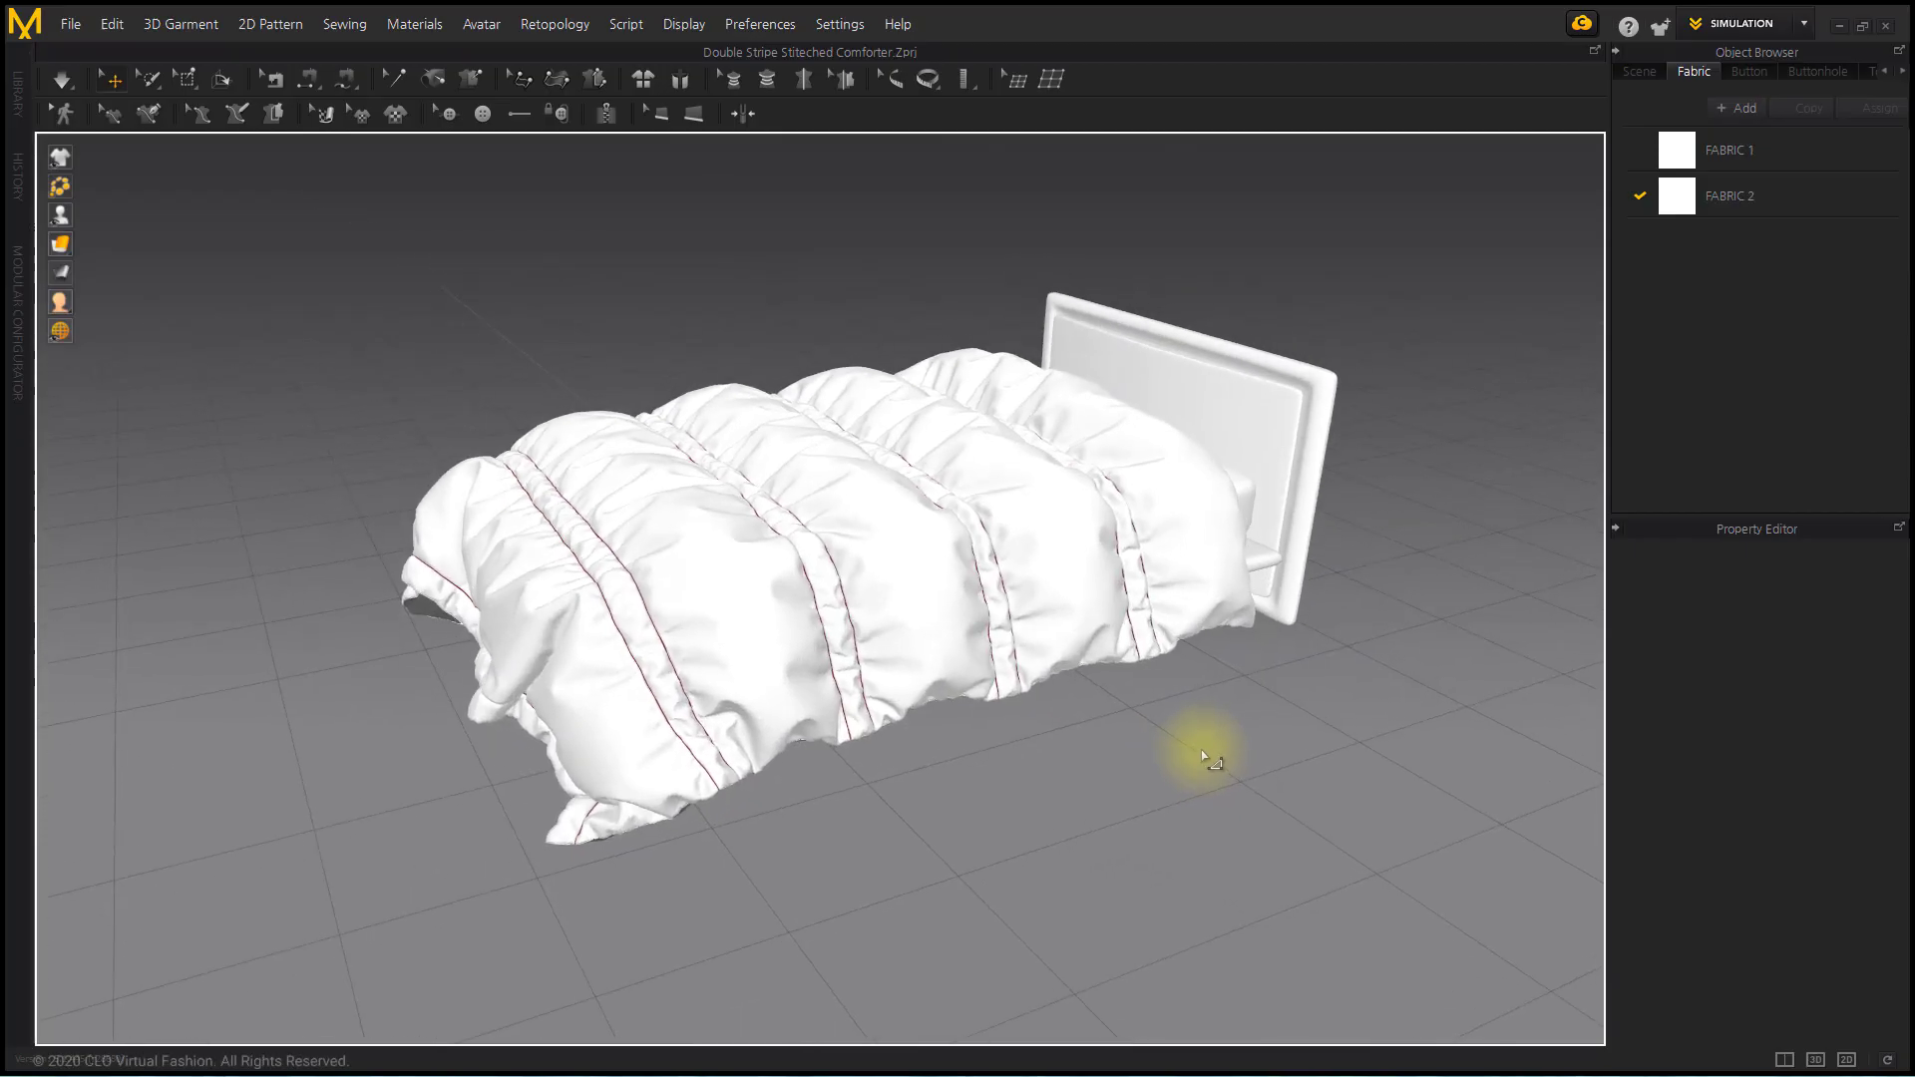
Orbit and zoom around the finished striped comforter to view it from the foot of the bed.
right_drag(1206, 753, 1094, 761)
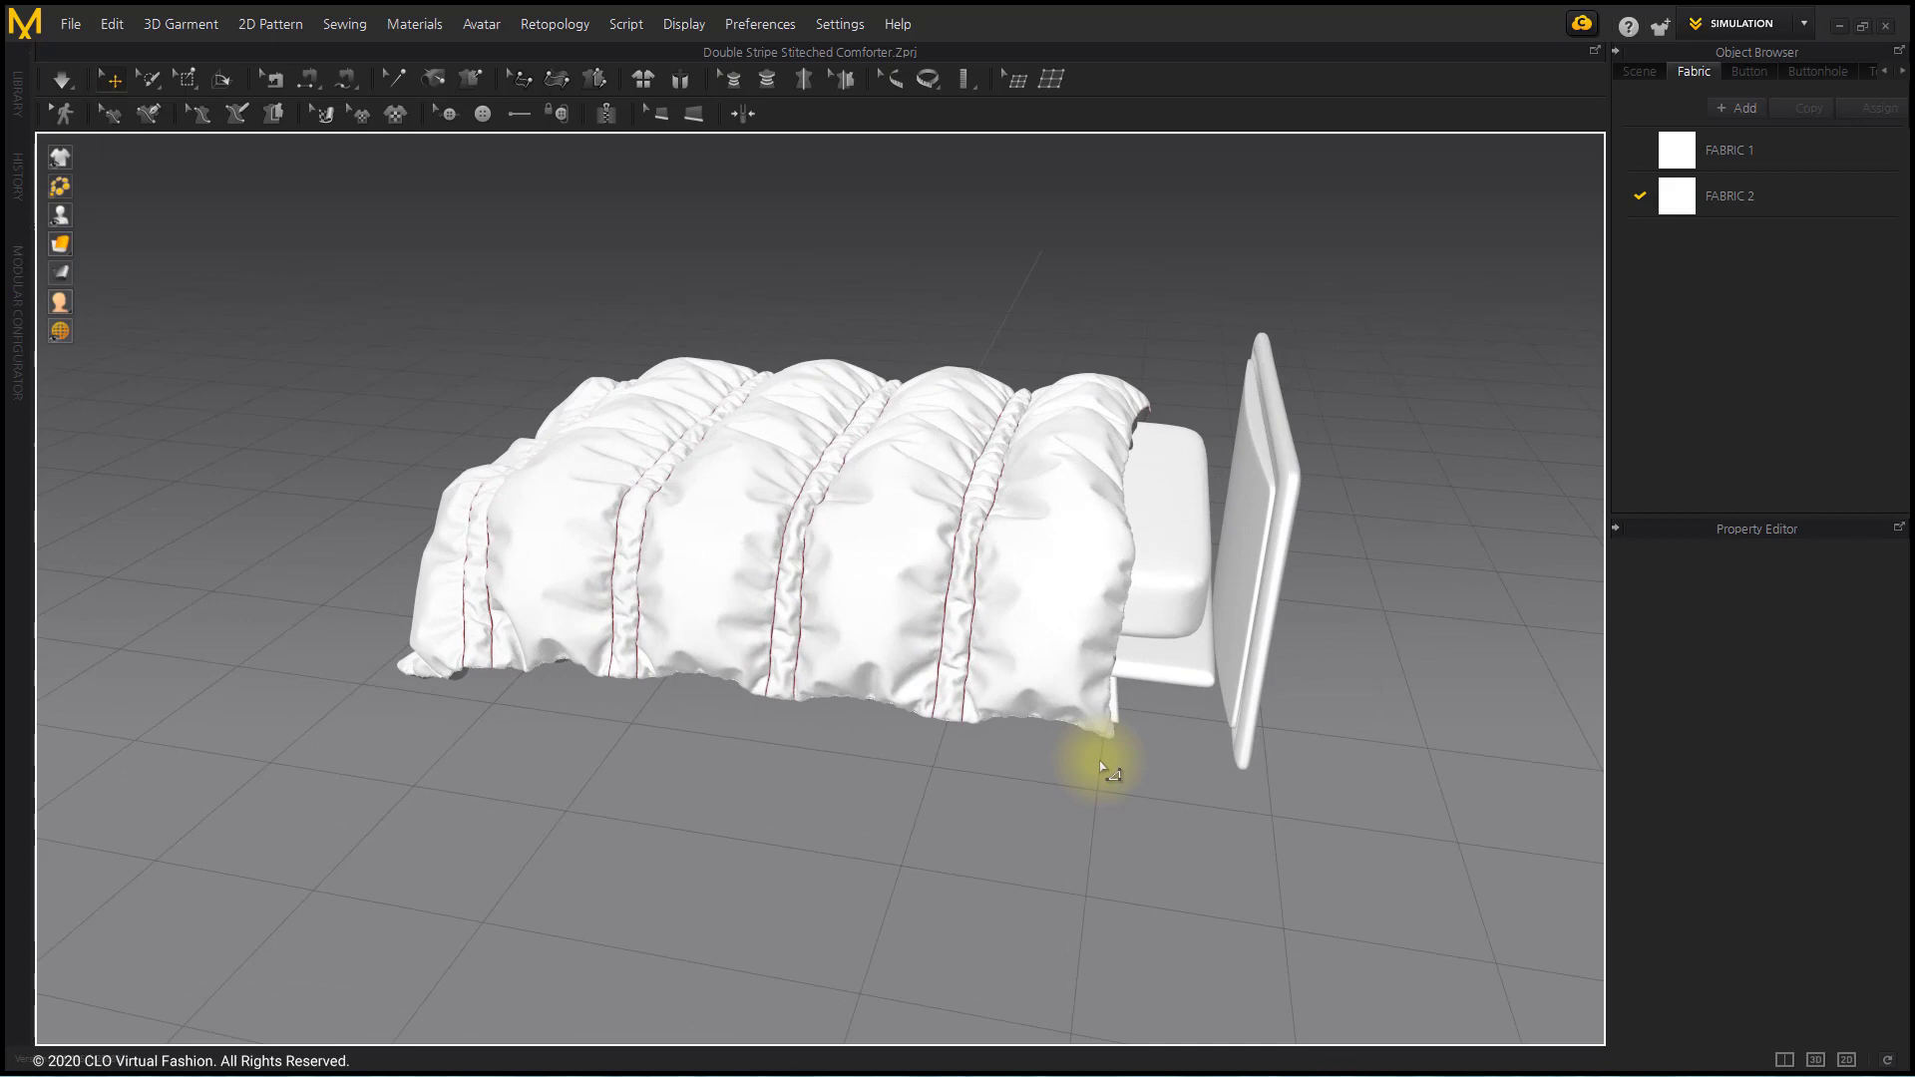
scroll(1120, 684, up, 2)
scroll(1060, 641, up, 2)
scroll(1053, 618, up, 2)
mouse_move(1052, 616)
right_down()
mouse_move(1218, 594)
mouse_move(1120, 787)
mouse_move(1188, 778)
mouse_move(1282, 817)
mouse_move(1259, 682)
mouse_move(1077, 662)
mouse_move(1090, 649)
mouse_move(991, 697)
mouse_move(1032, 733)
mouse_move(1059, 733)
mouse_move(1064, 656)
right_up()
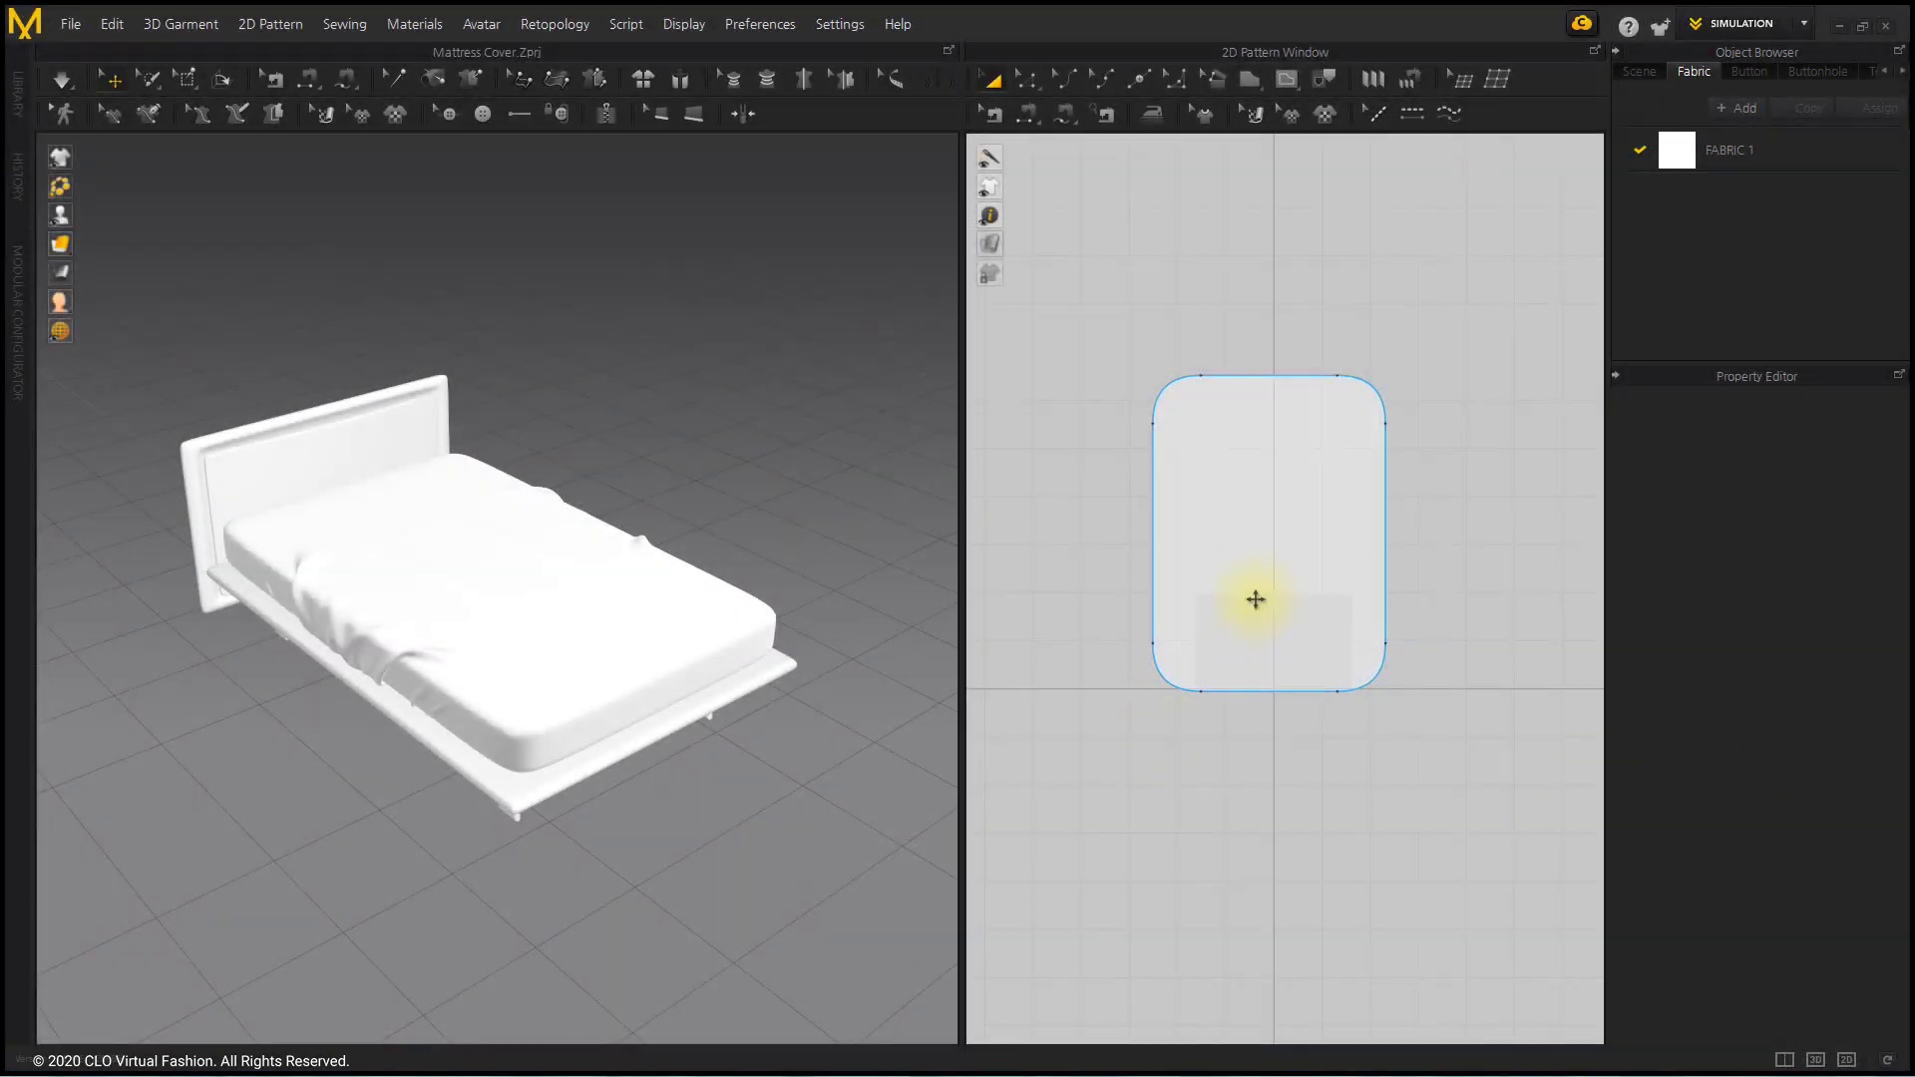
Duplicate the rounded mattress pattern and place the copy off to the right.
scroll(1259, 598, down, 2)
scroll(1262, 598, down, 2)
key(ctrl+c)
key(ctrl+v)
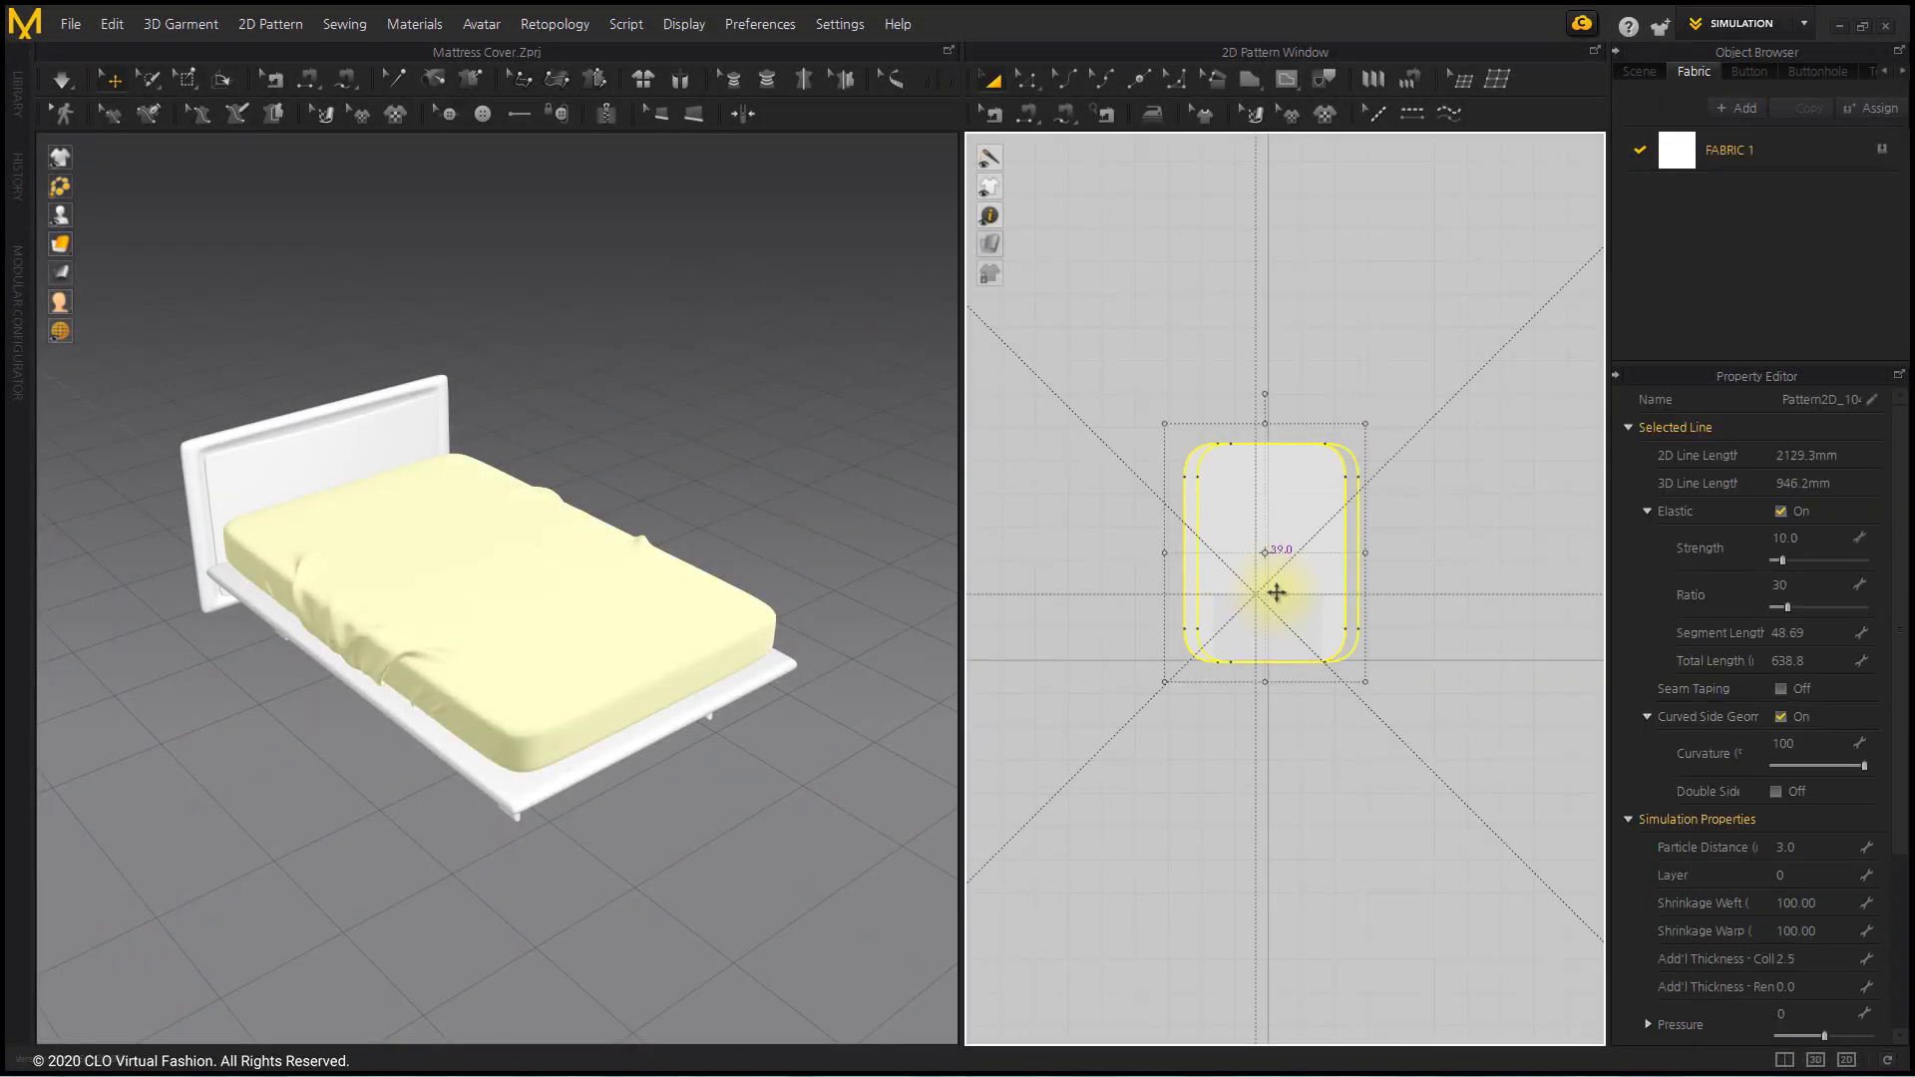
click(1500, 586)
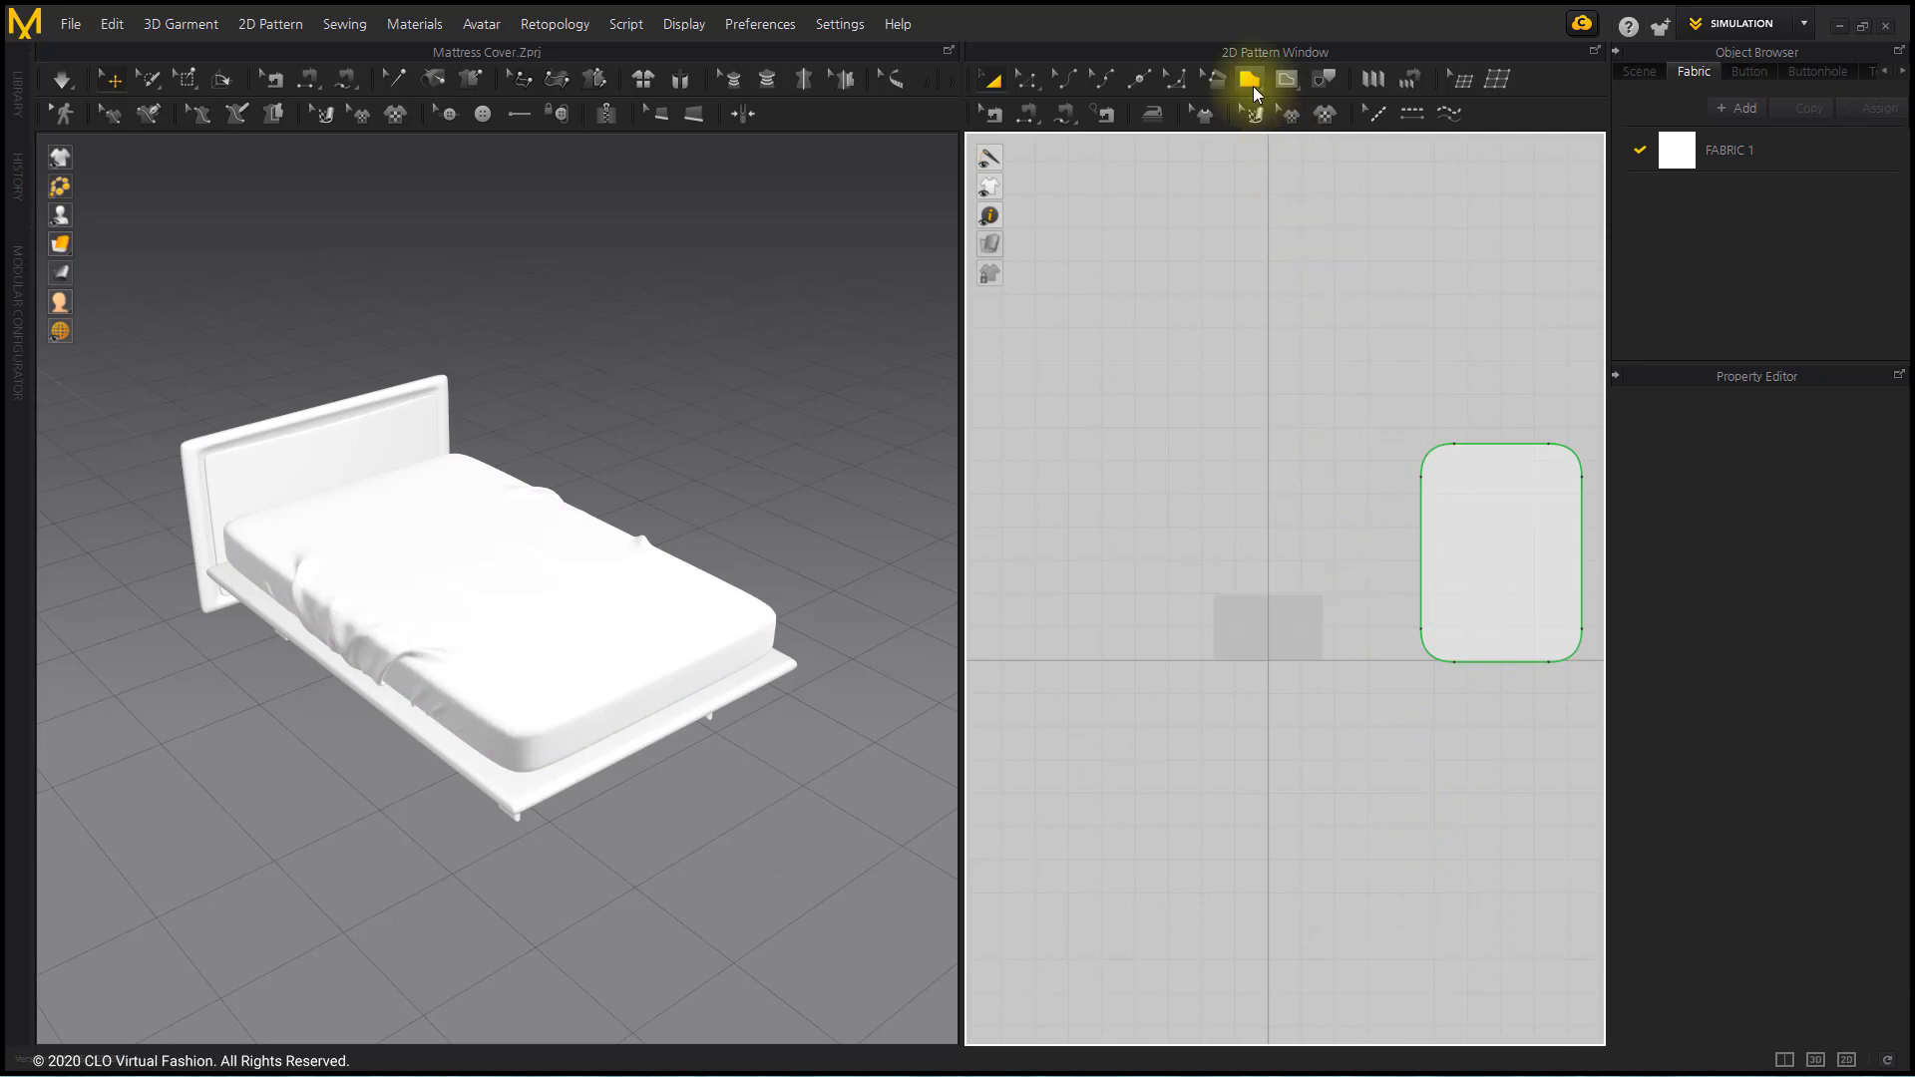
Draw a new rectangular pattern beside the rounded one.
click(1252, 86)
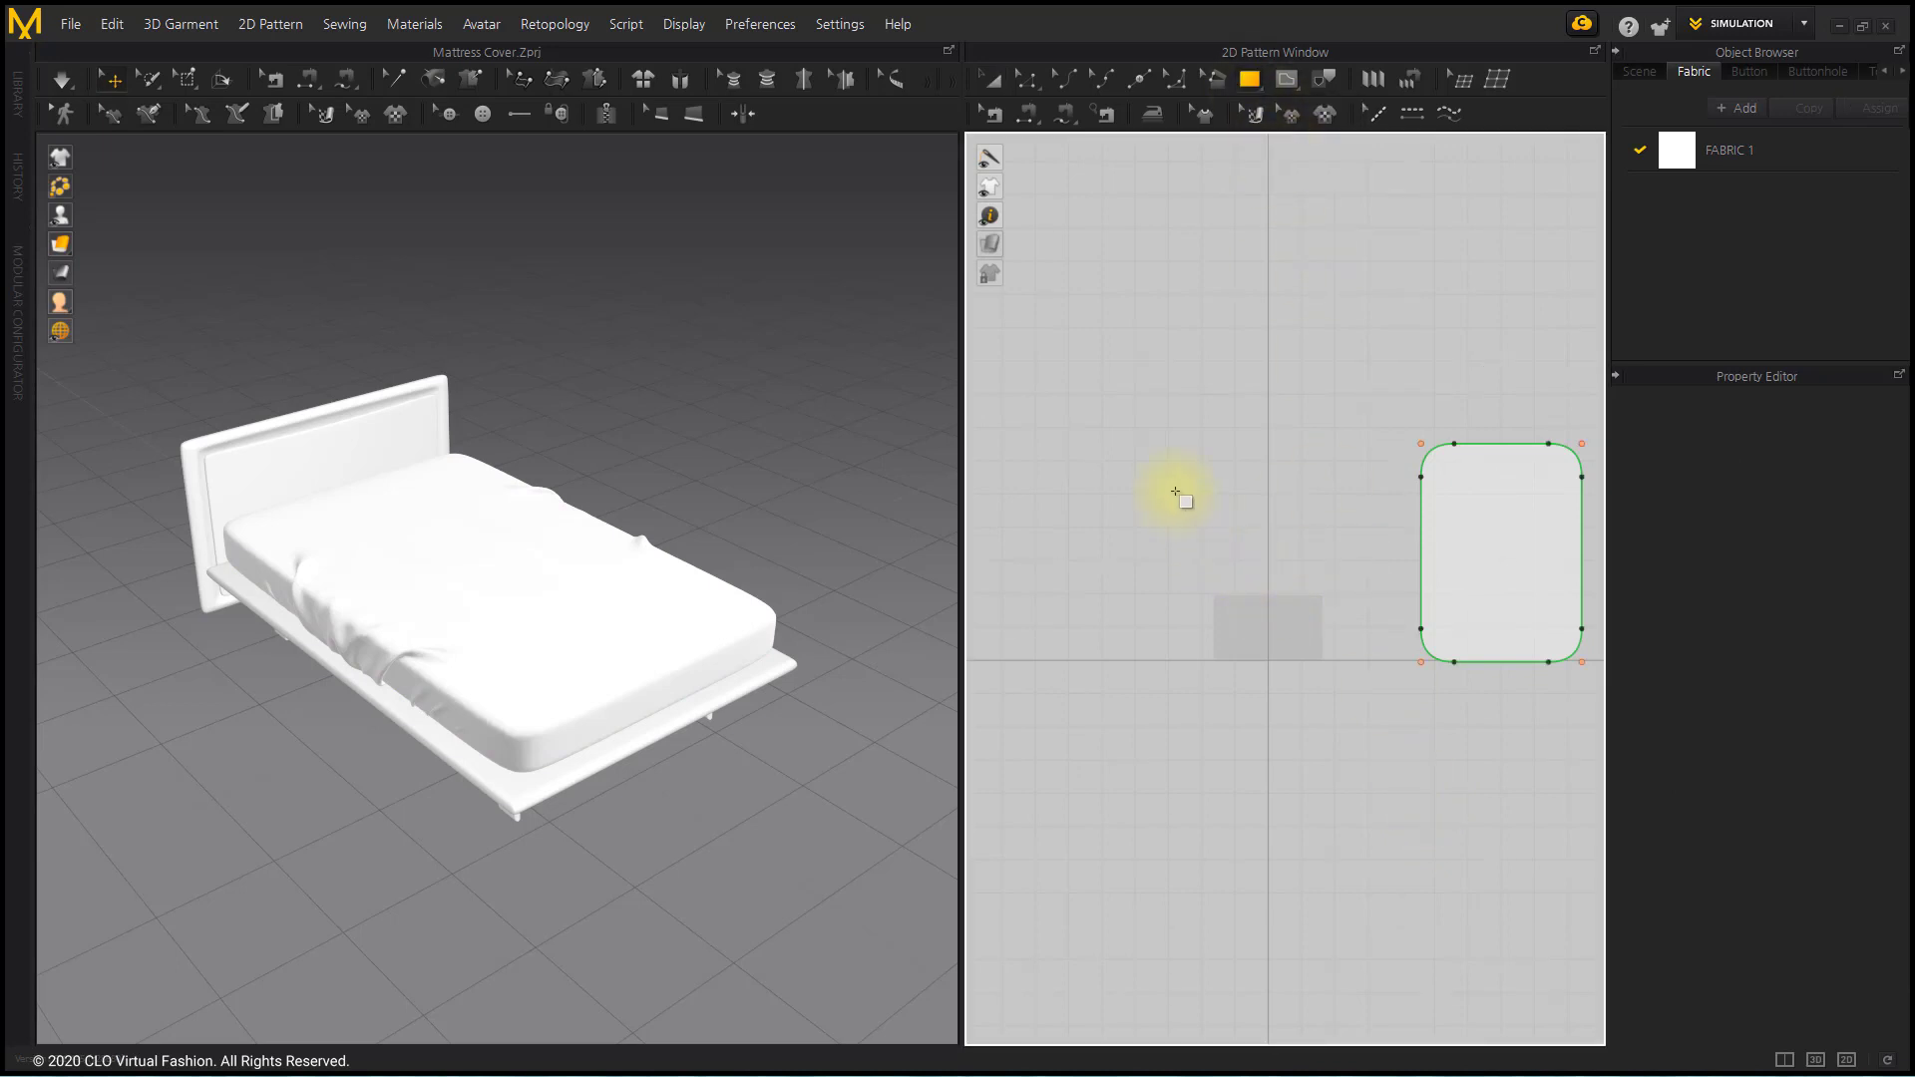
drag(1148, 452, 1378, 643)
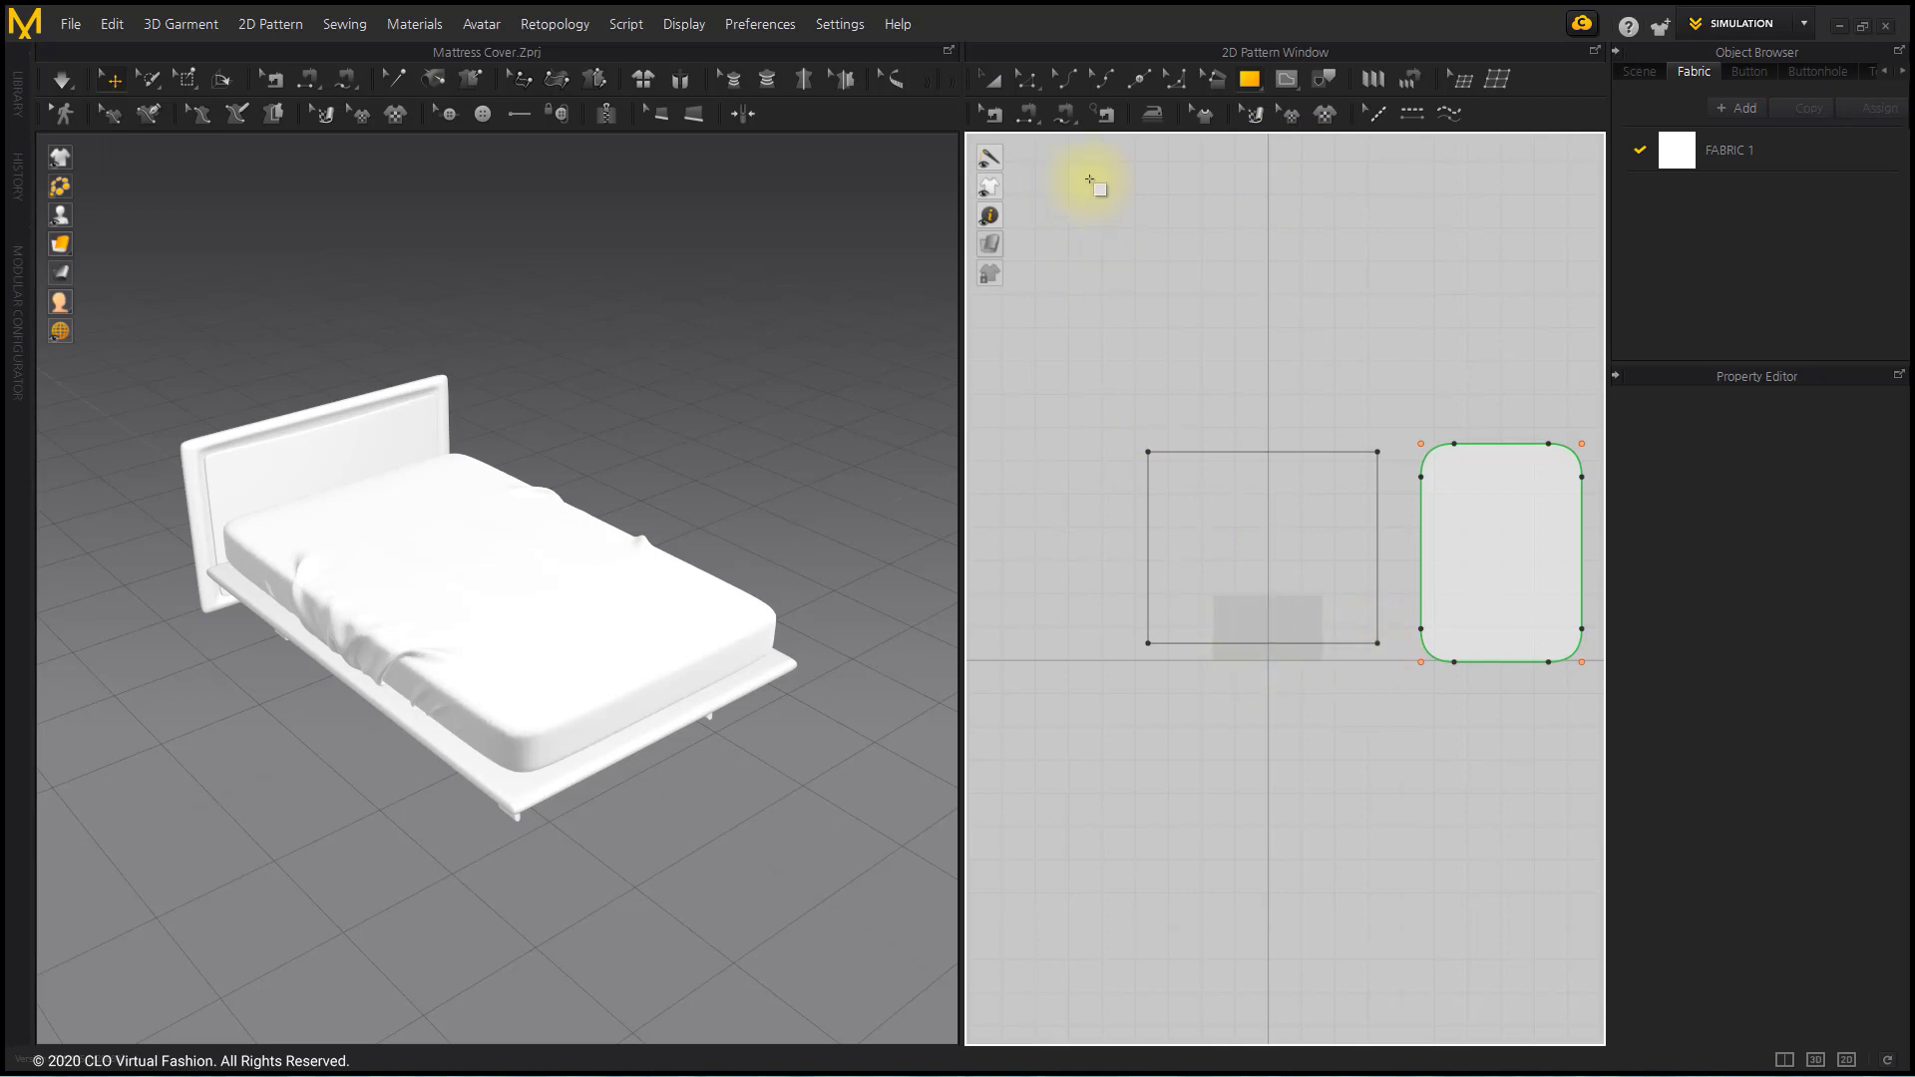
click(993, 80)
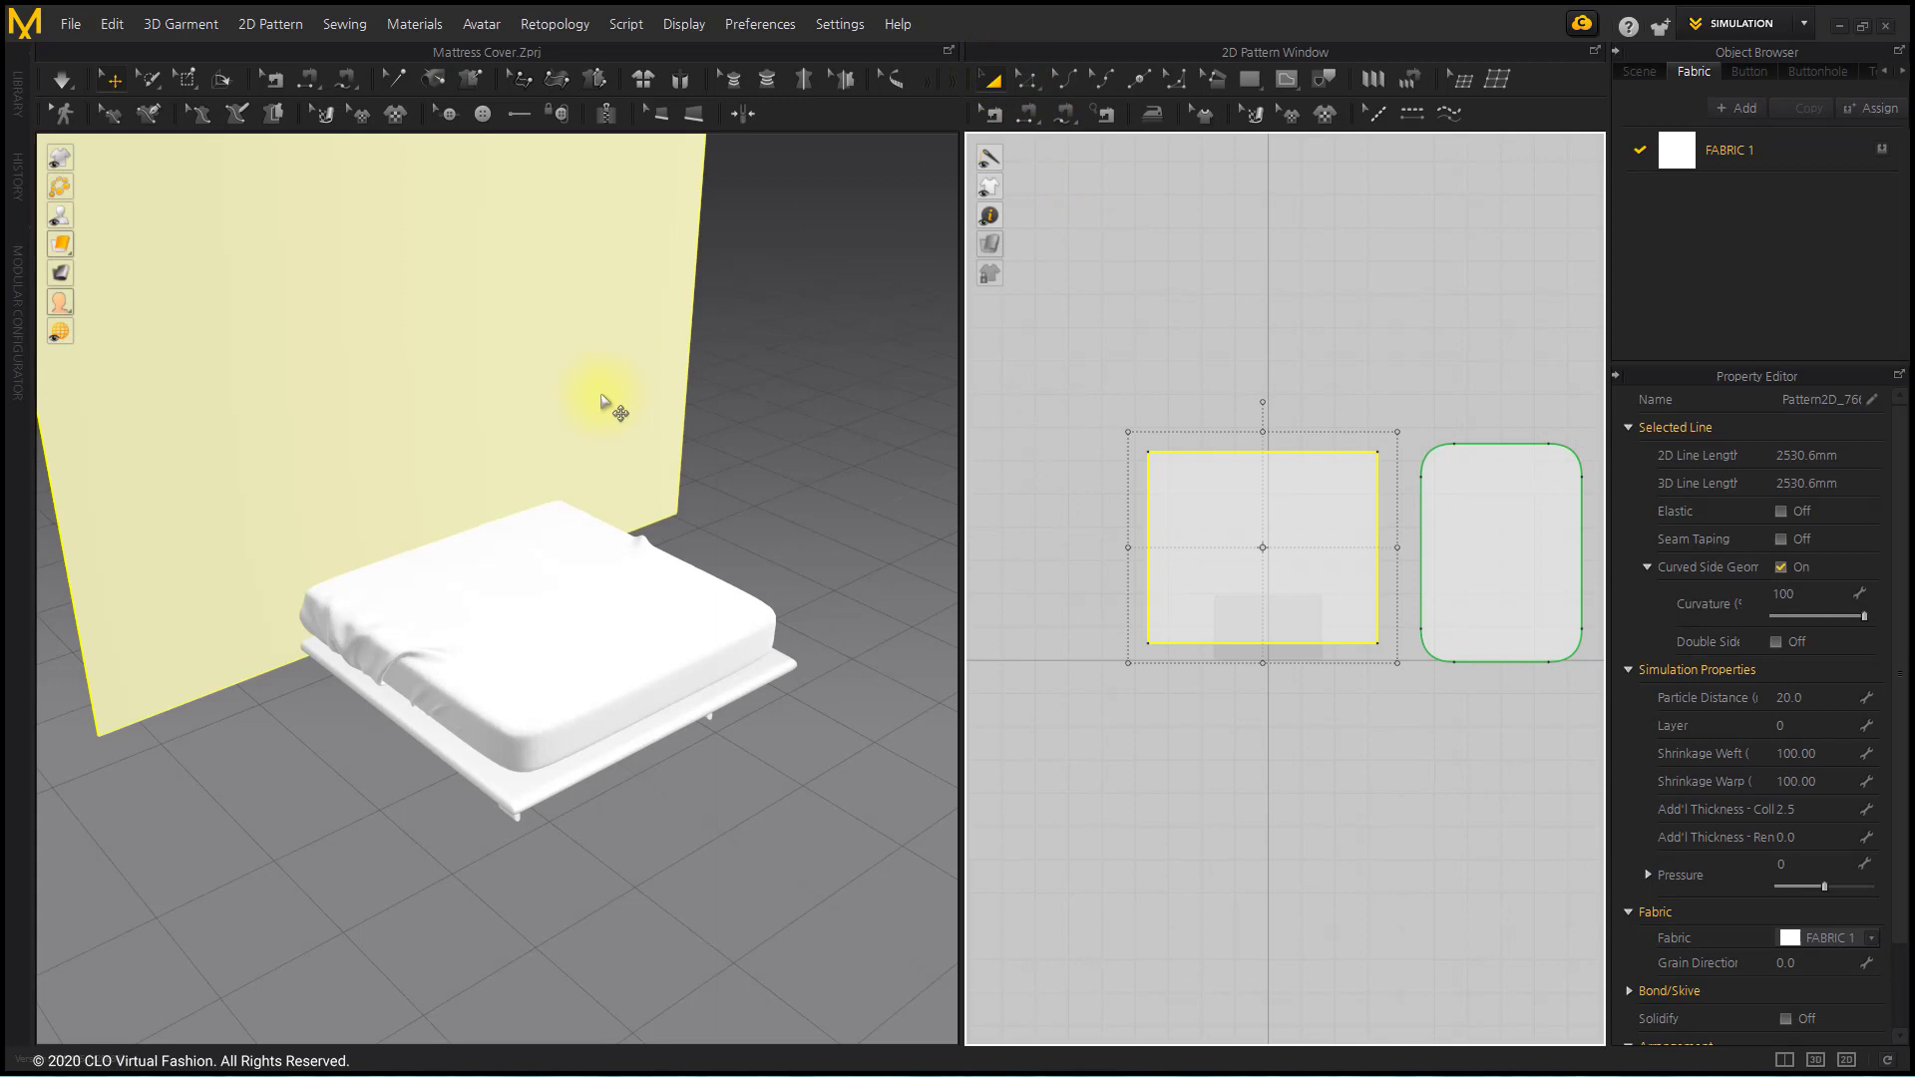
Lay the new rectangular sheet flat, slightly raised above the bed.
click(406, 273)
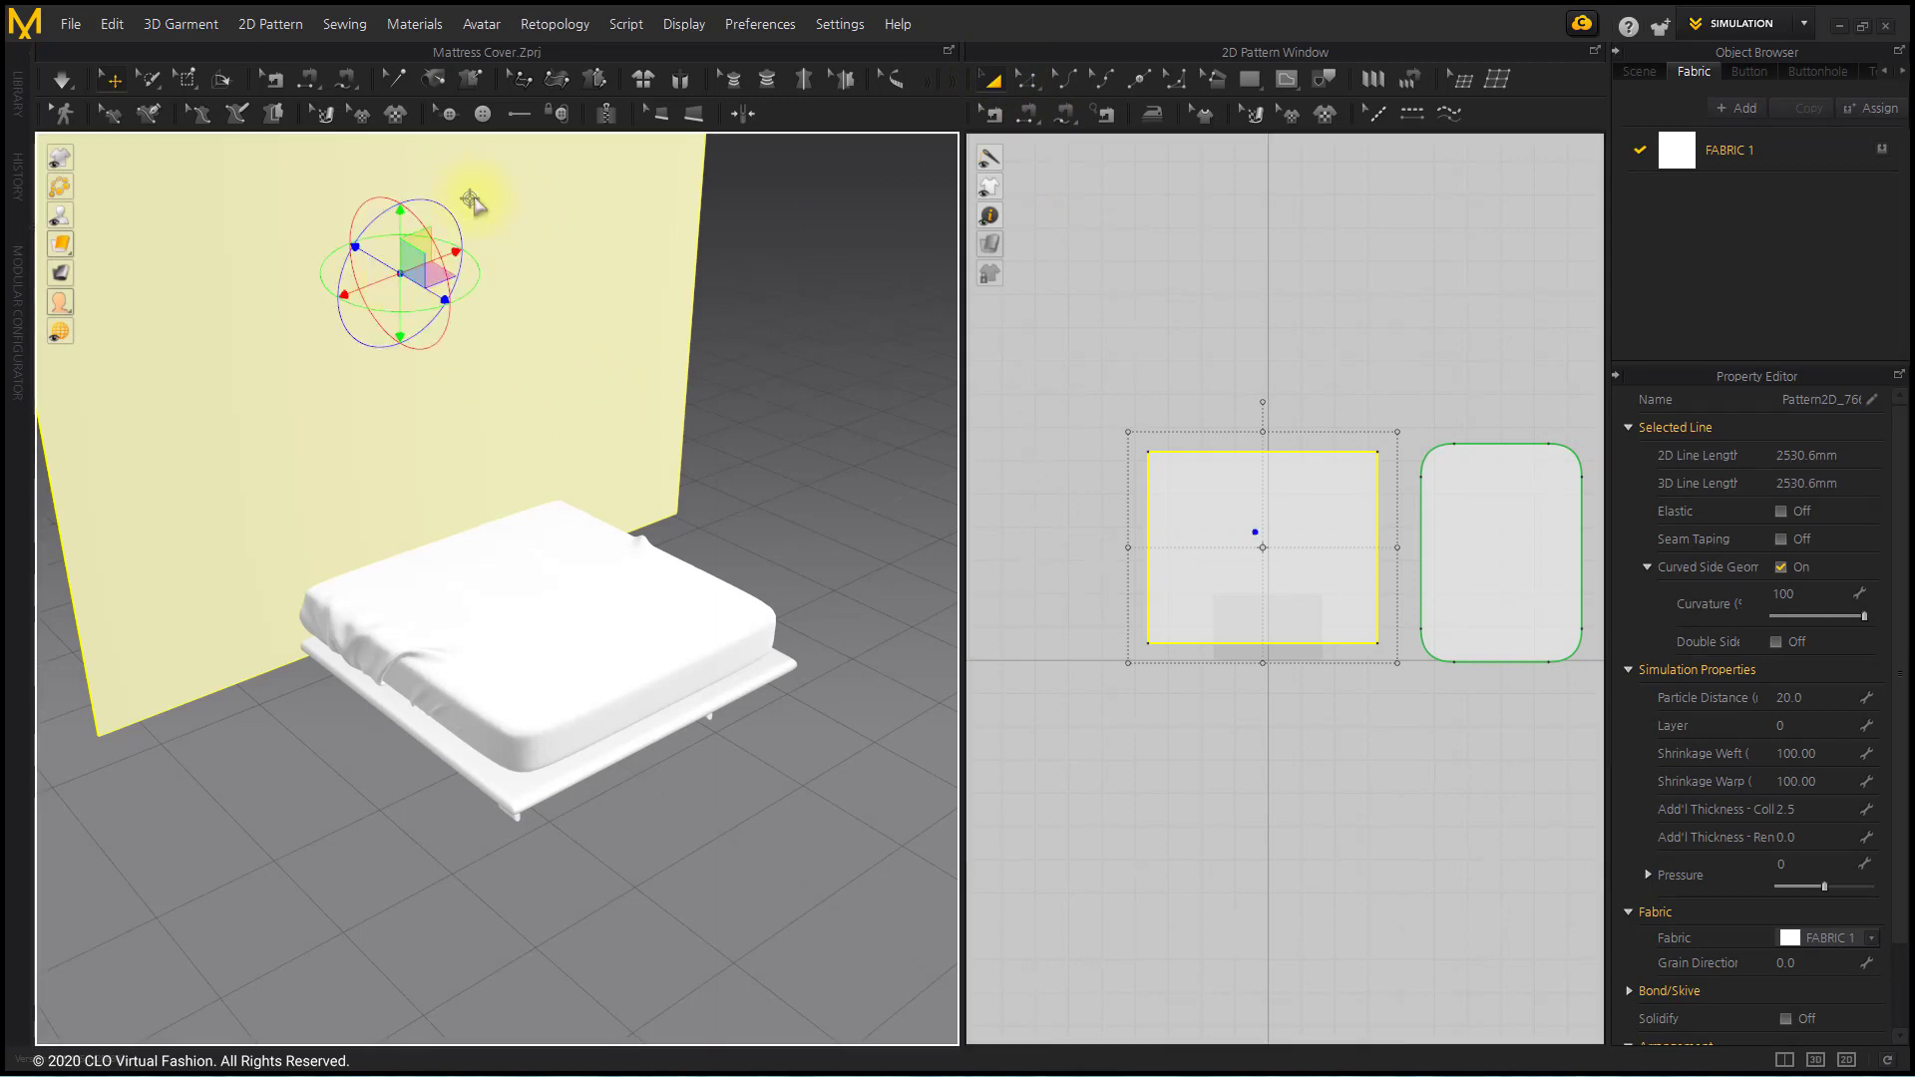
drag(400, 273, 525, 549)
click(499, 529)
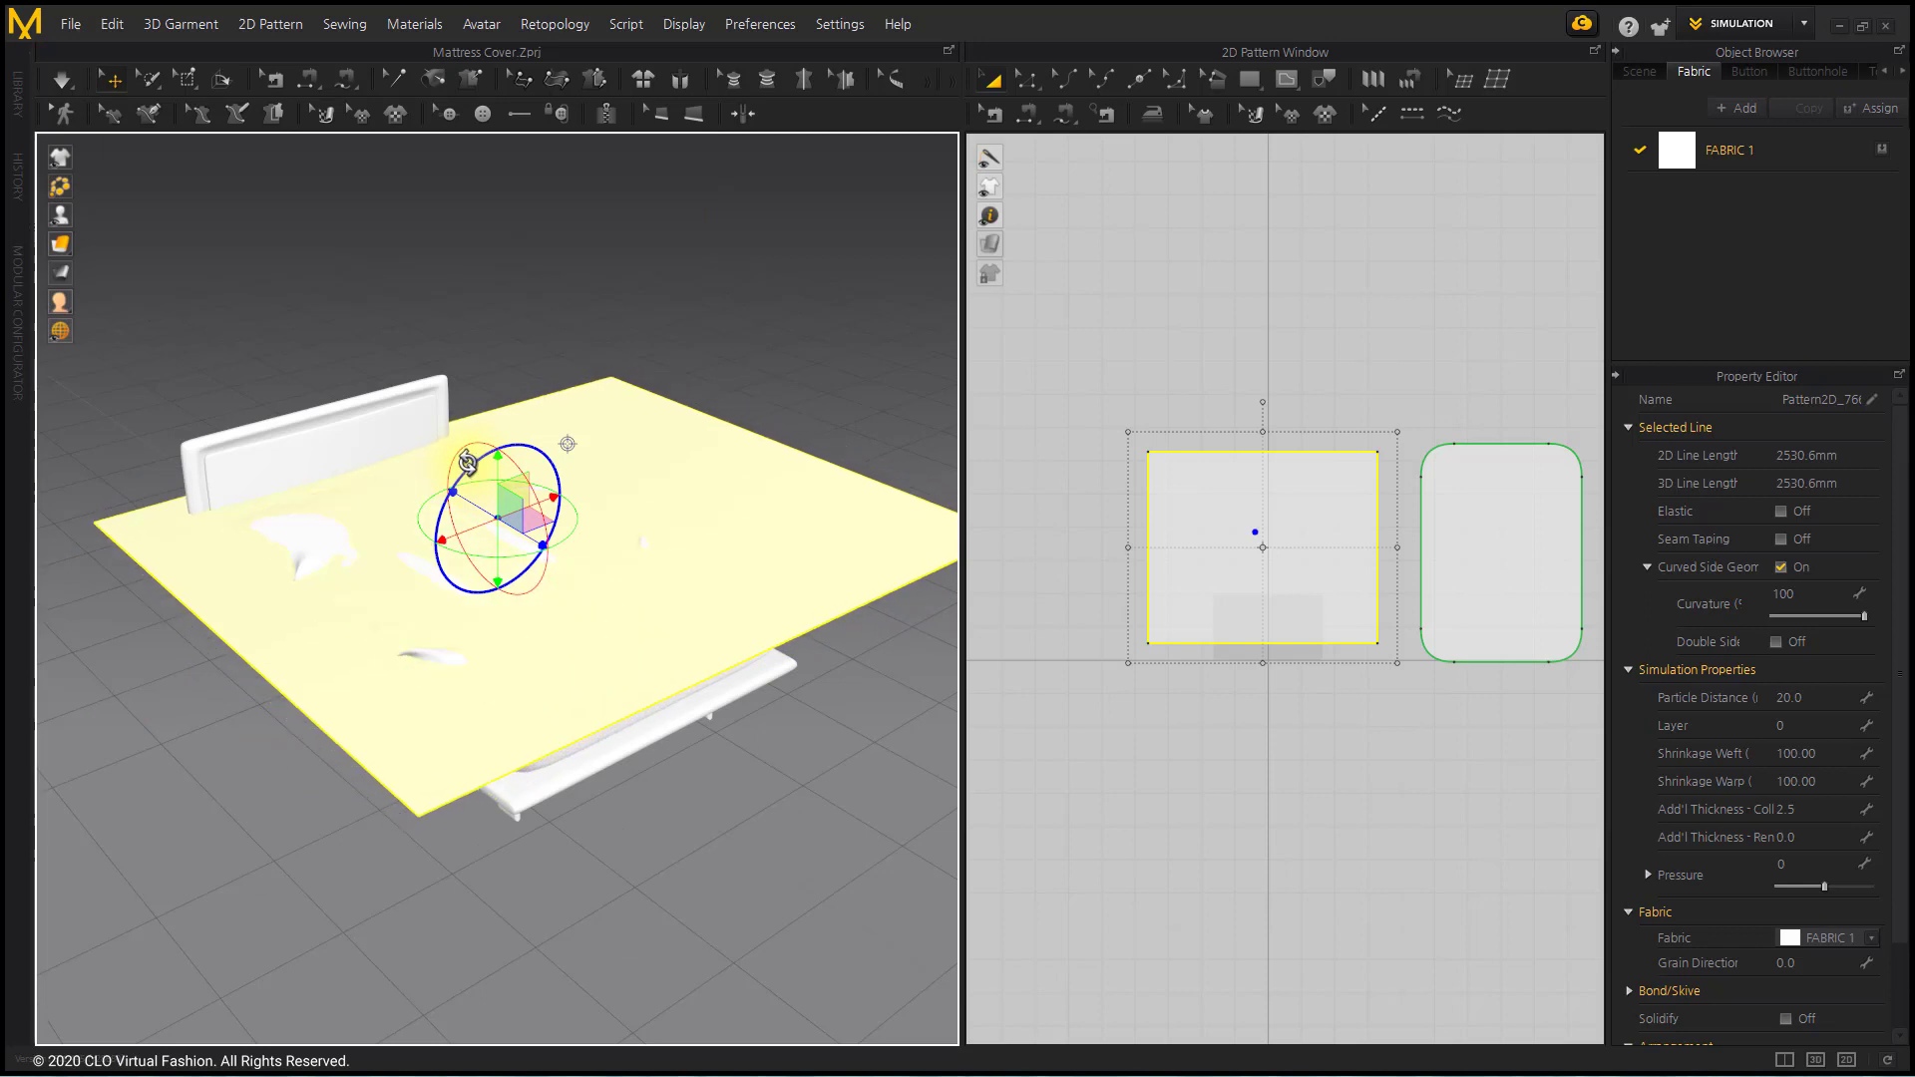
drag(496, 485, 495, 436)
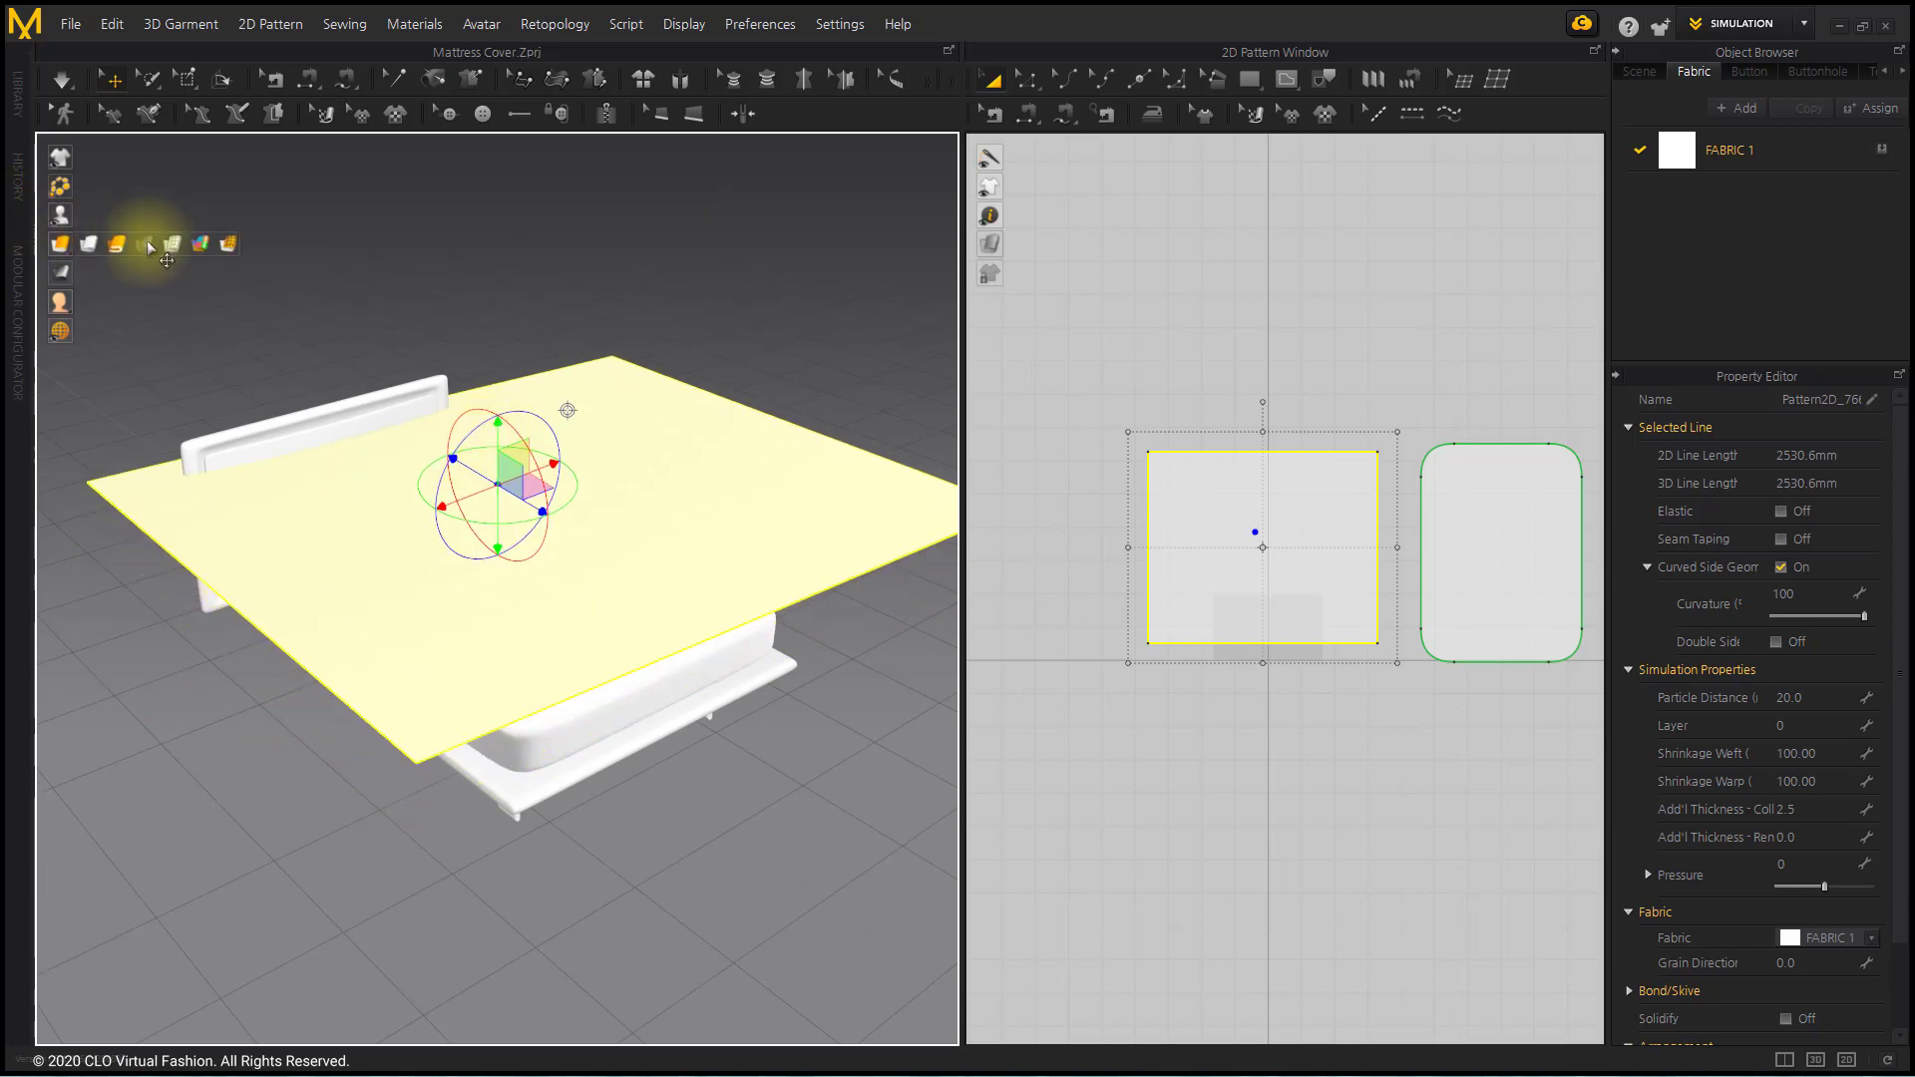
From top view, centre the sheet over the mattress and align its rotation with the bed.
click(147, 242)
right_drag(493, 500, 492, 560)
middle_drag(491, 559, 473, 471)
scroll(458, 457, up, 2)
click(529, 541)
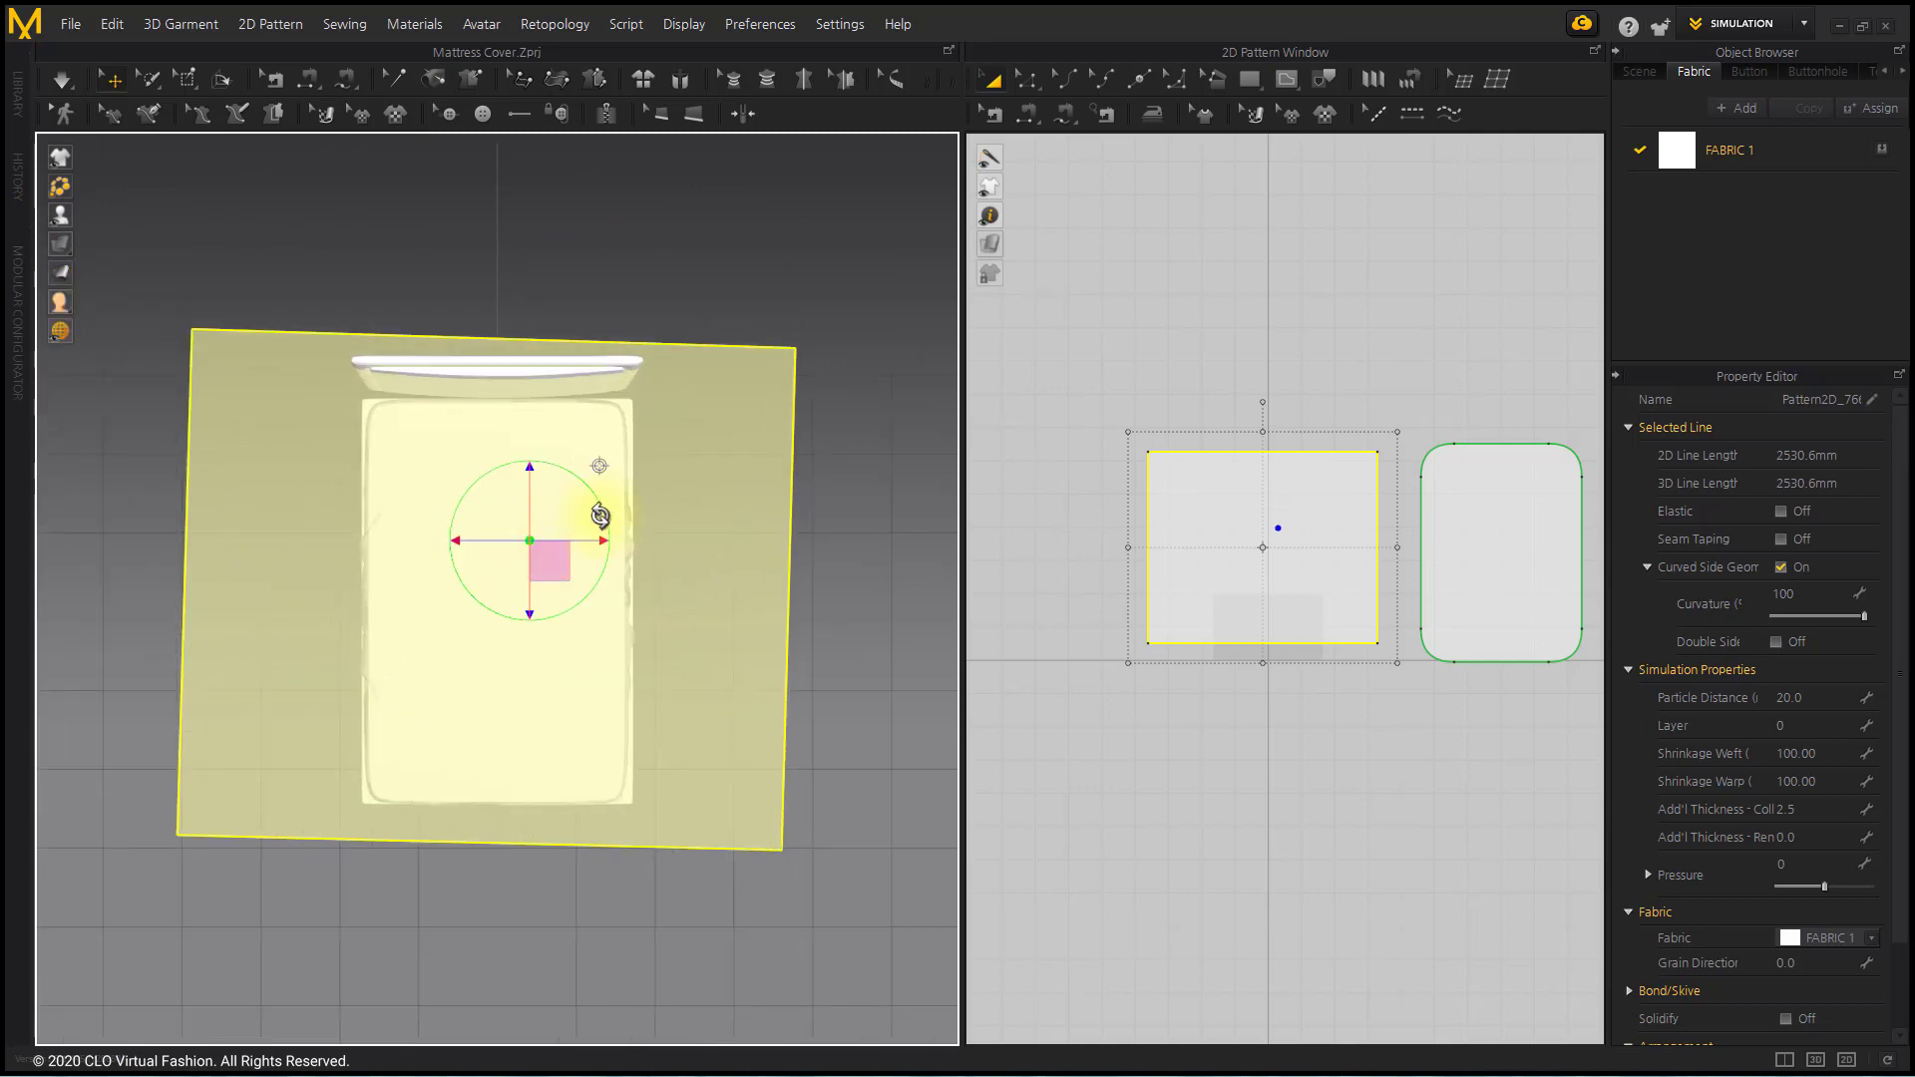
drag(549, 561, 550, 613)
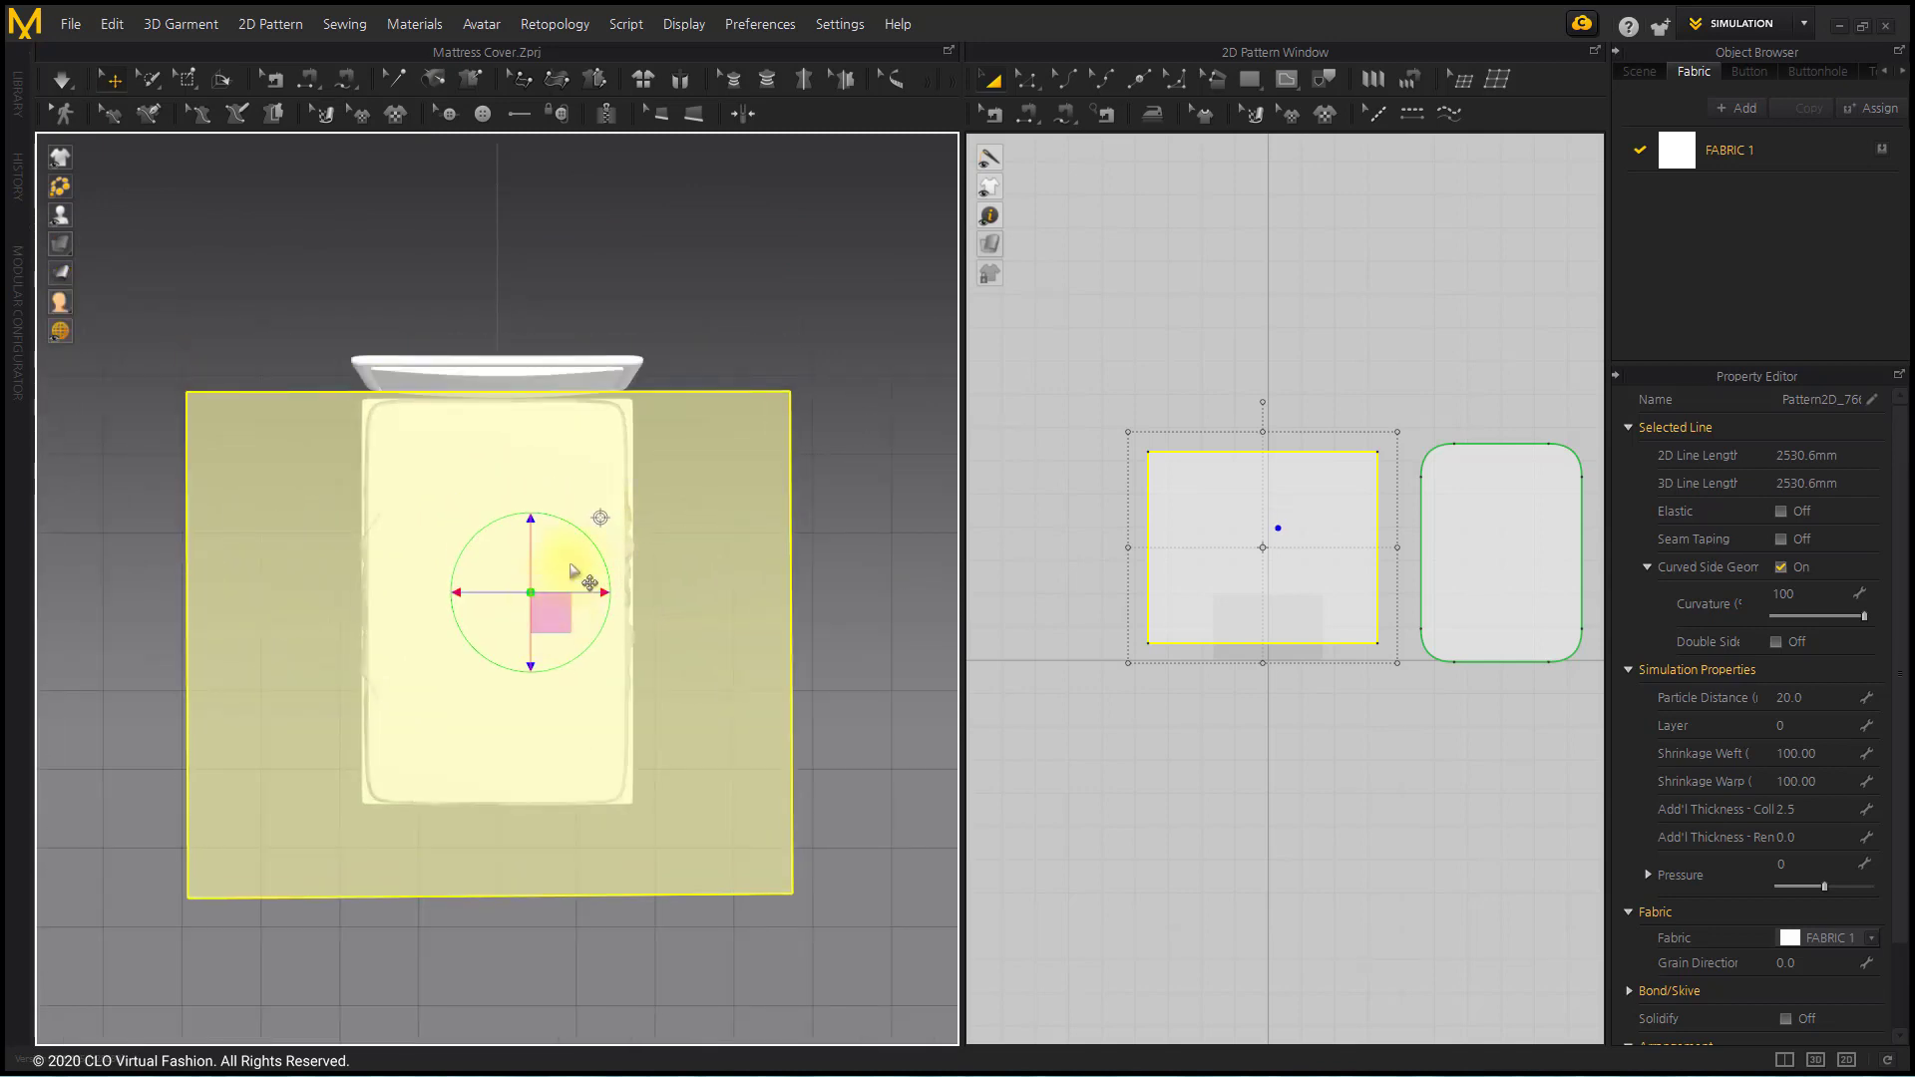
mouse_move(603, 513)
mouse_down()
mouse_move(578, 525)
mouse_move(589, 512)
mouse_up()
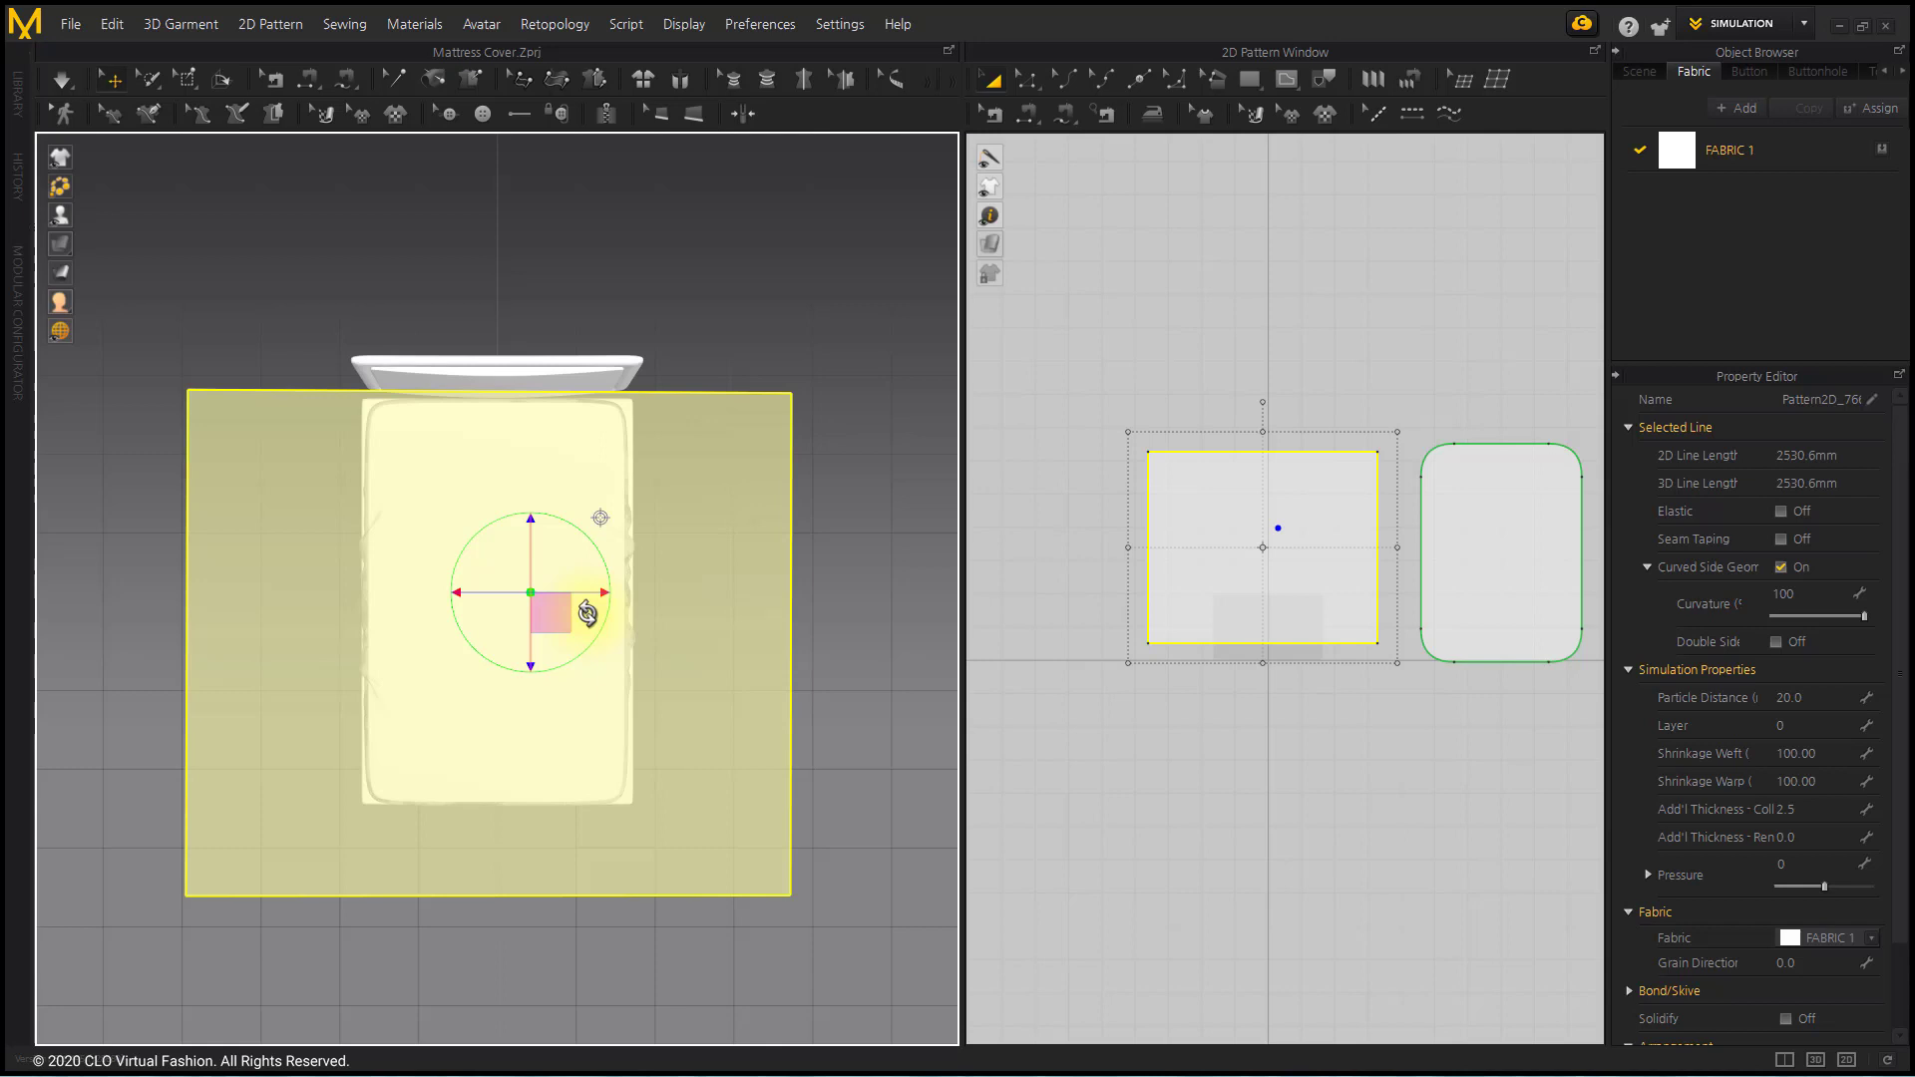
mouse_move(589, 611)
right_down()
mouse_move(546, 585)
mouse_move(556, 672)
right_up()
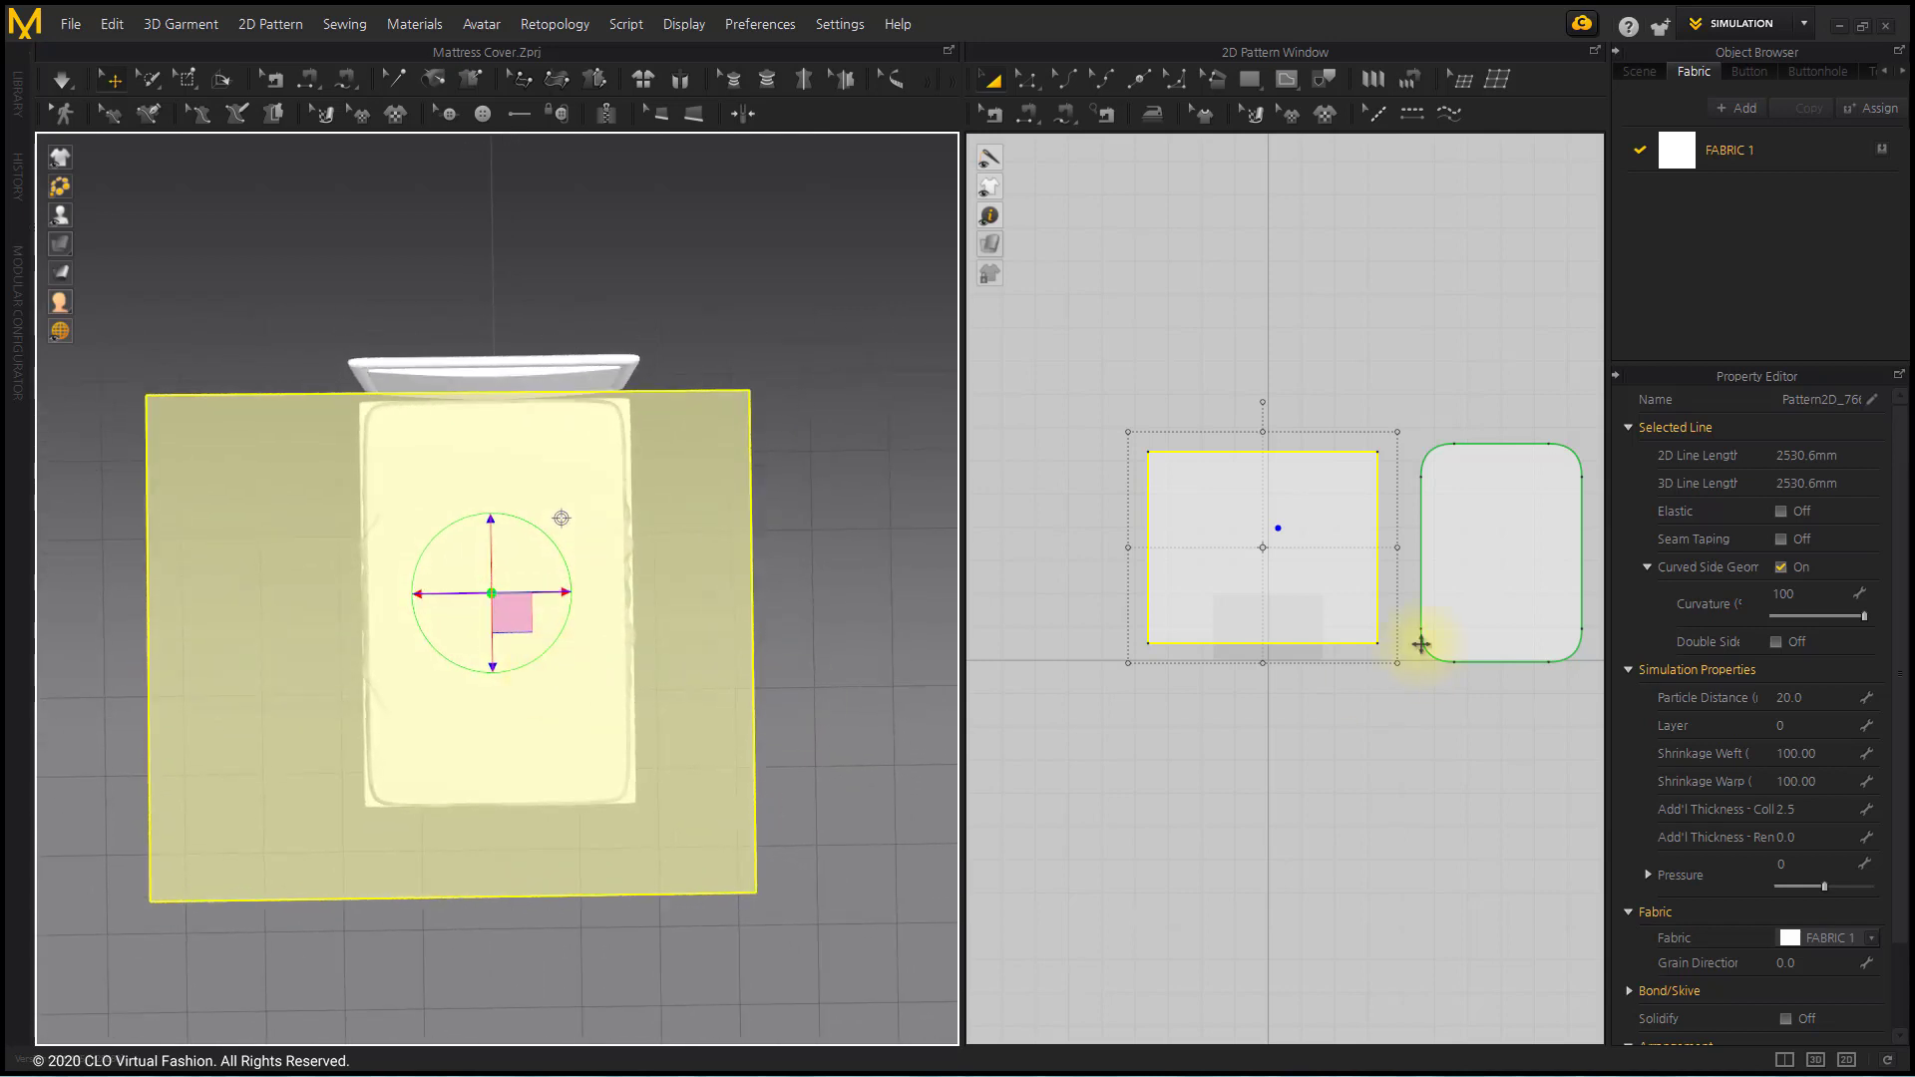
Lengthen the sheet to cover the bed and narrow its left side.
right_drag(1257, 664, 1230, 534)
drag(1236, 540, 1236, 542)
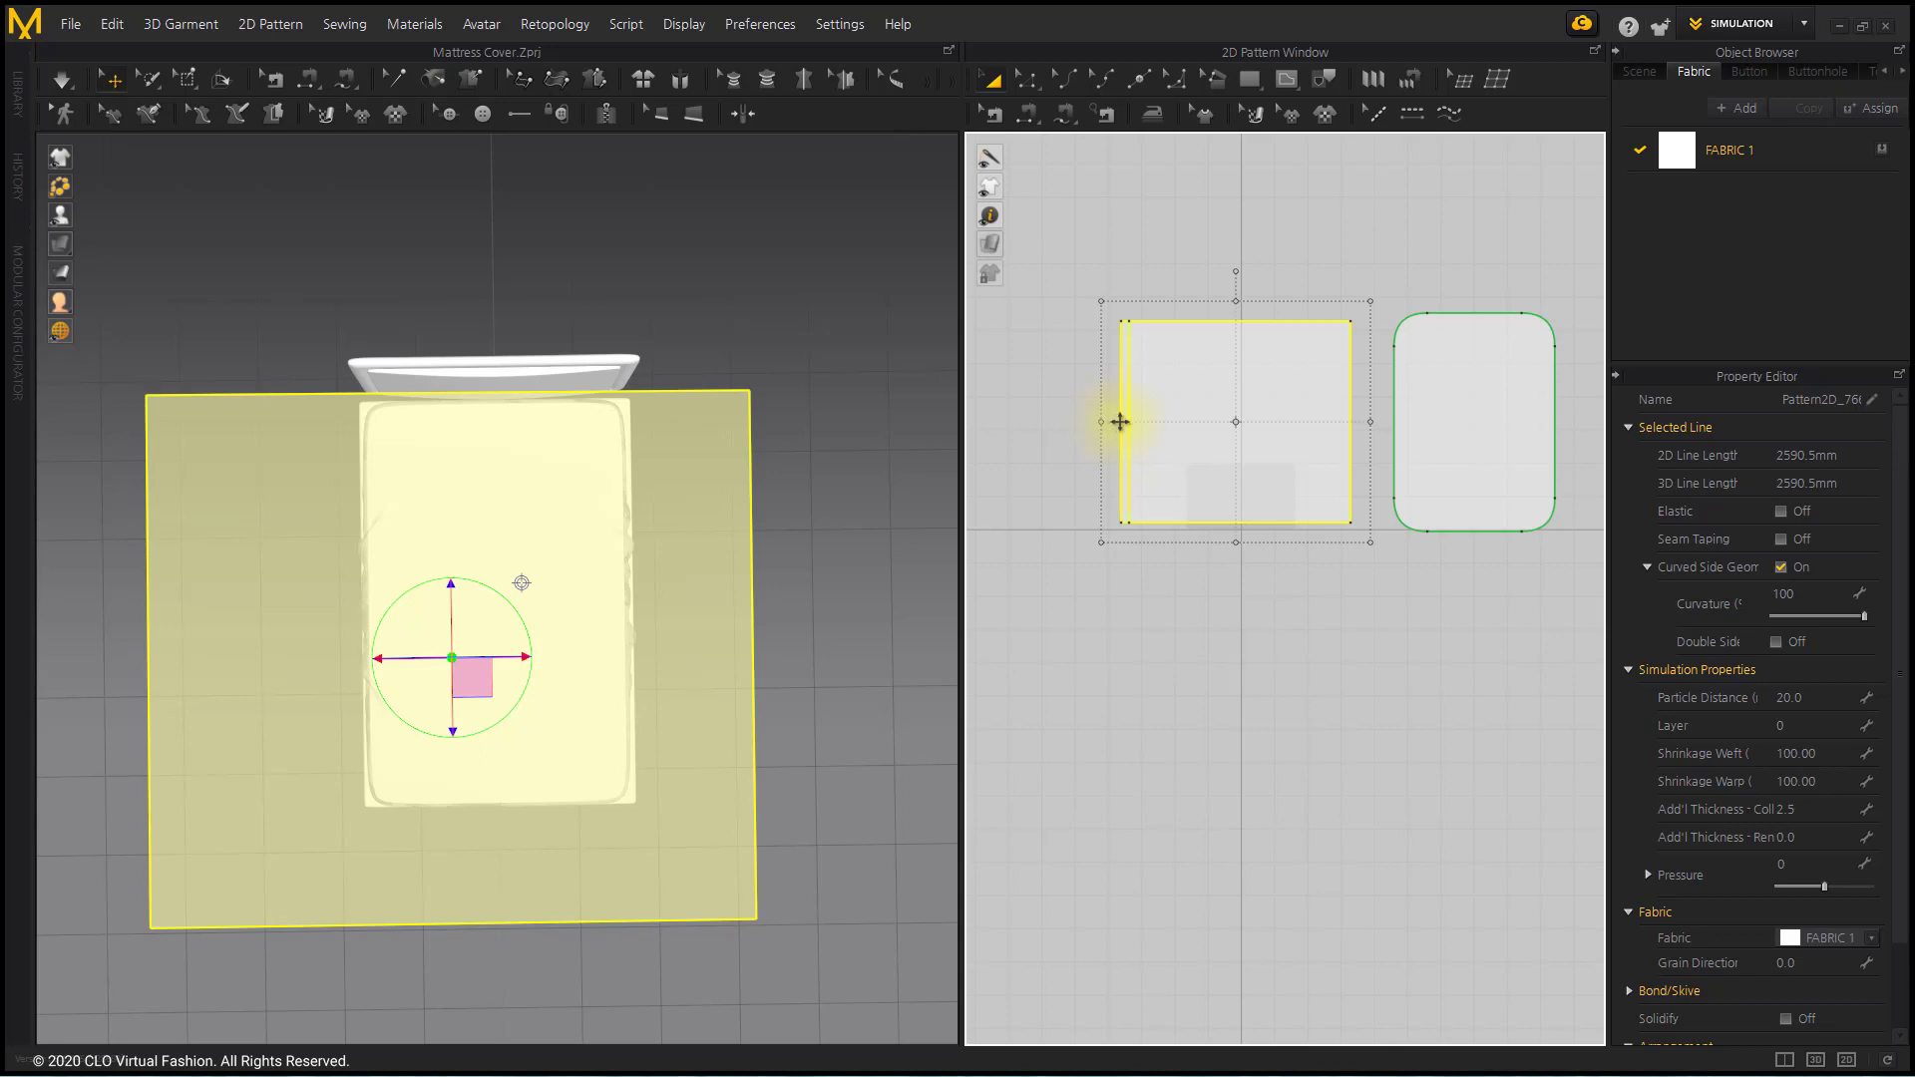
ctrl+drag(1120, 421, 1139, 428)
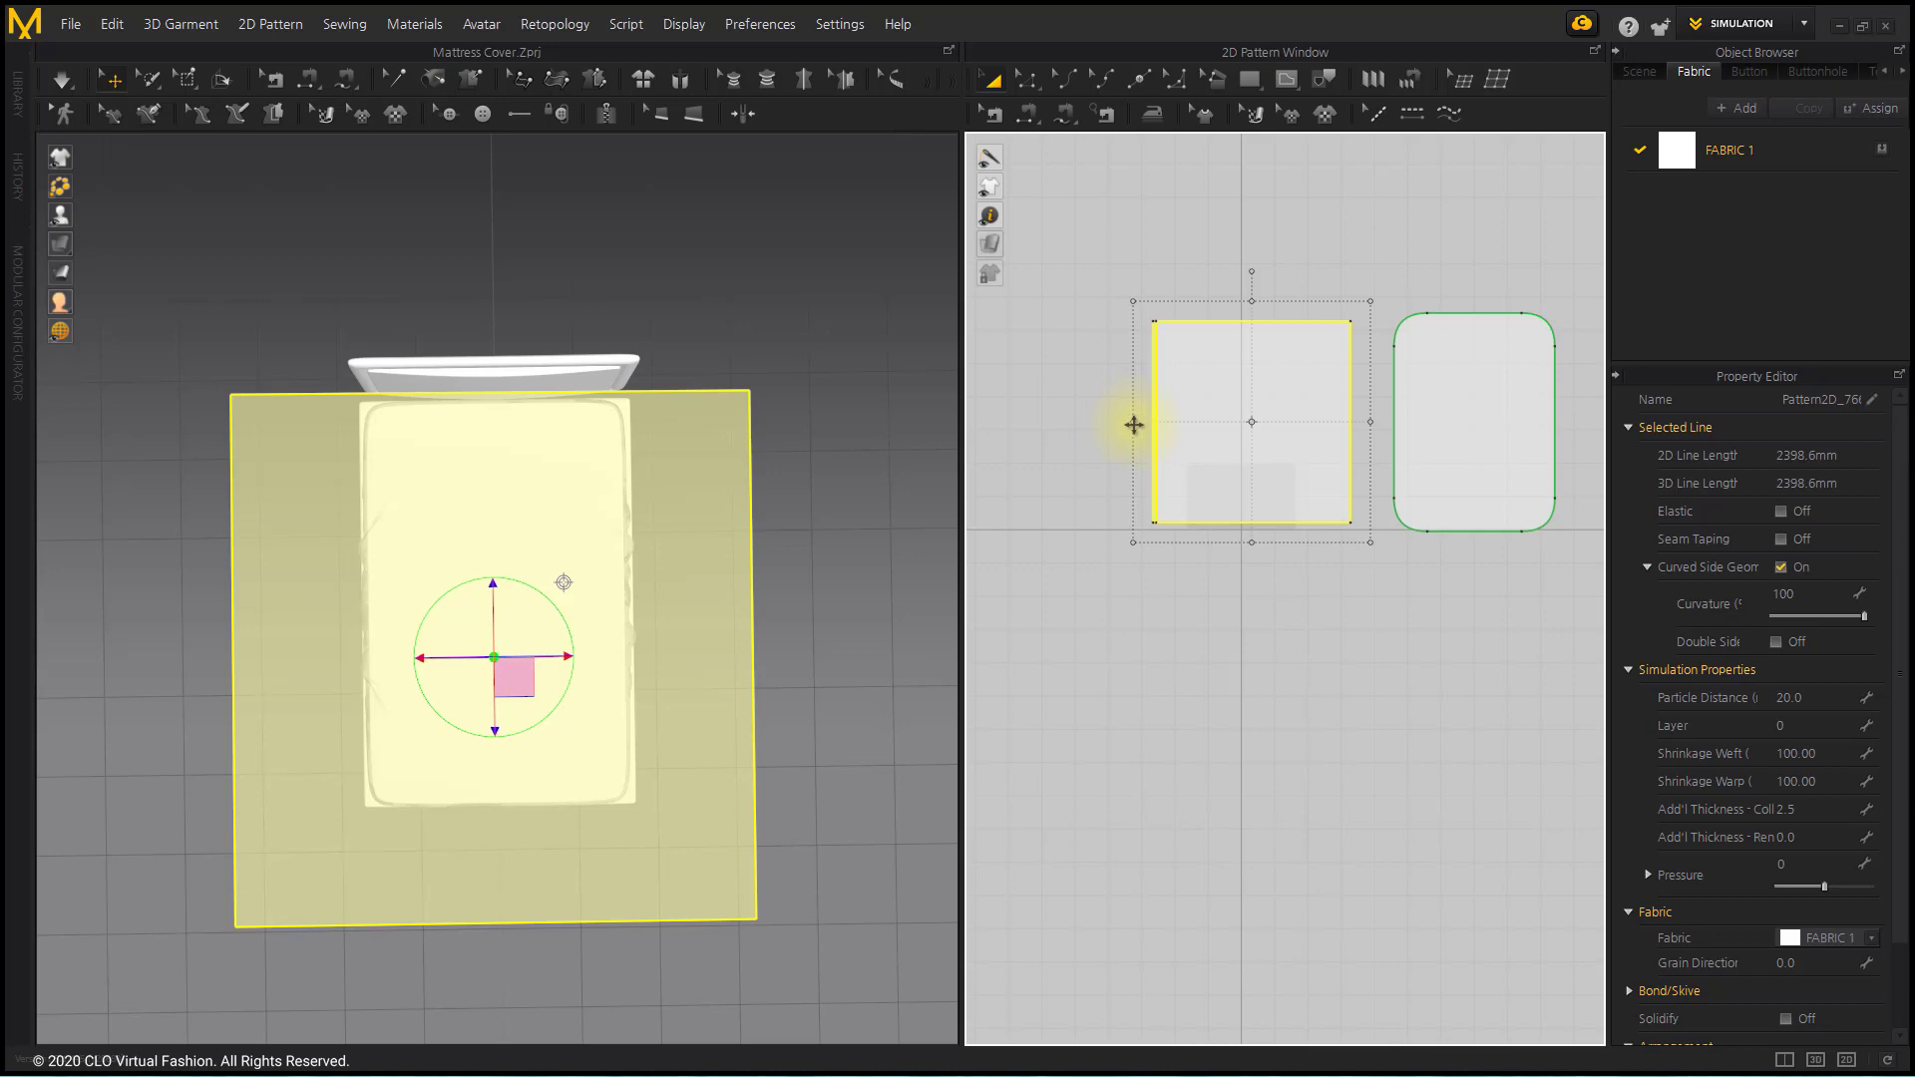
Select the sheet's top and bottom edges for line editing.
click(1225, 653)
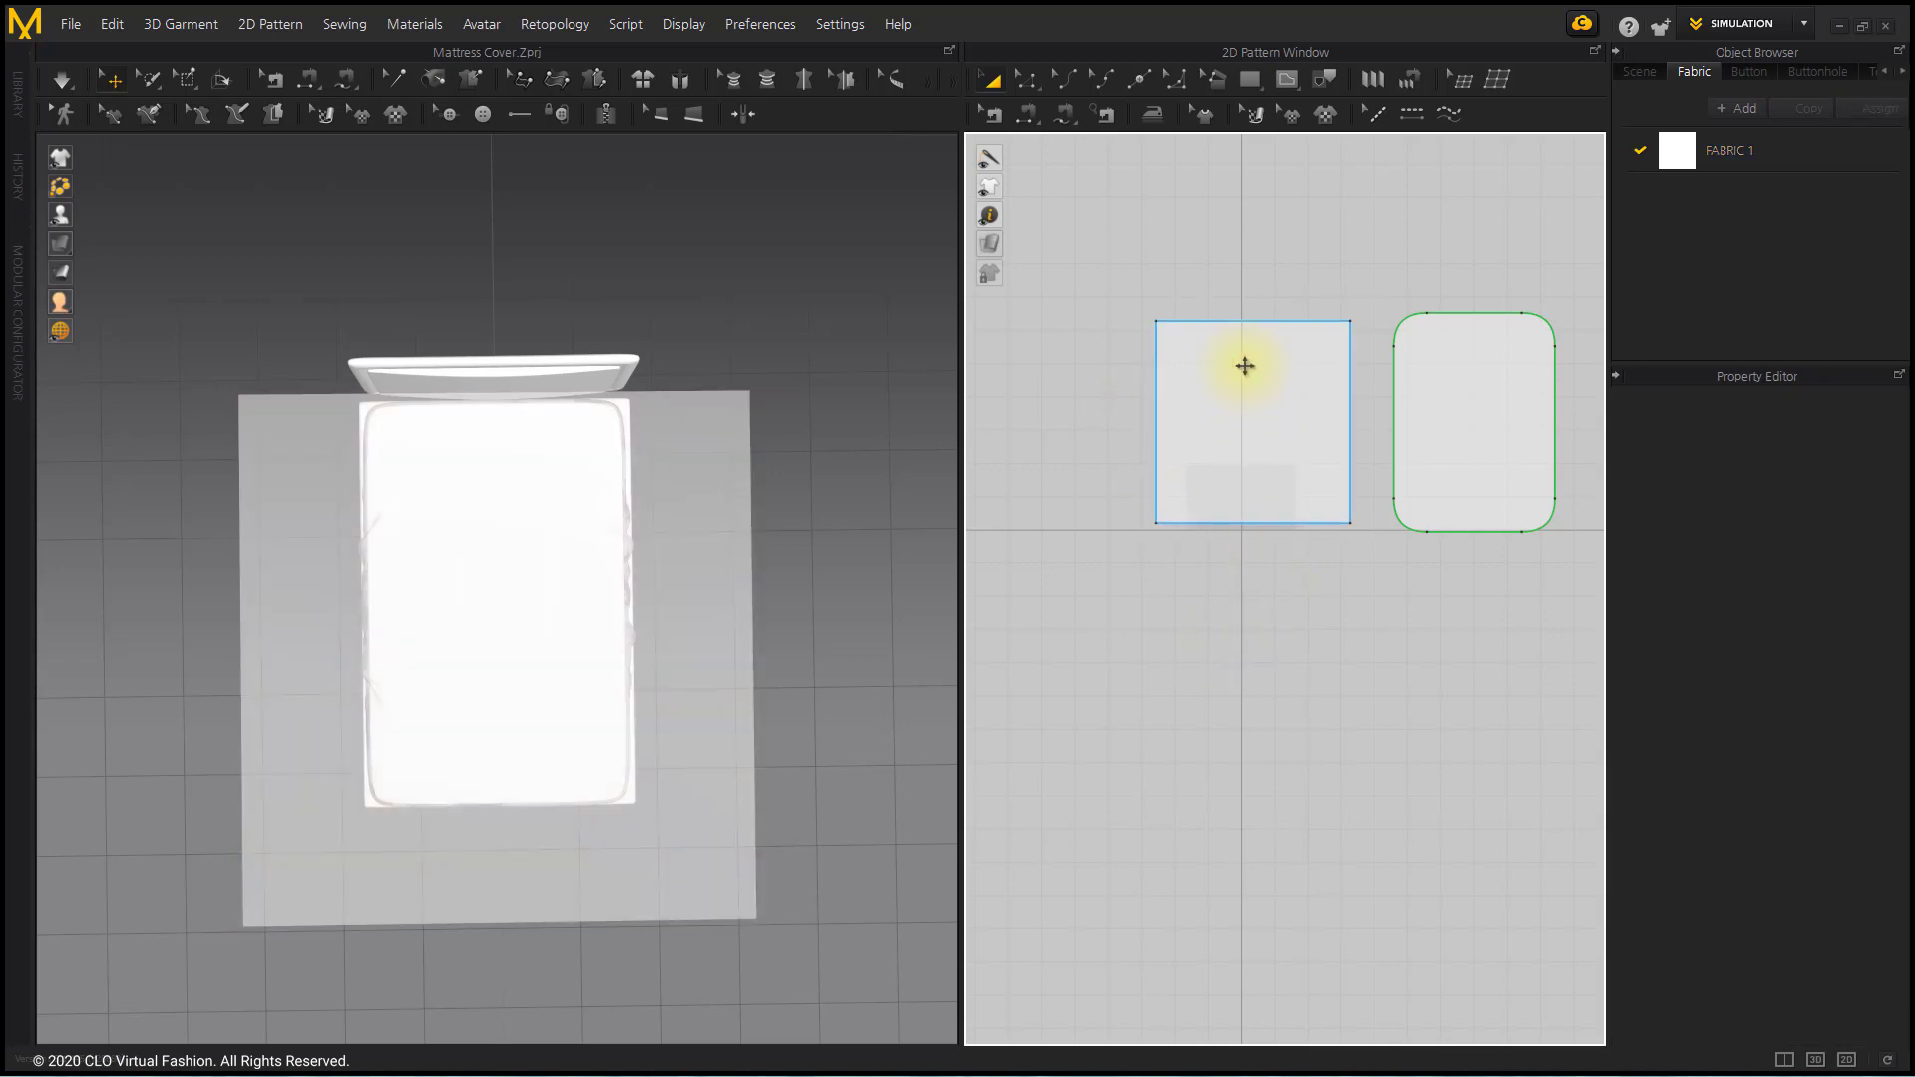
scroll(1244, 366, up, 5)
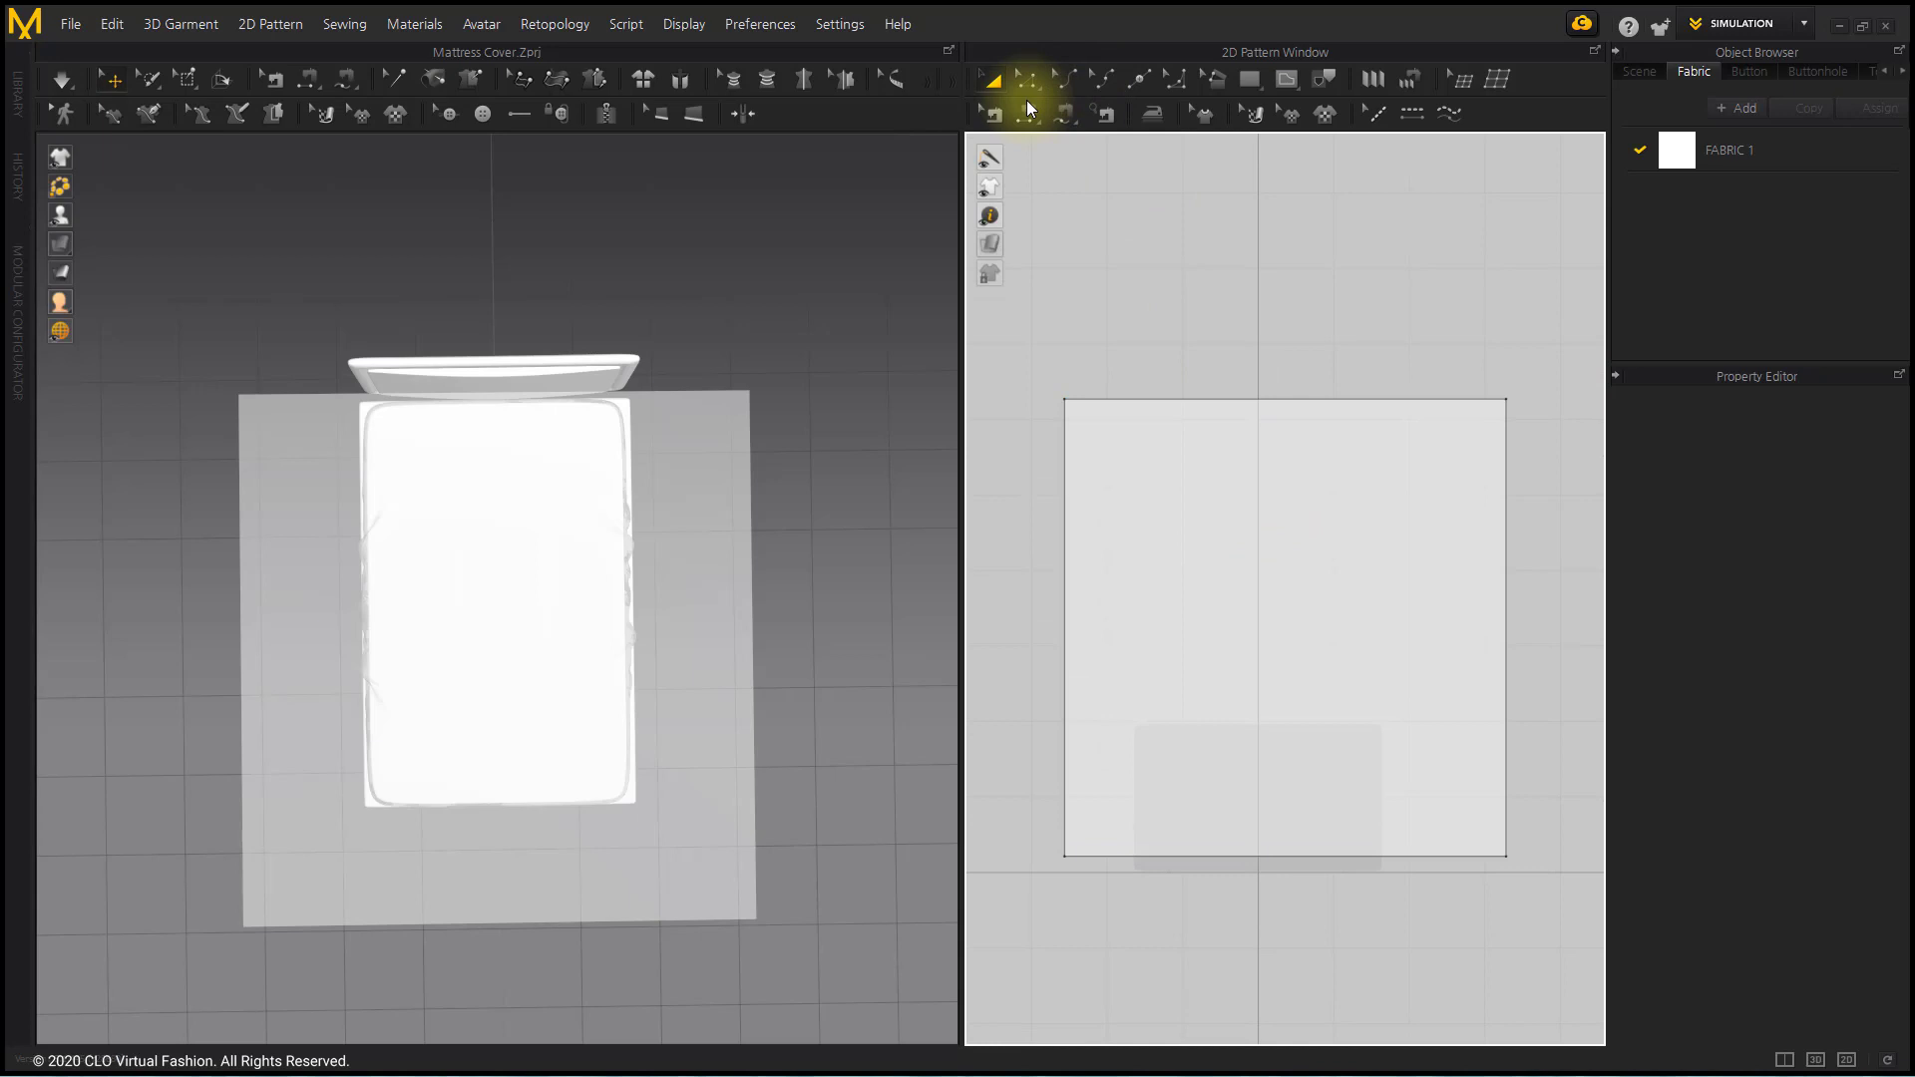
click(1031, 84)
click(1289, 400)
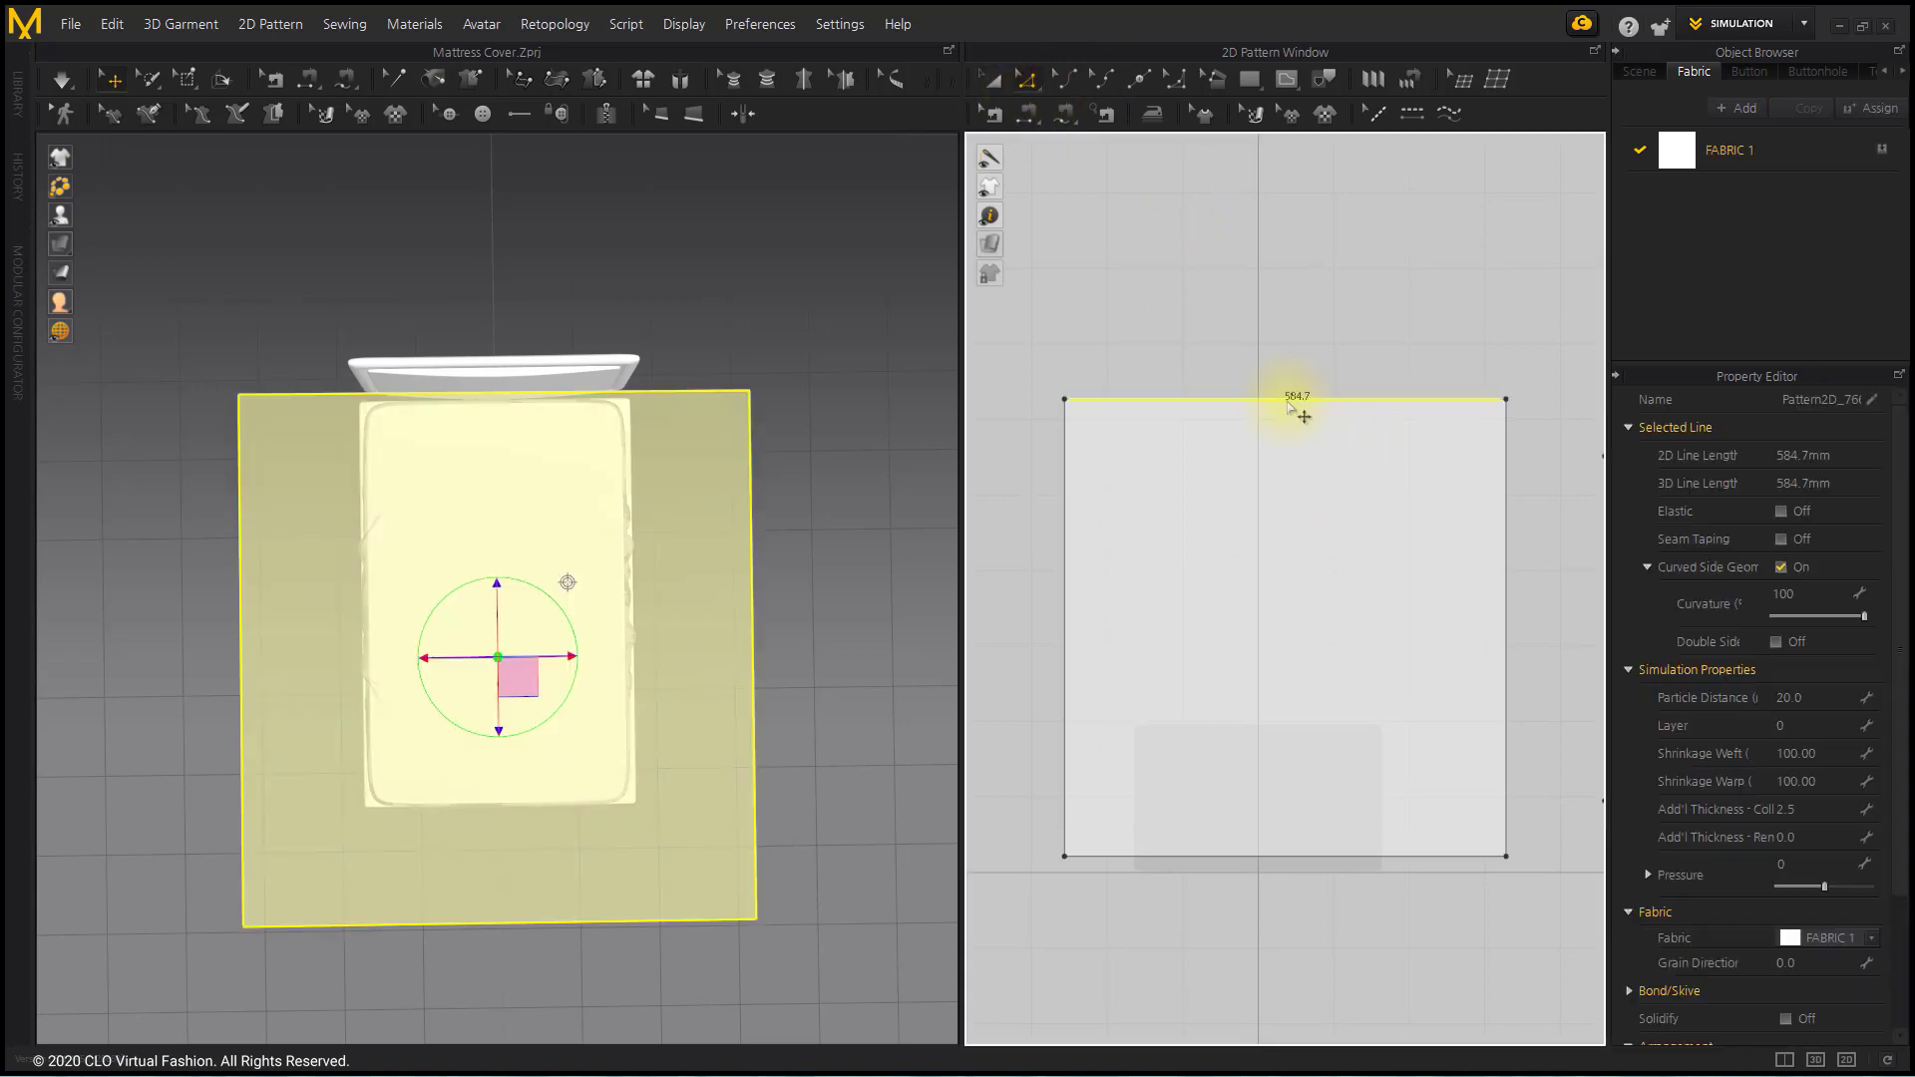
shift+click(1302, 855)
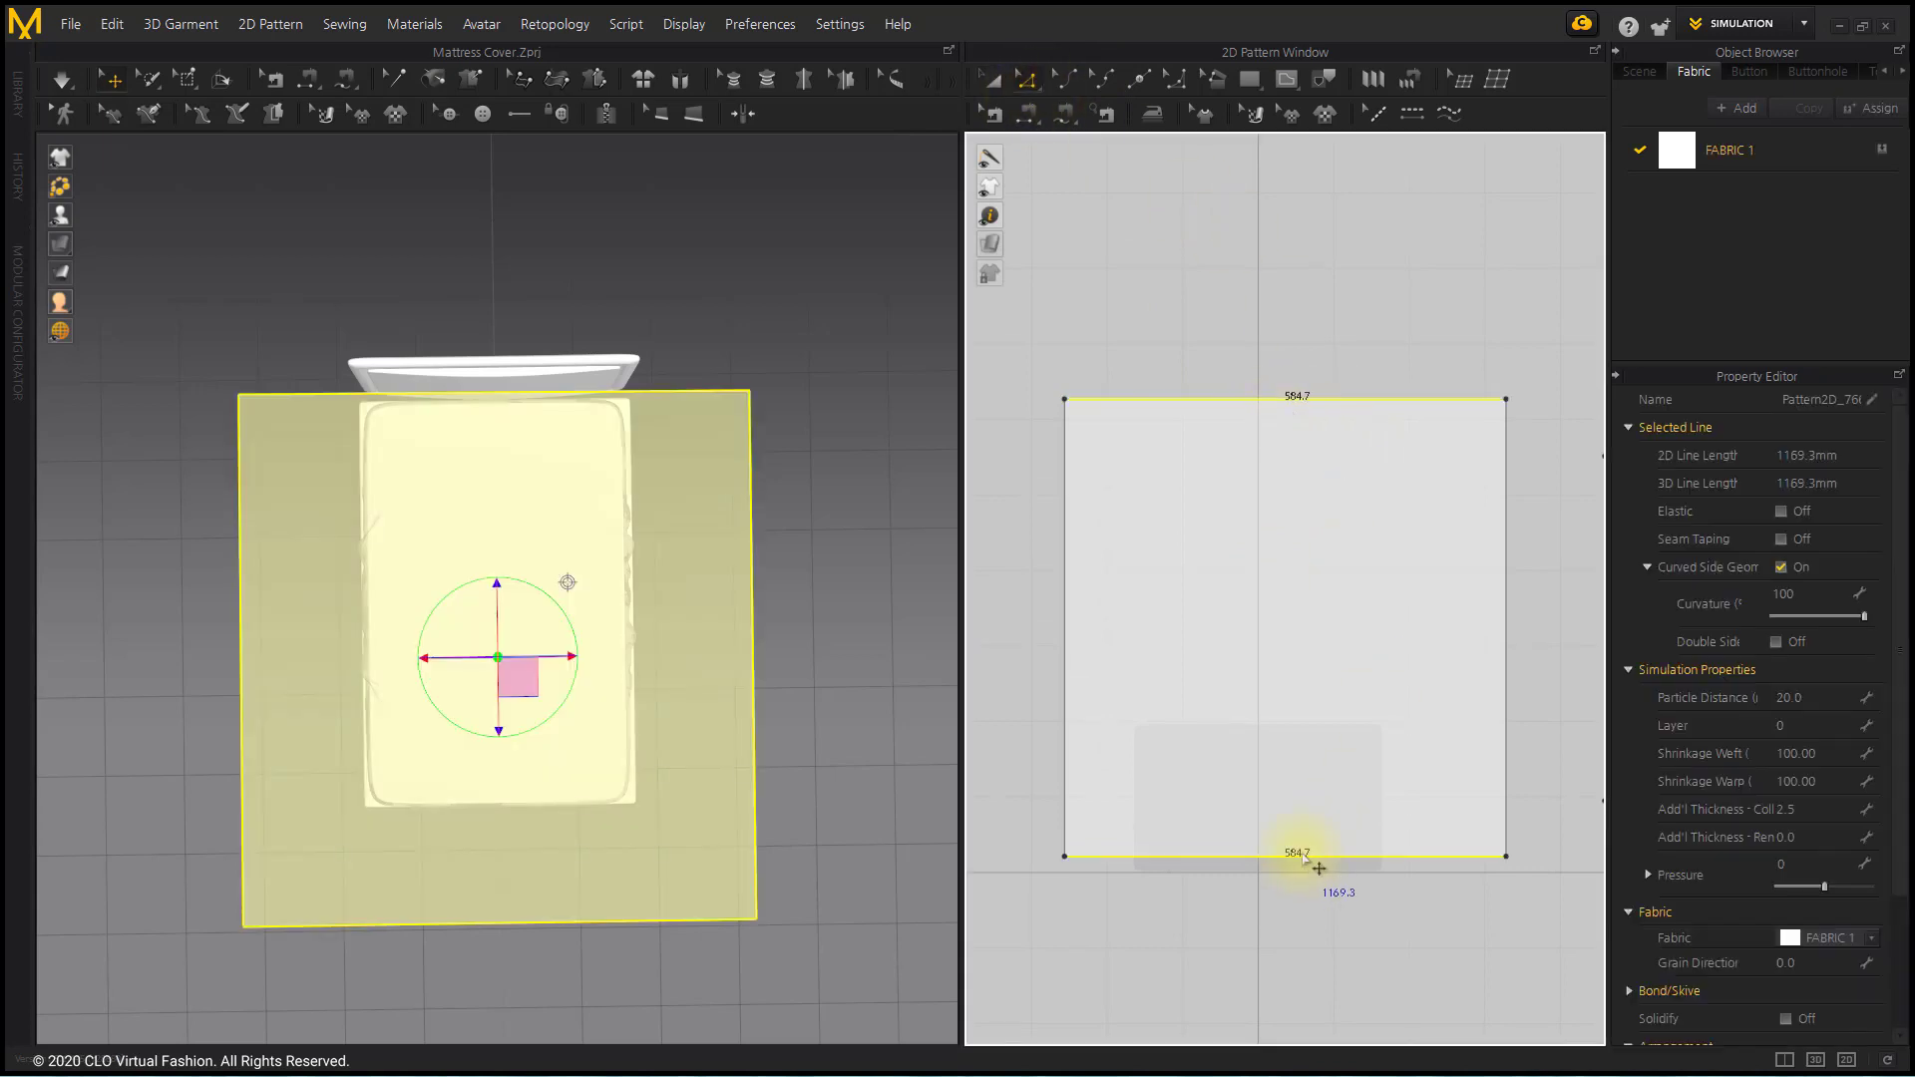
right_click(1303, 855)
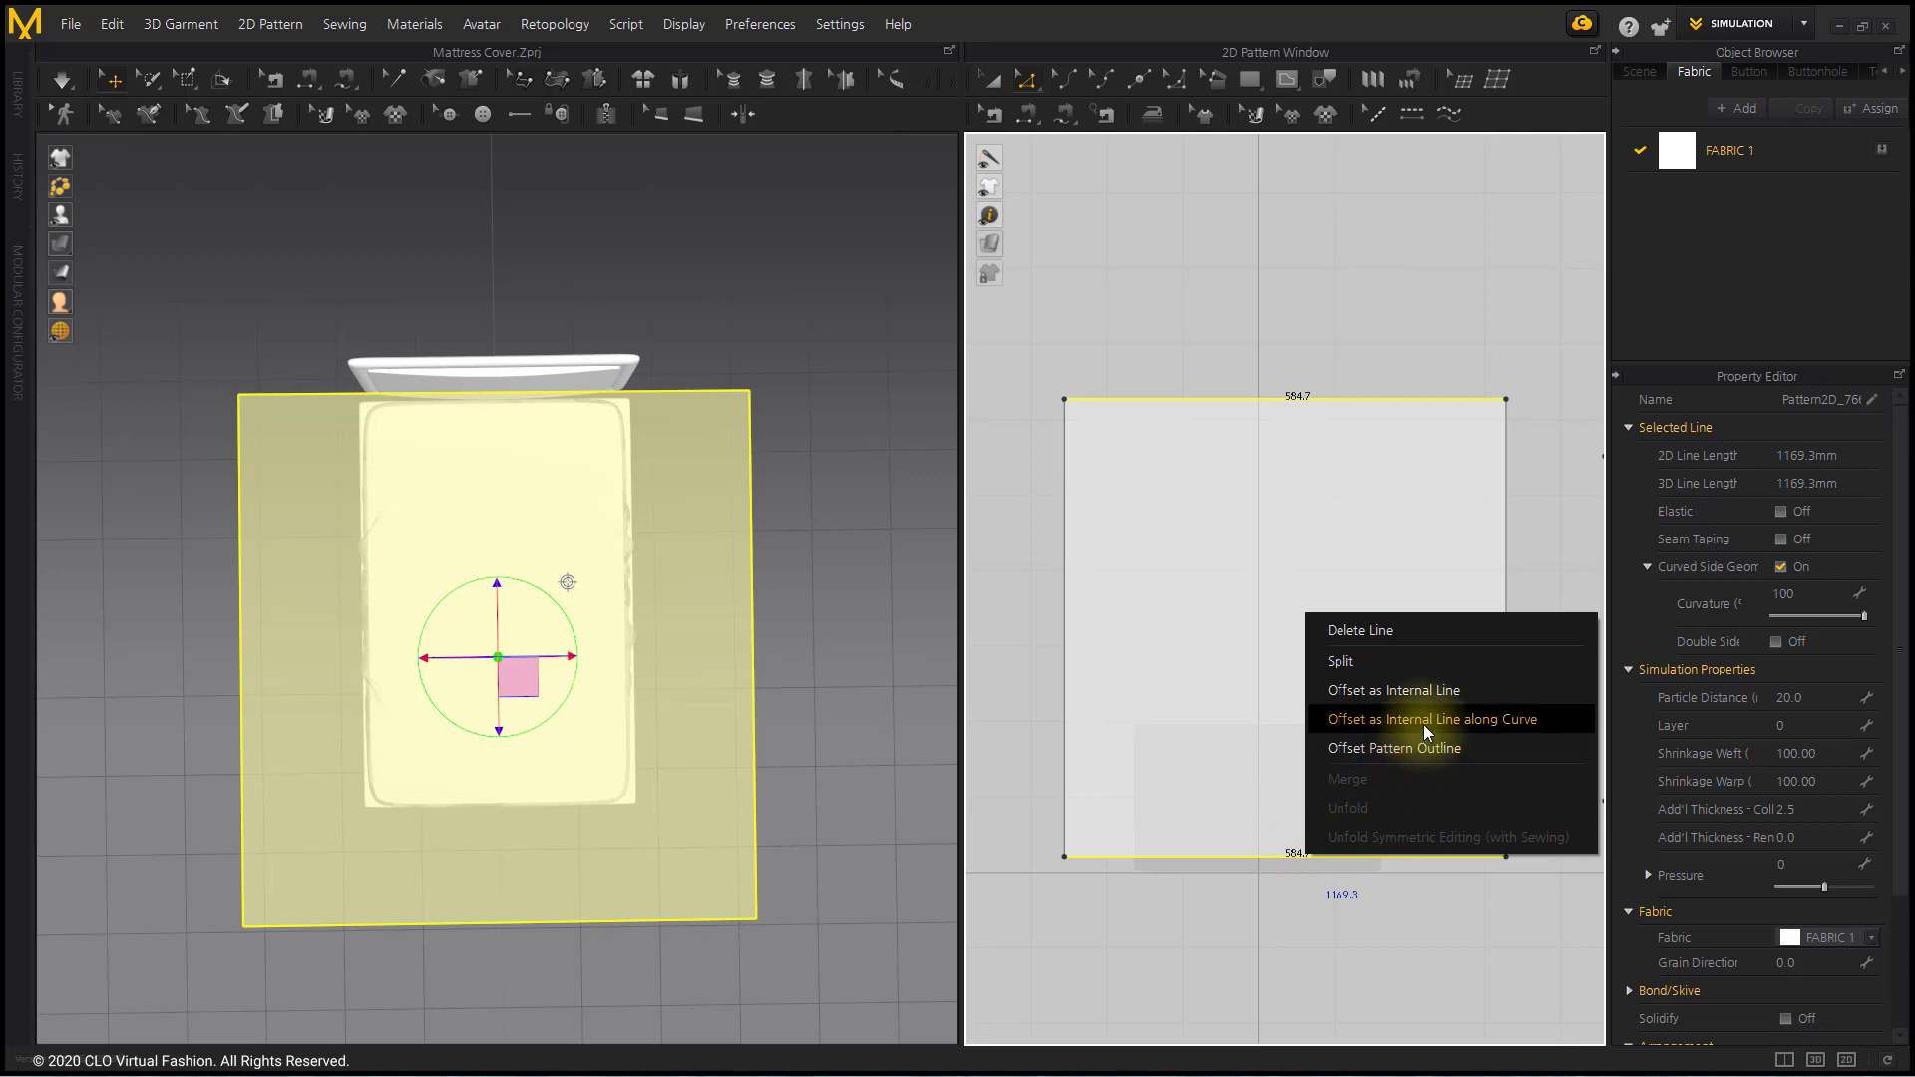
Offset the edges as four evenly spaced horizontal internal lines.
click(1548, 719)
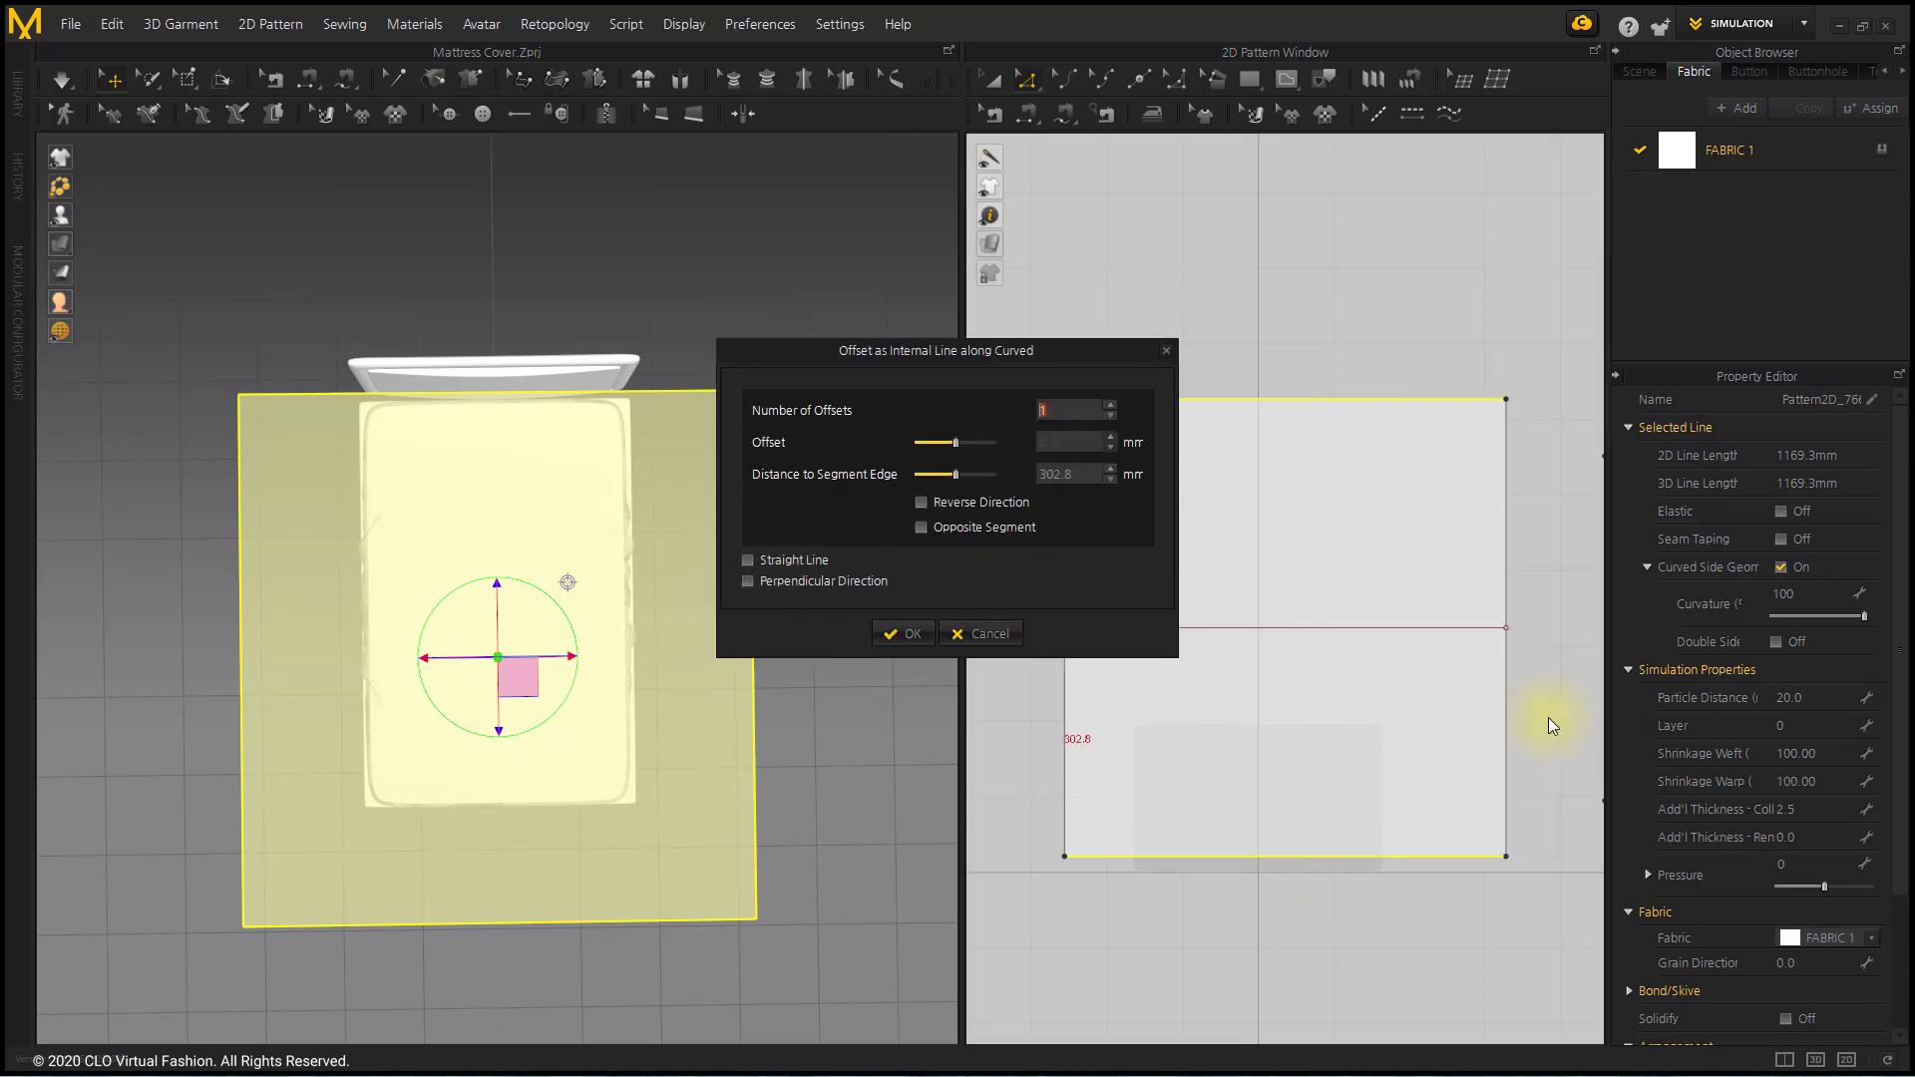
drag(1092, 350, 973, 180)
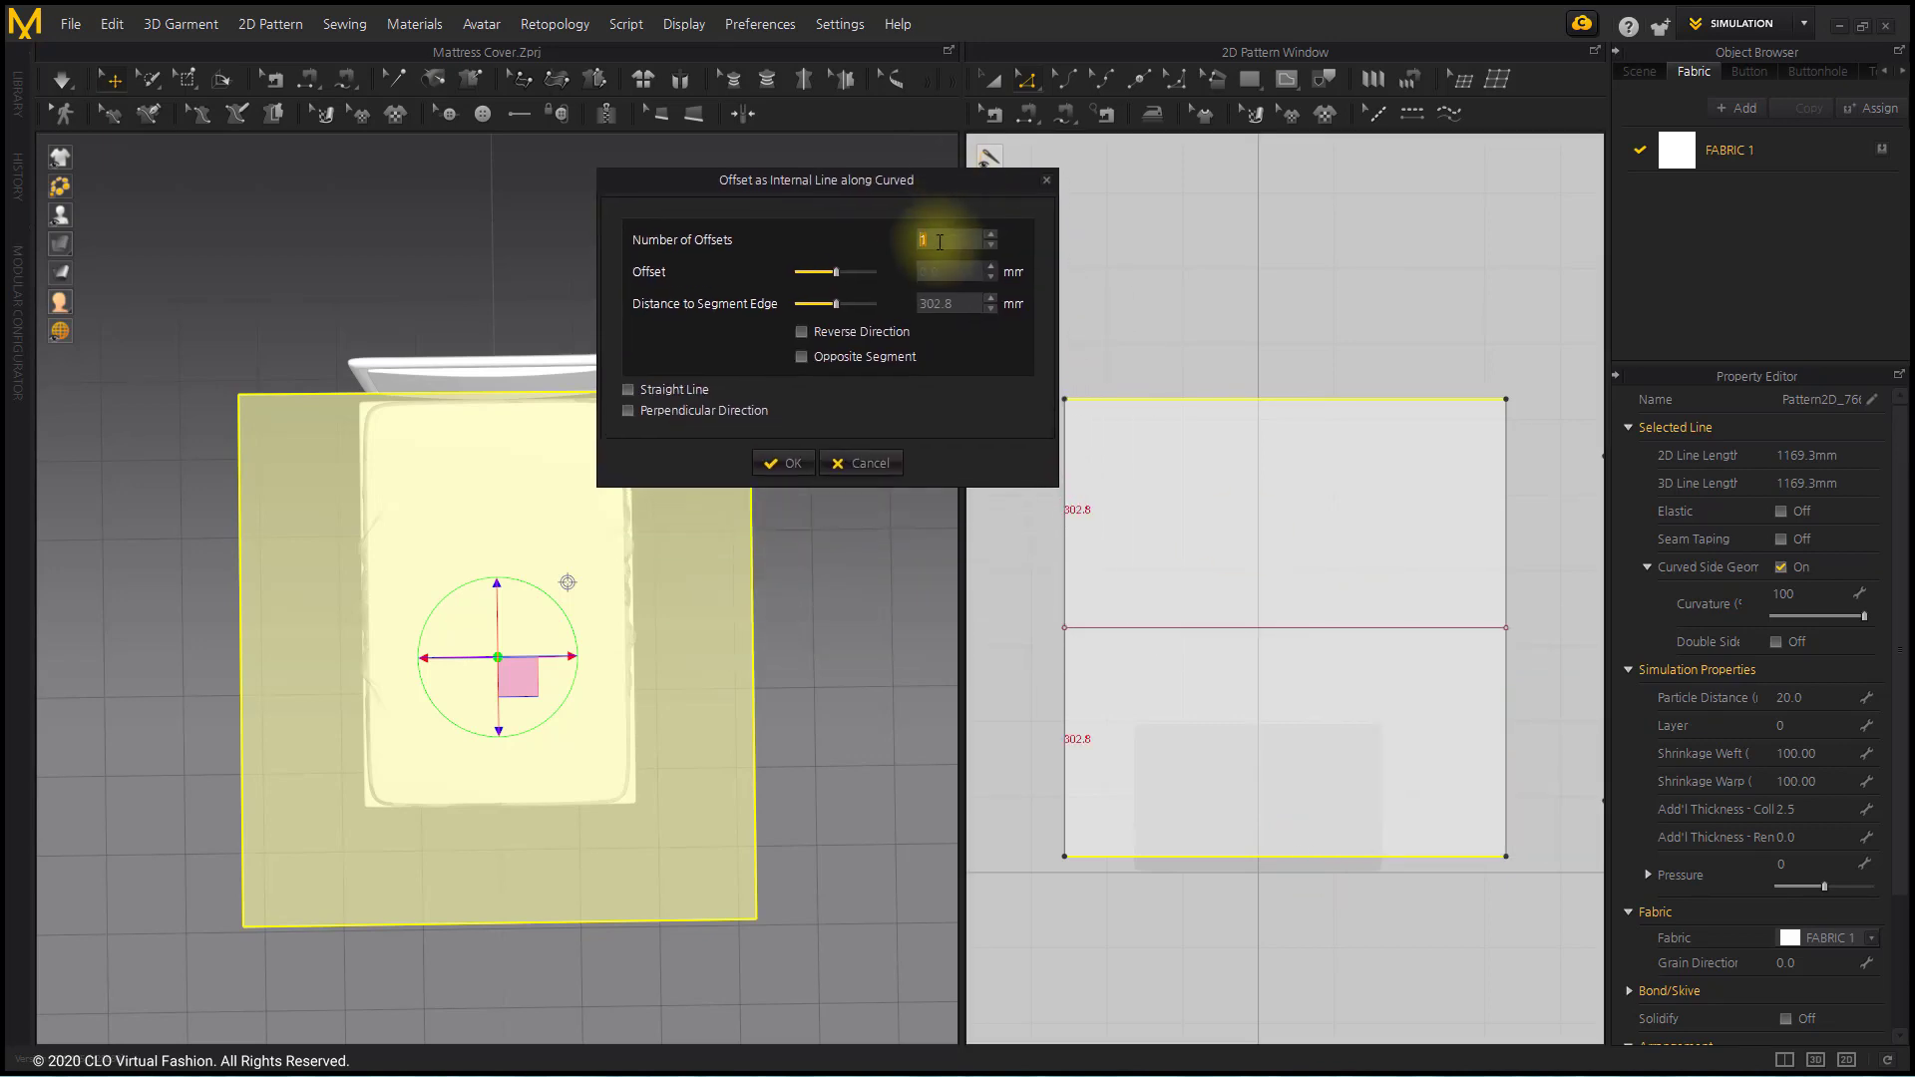
scroll(940, 242, up, 3)
scroll(939, 242, up, 1)
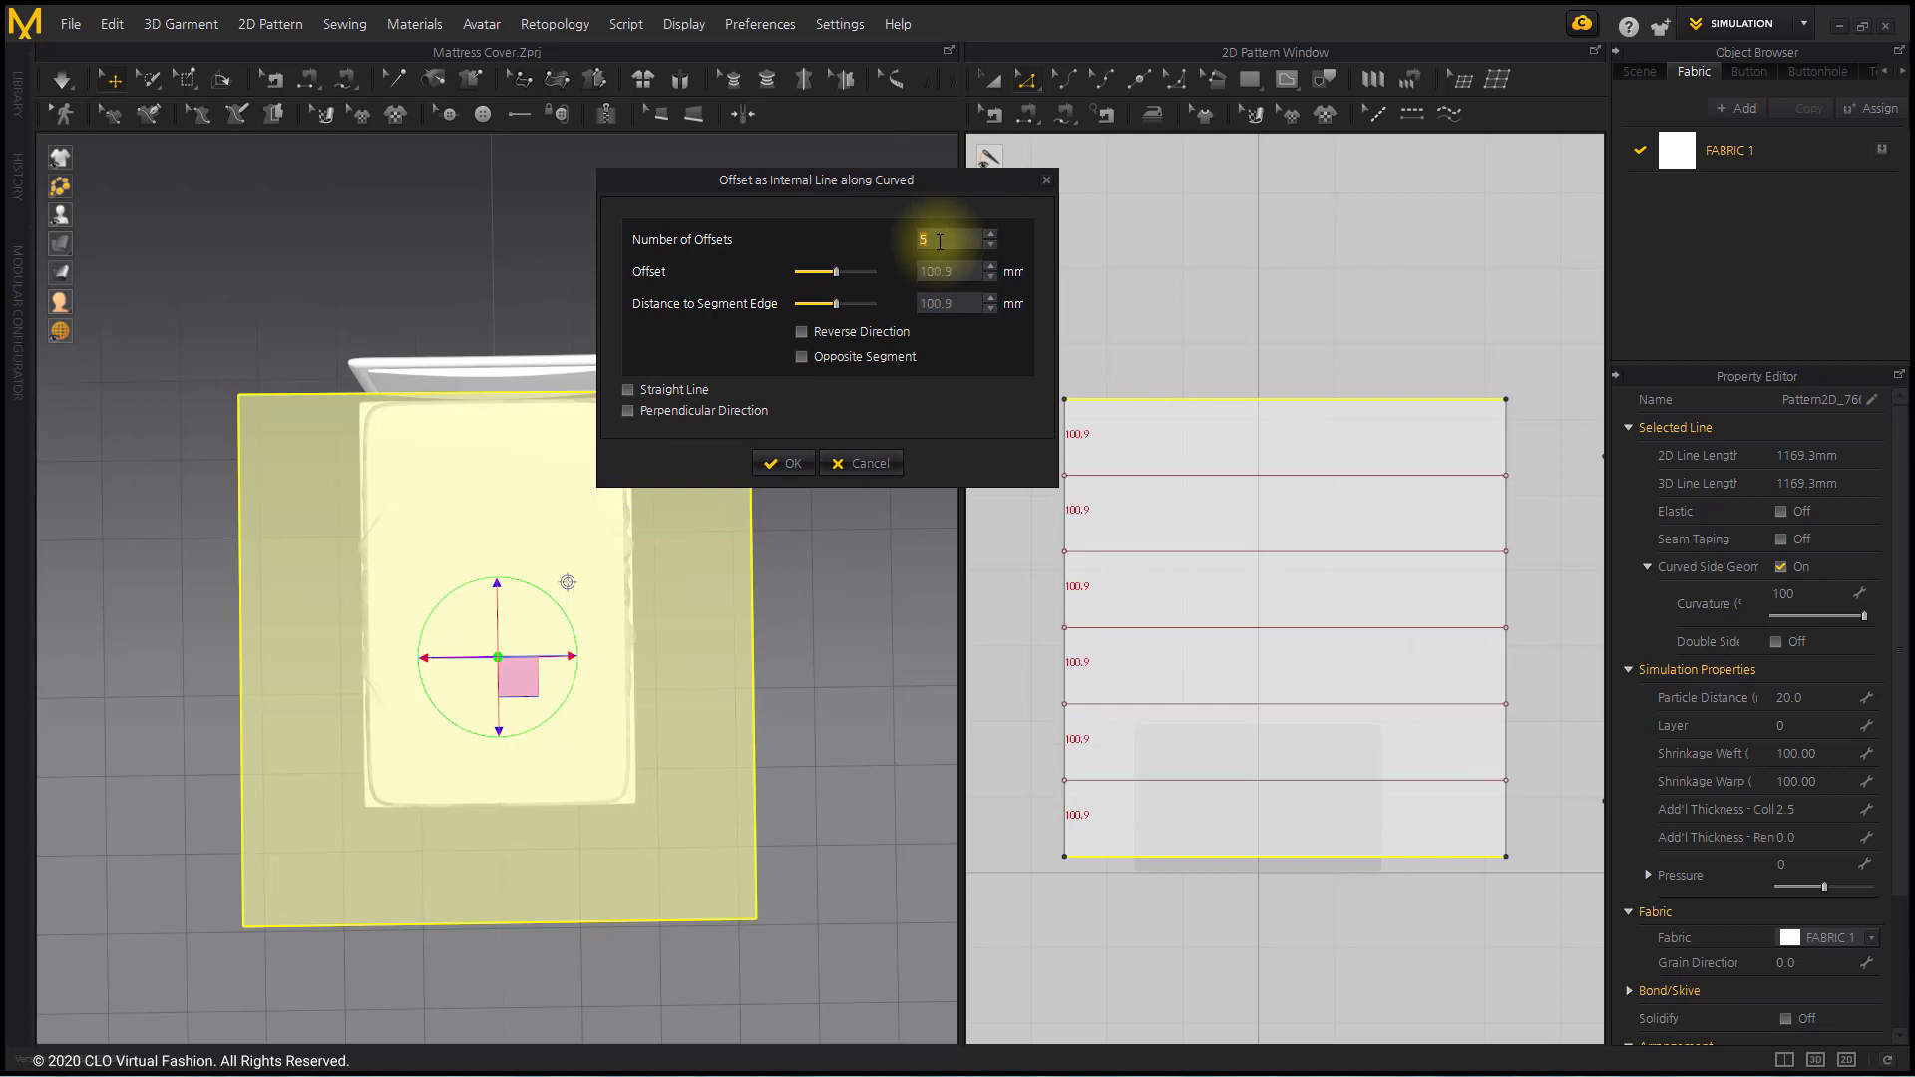
scroll(940, 243, down, 1)
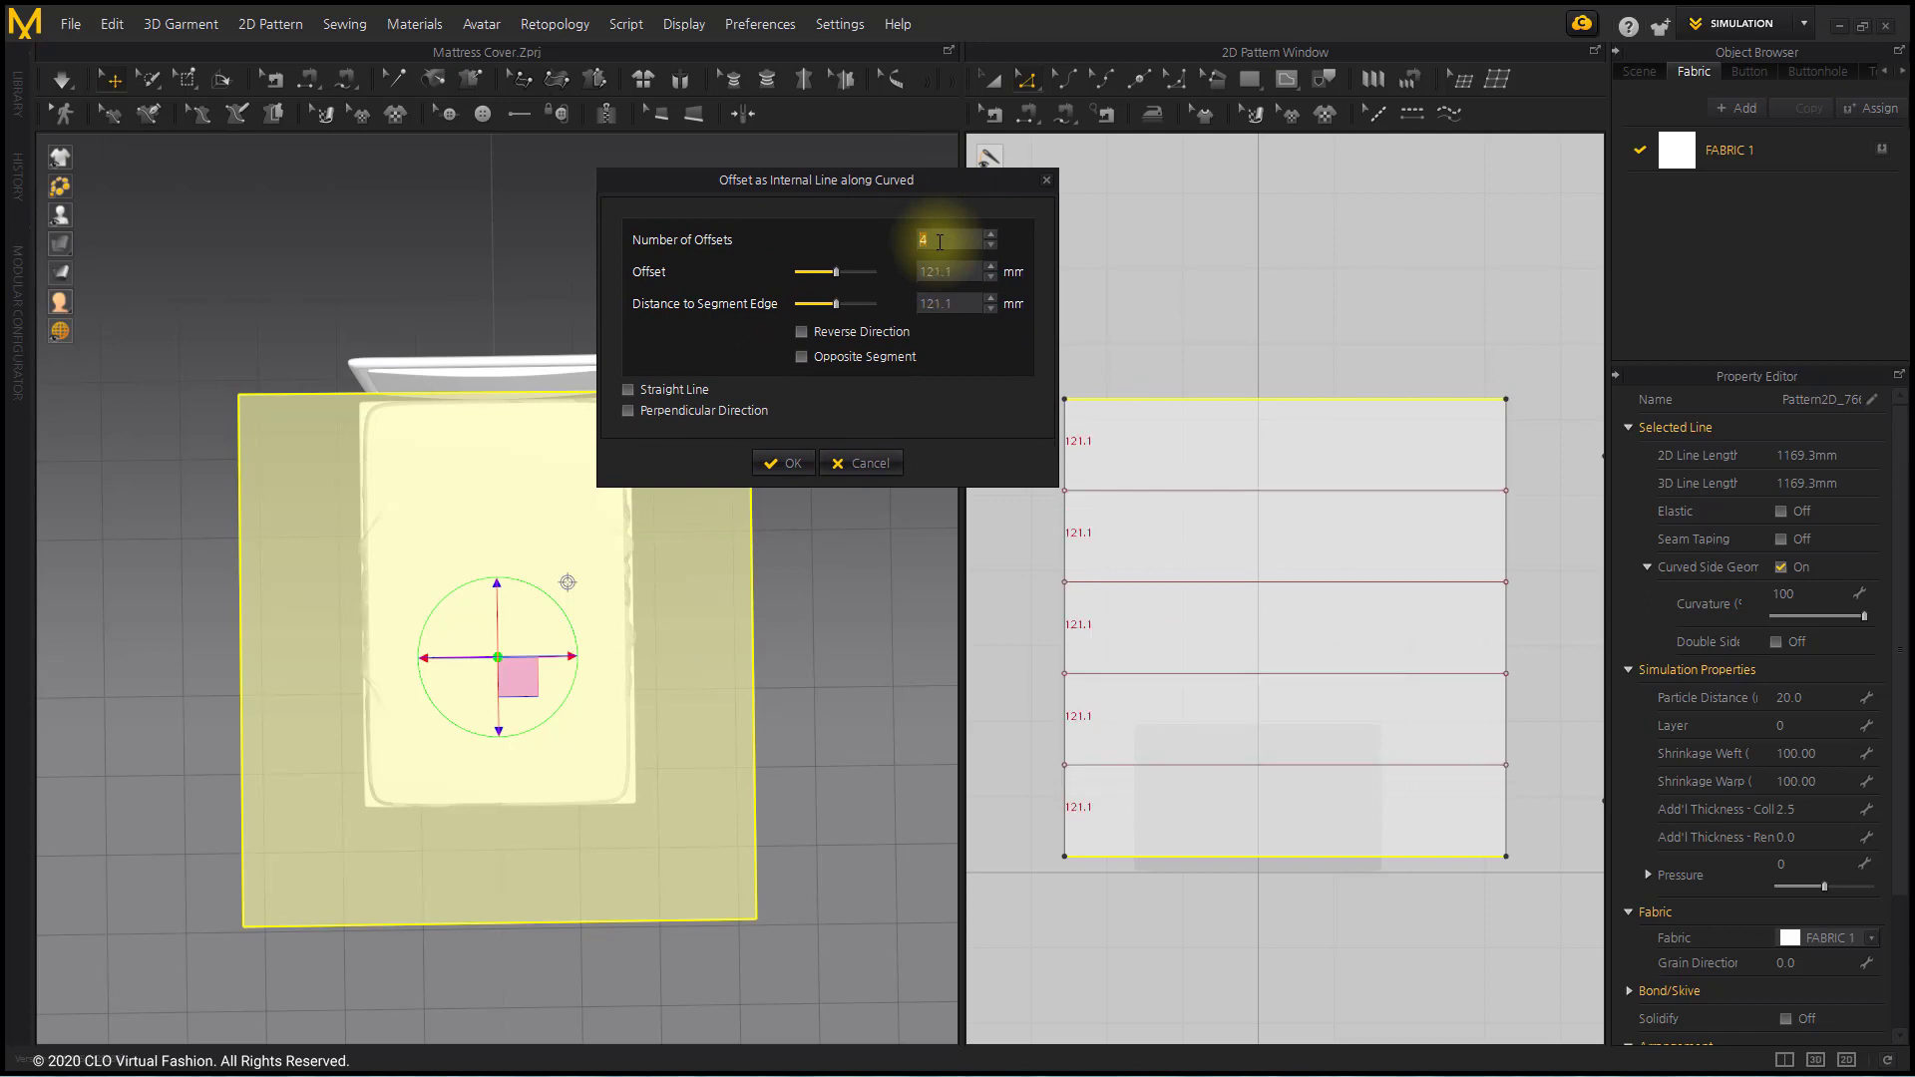
click(788, 462)
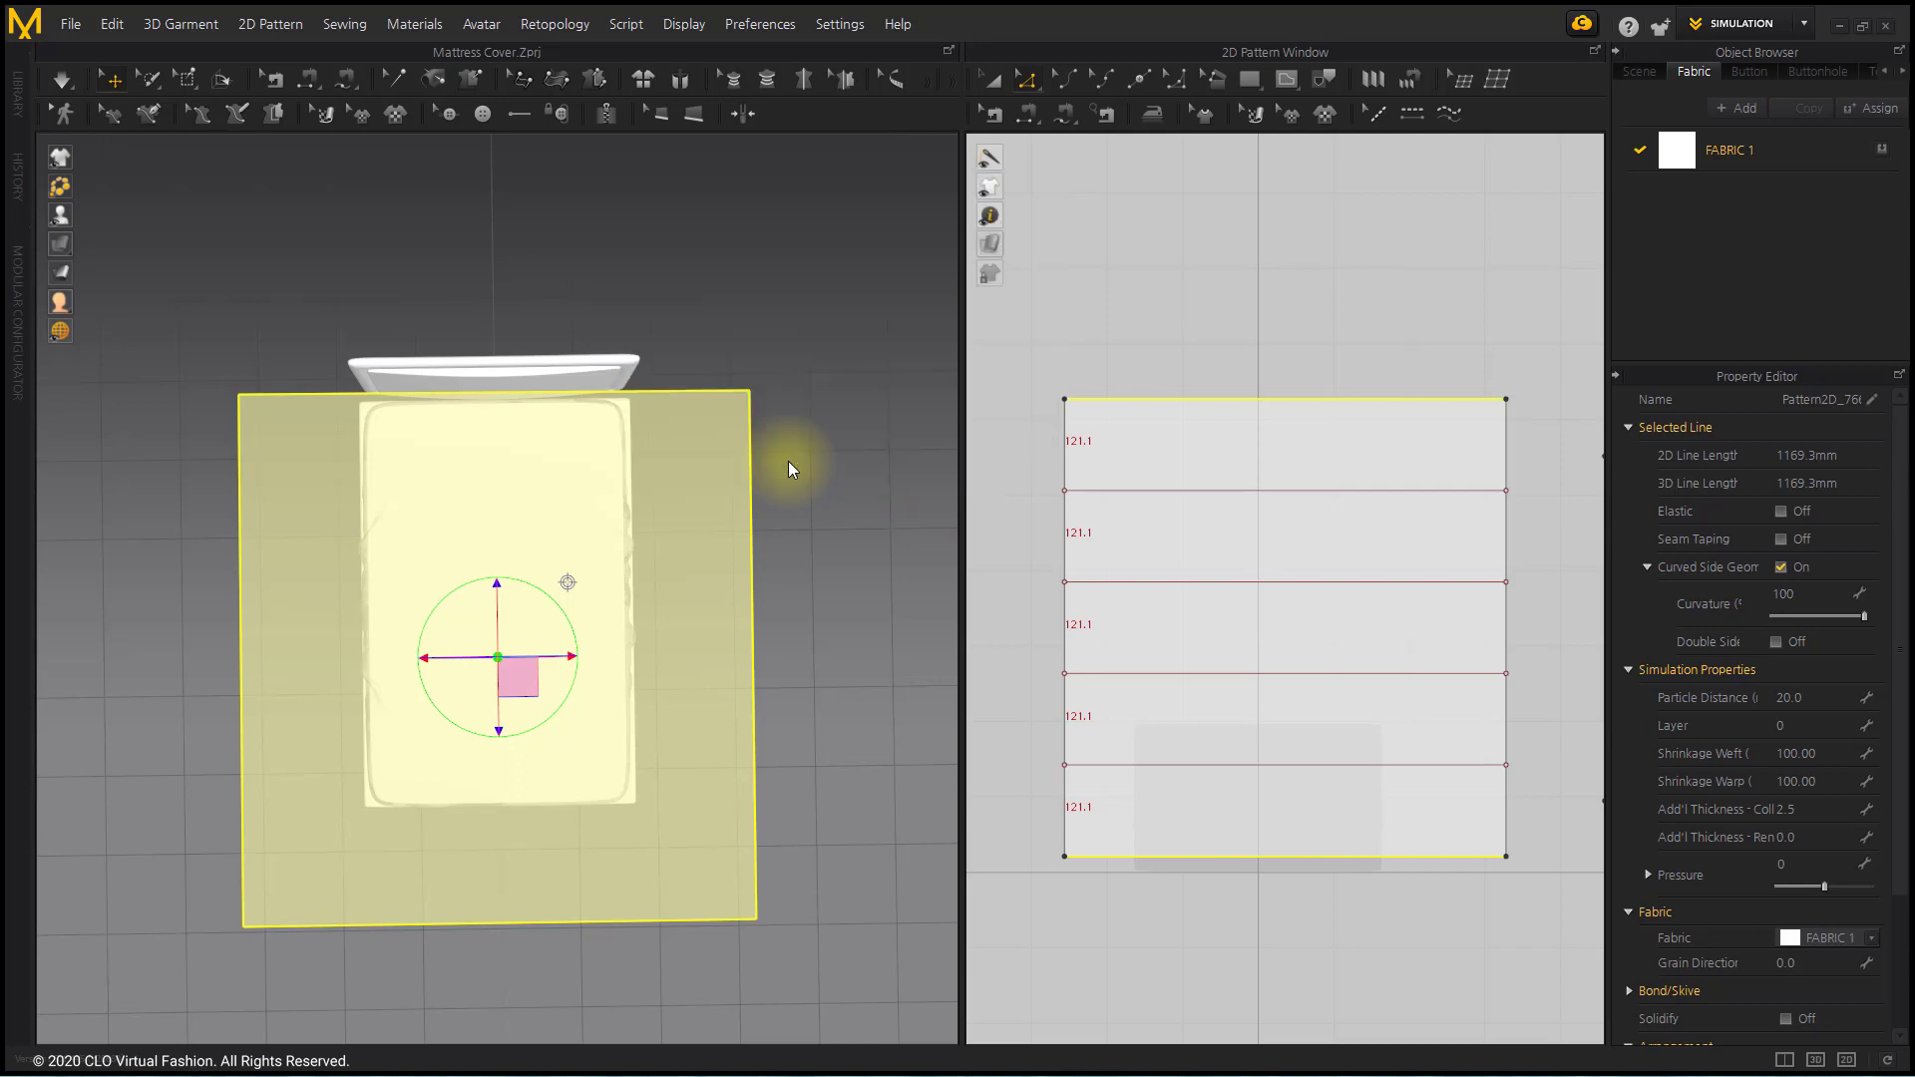
Offset the four stripe lines as internal lines 20 mm away.
right_click(1200, 496)
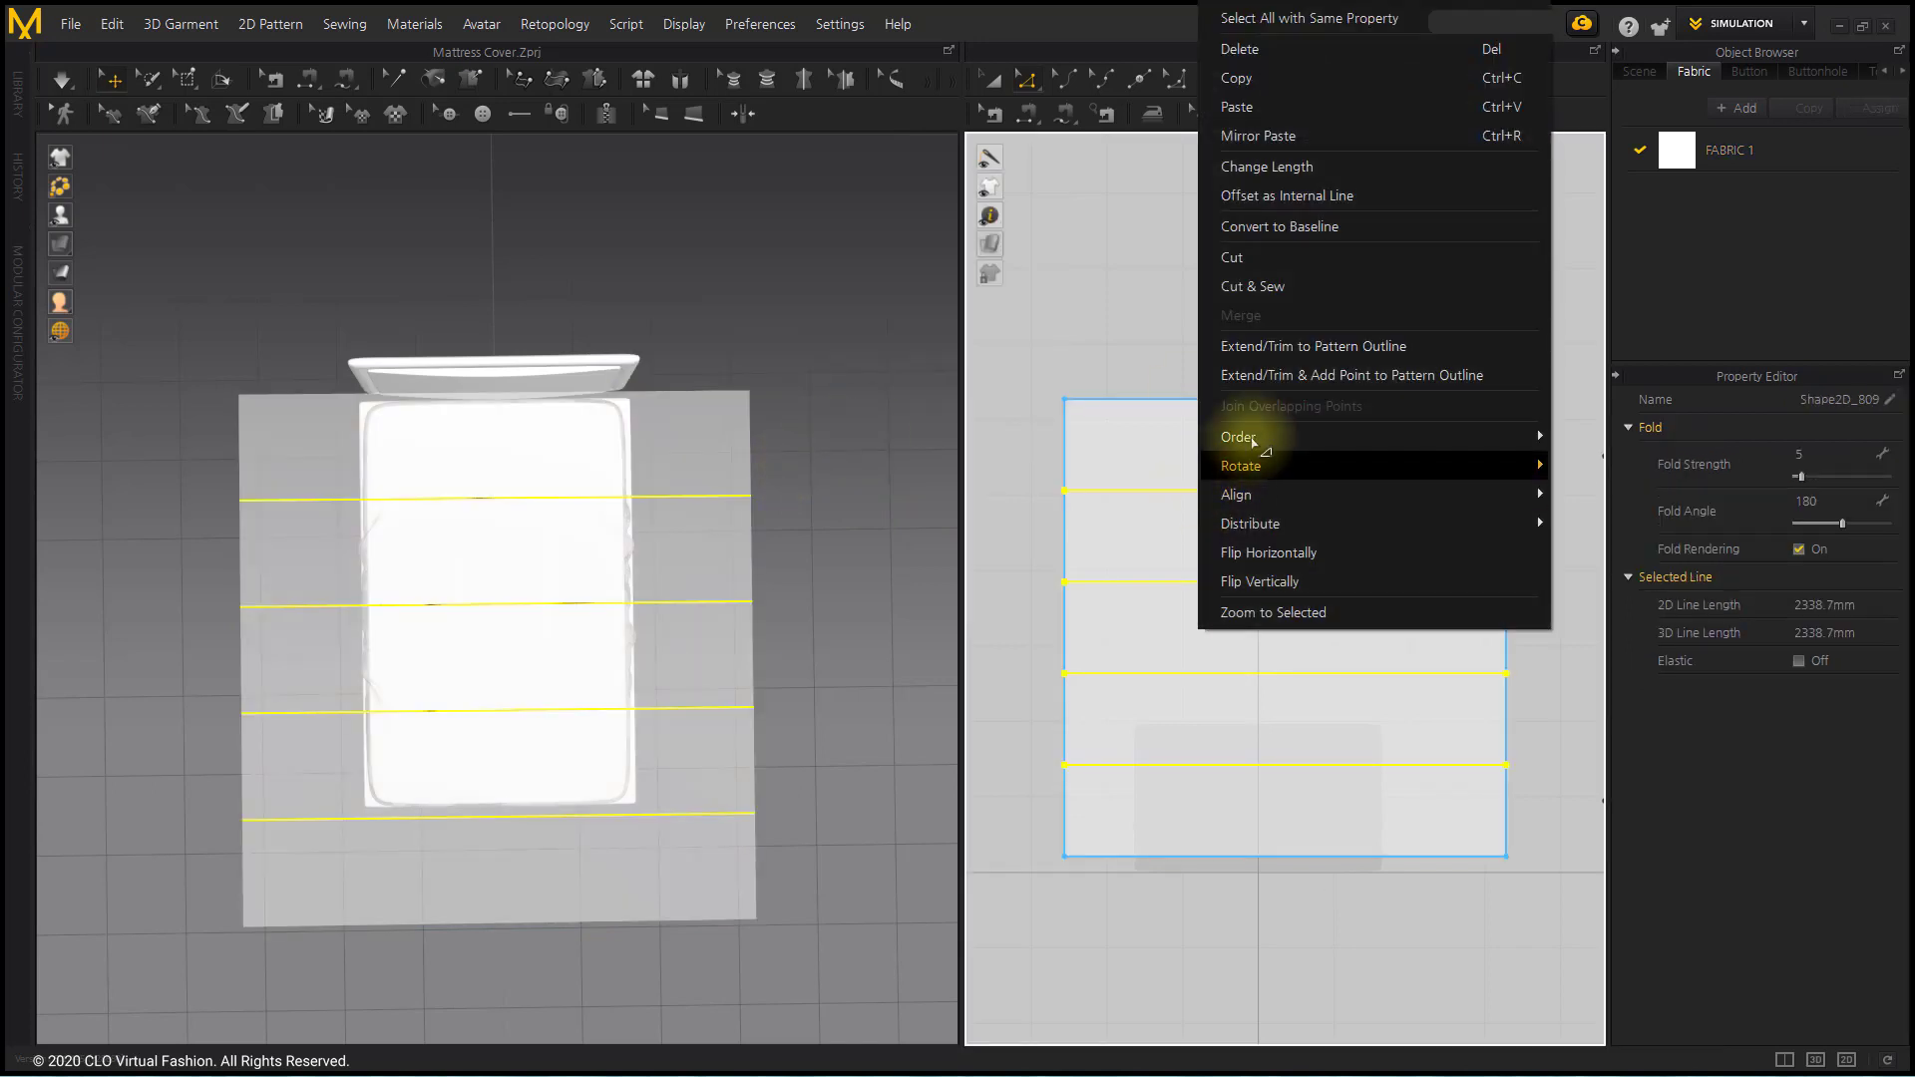
click(1393, 203)
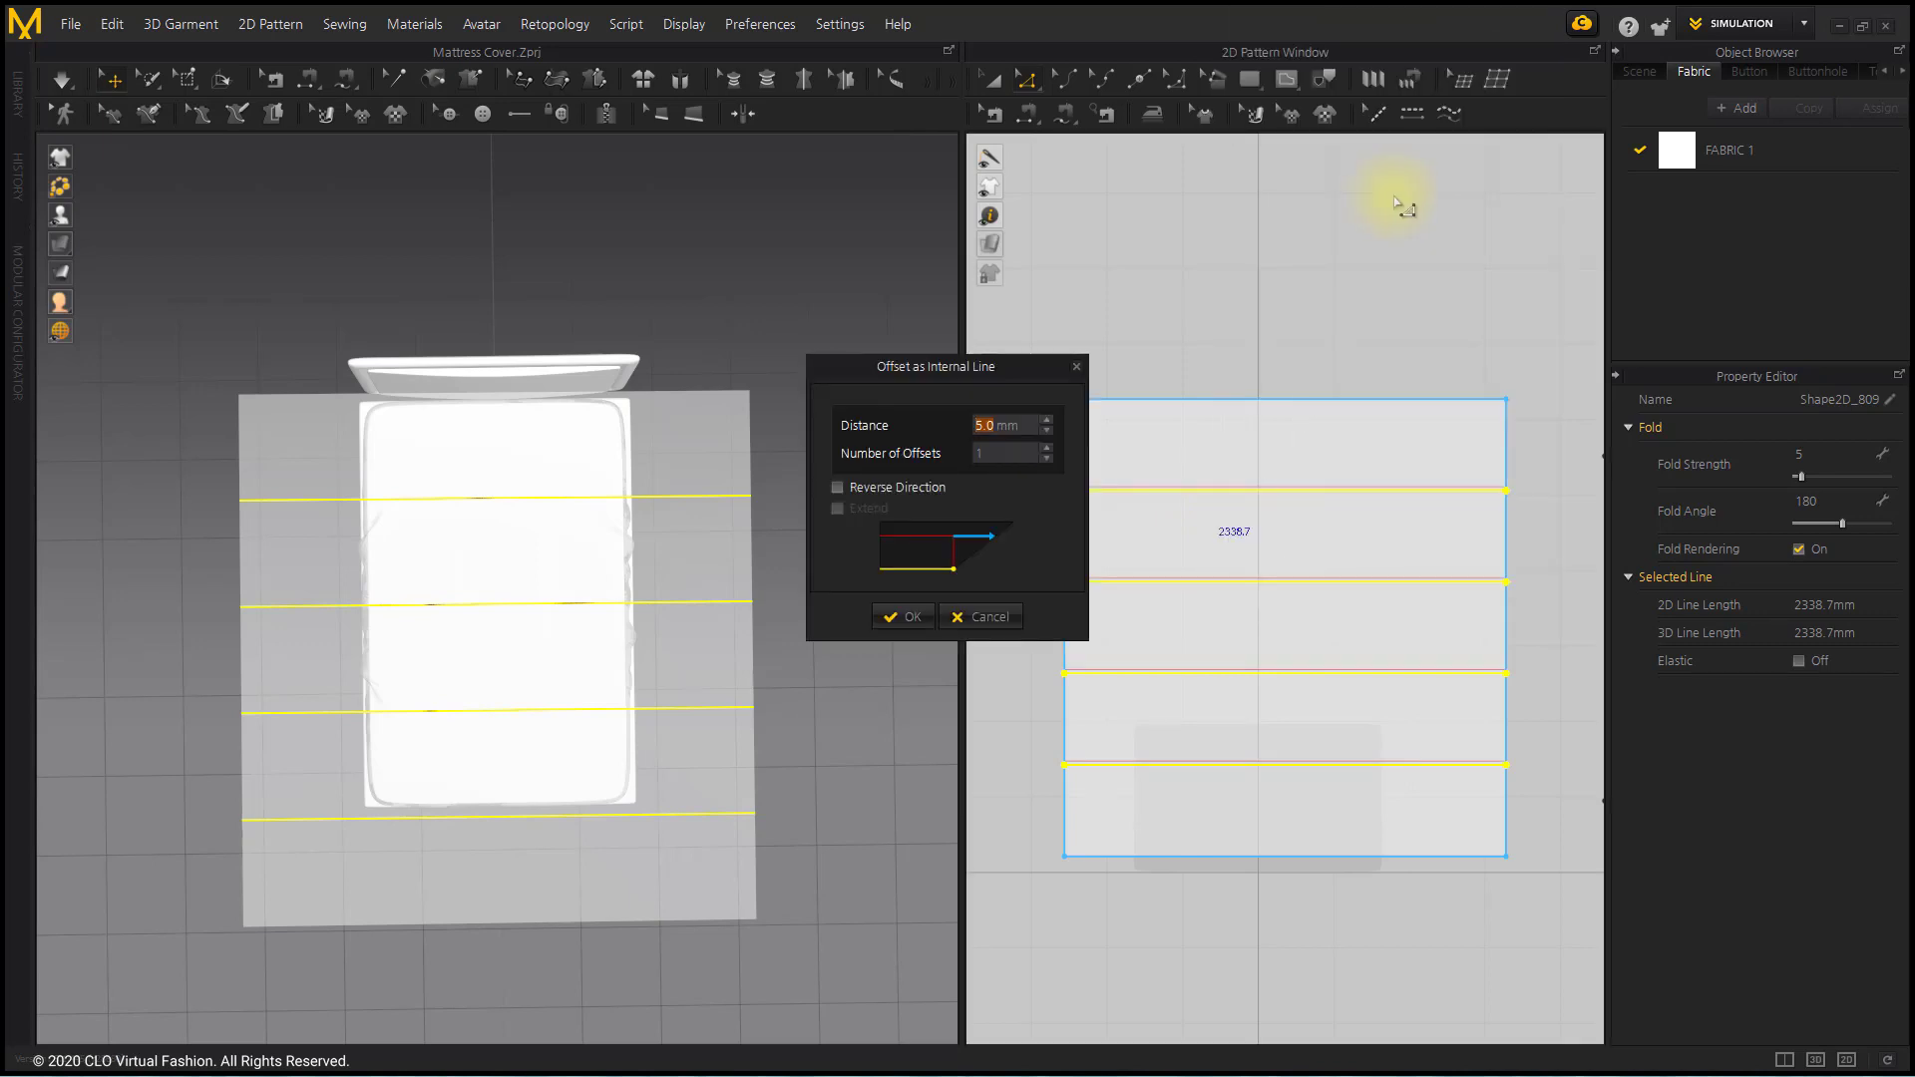
drag(1007, 367, 843, 369)
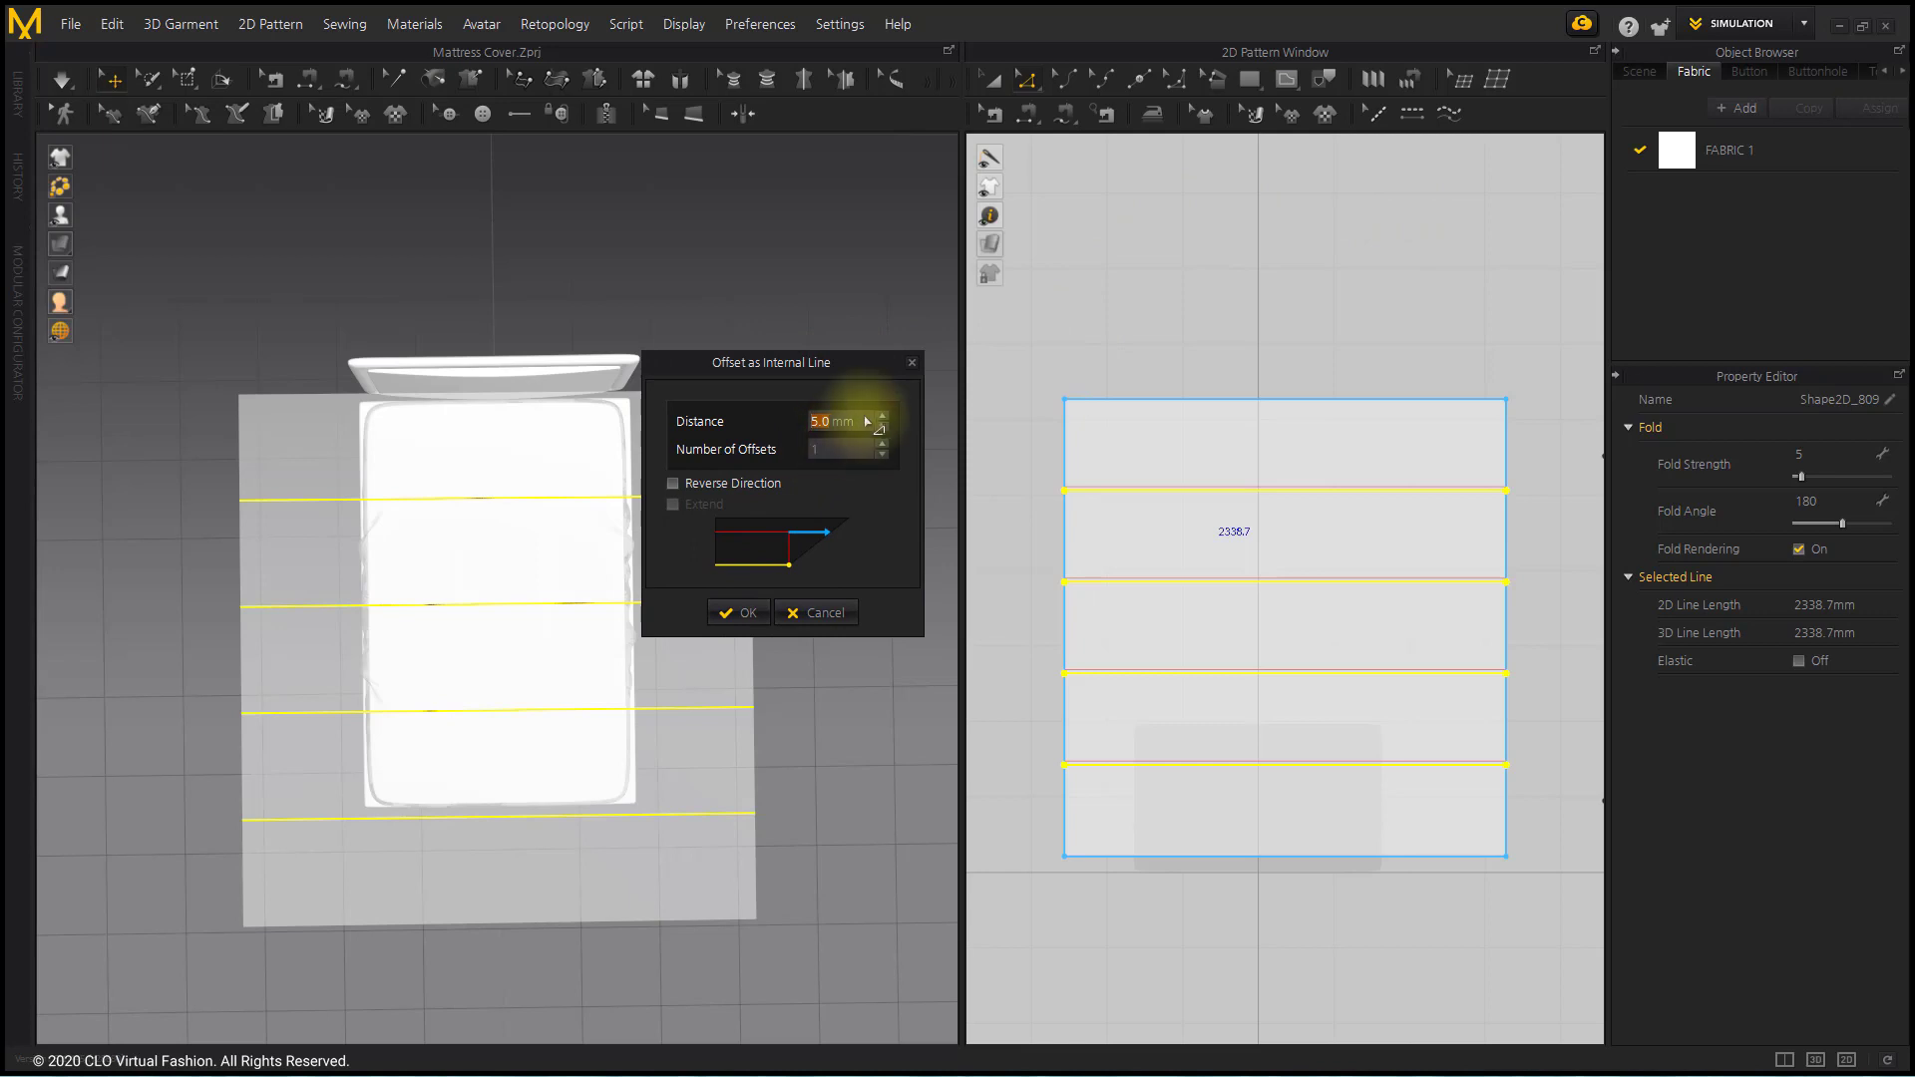
text(20)
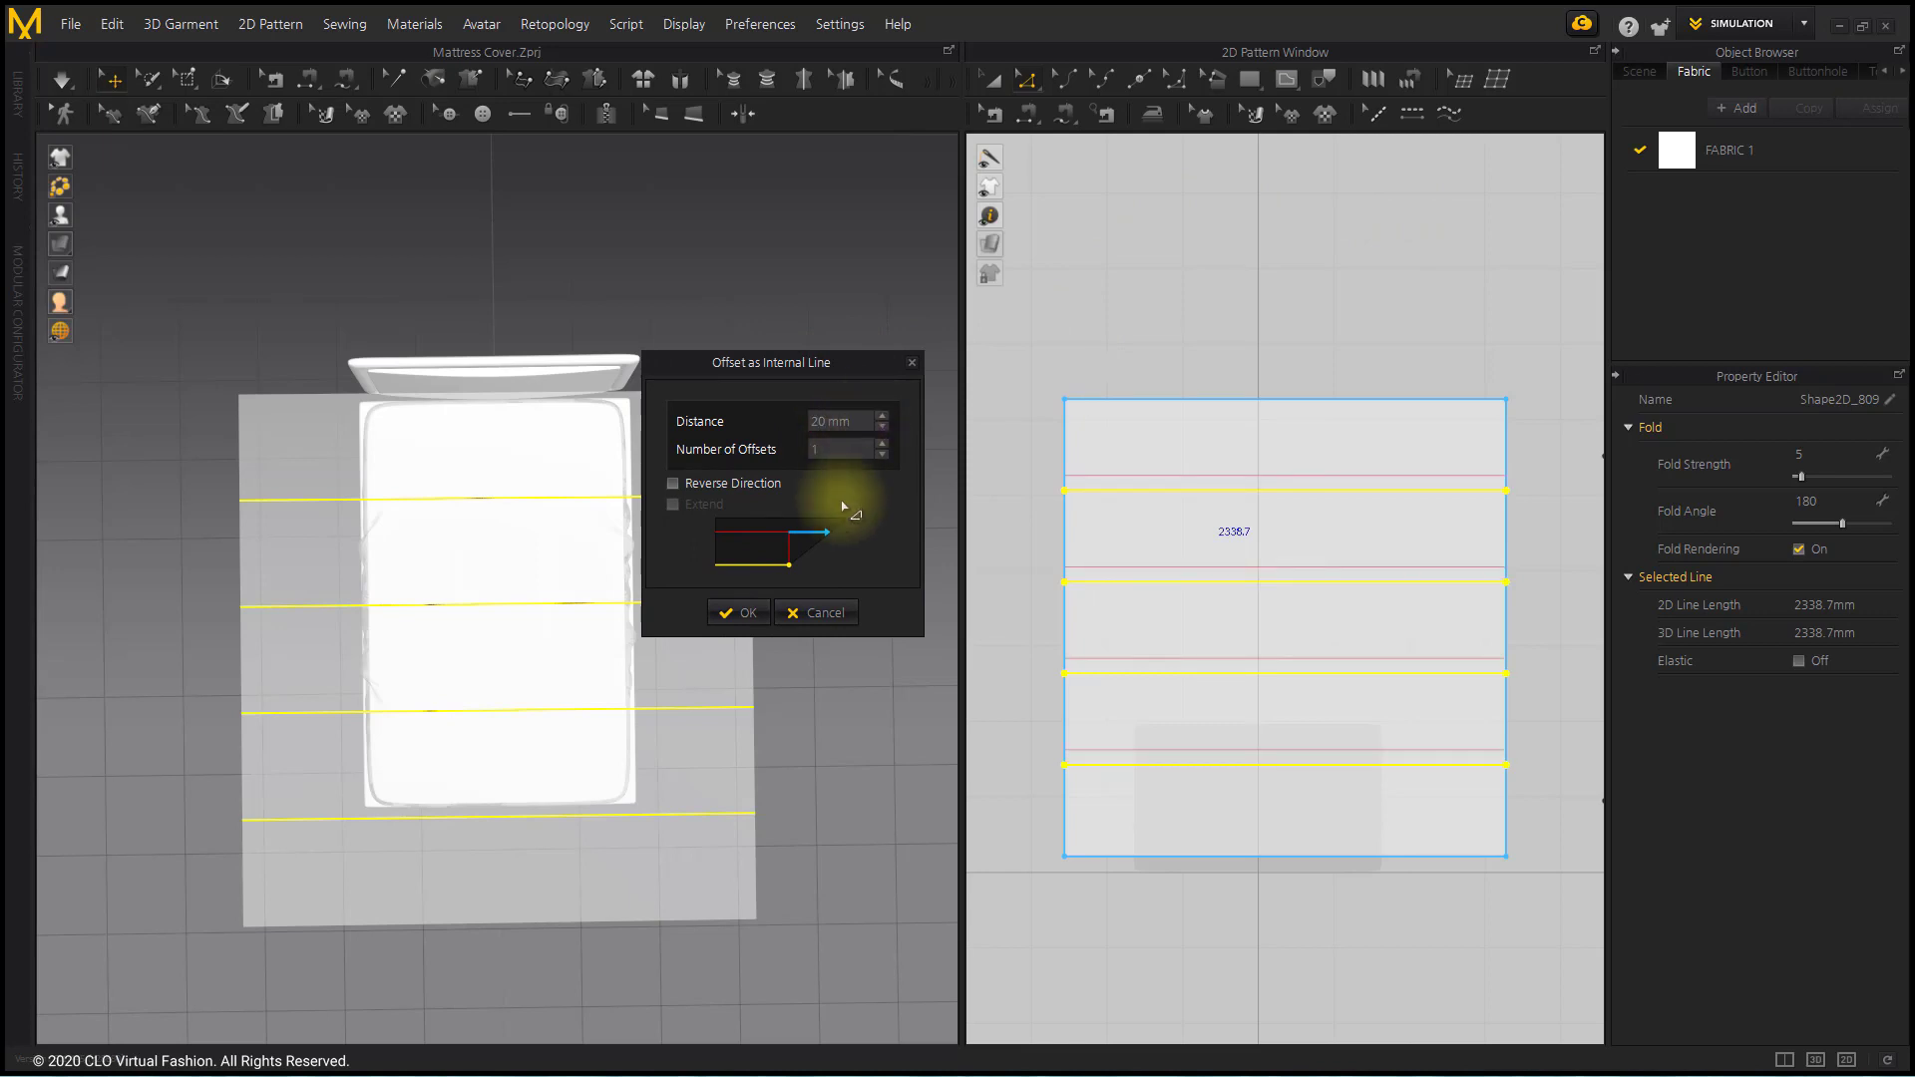
click(736, 612)
click(1231, 963)
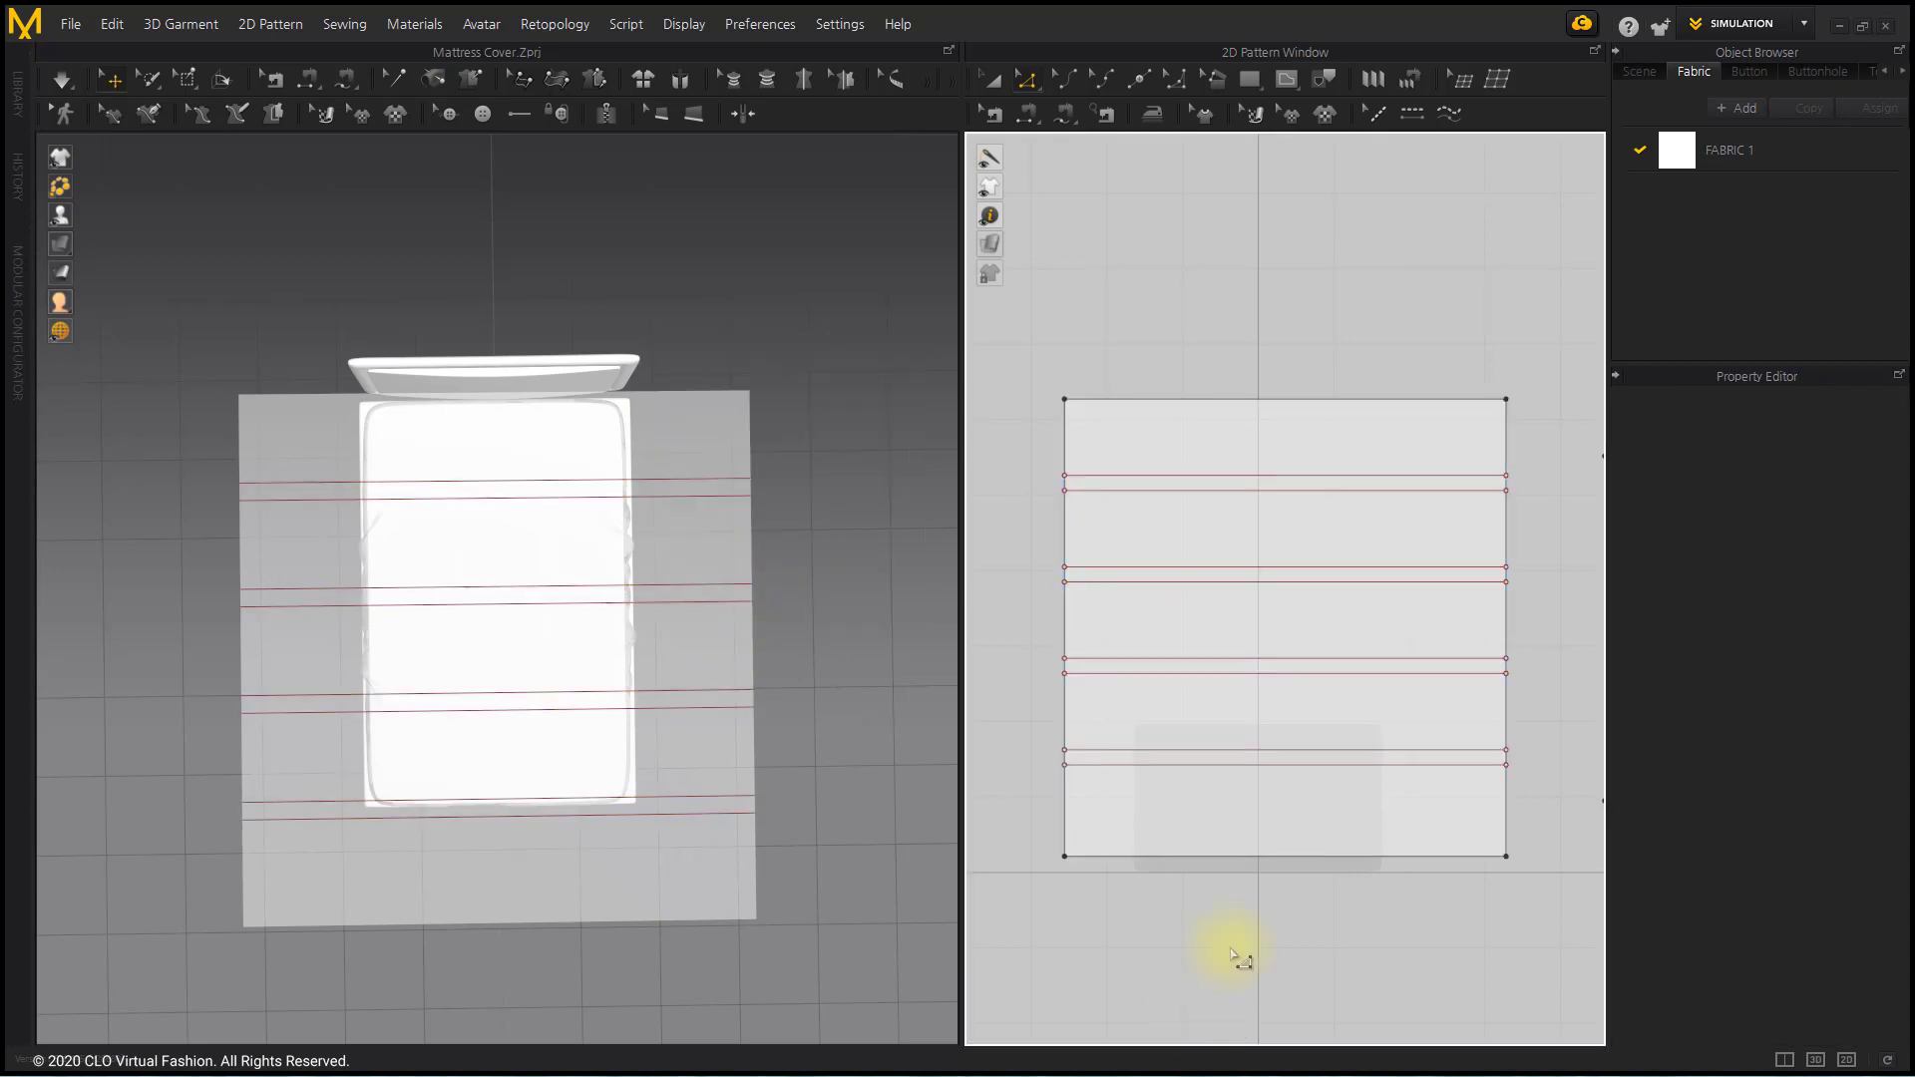
Add a 20 mm offset internal line above the bottom edge.
click(1201, 857)
right_click(1202, 858)
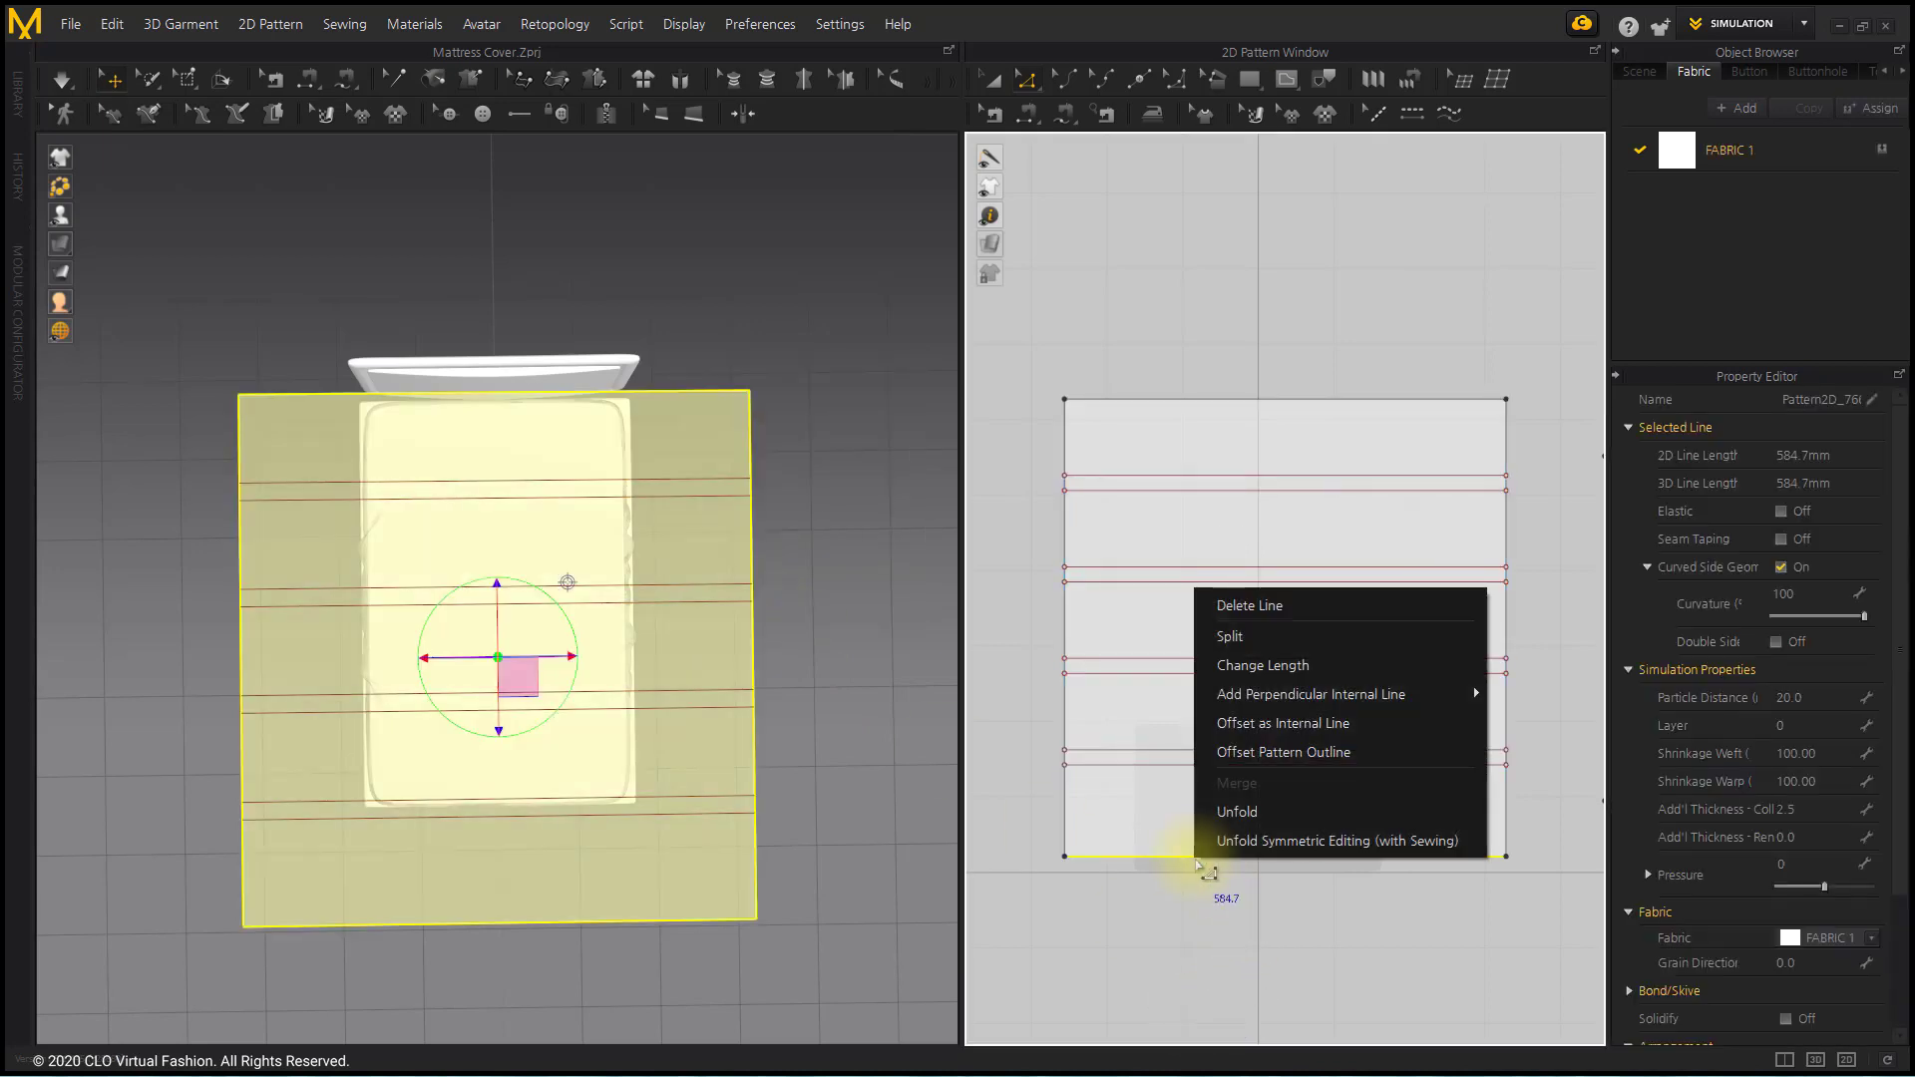
click(1286, 725)
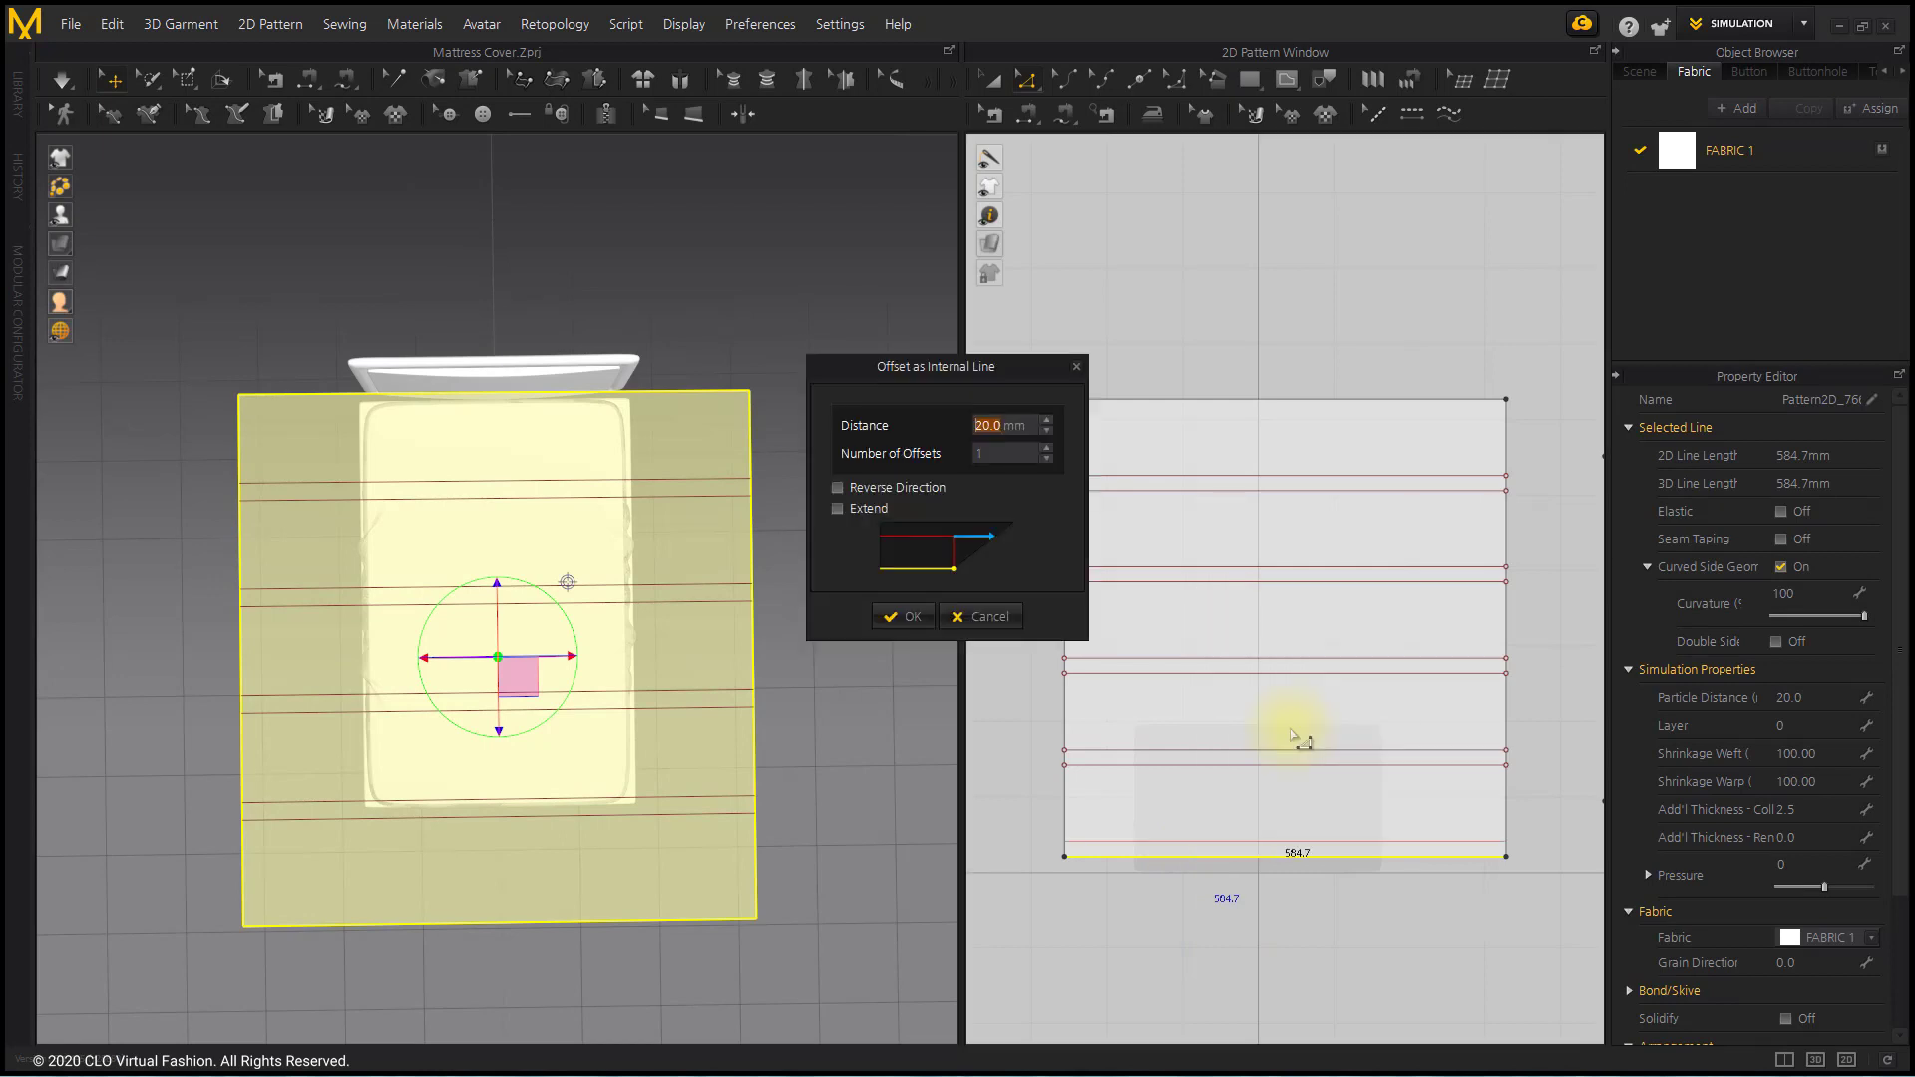
click(903, 616)
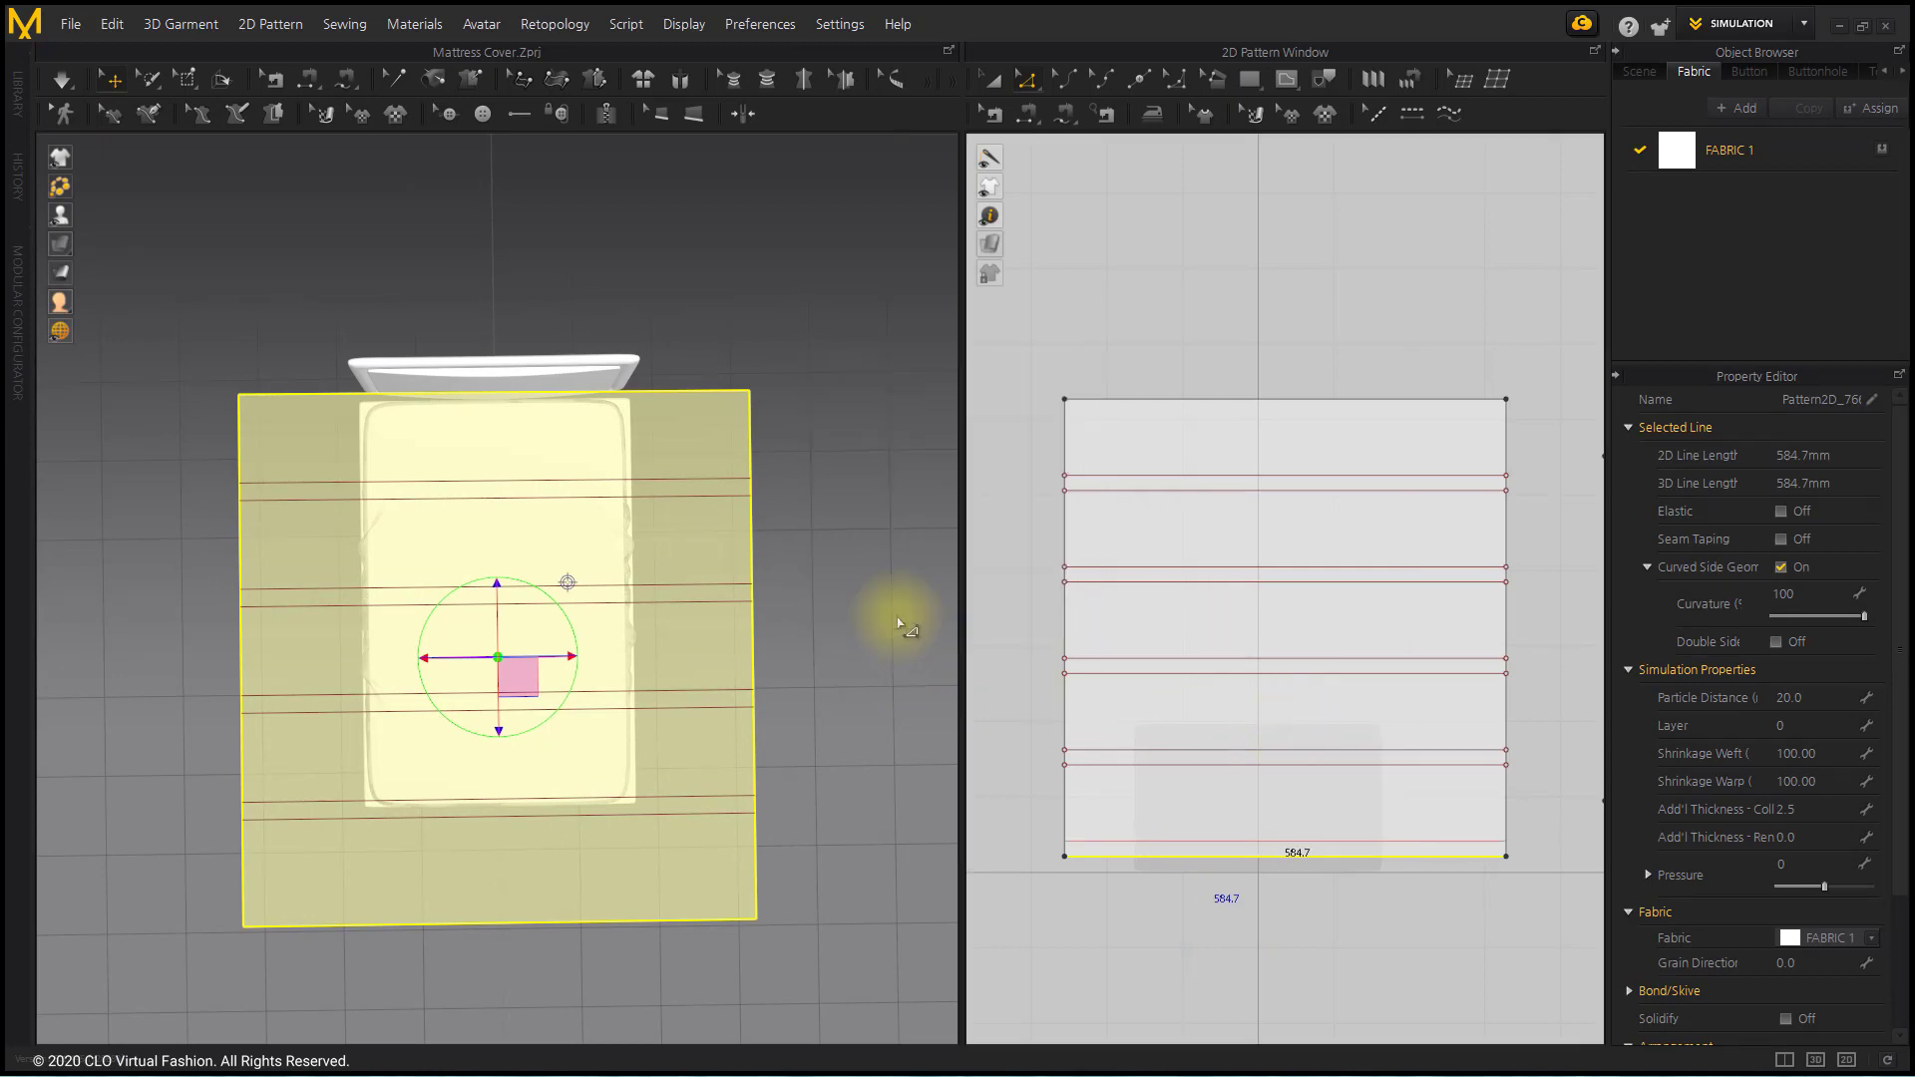
click(1145, 352)
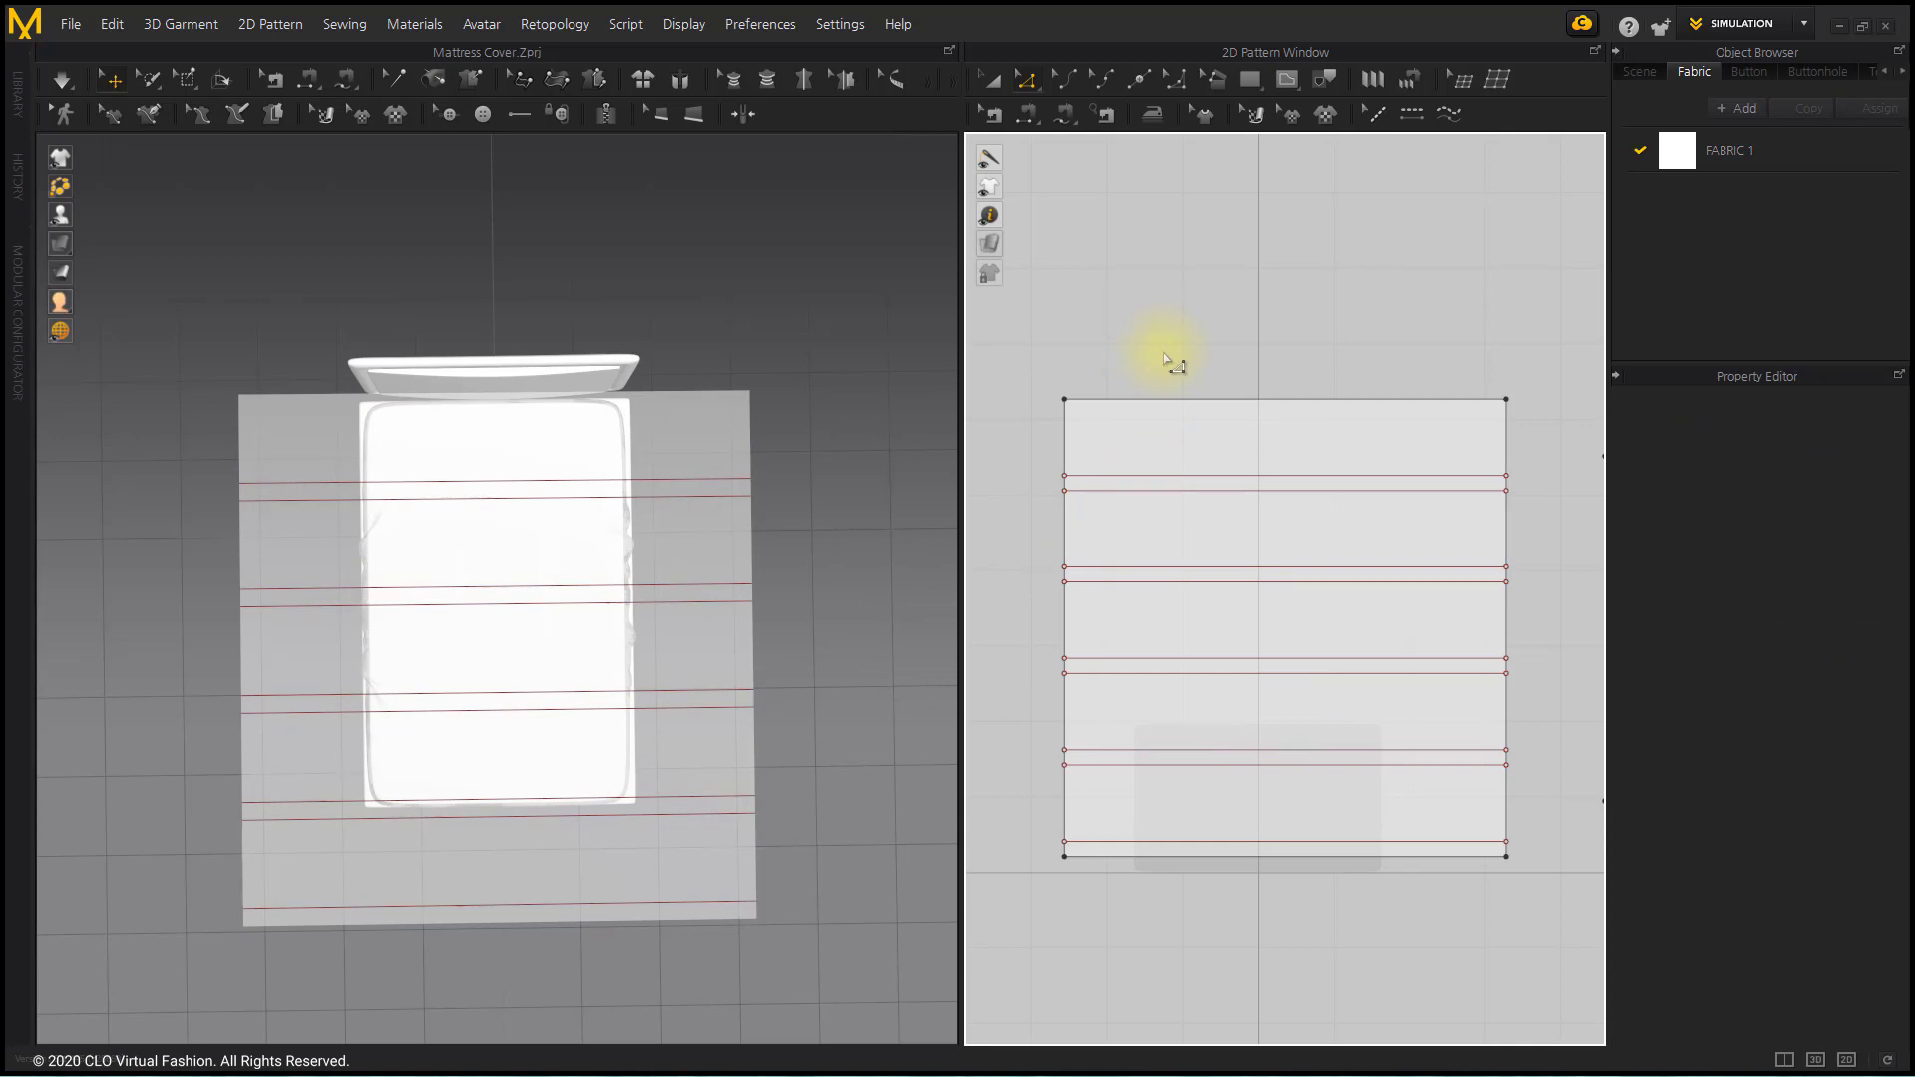
Create a Layer Clone (Over) of the striped pattern and place it above the original.
click(991, 79)
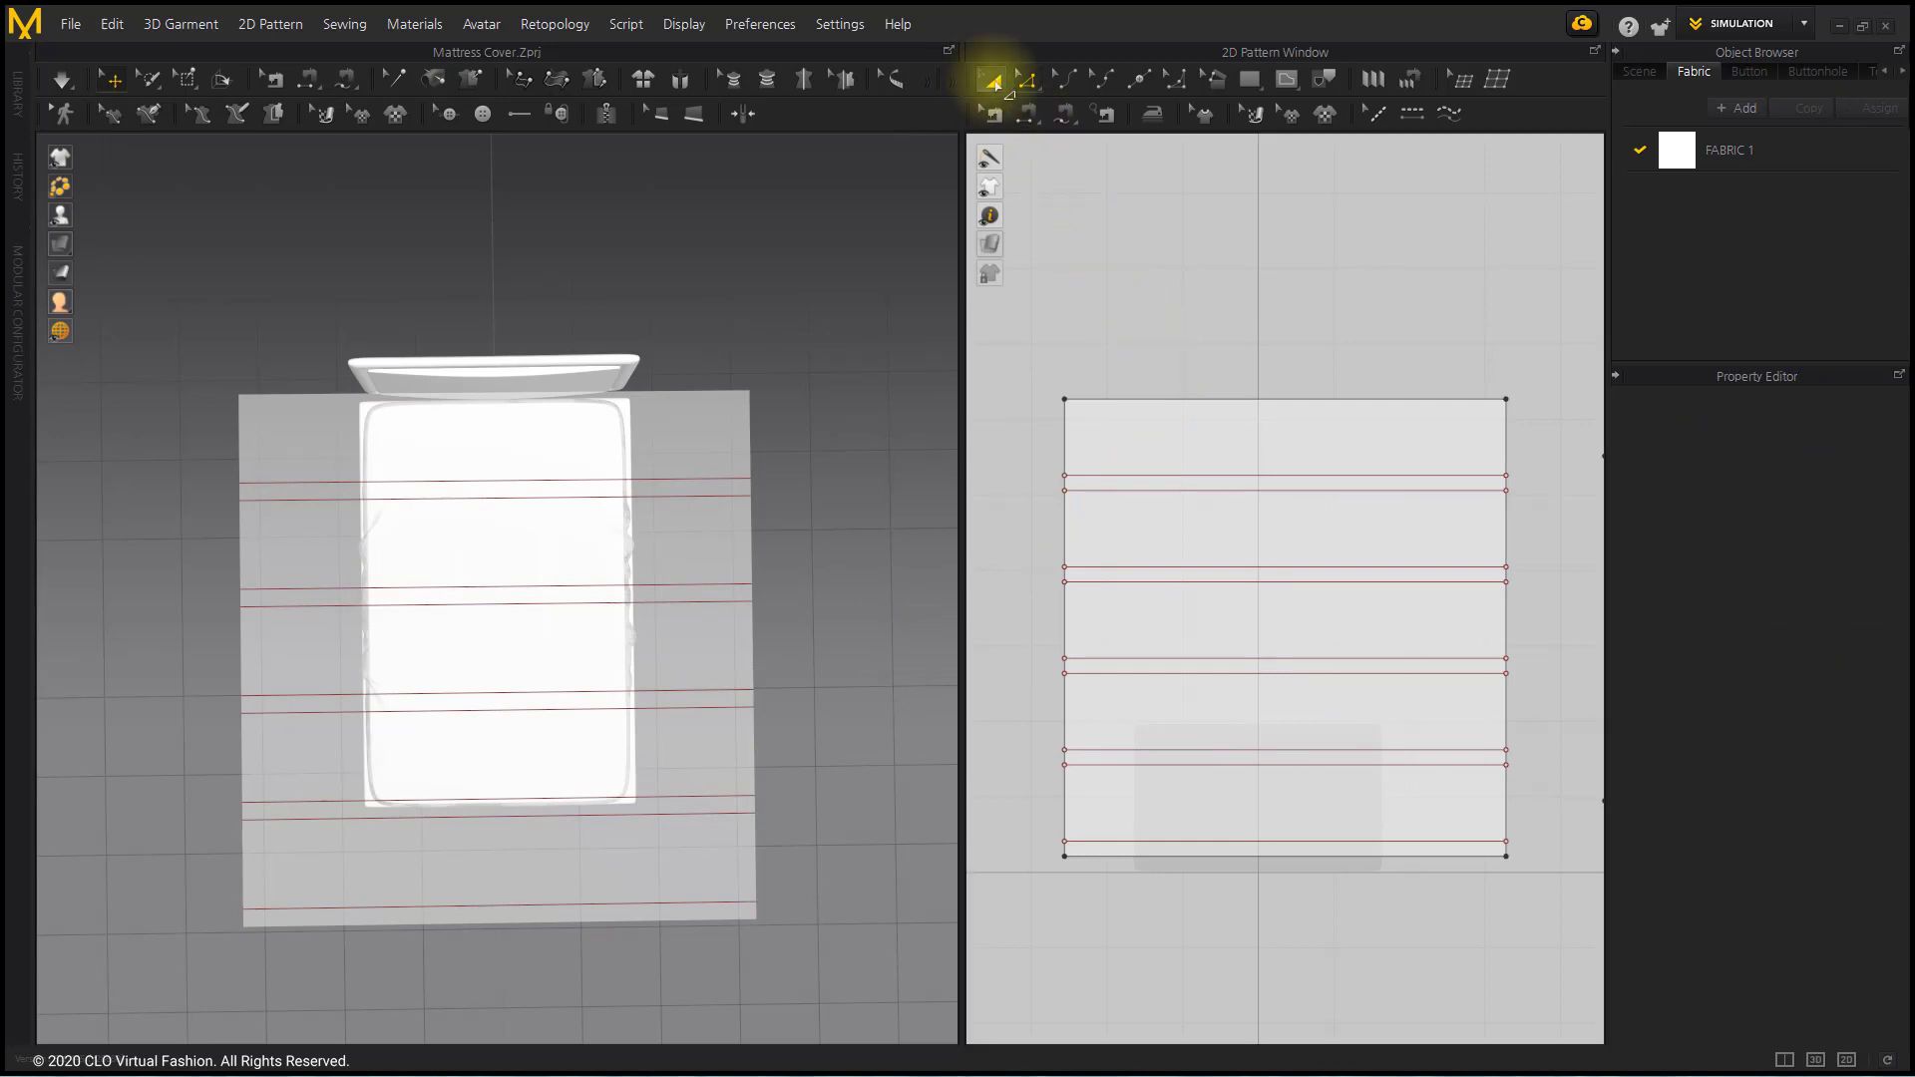
scroll(1204, 569, down, 2)
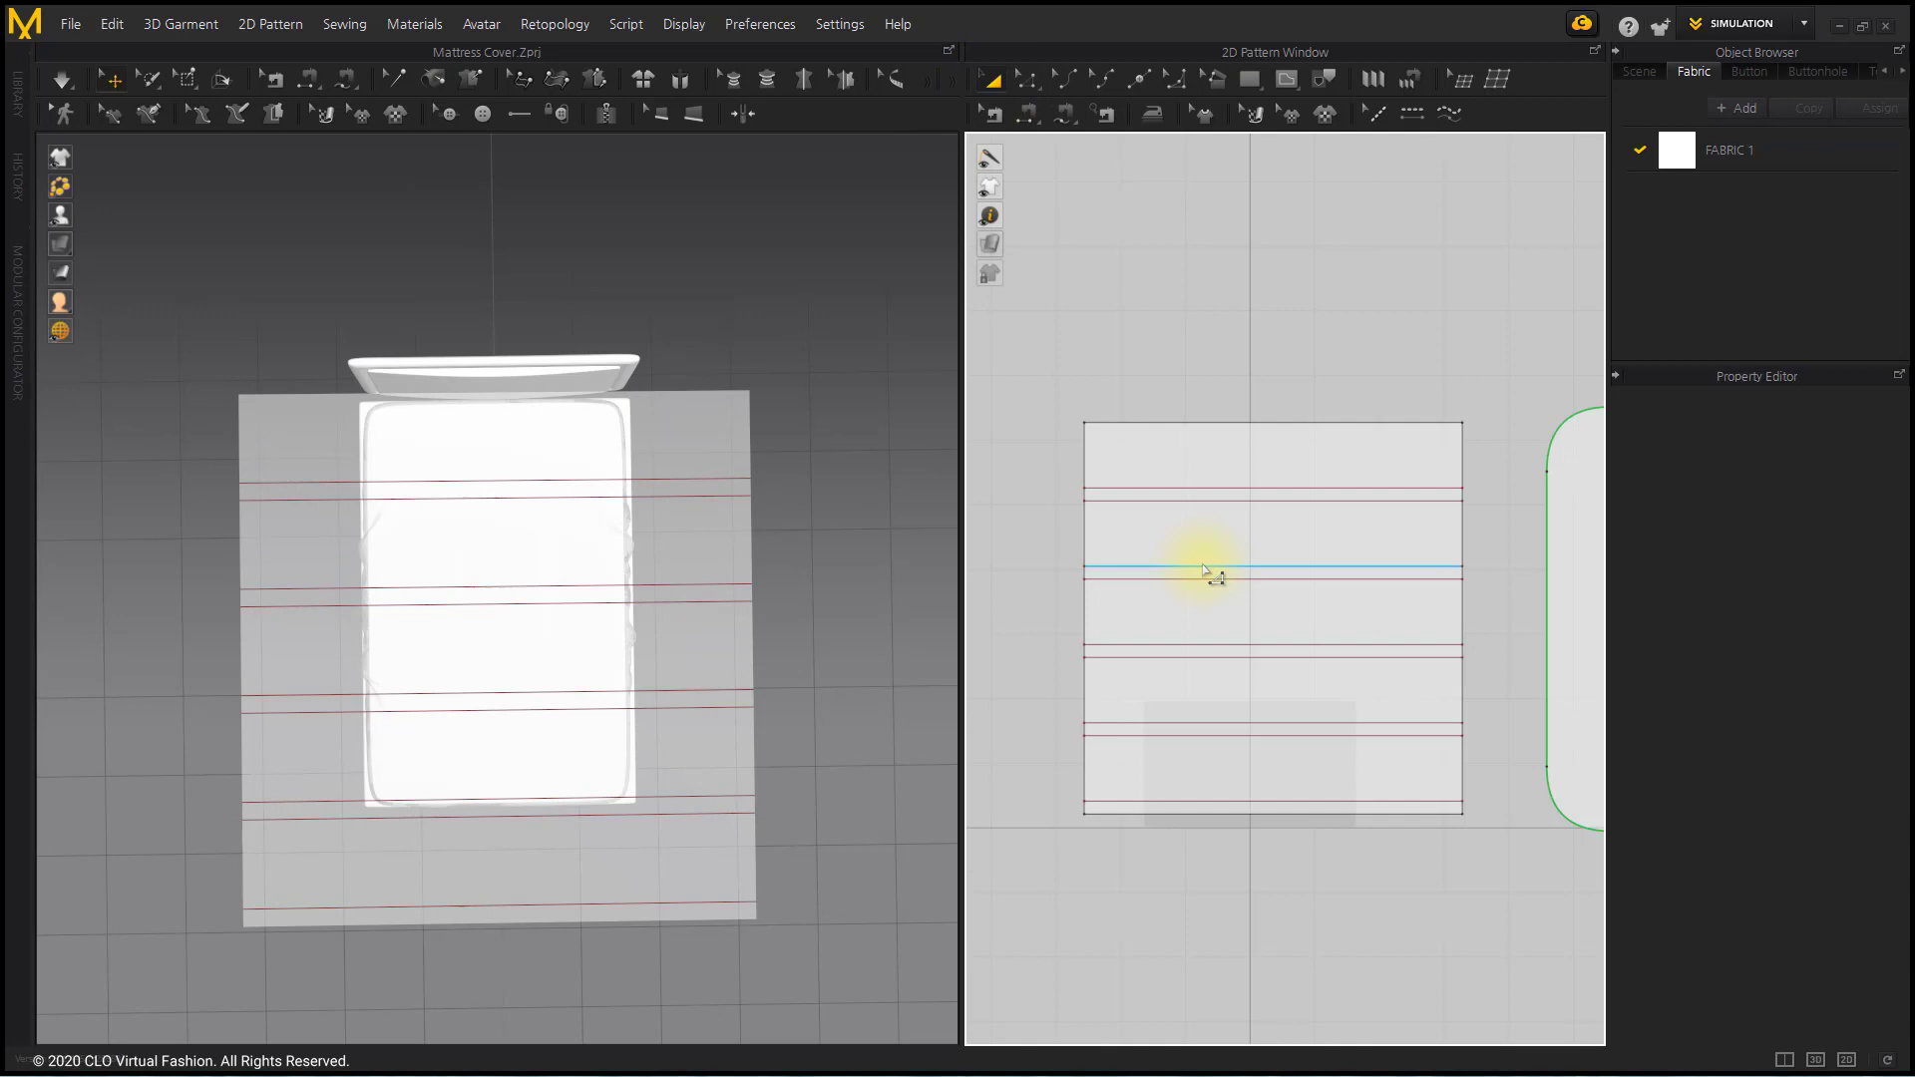
scroll(1209, 573, down, 3)
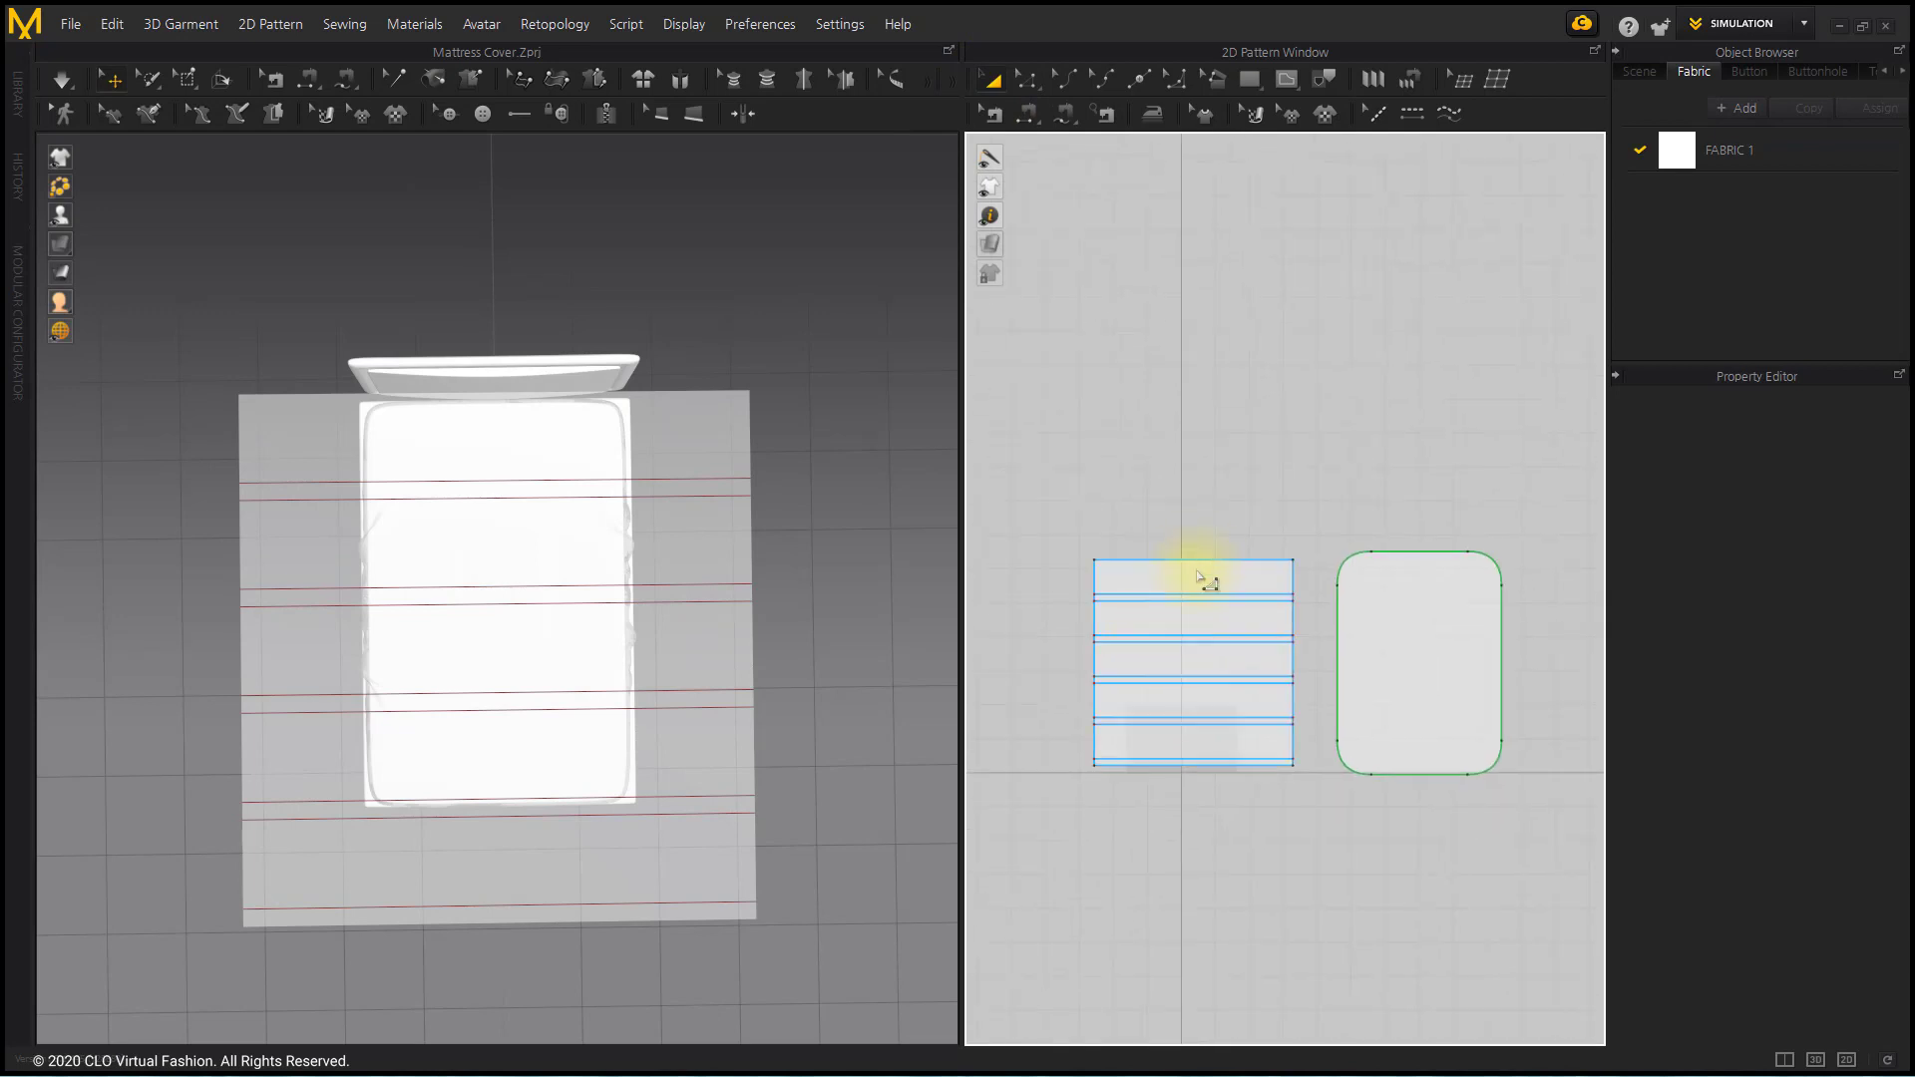
right_click(1200, 576)
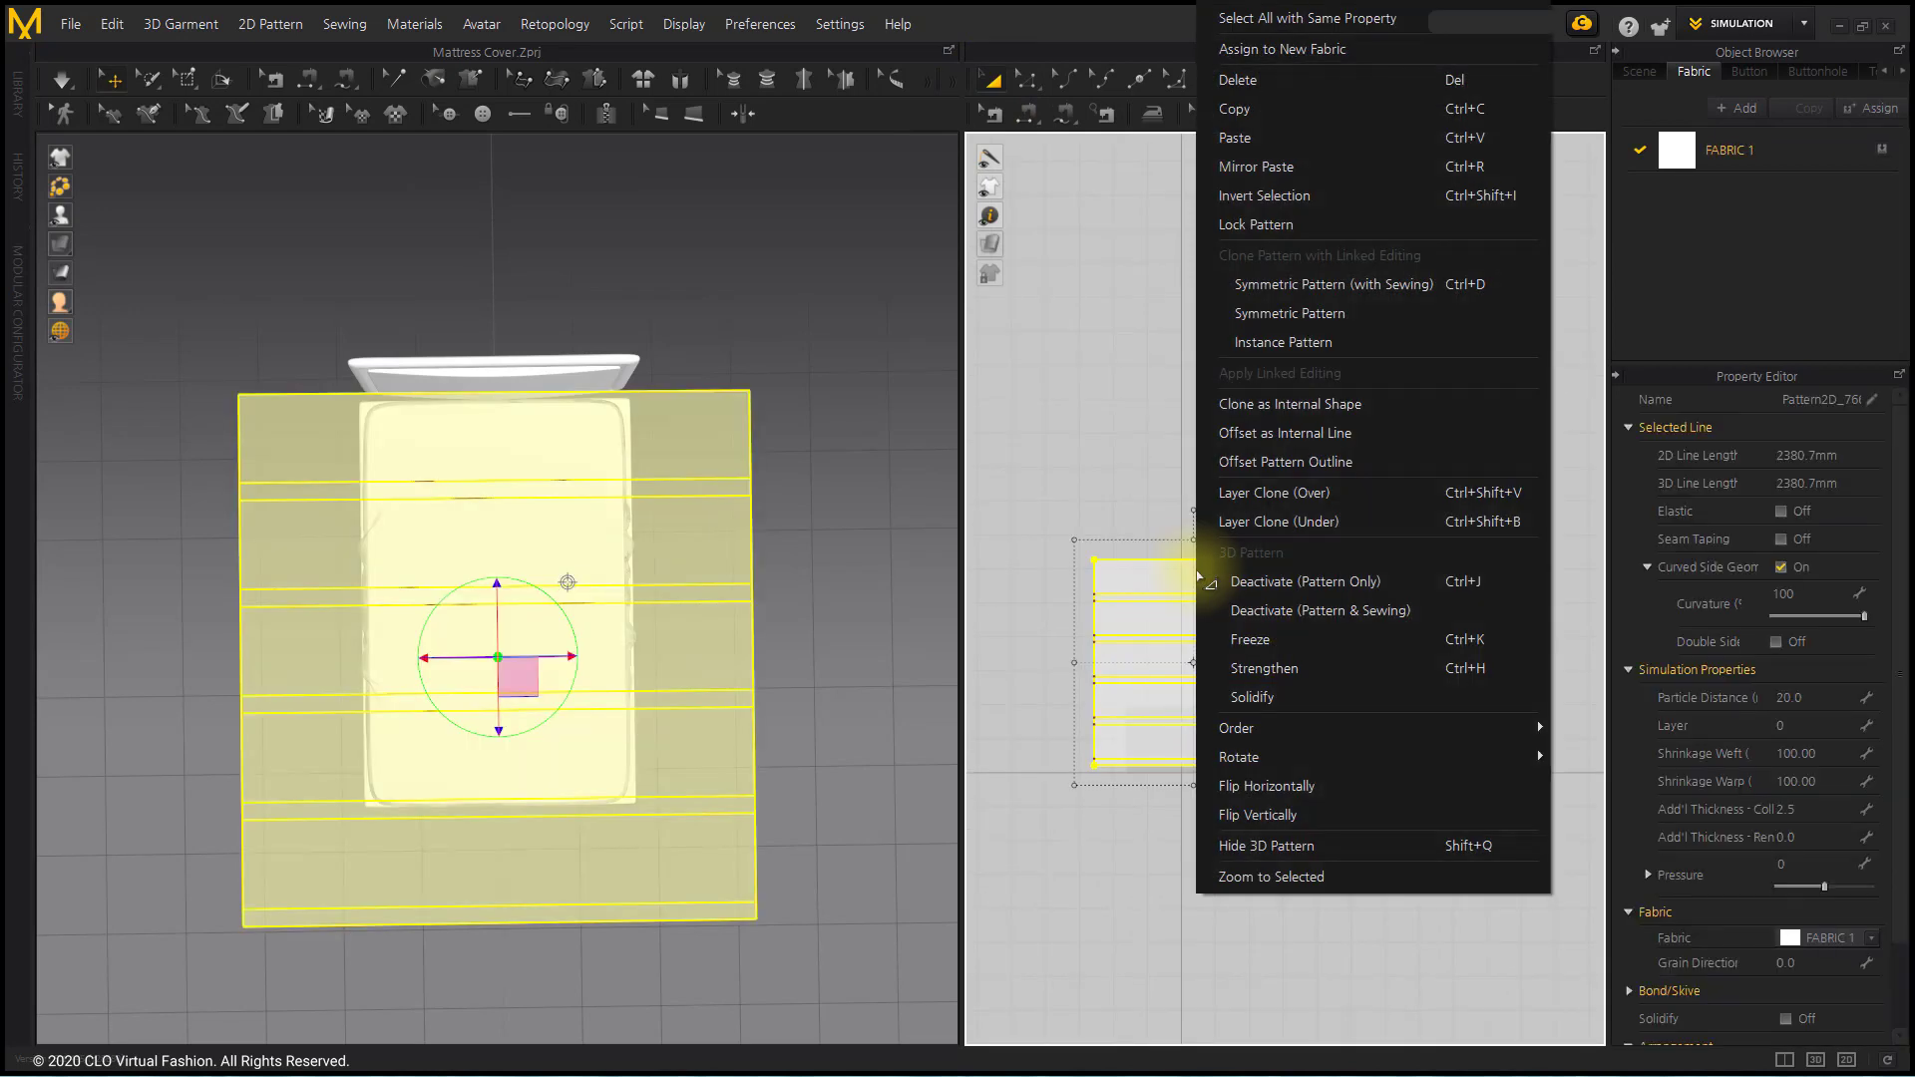
click(1247, 489)
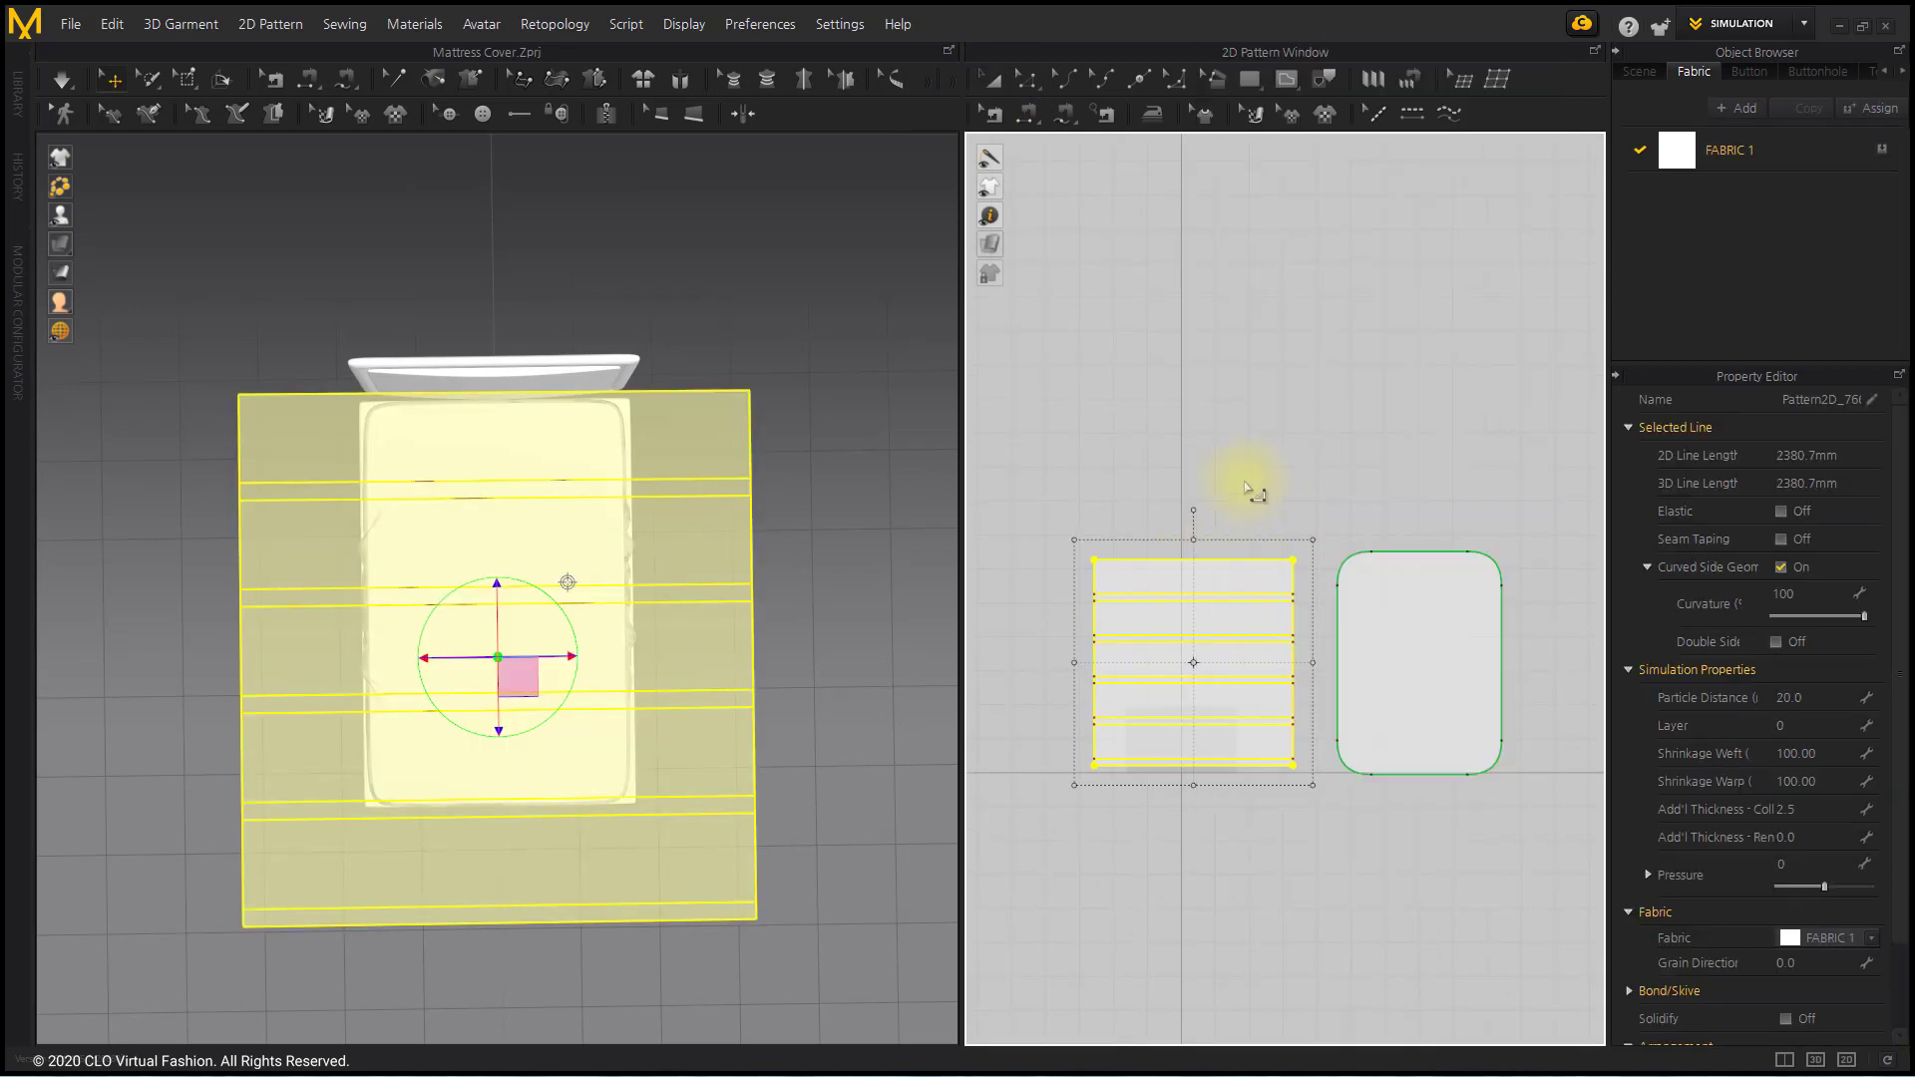
click(1276, 528)
Select both striped patterns and add a second fabric.
scroll(1124, 365, up, 2)
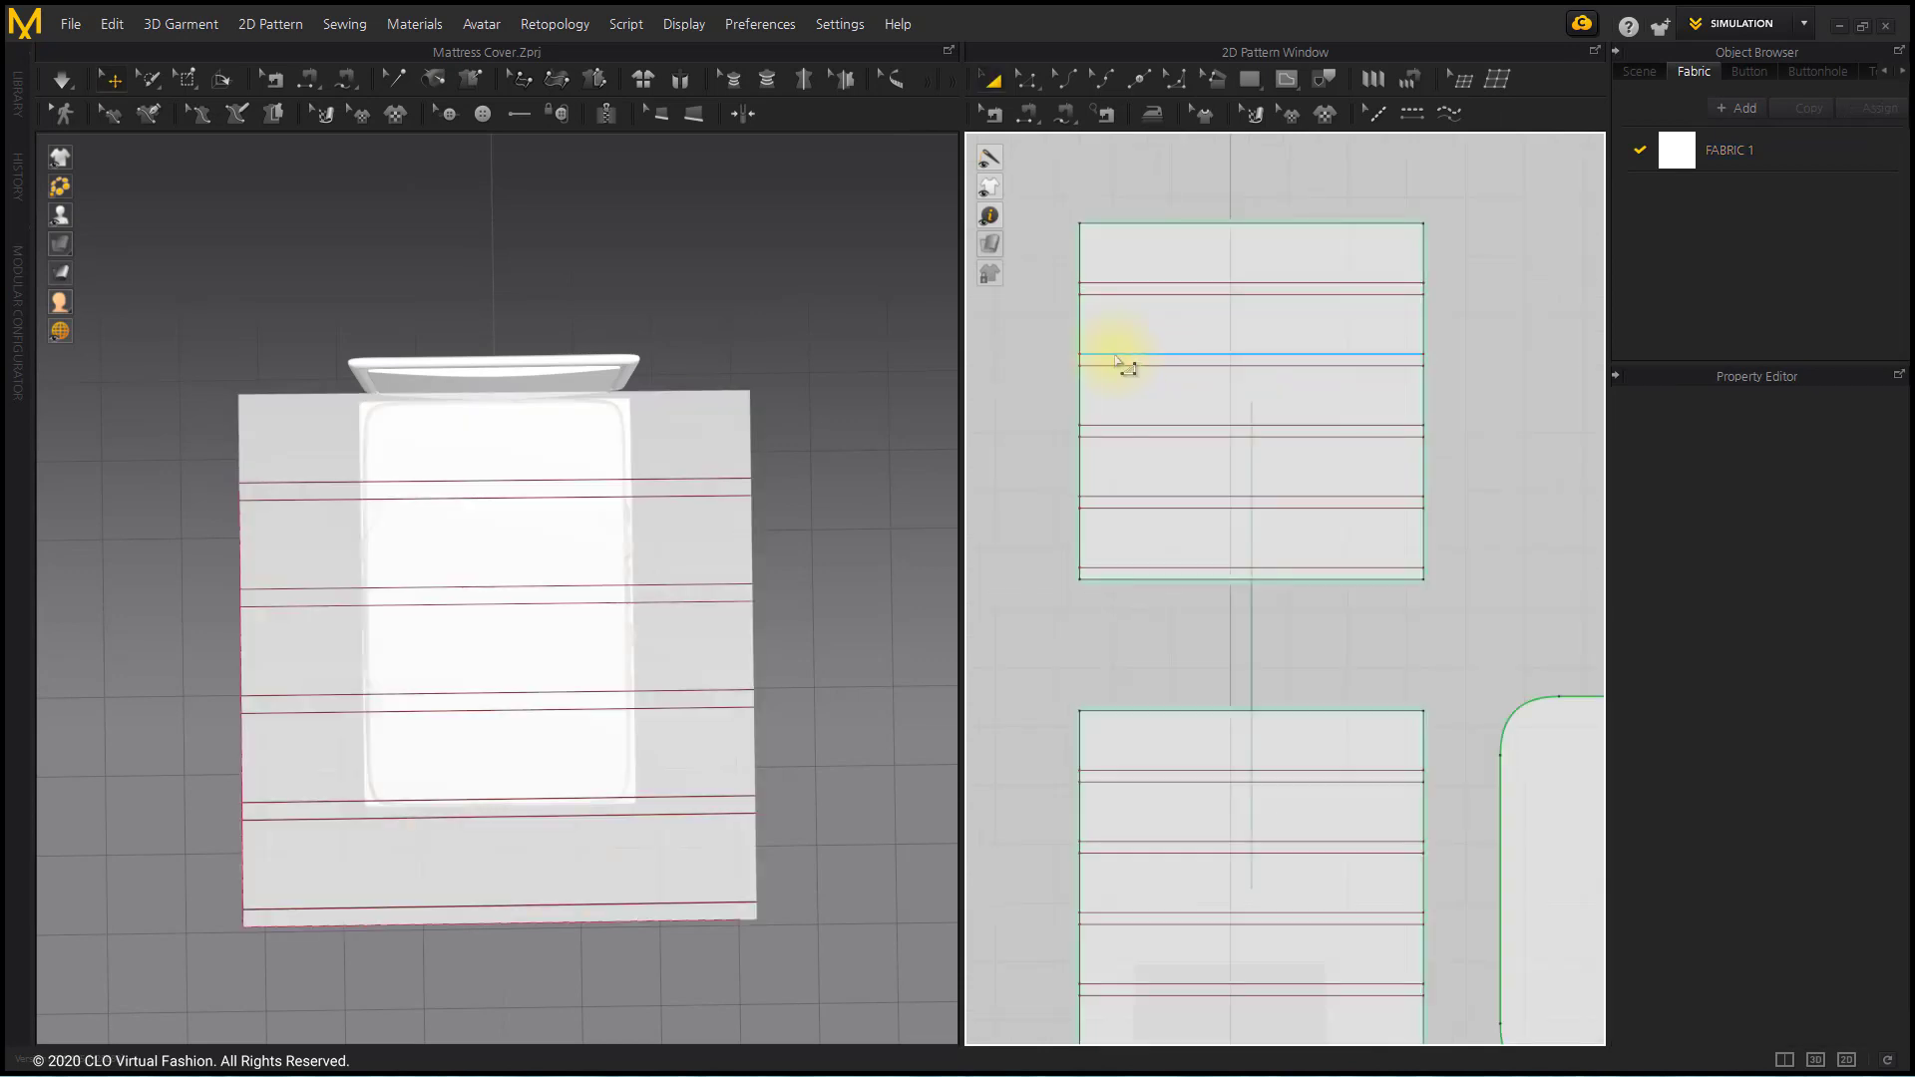
scroll(1127, 369, up, 2)
middle_drag(1127, 369, 1164, 351)
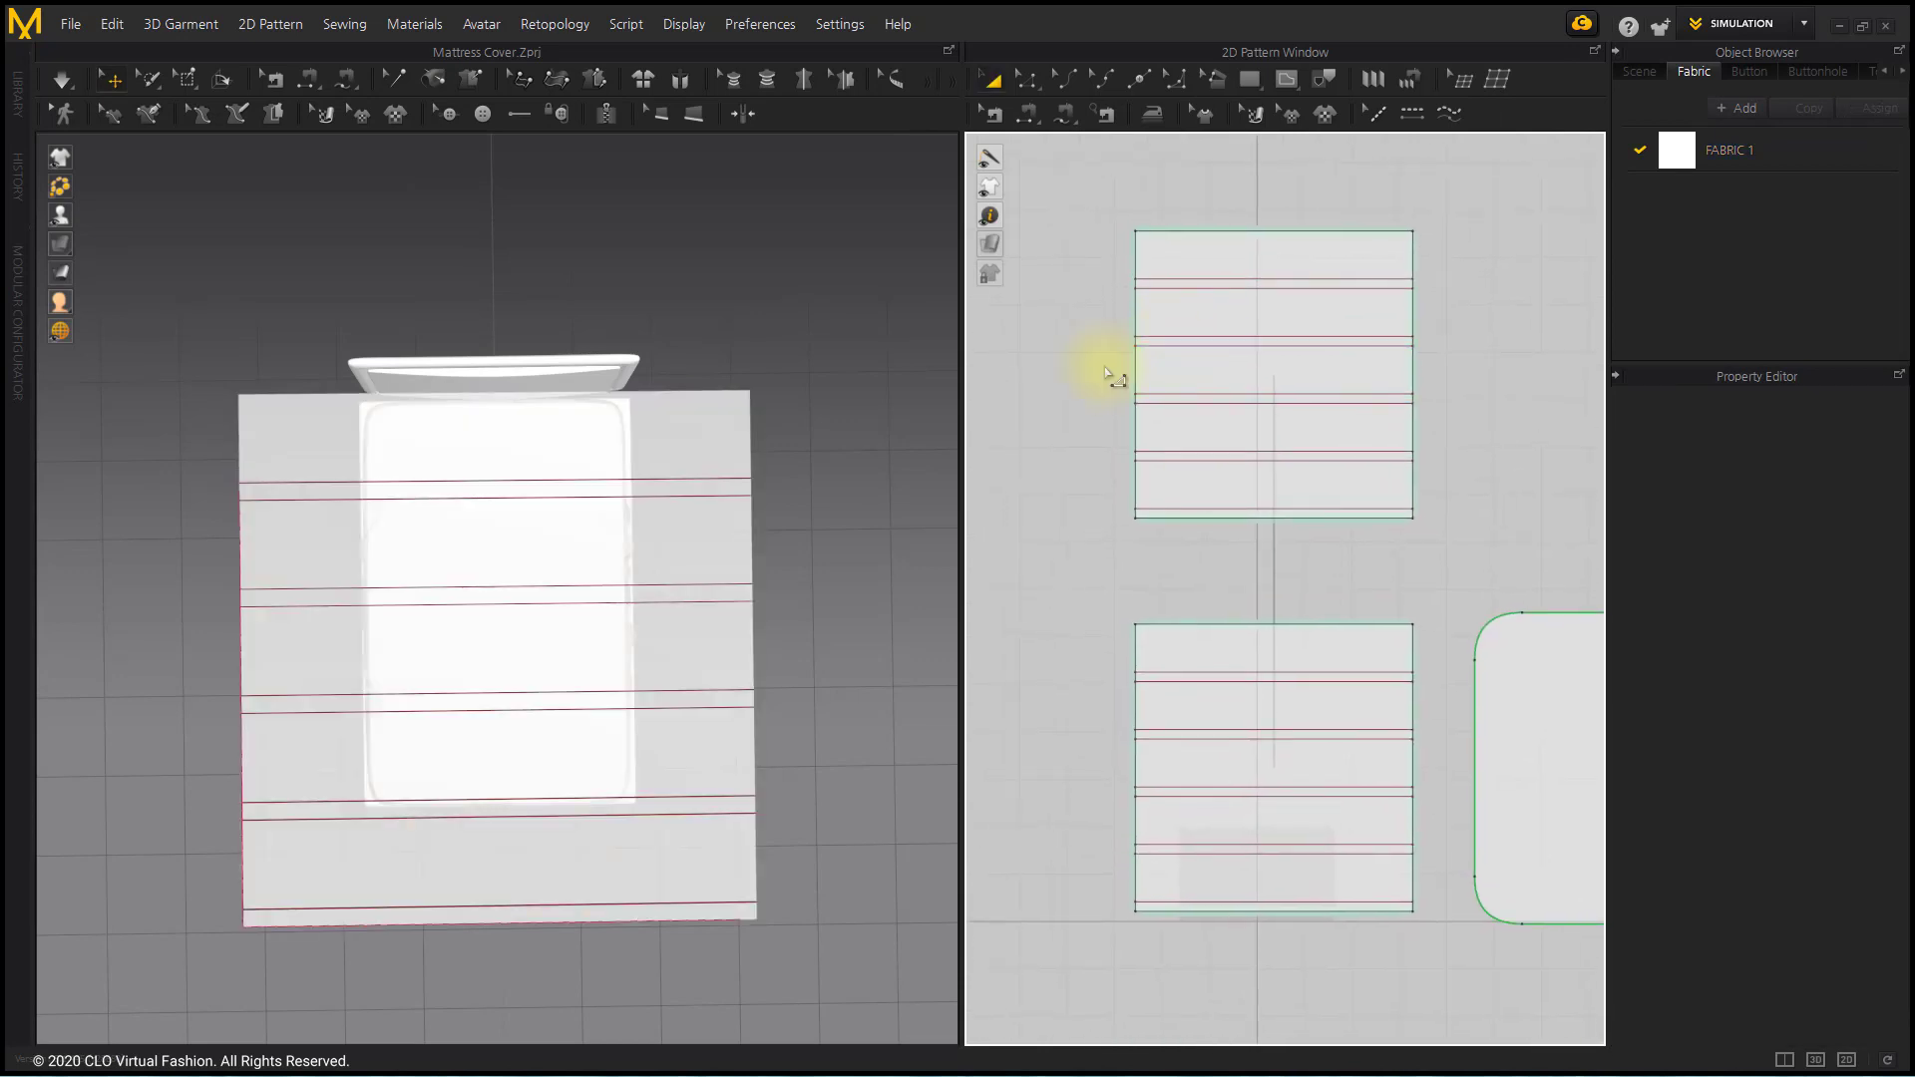
drag(1089, 173, 1474, 976)
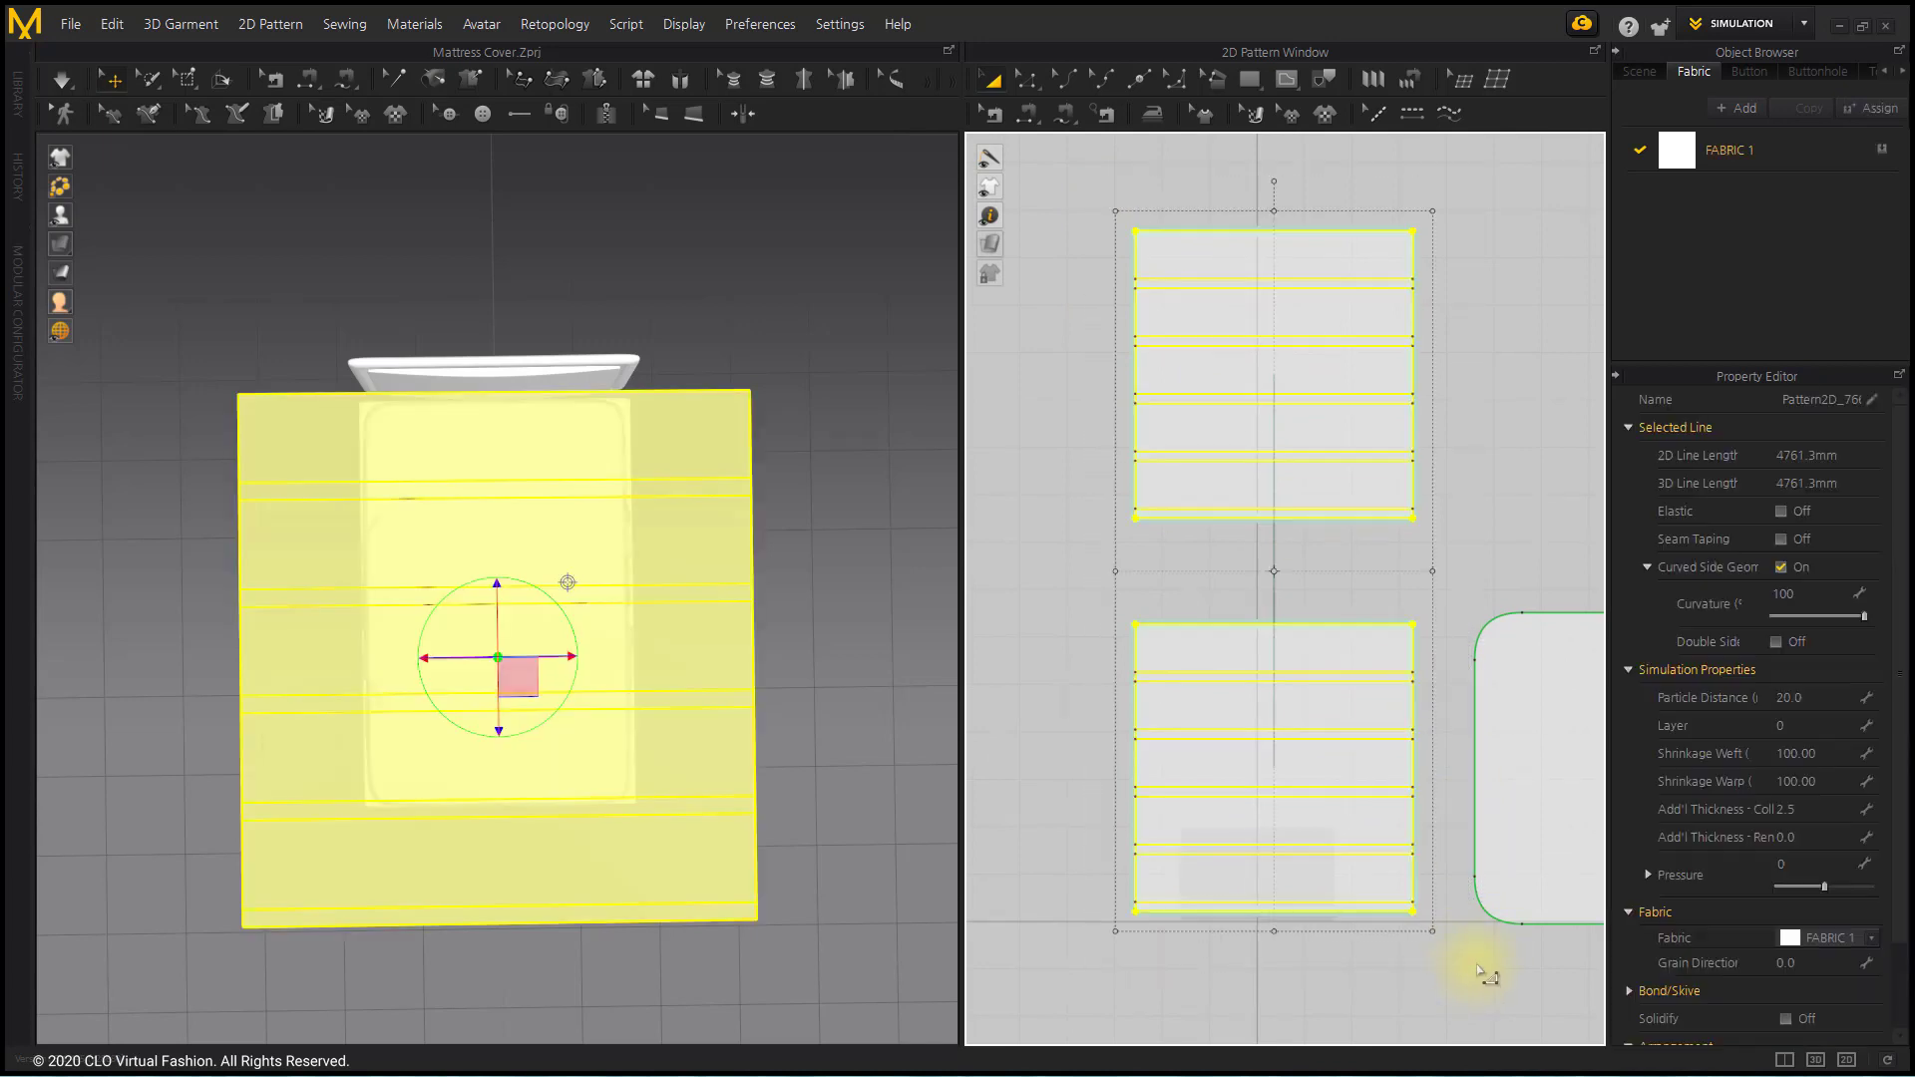
click(1803, 101)
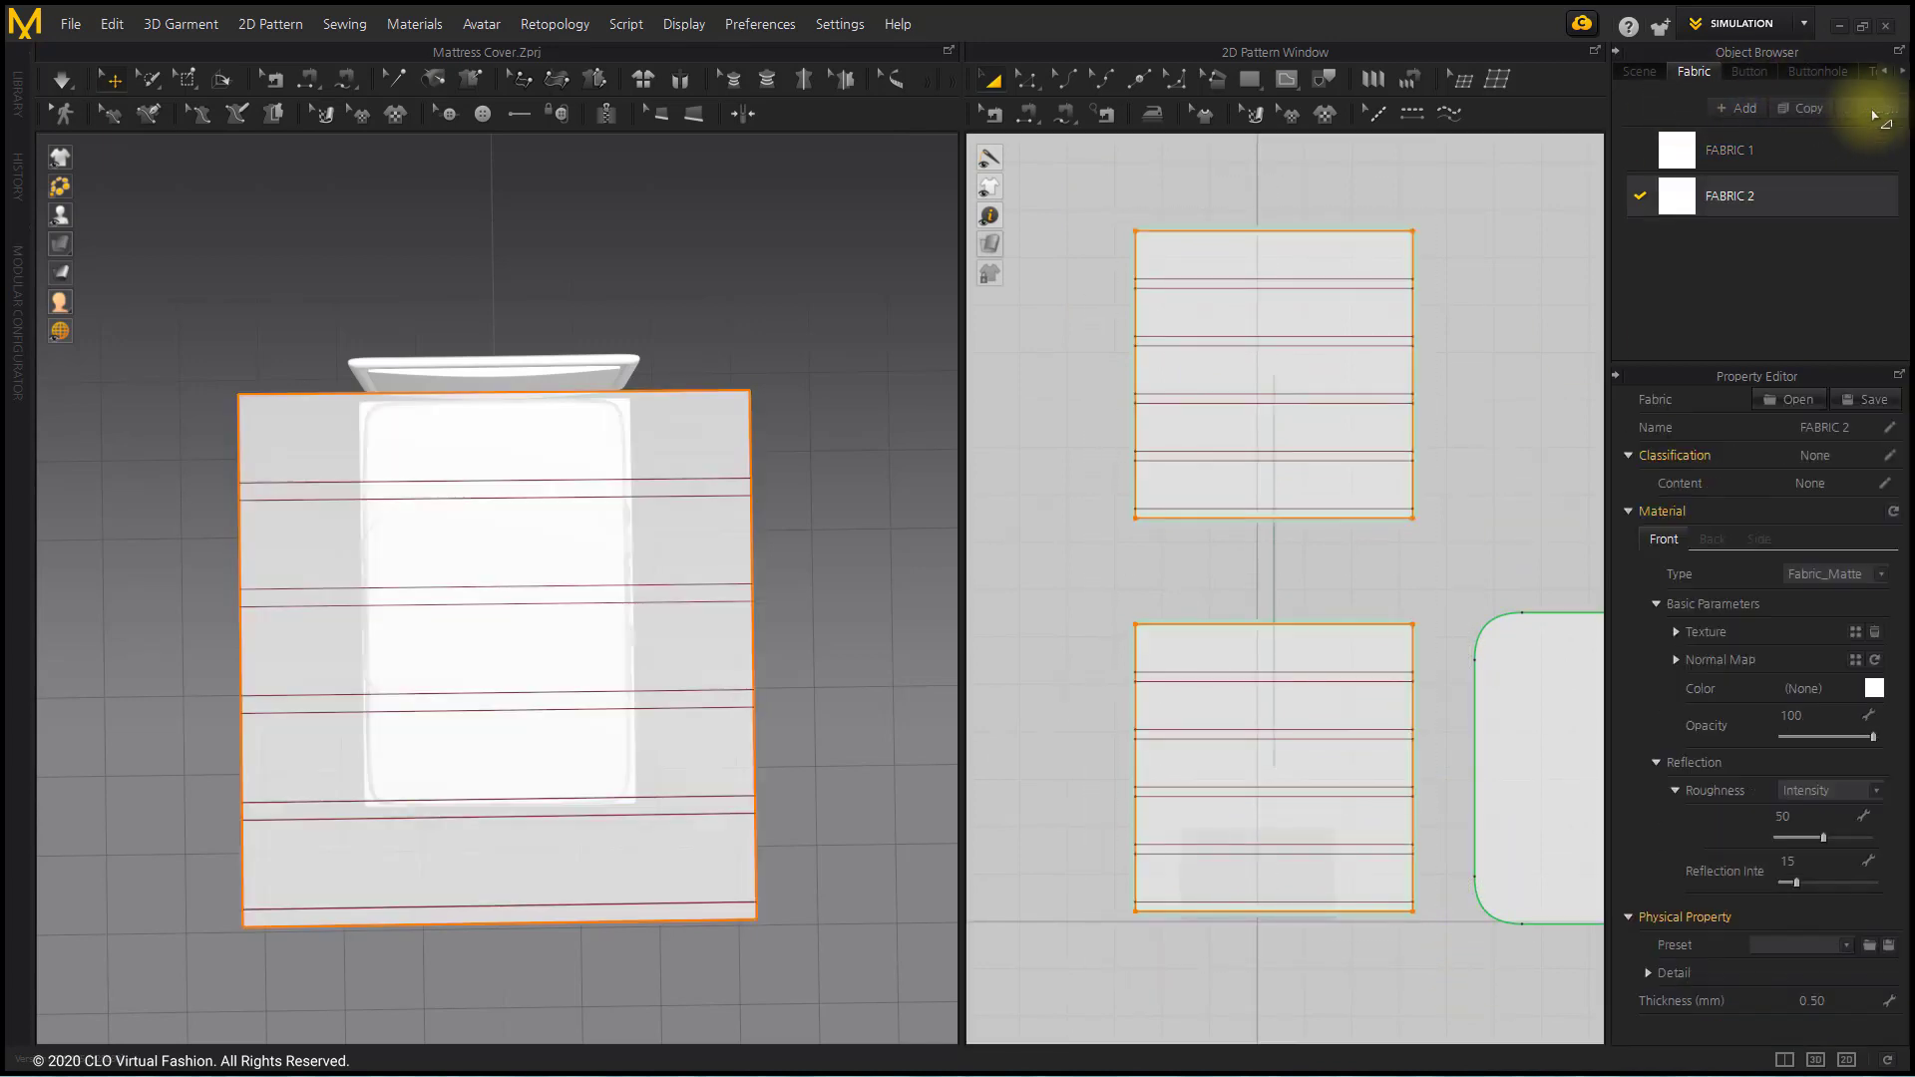
Apply the Cotton_50s_Poplin physical preset to the fabric.
click(1790, 946)
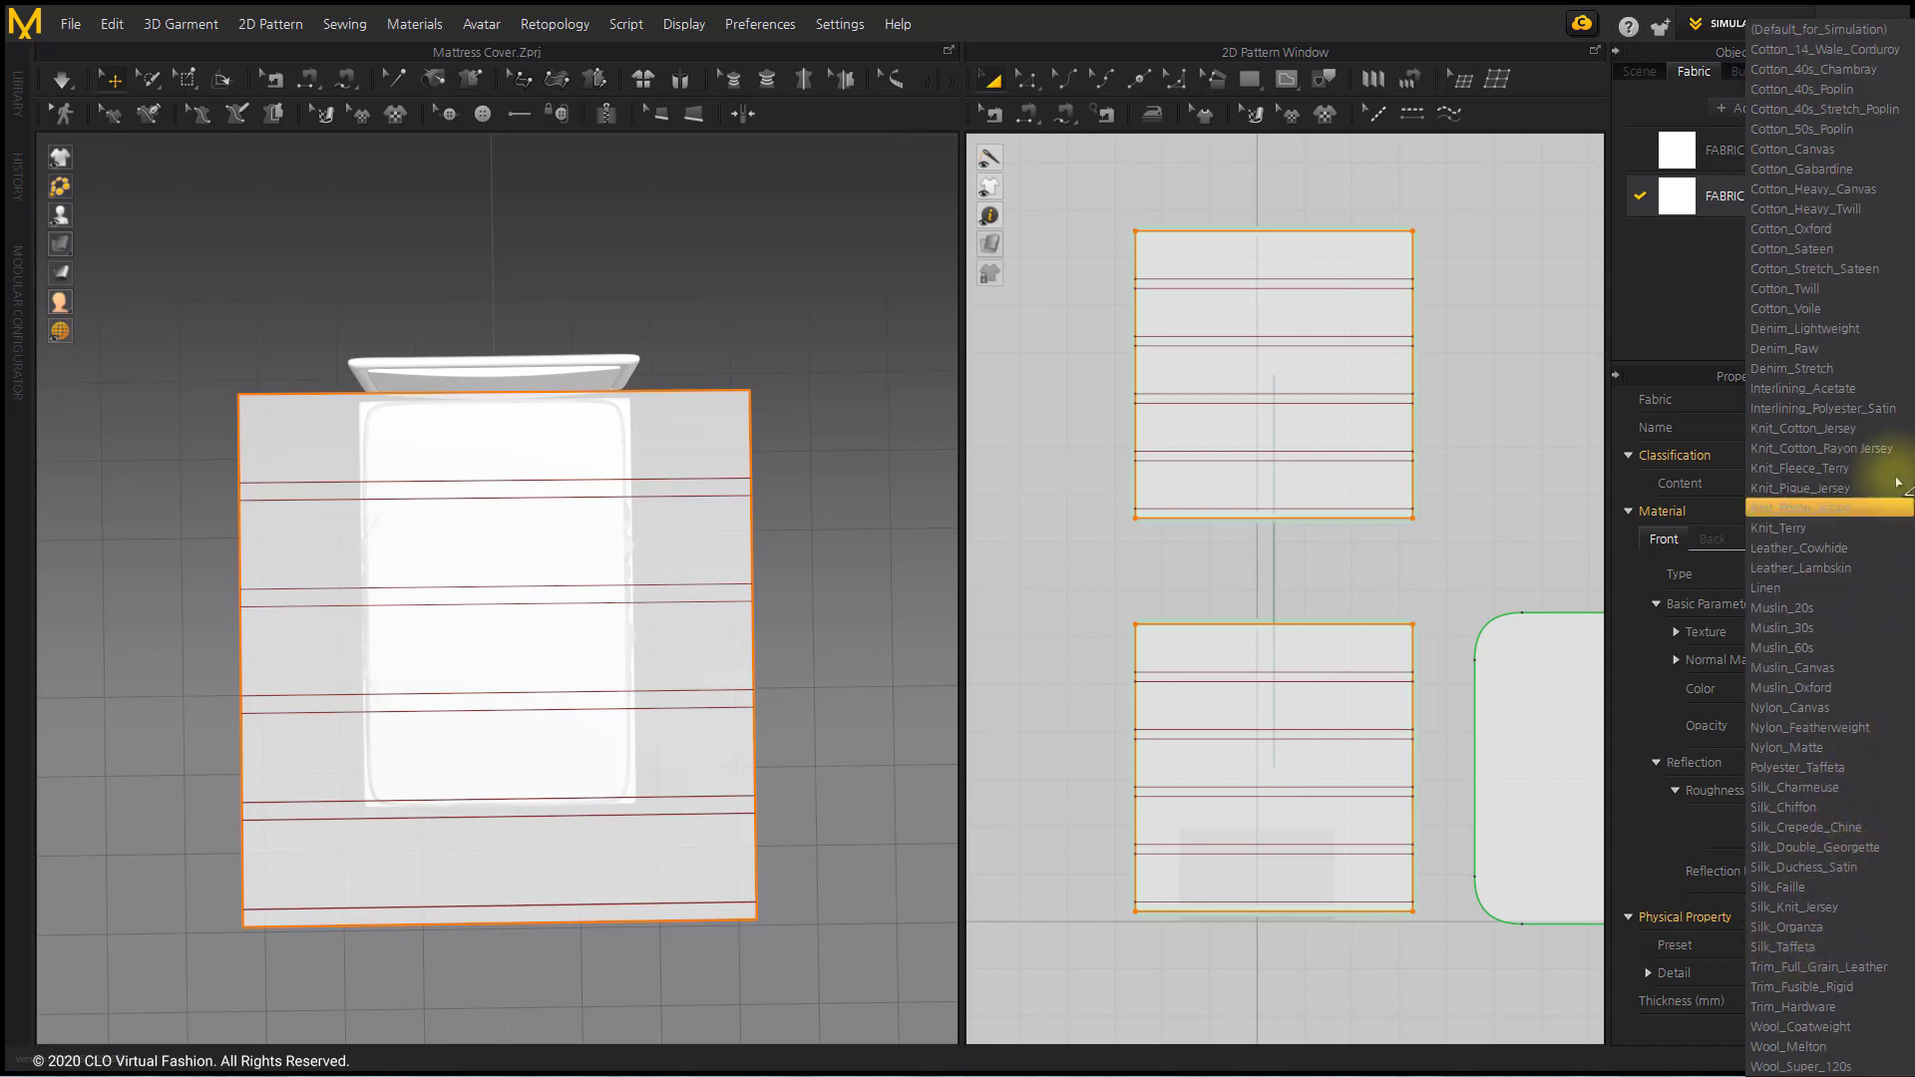
click(1857, 130)
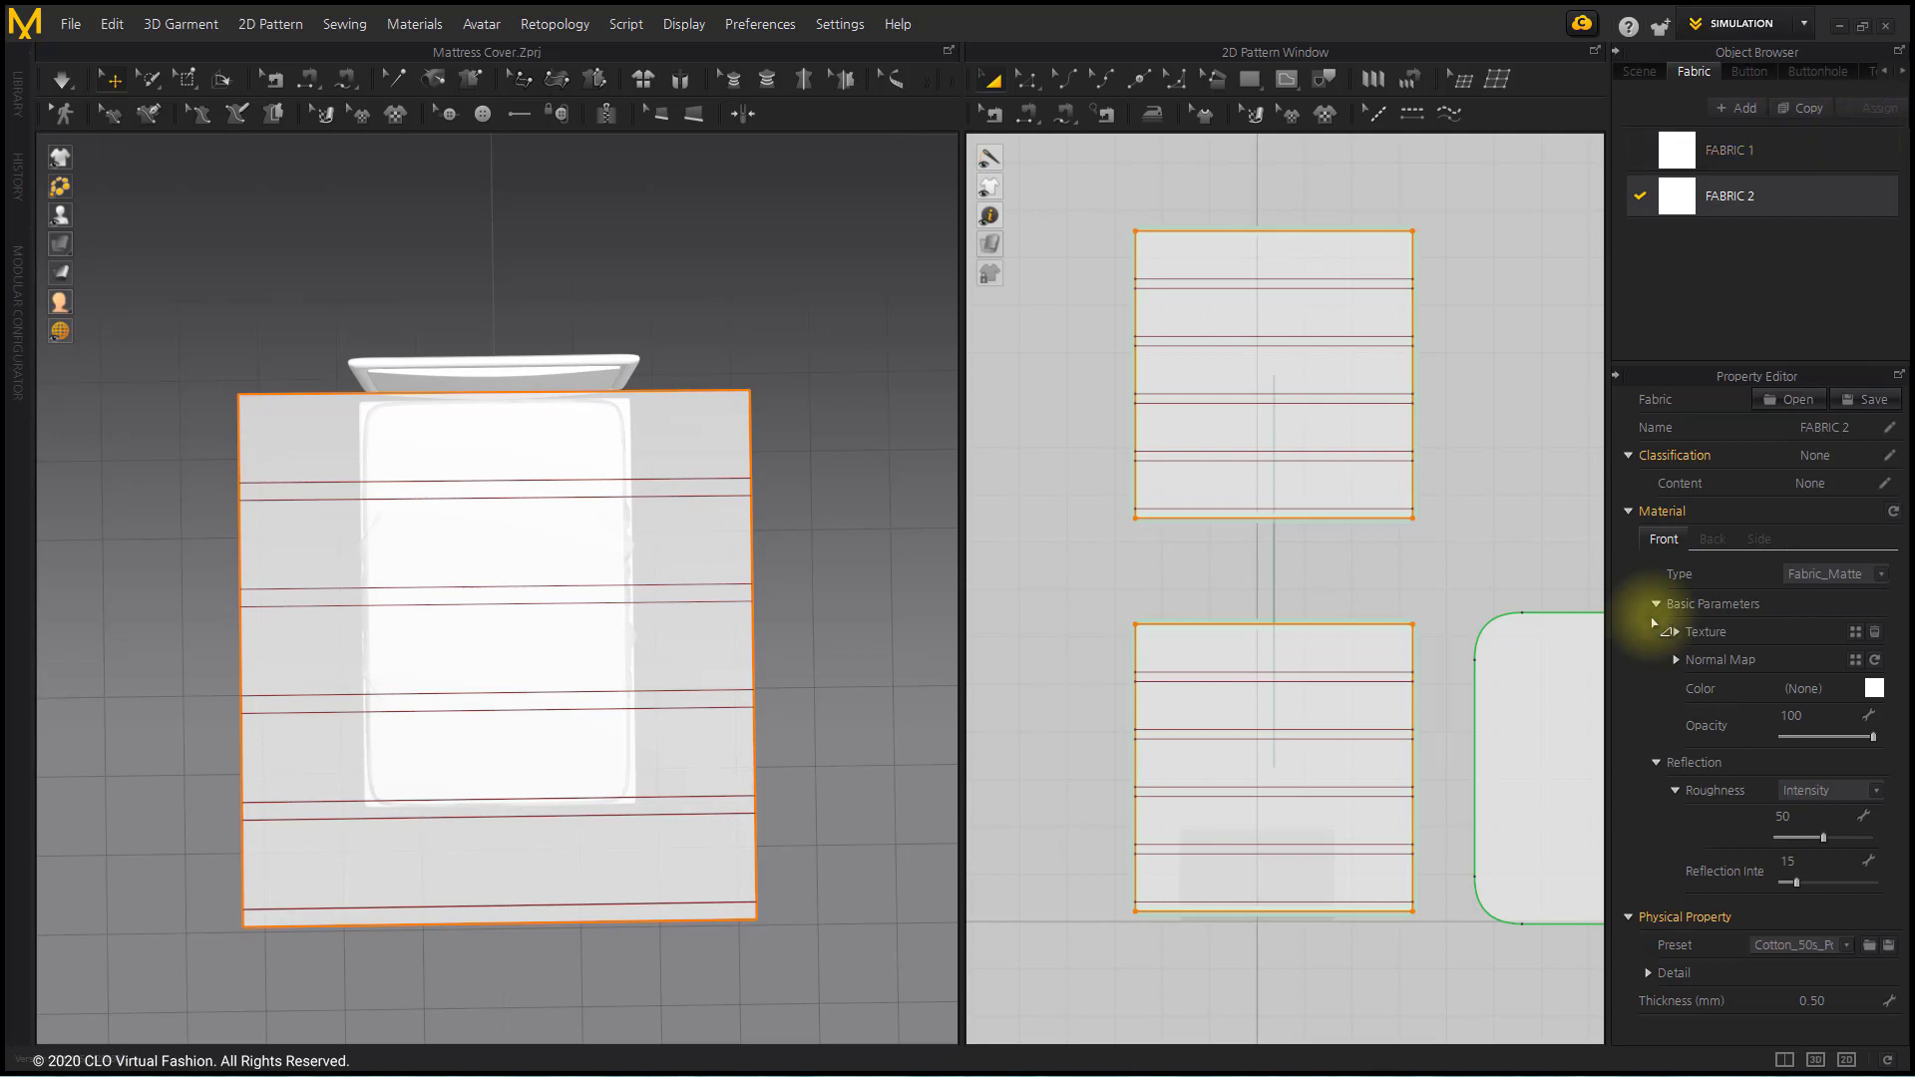
click(1418, 587)
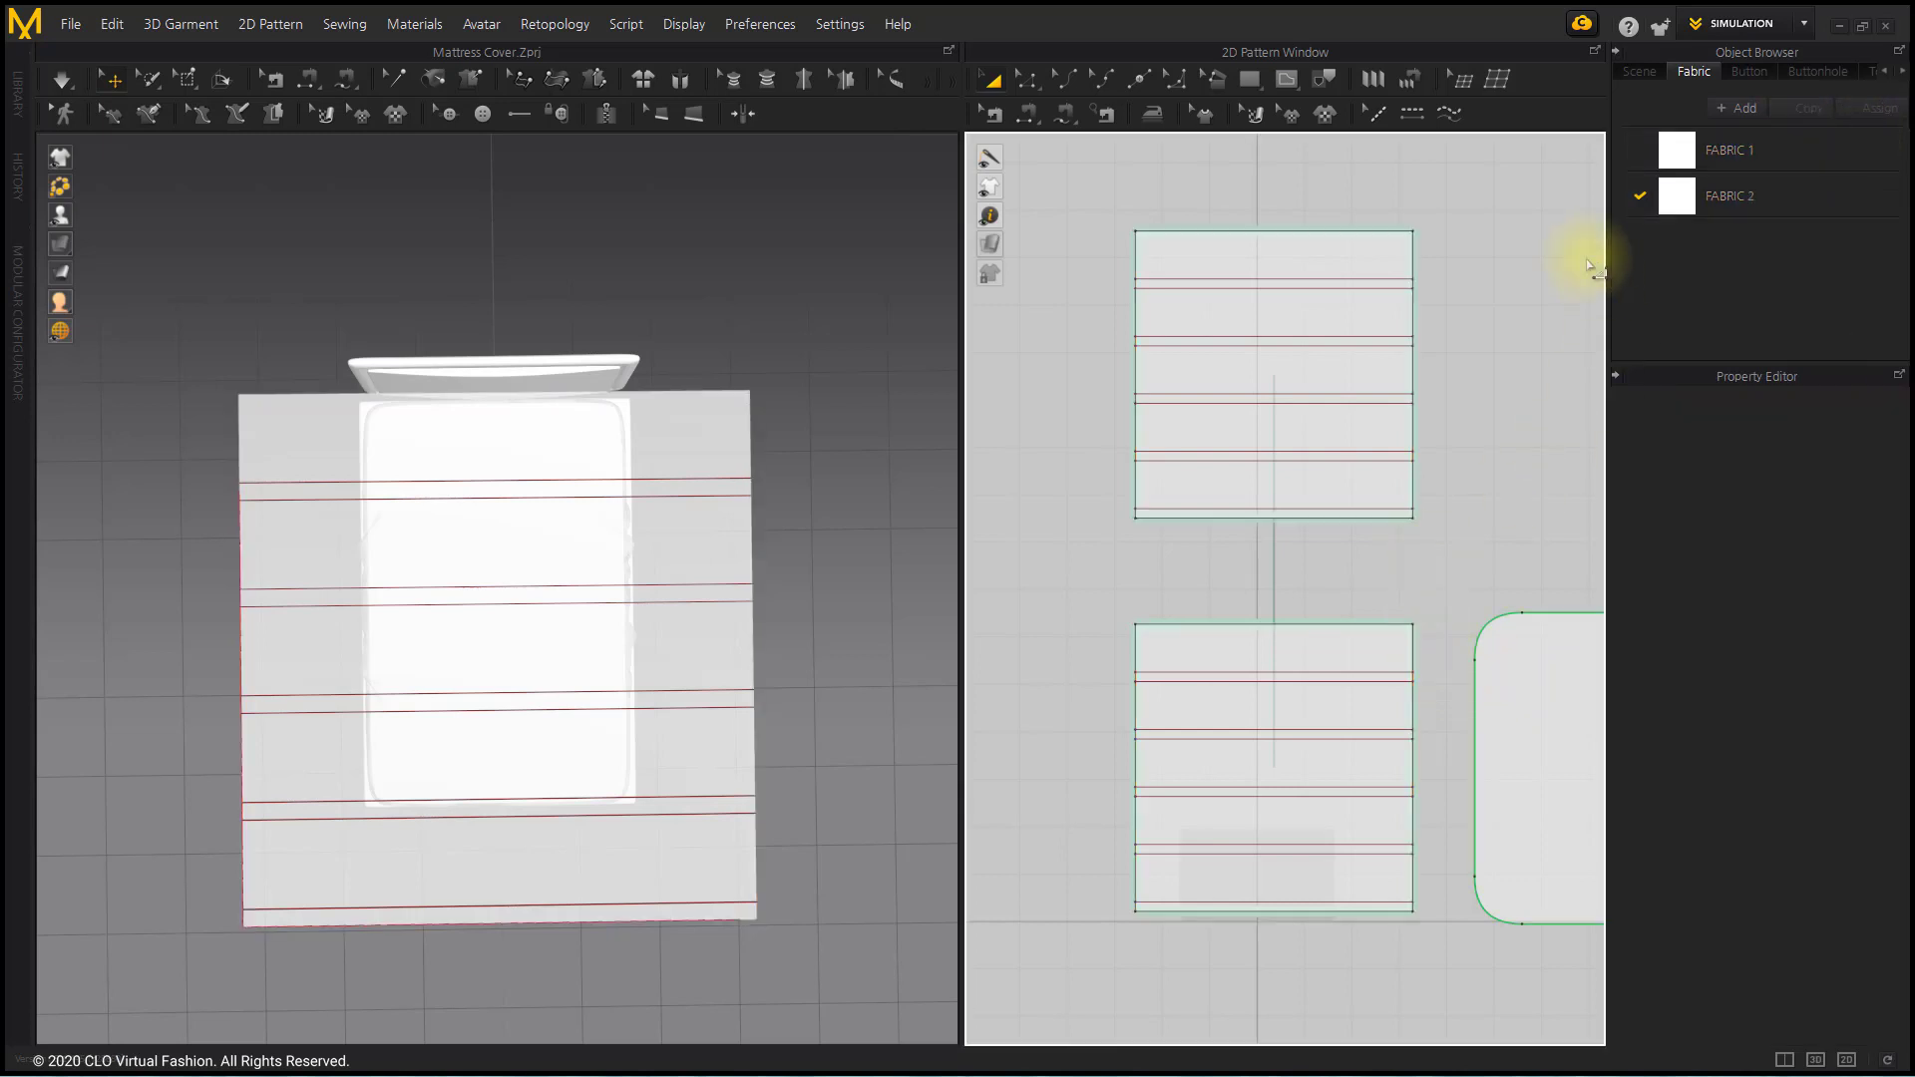
Give the upper panel particle distance 5, weft and warp shrinkage 105, and pressure 5.
click(1406, 239)
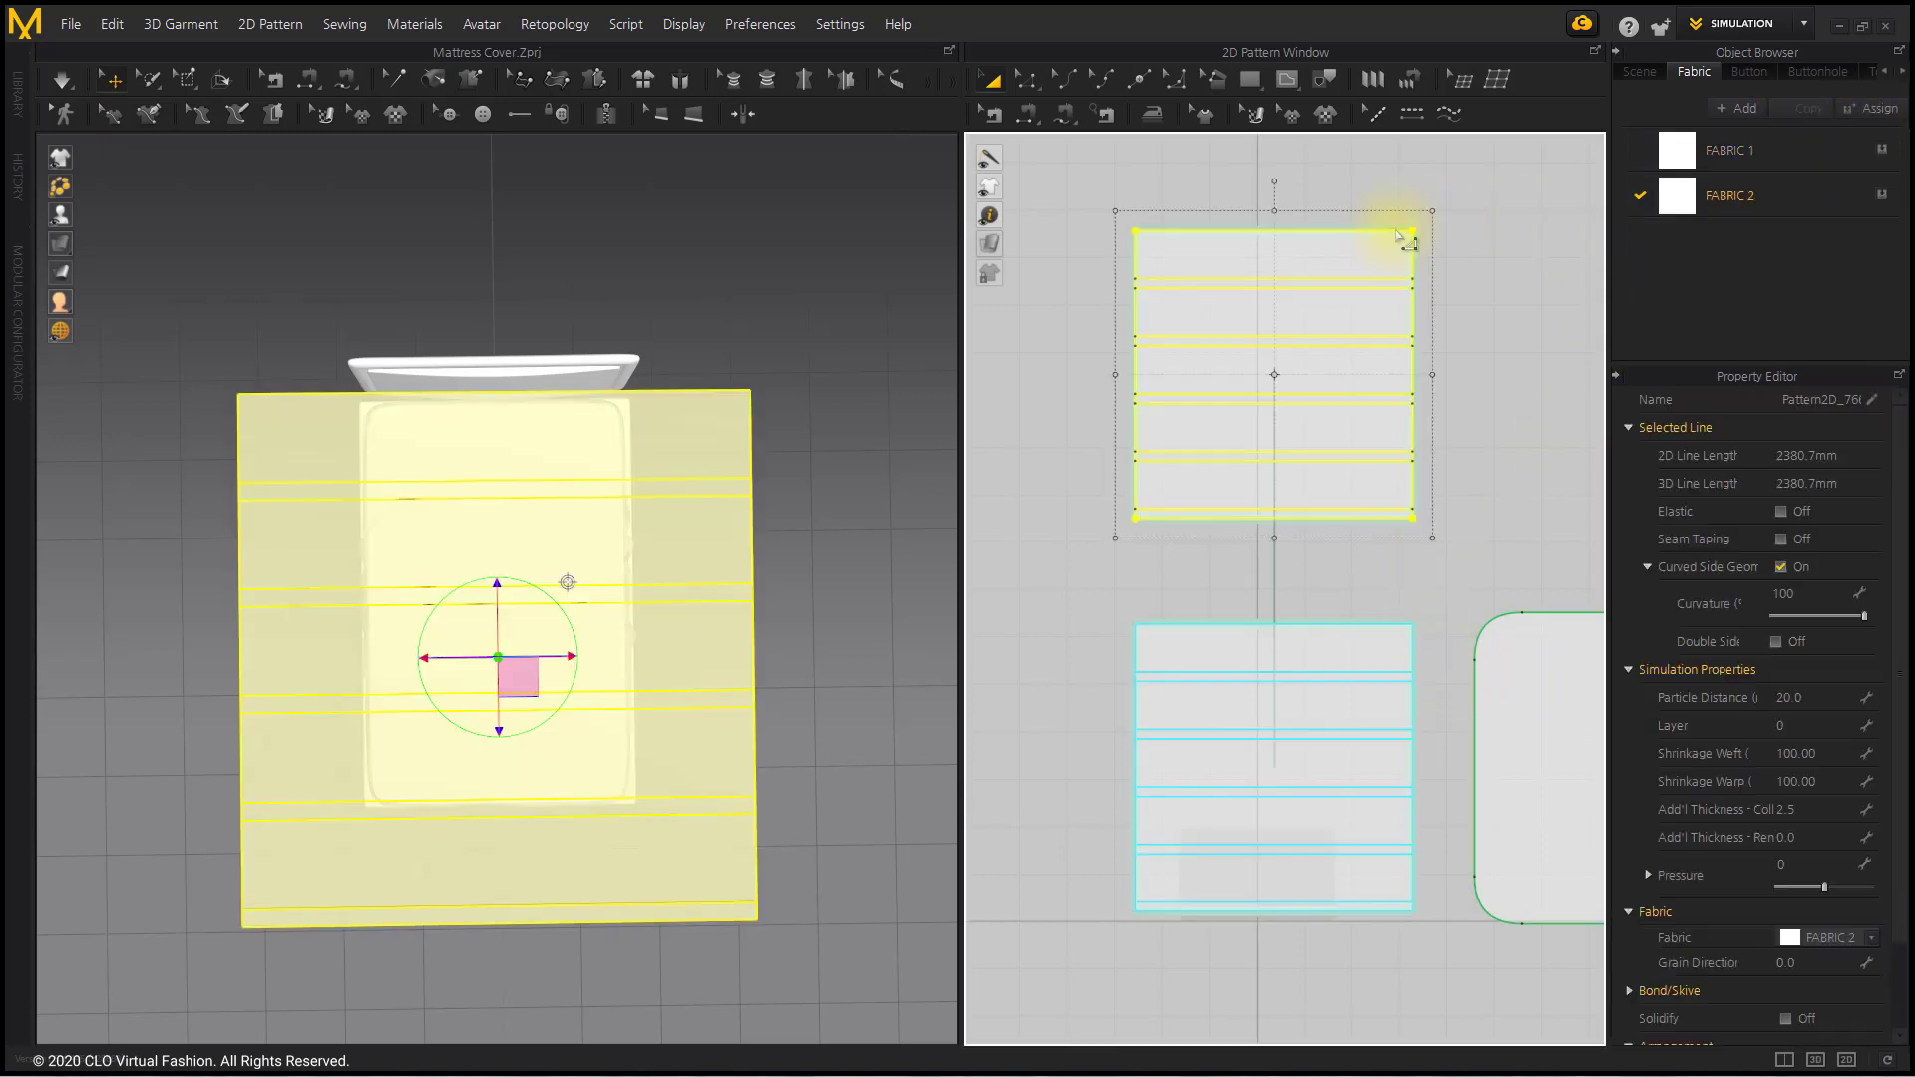
click(1824, 705)
text(5)
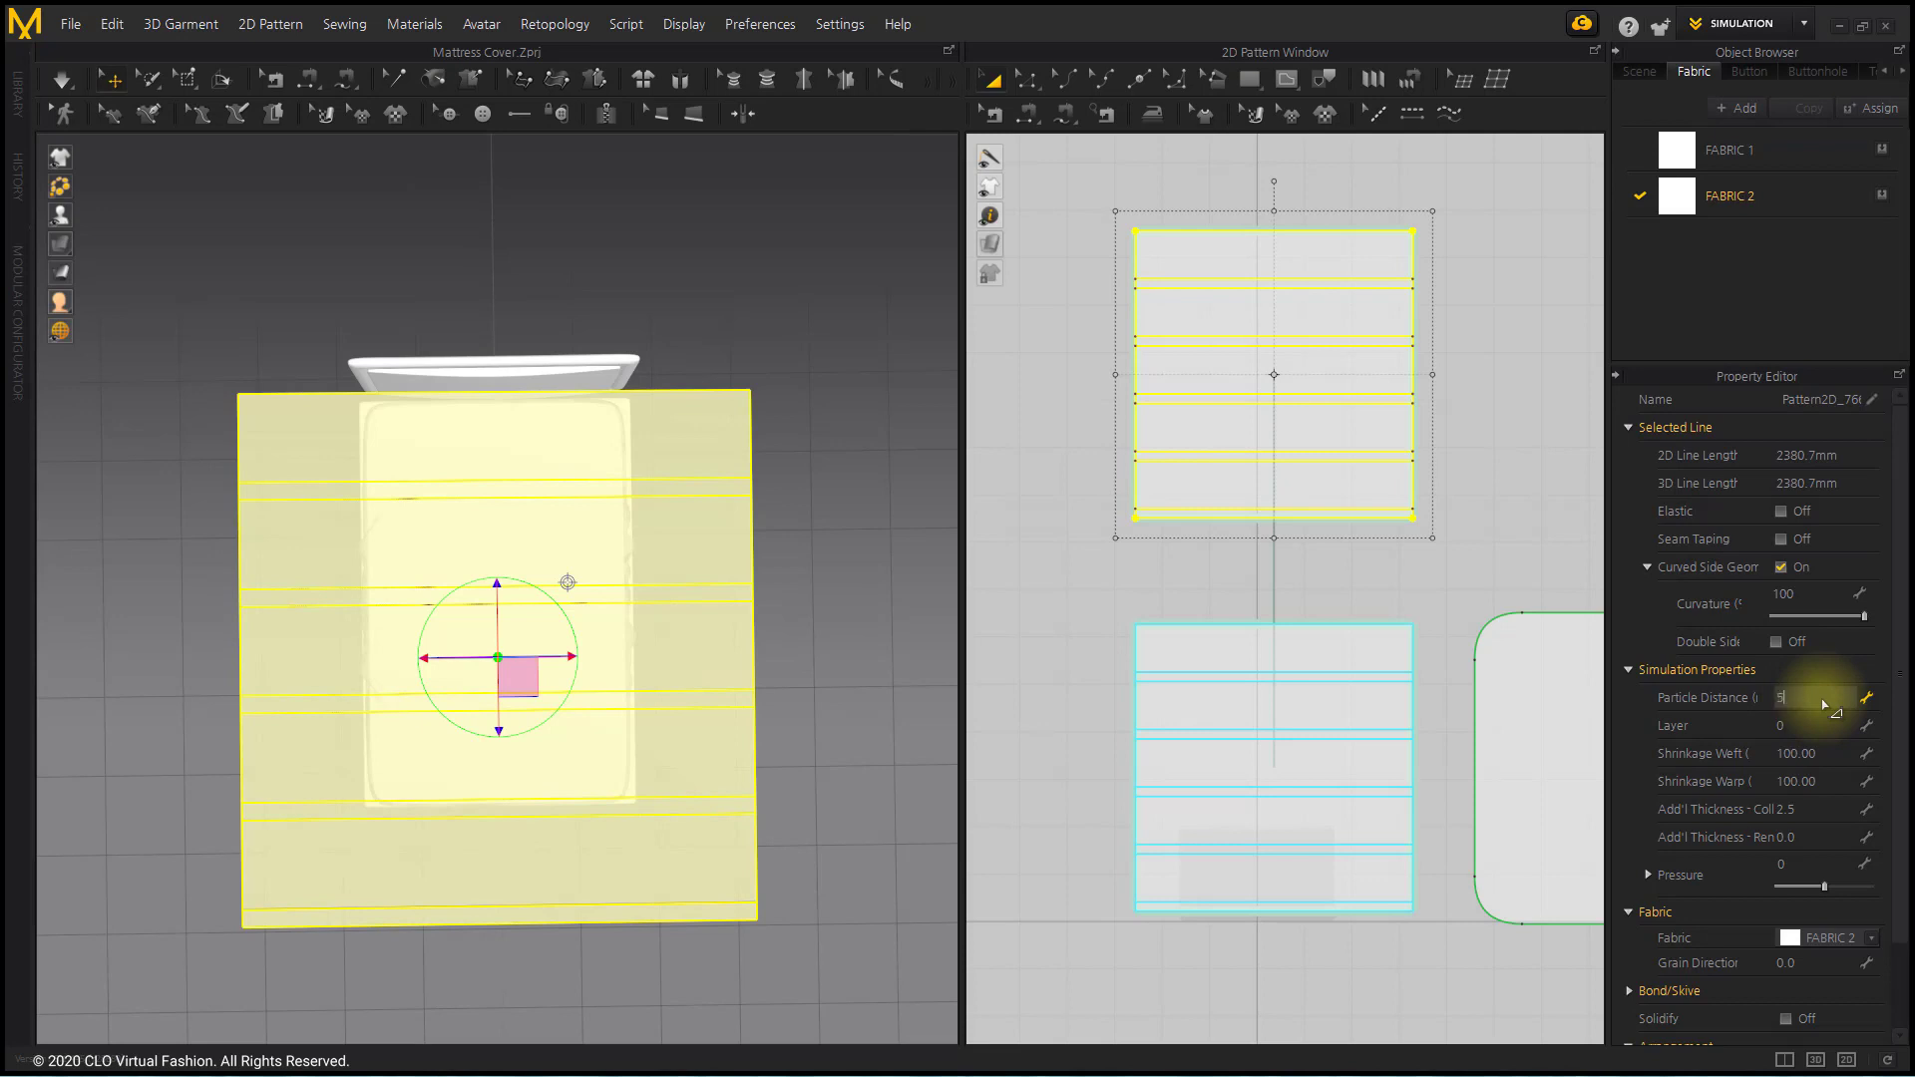
key(Return)
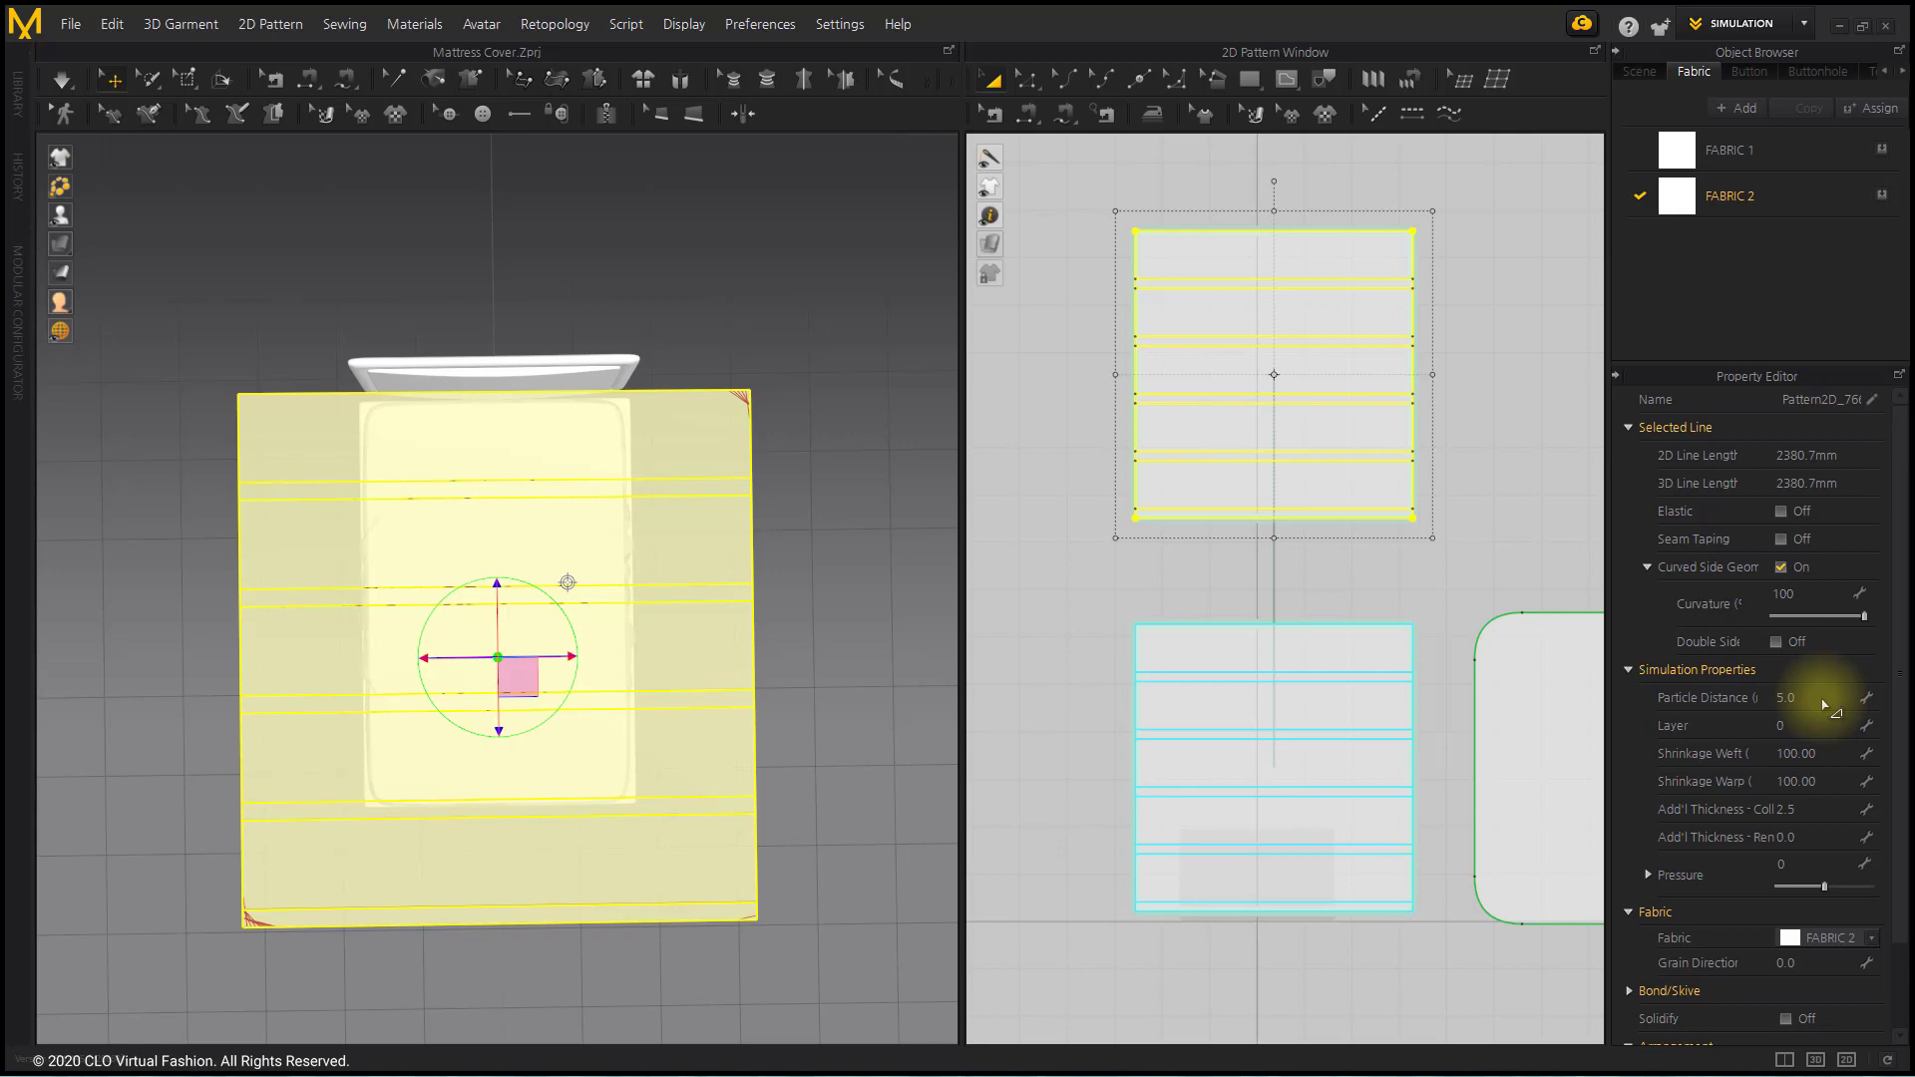
click(1827, 758)
text(1)
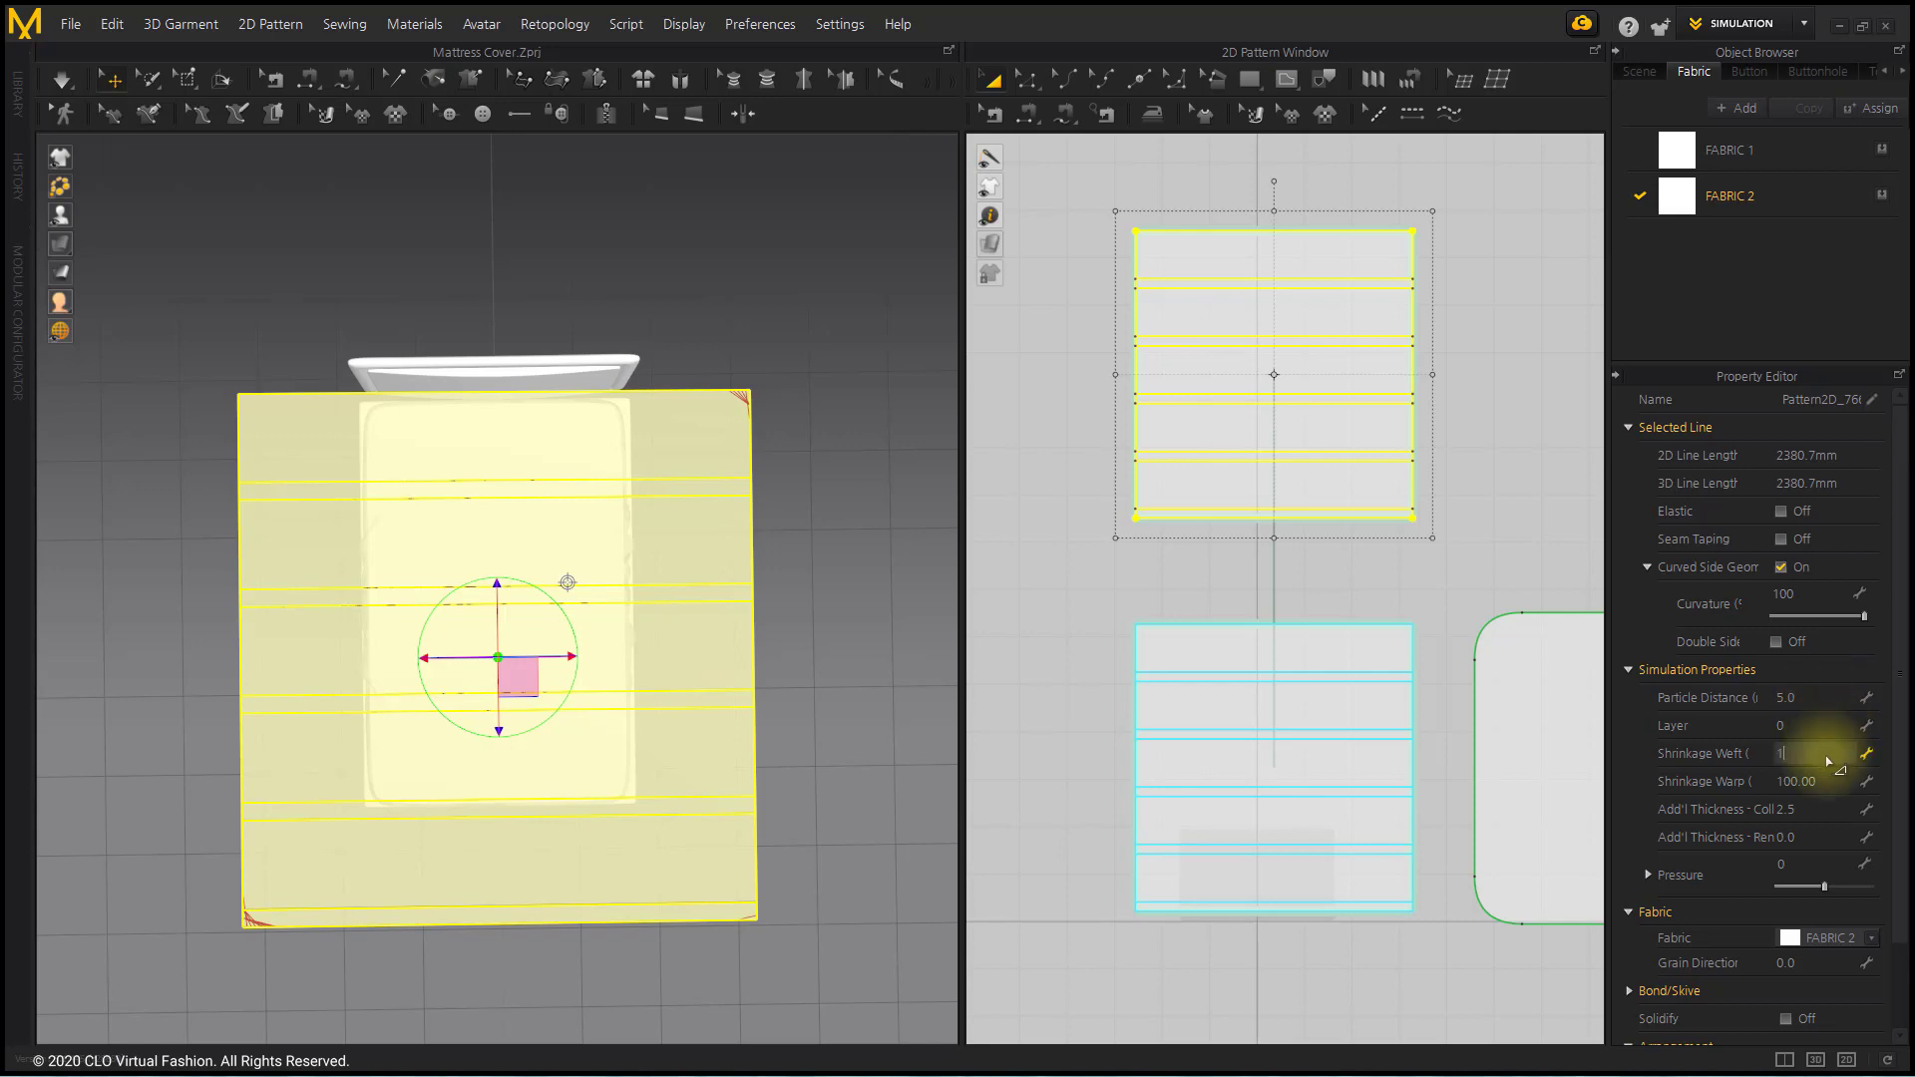
click(1827, 781)
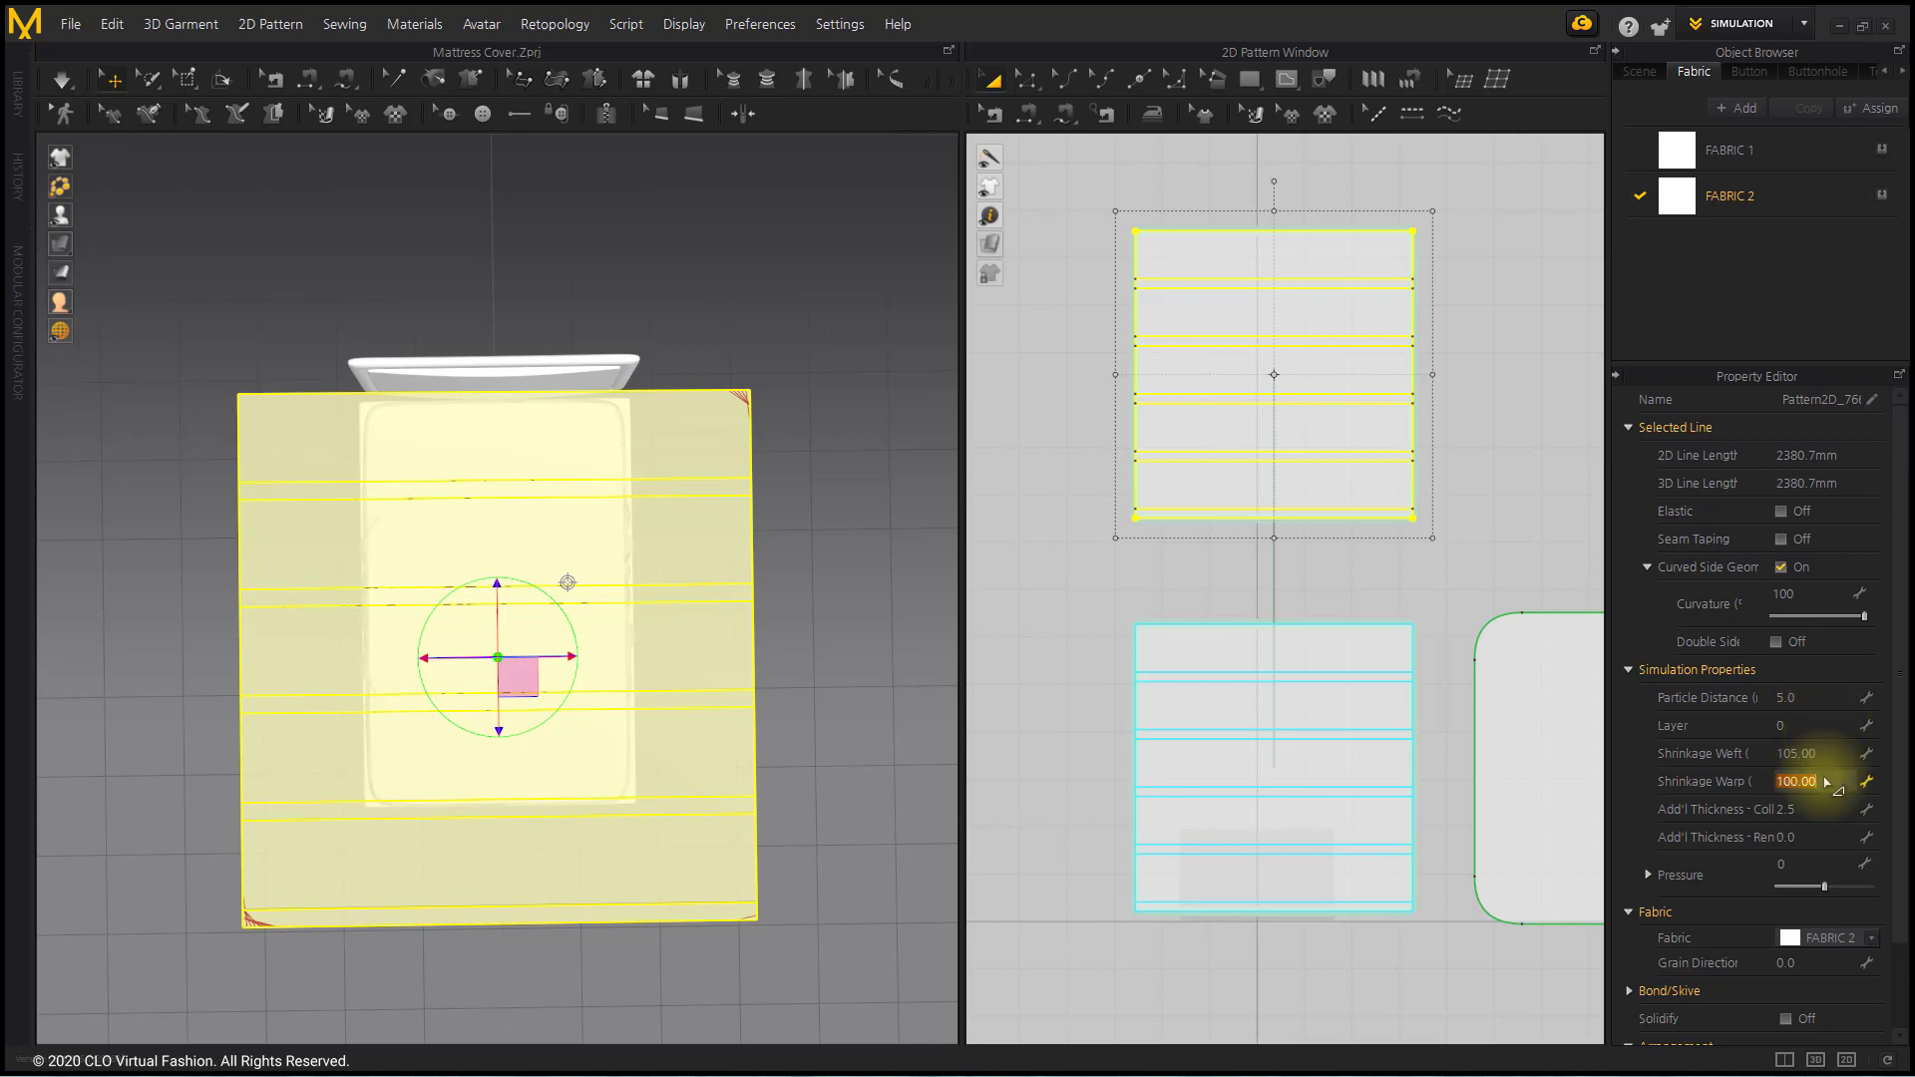
text(105)
key(Return)
click(1813, 868)
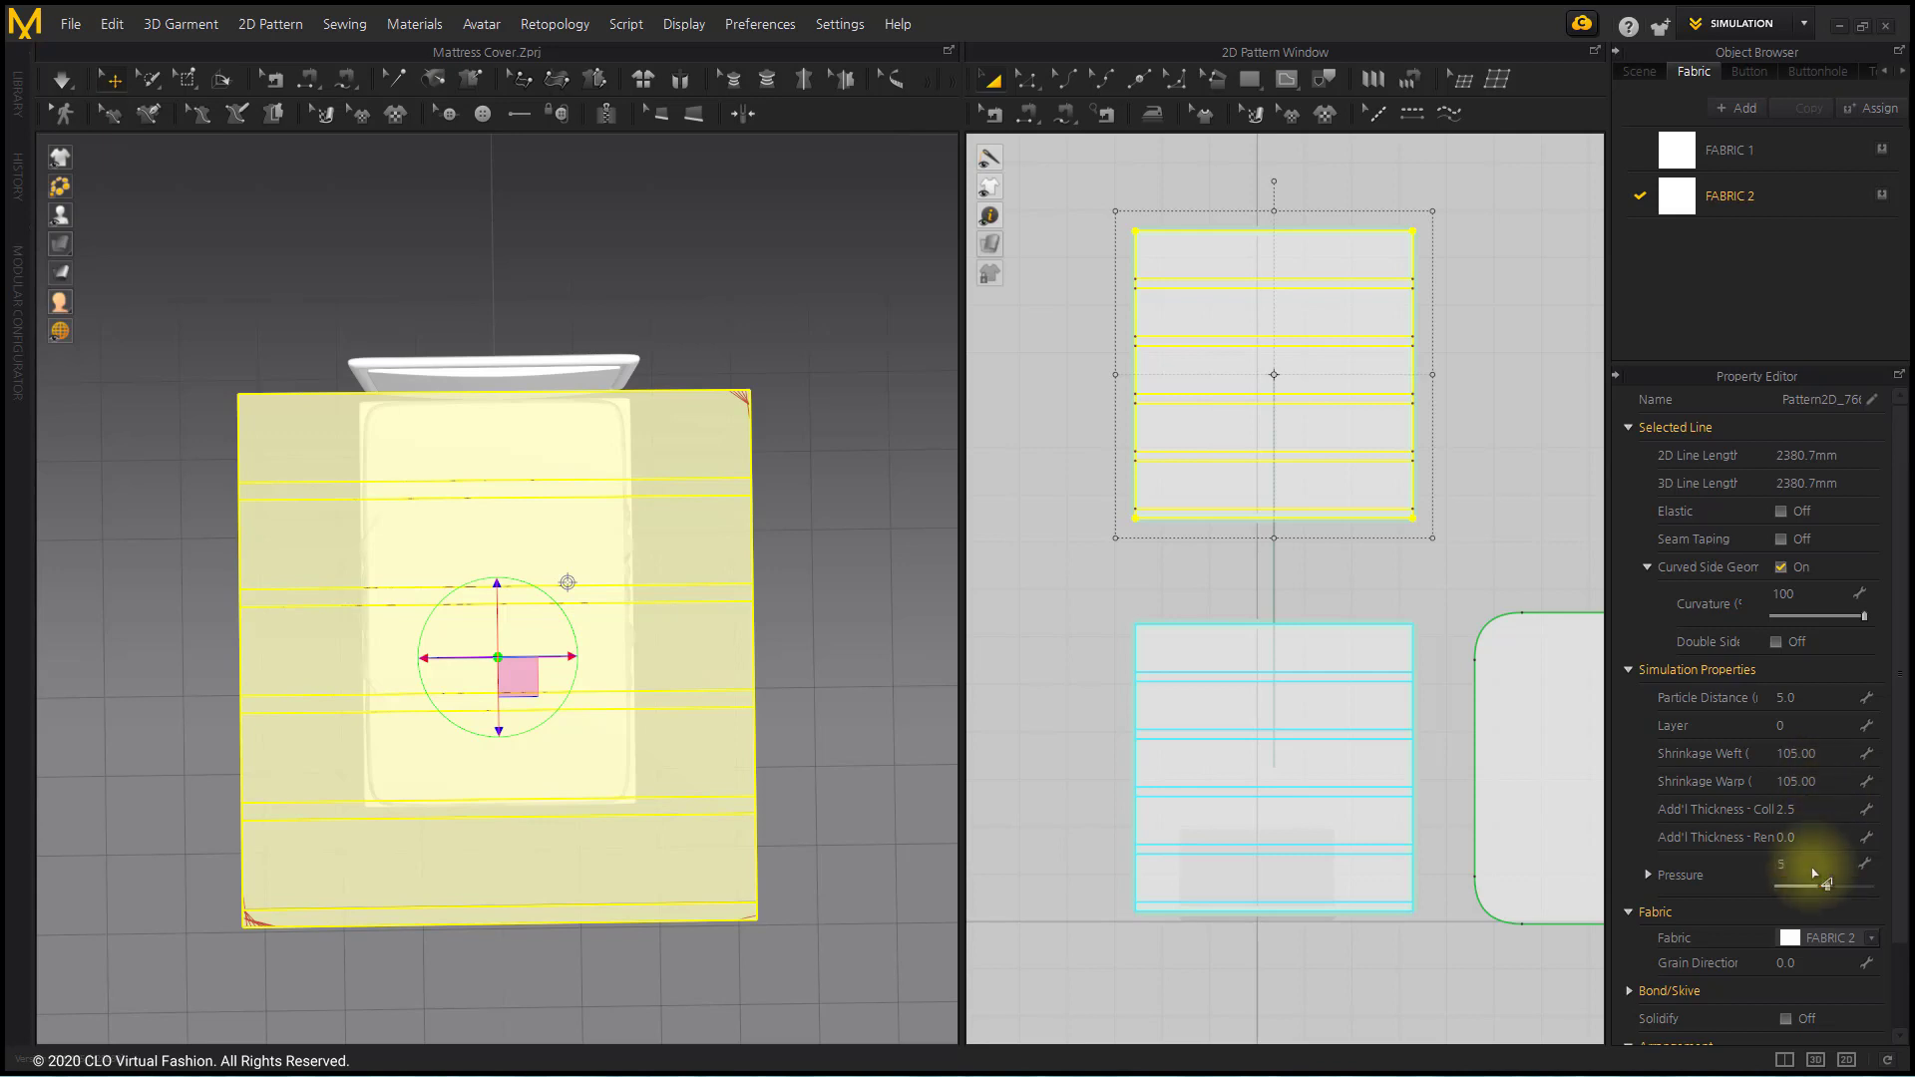
key(Return)
Set the lower panel to particle distance 10, pressure -10, with elastic stitch lines (strength 10, ratio 95).
click(1393, 650)
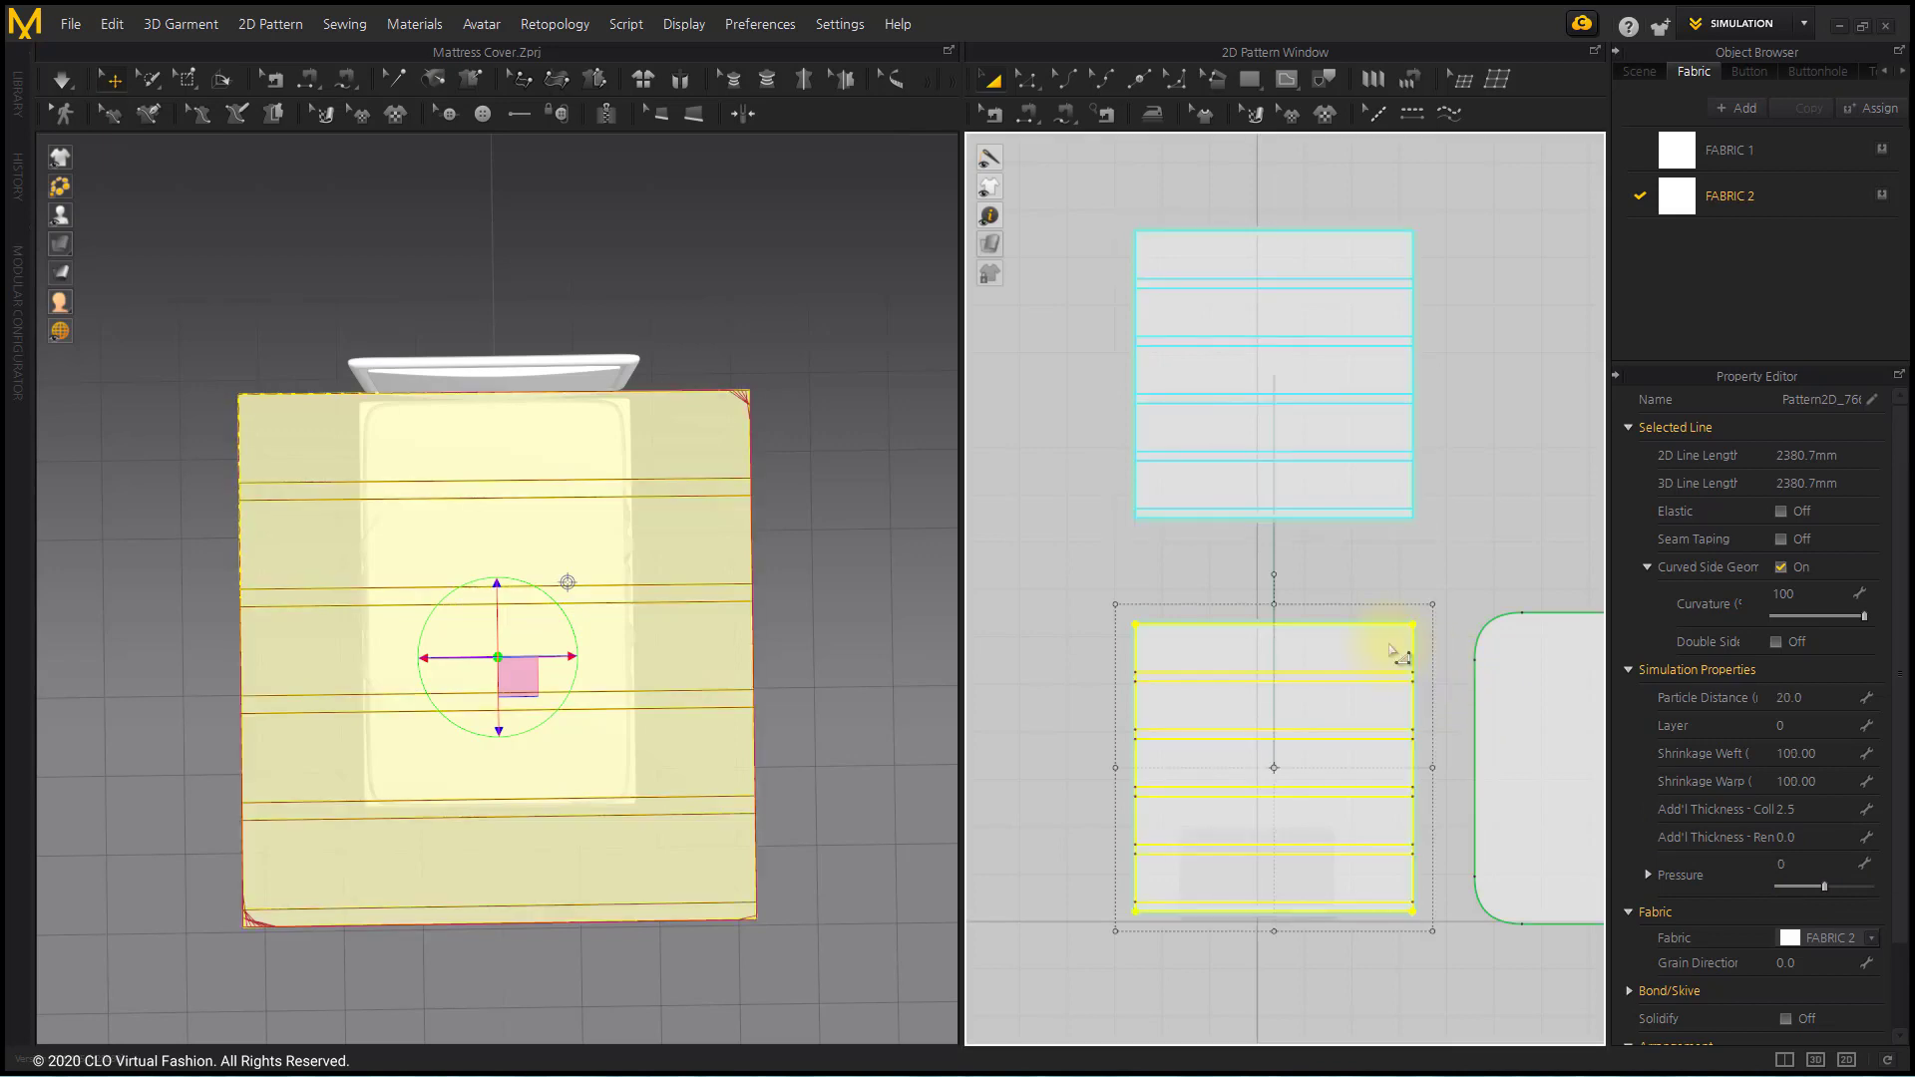
click(1835, 699)
text(10)
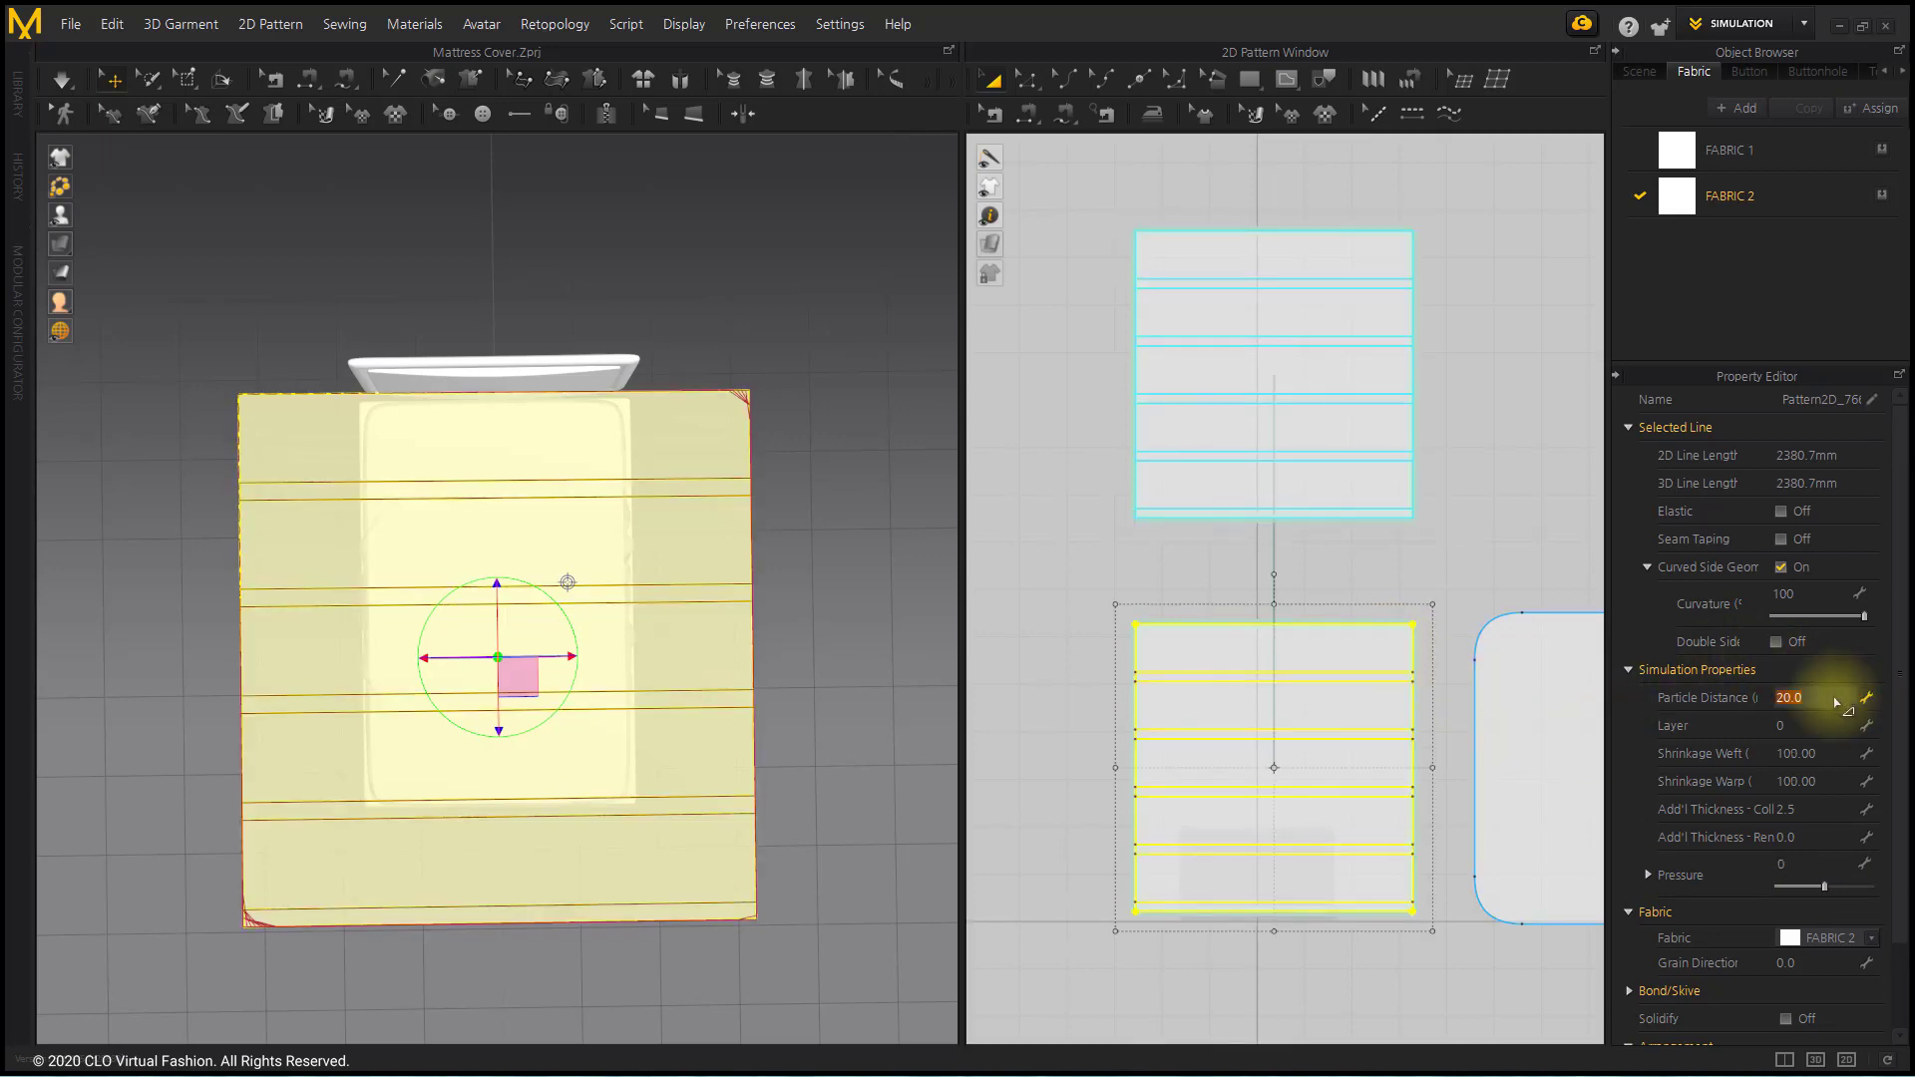
key(Return)
click(1813, 866)
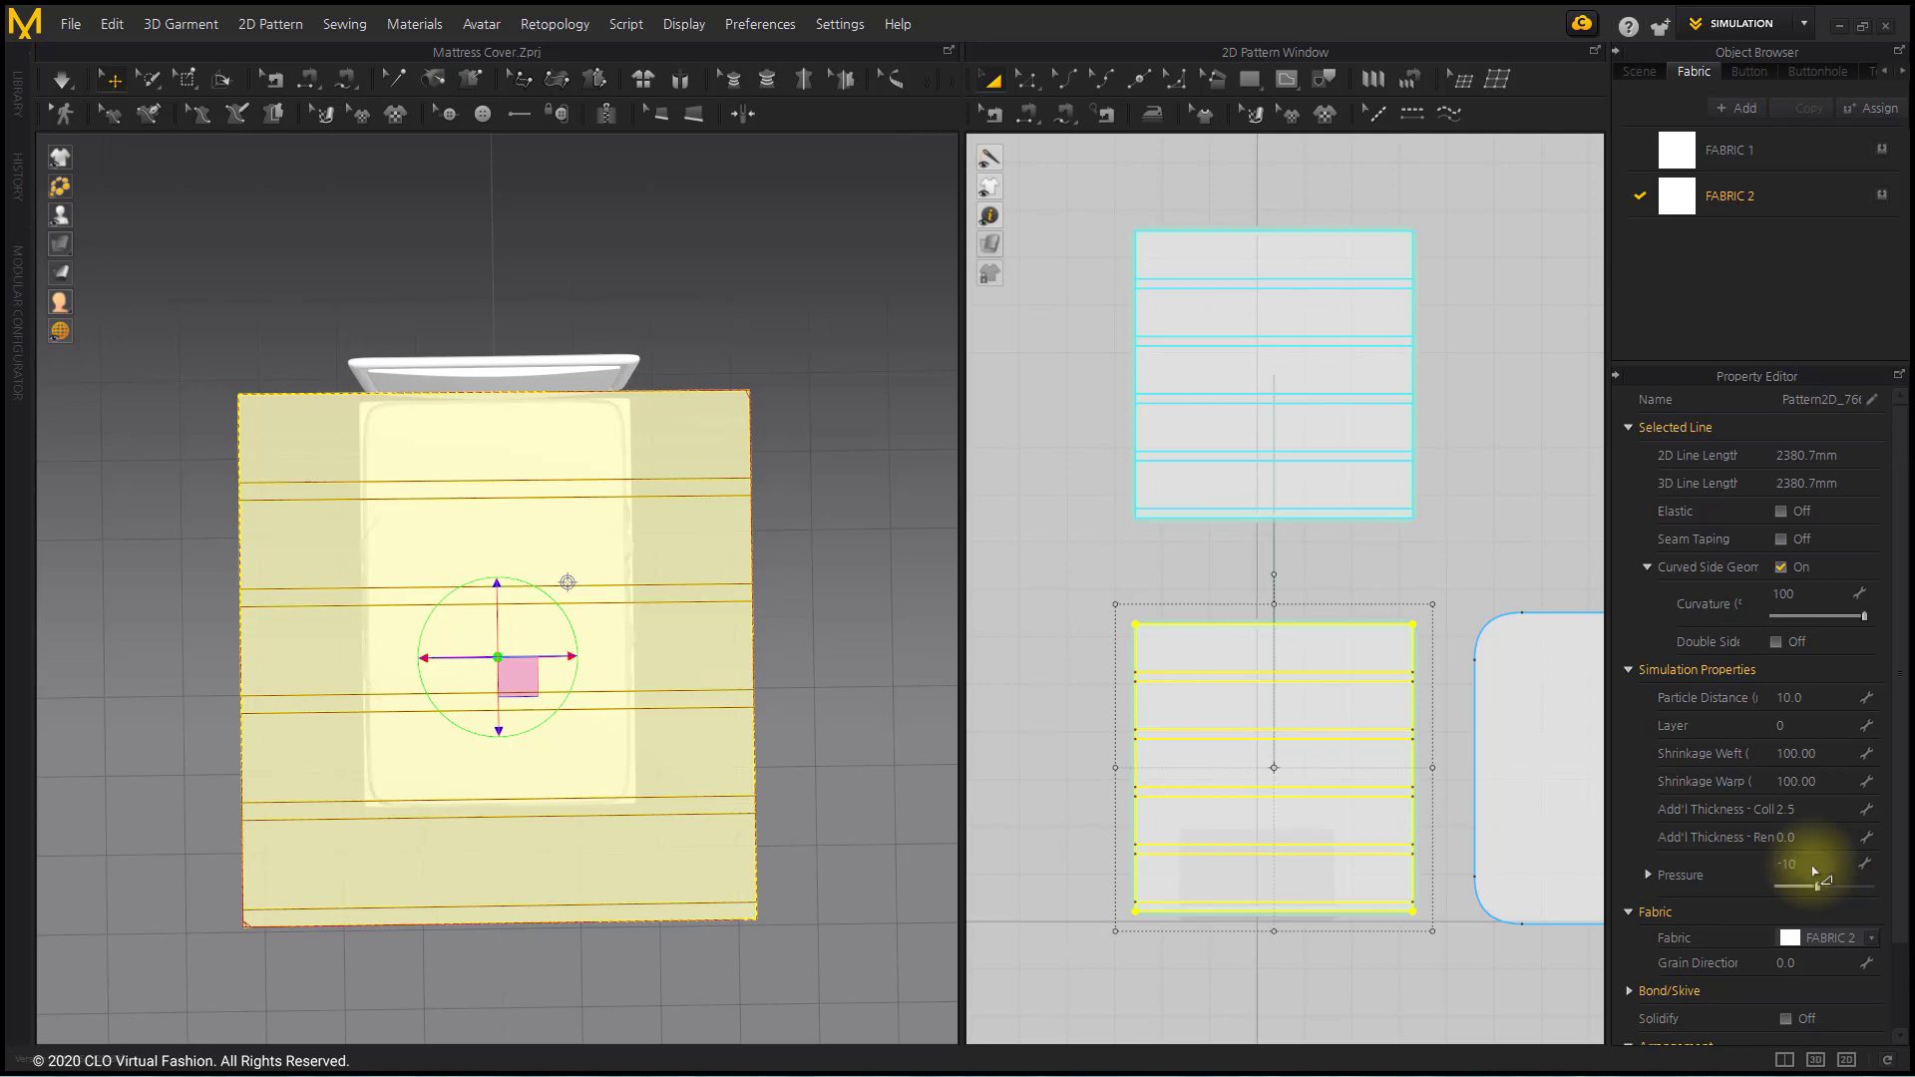
click(1356, 664)
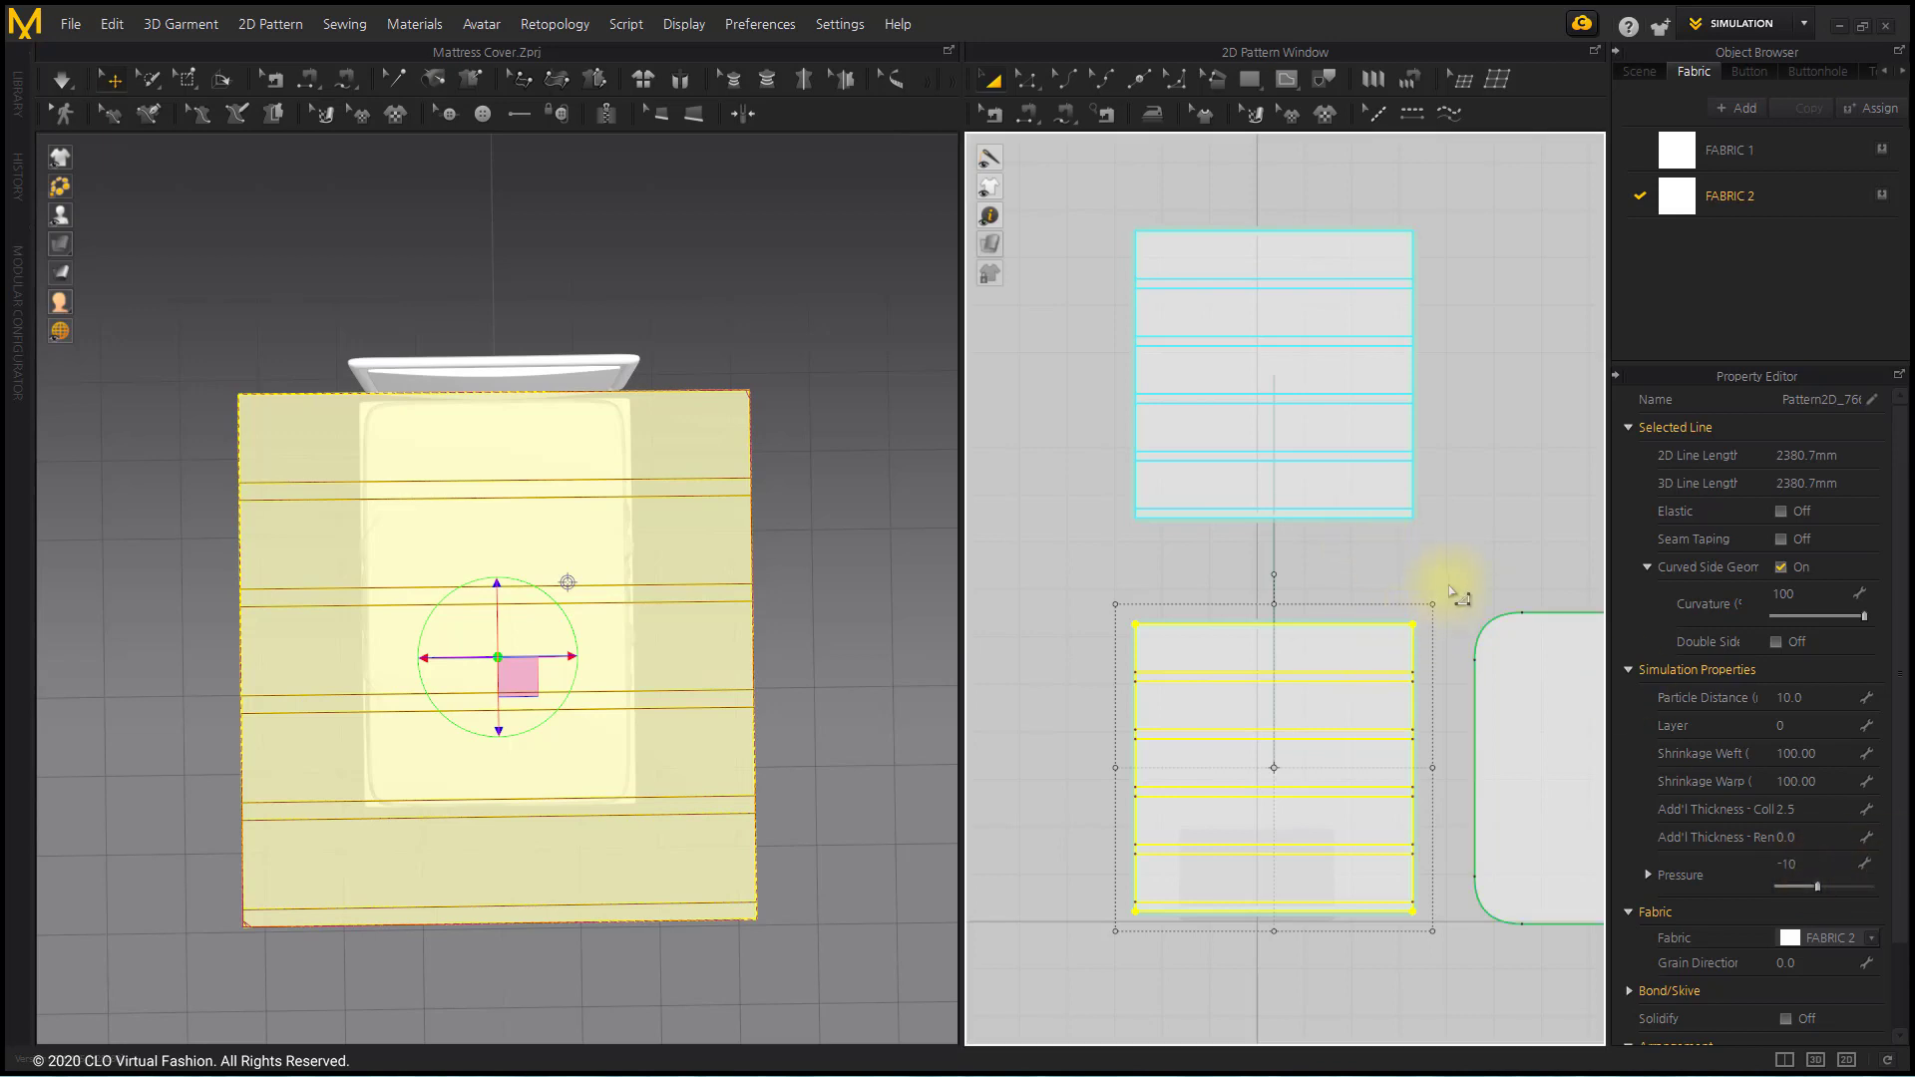
click(1783, 510)
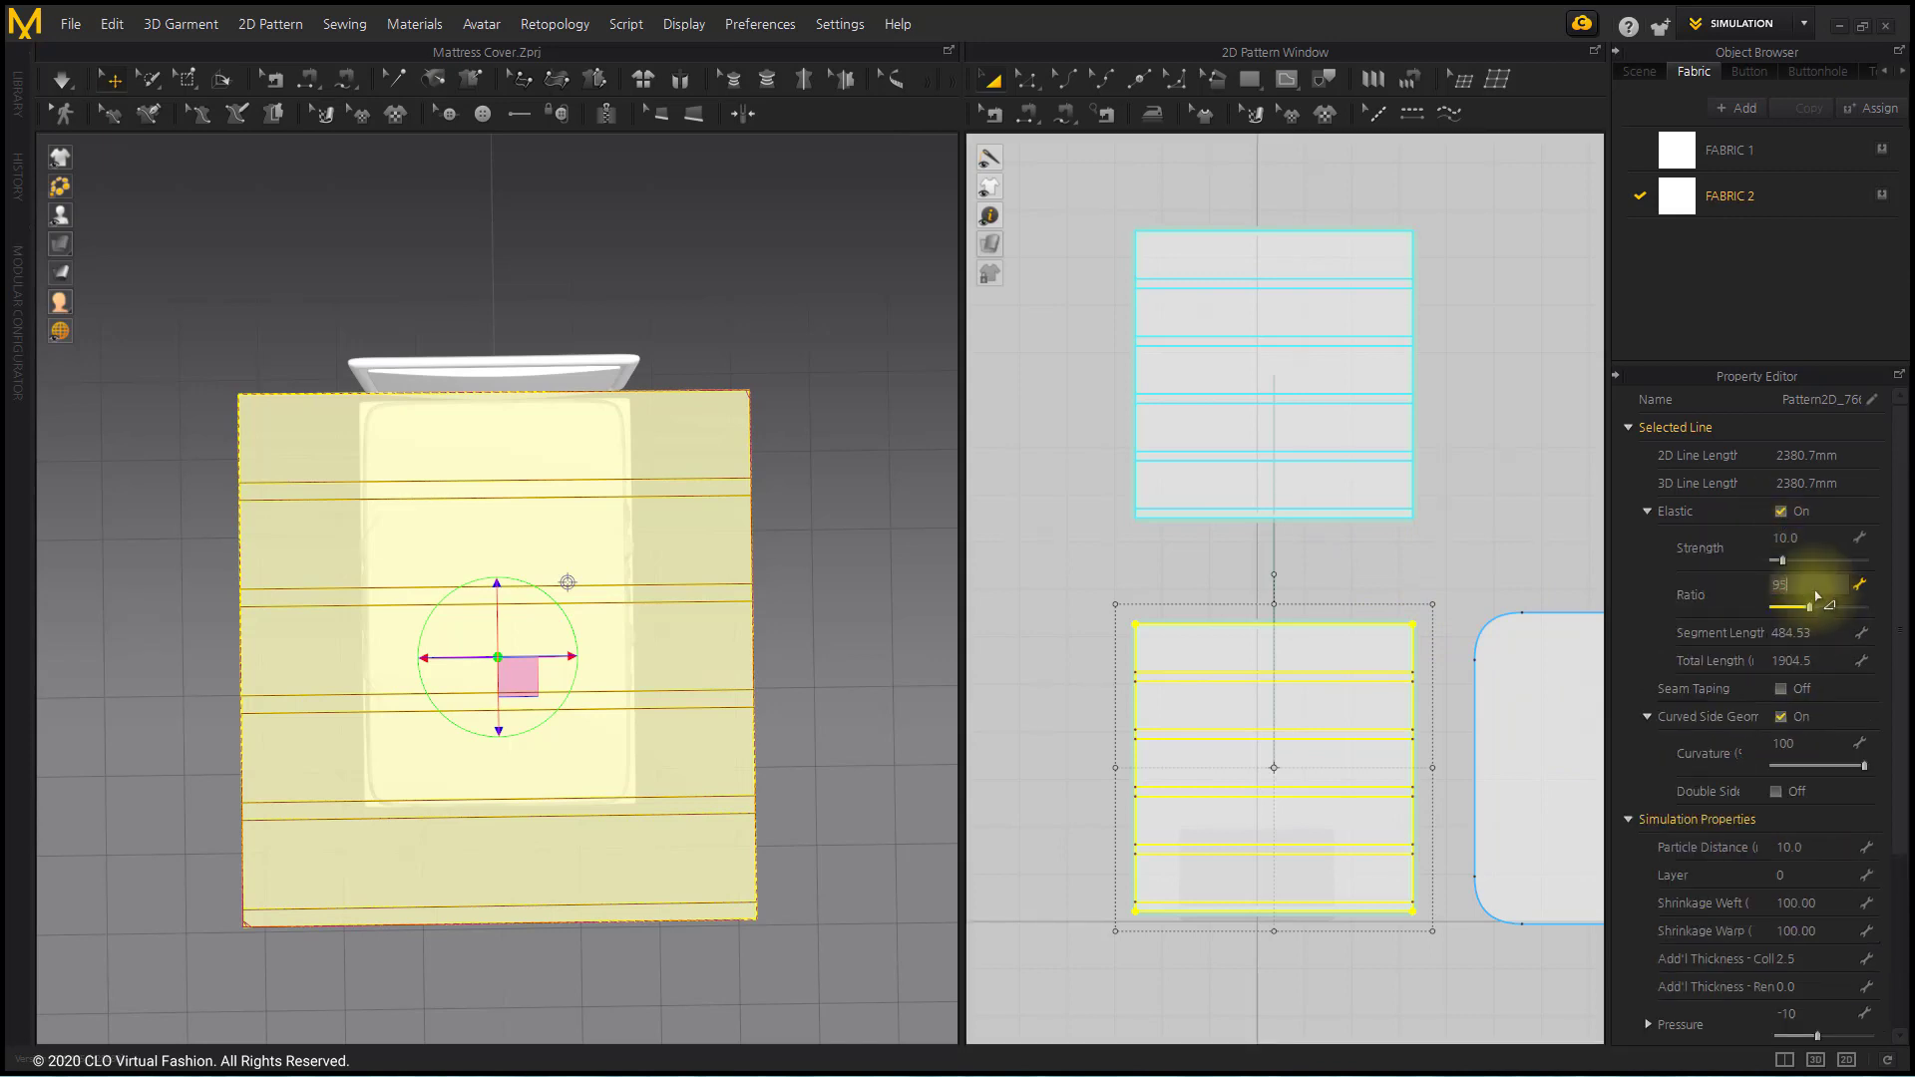
In 3D-only view, lift the comforter pieces above the bed.
click(1394, 575)
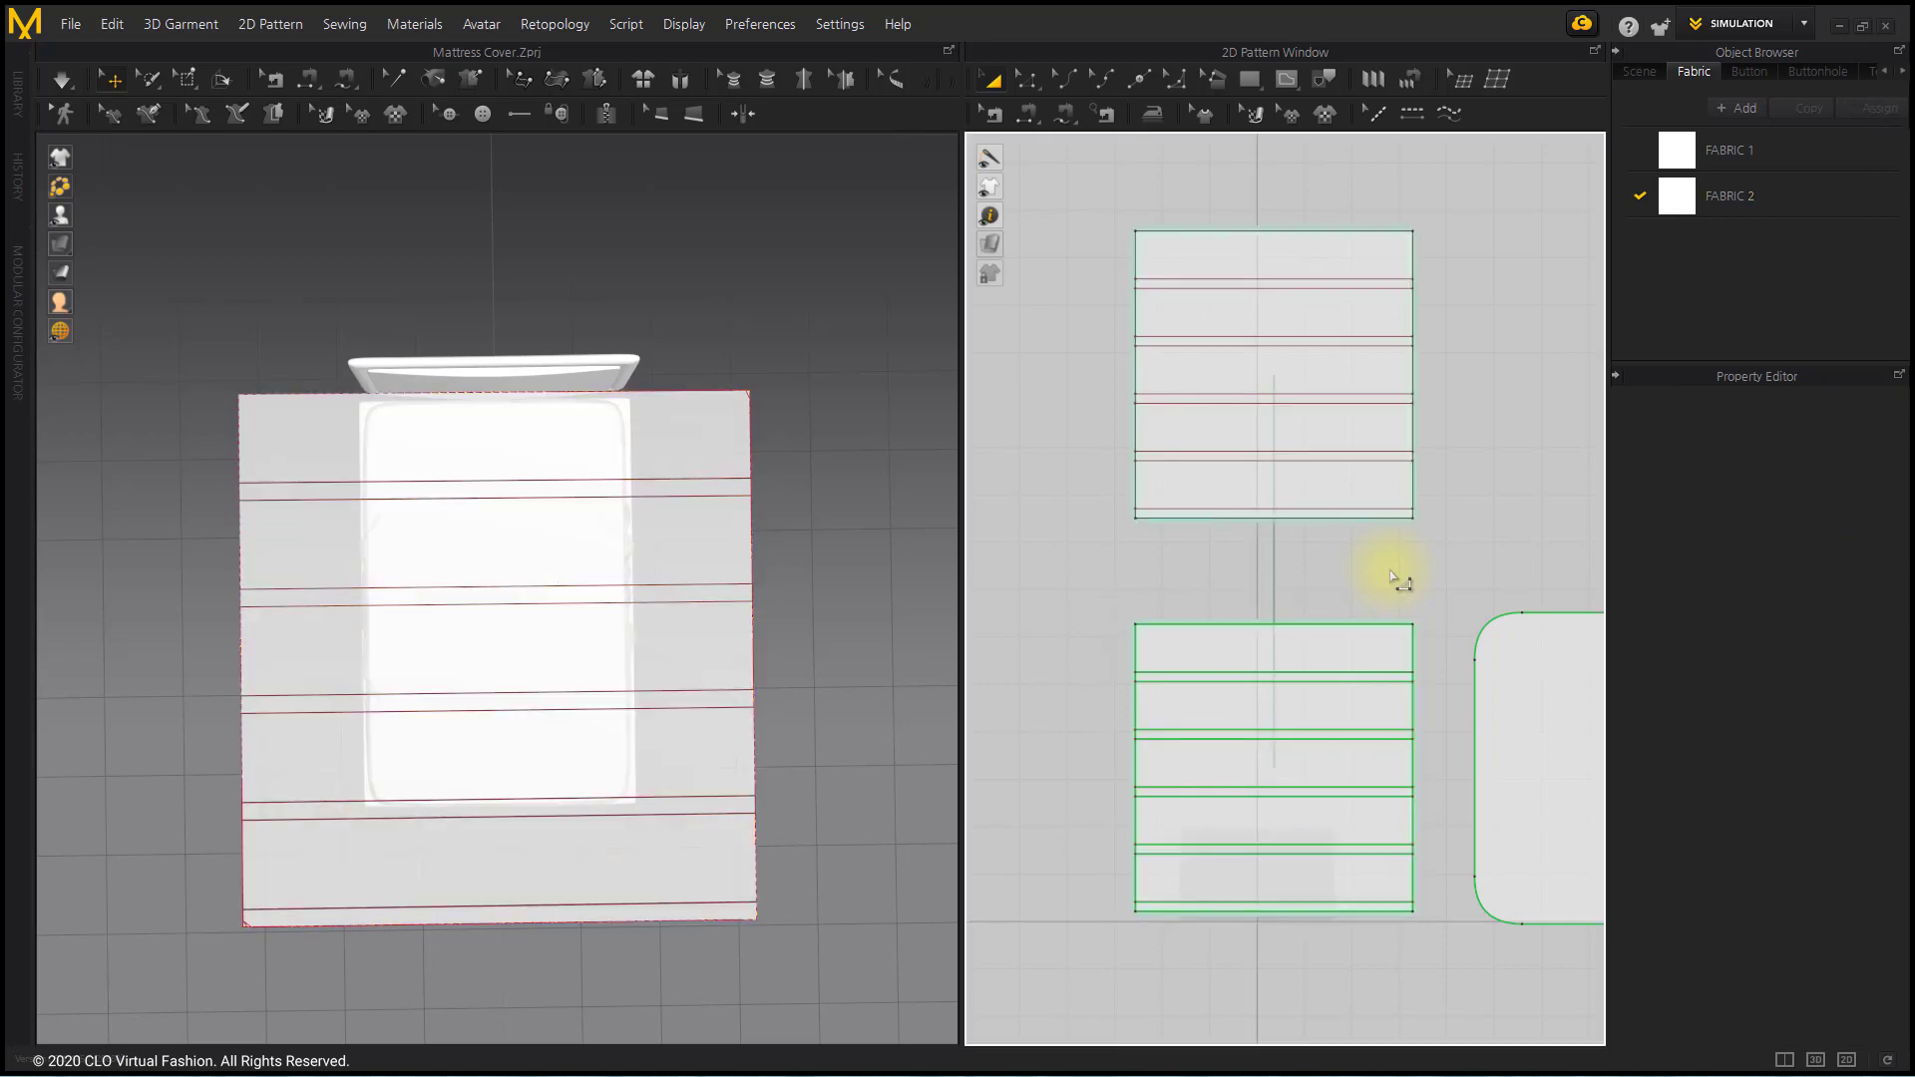
click(1815, 1059)
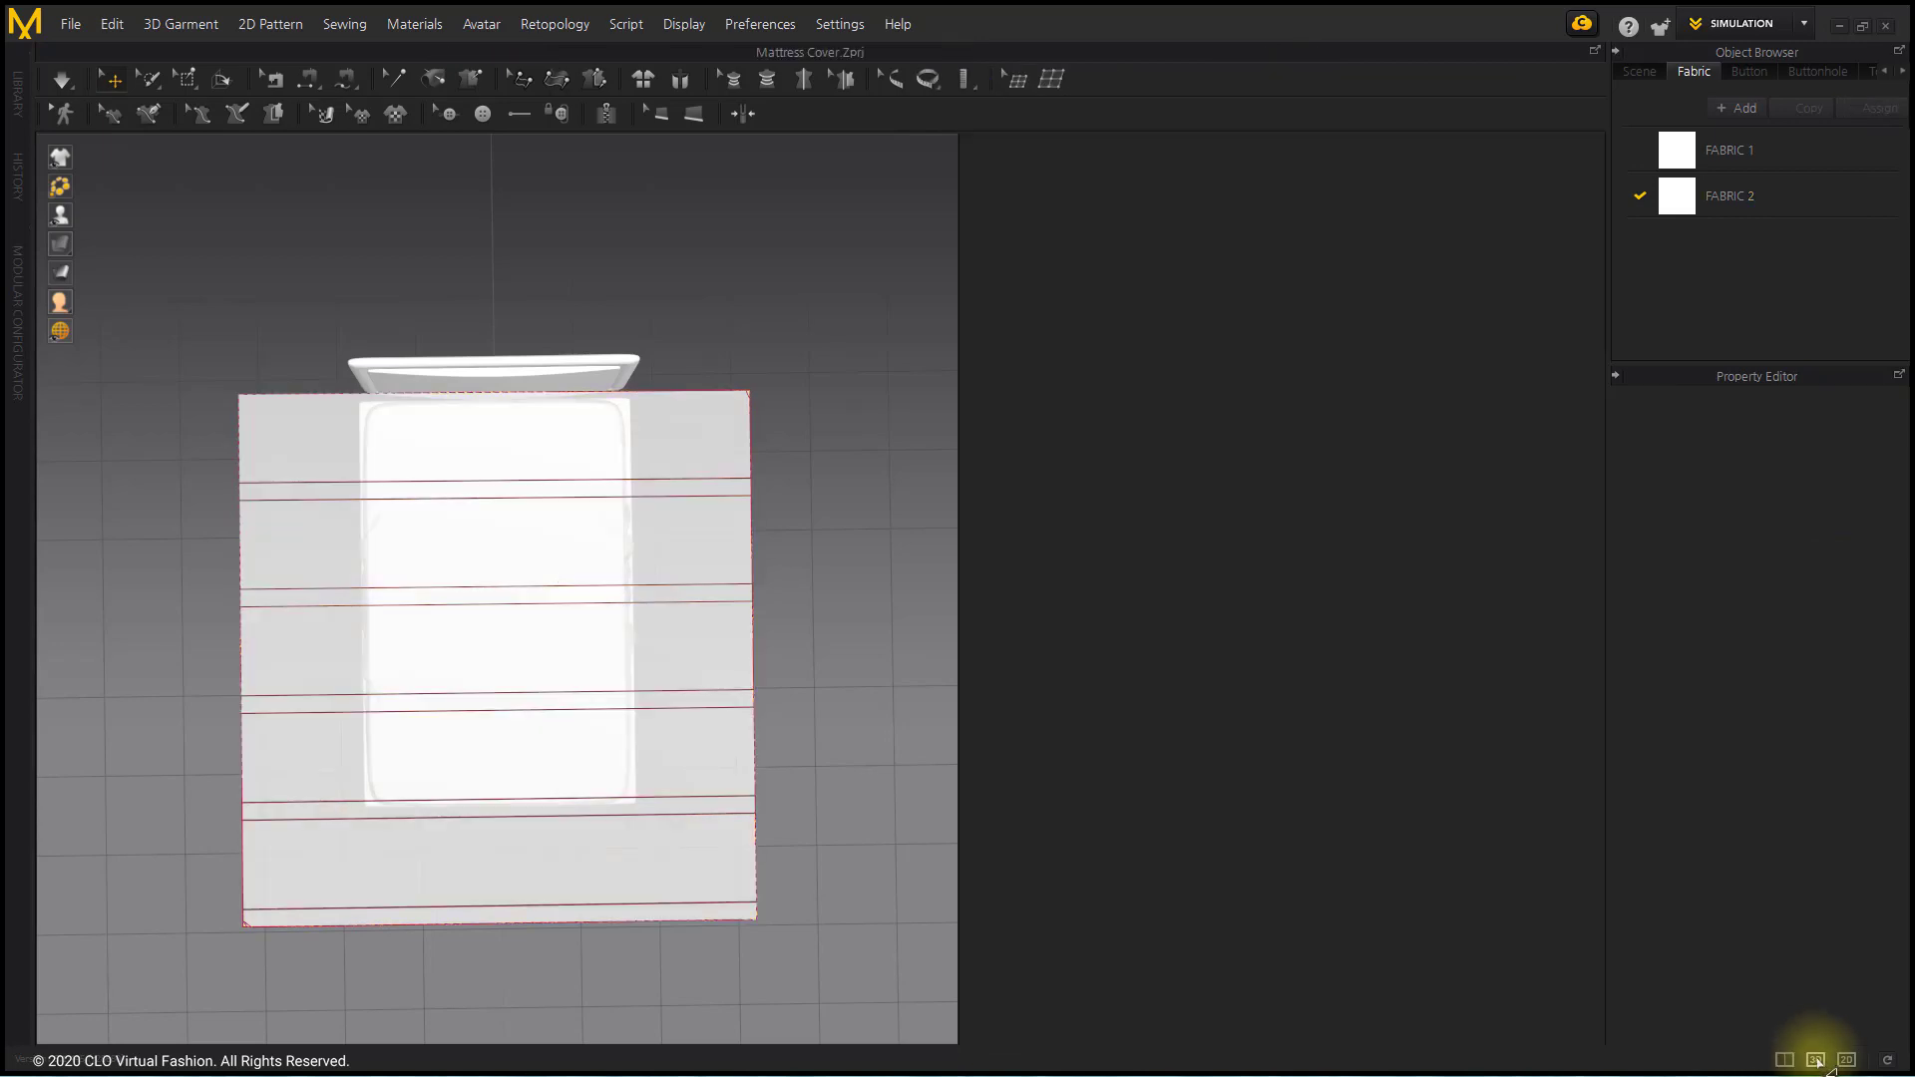
right_drag(950, 903, 960, 559)
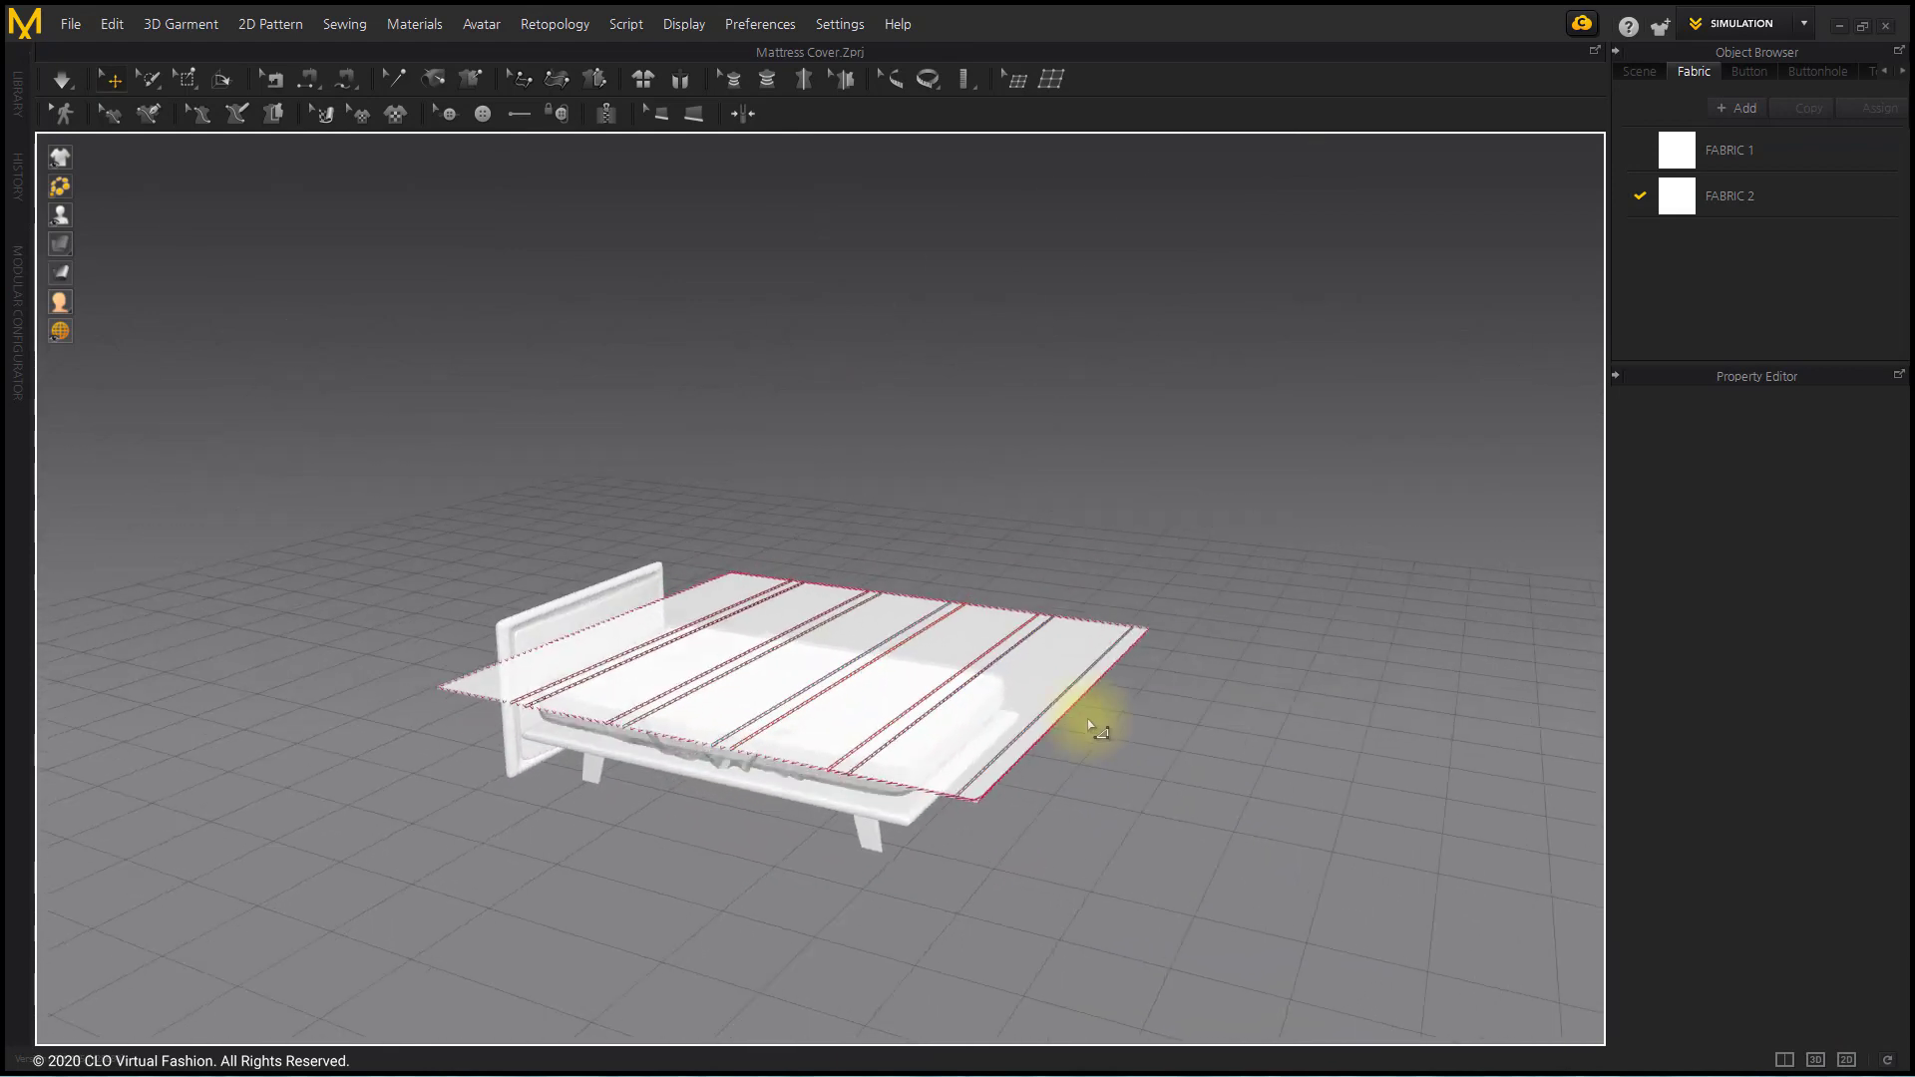
click(895, 592)
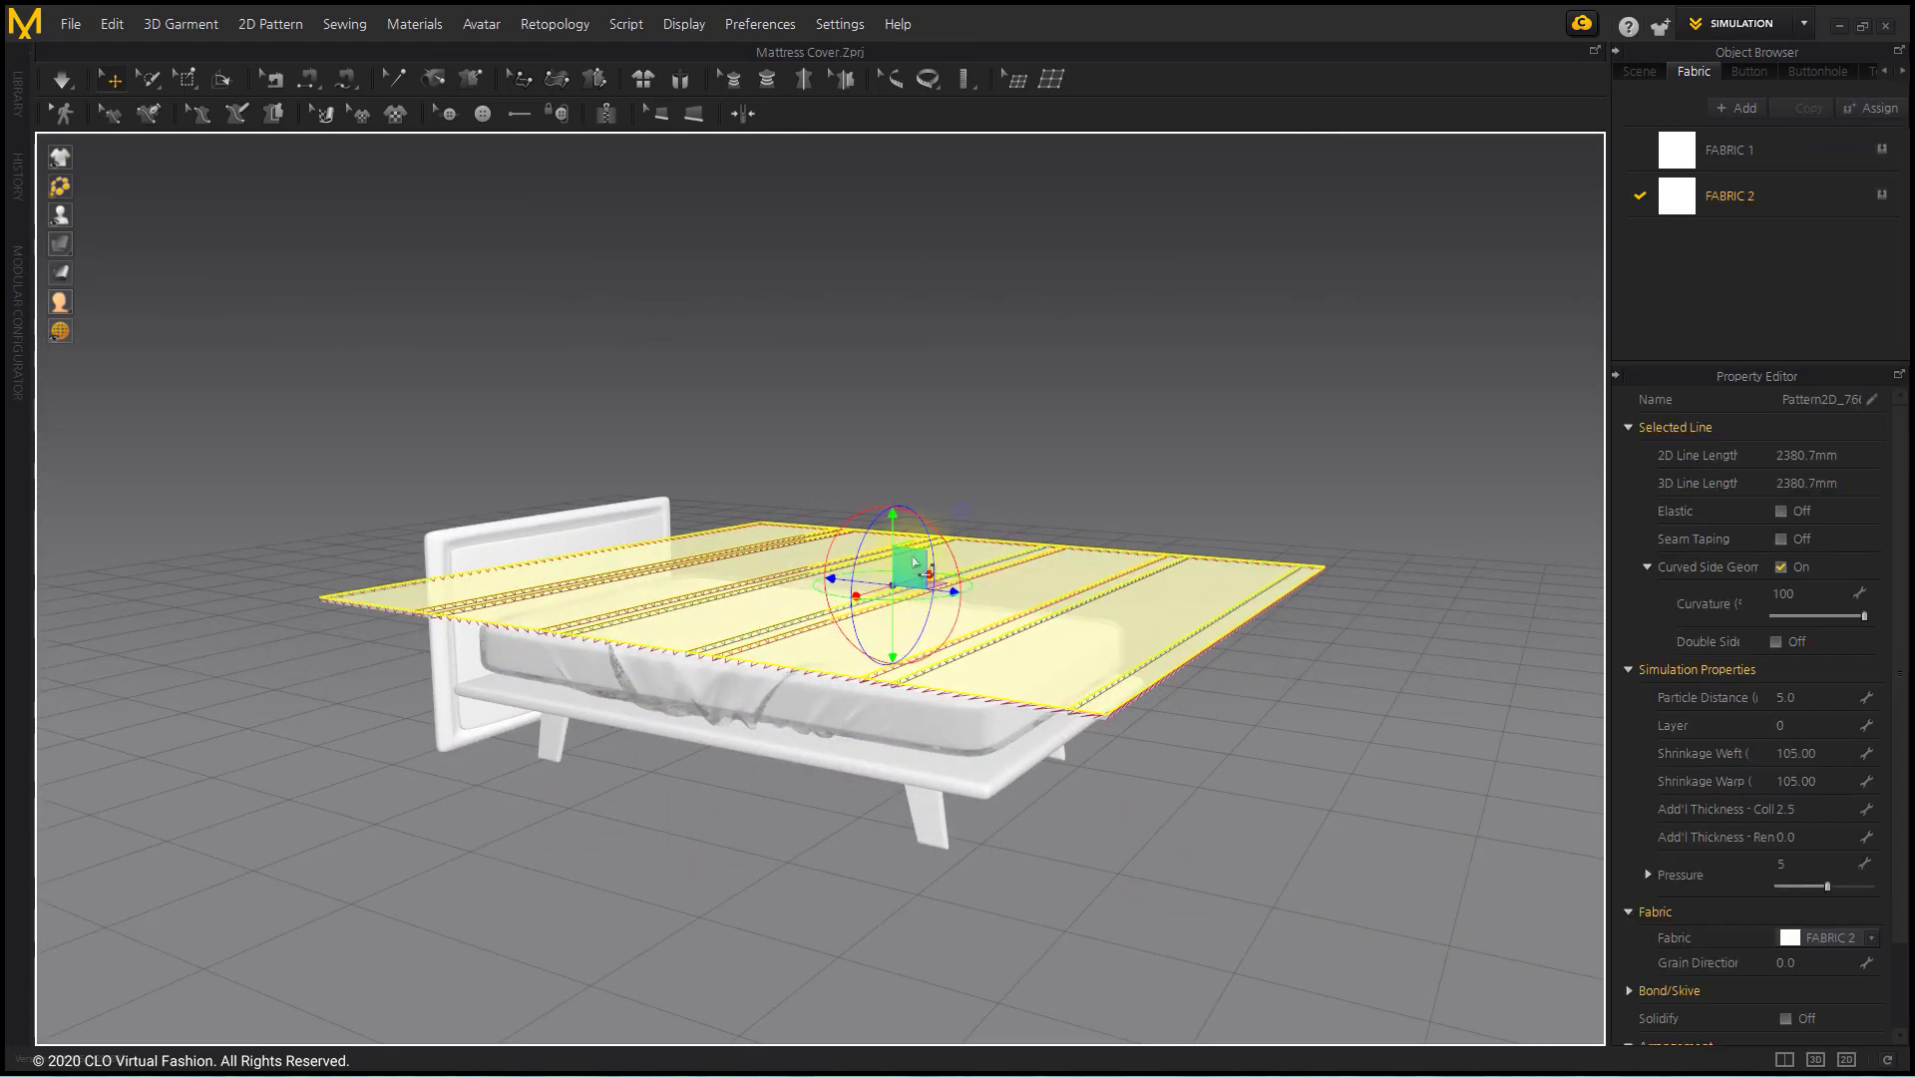
drag(895, 532, 902, 468)
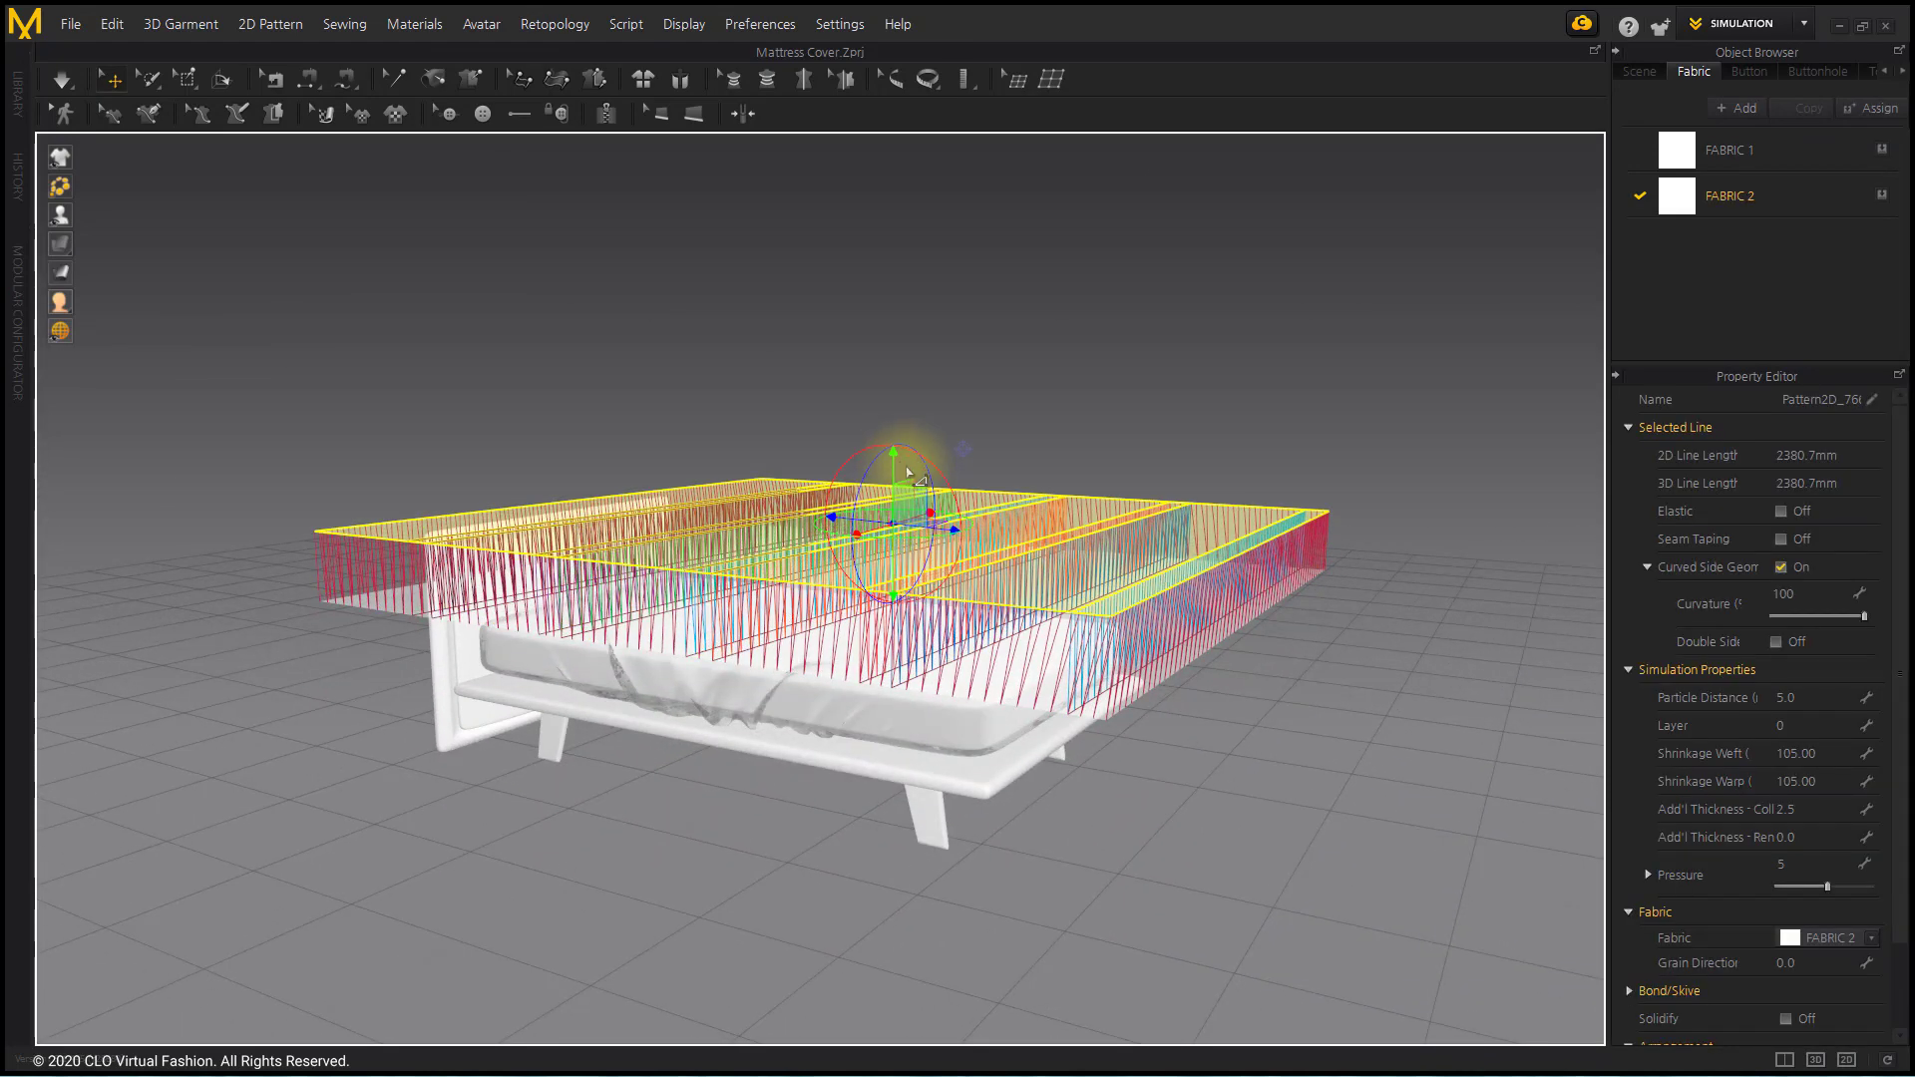
click(1174, 772)
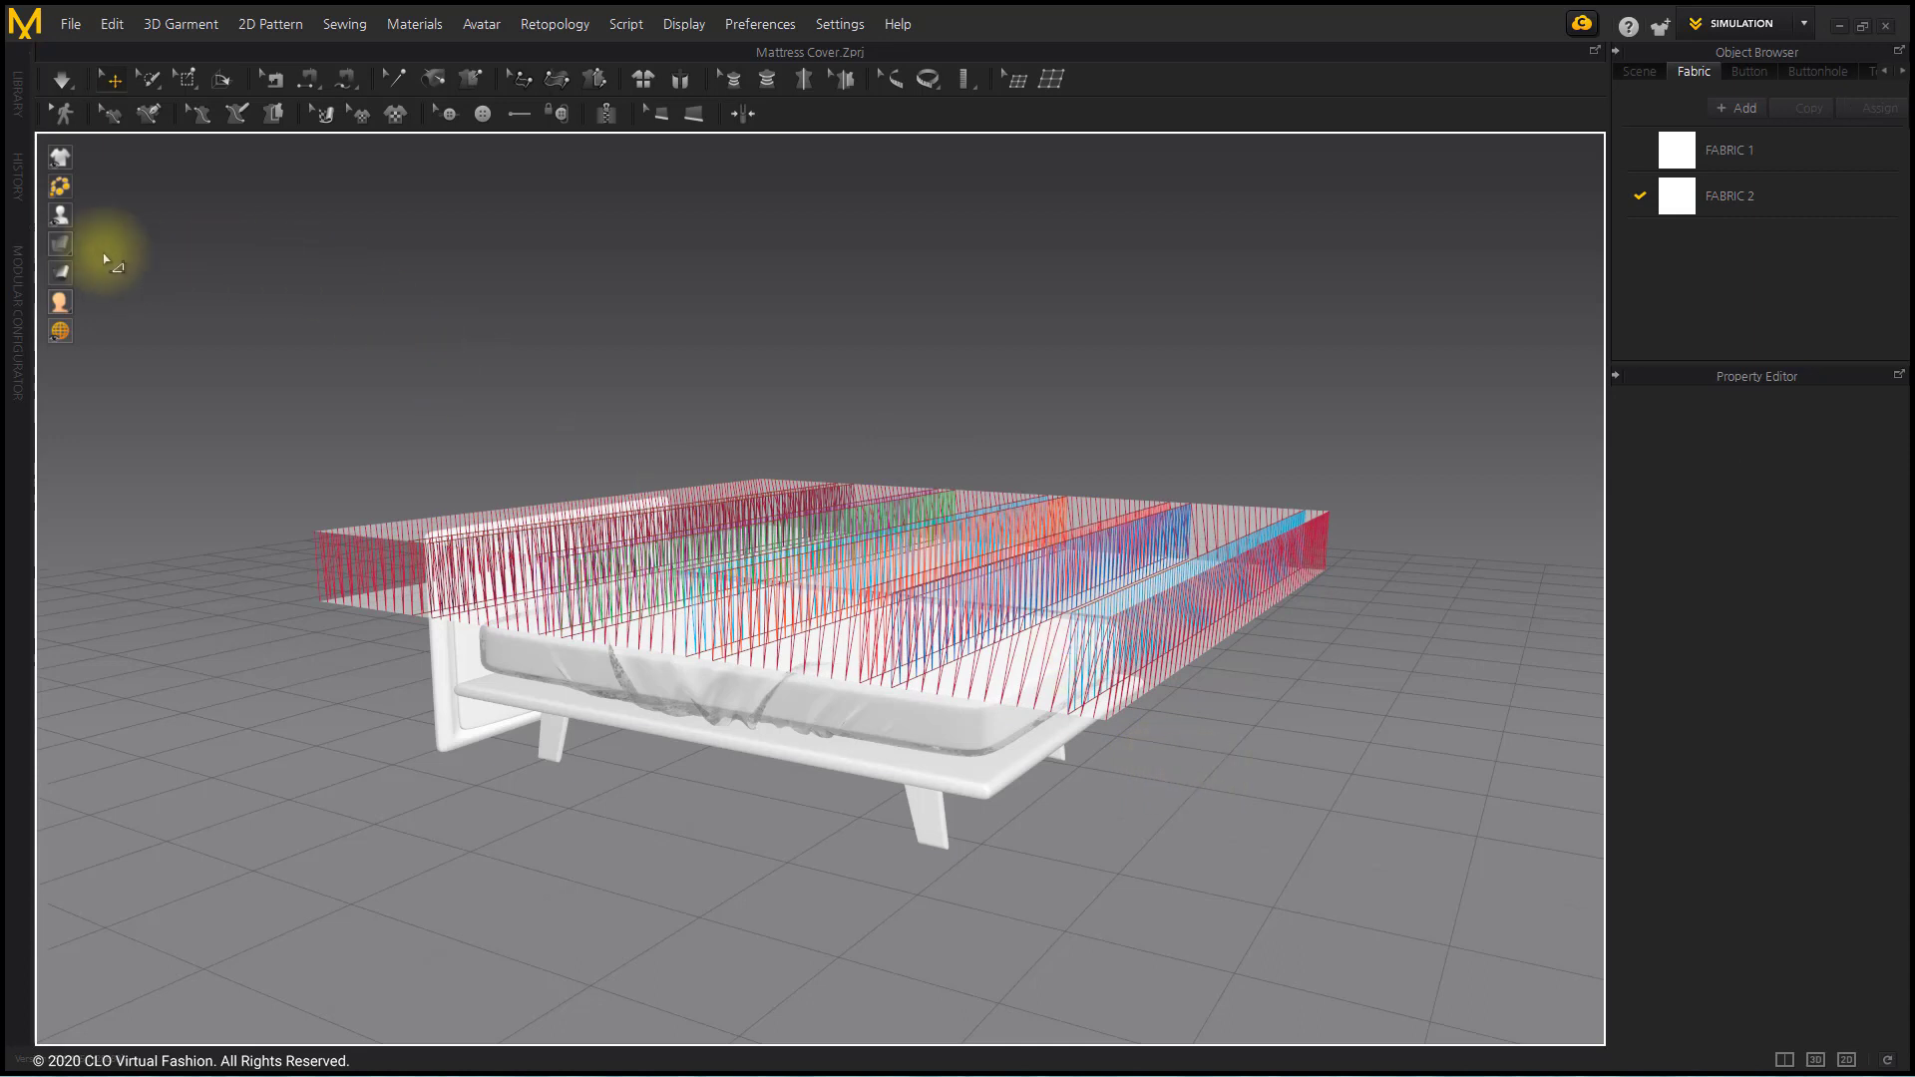
Switch to solid fabric display and run the simulation until the comforter drapes over the bed.
click(60, 243)
click(145, 247)
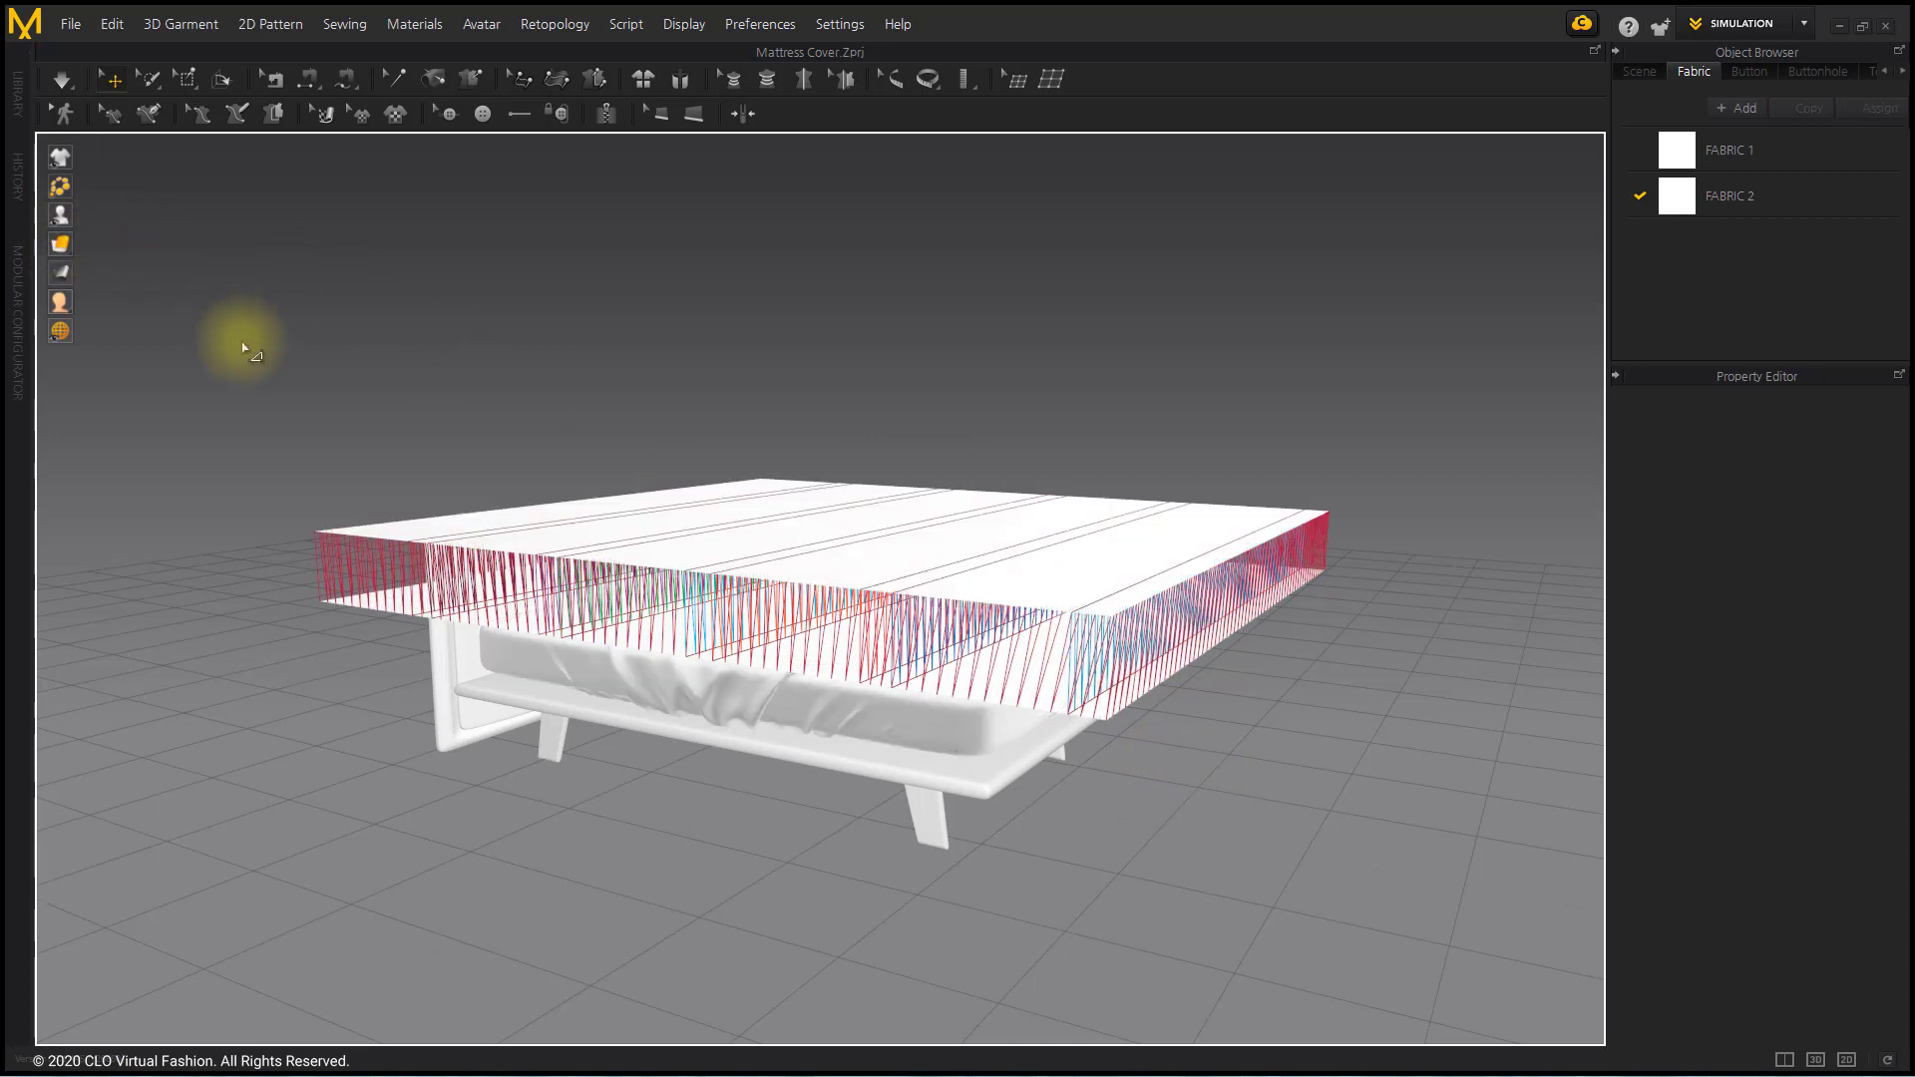
click(62, 80)
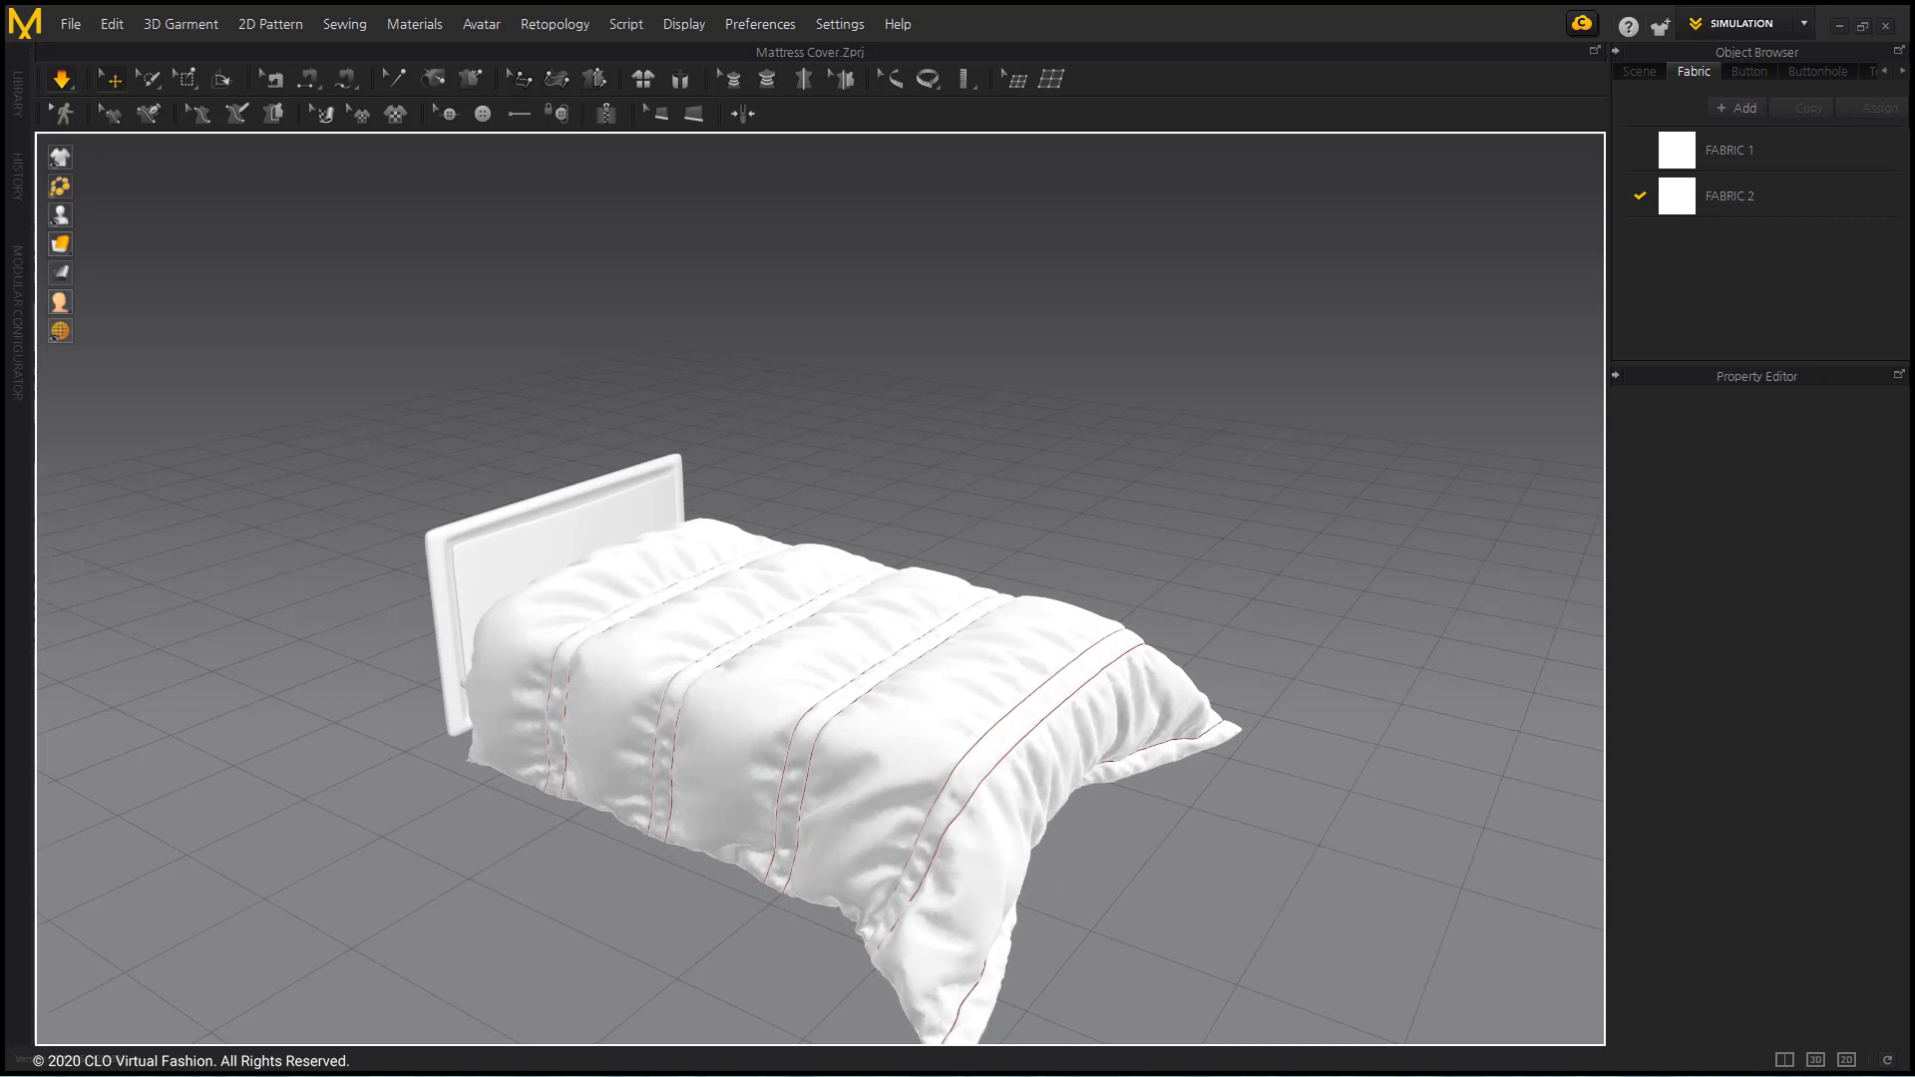
click(61, 79)
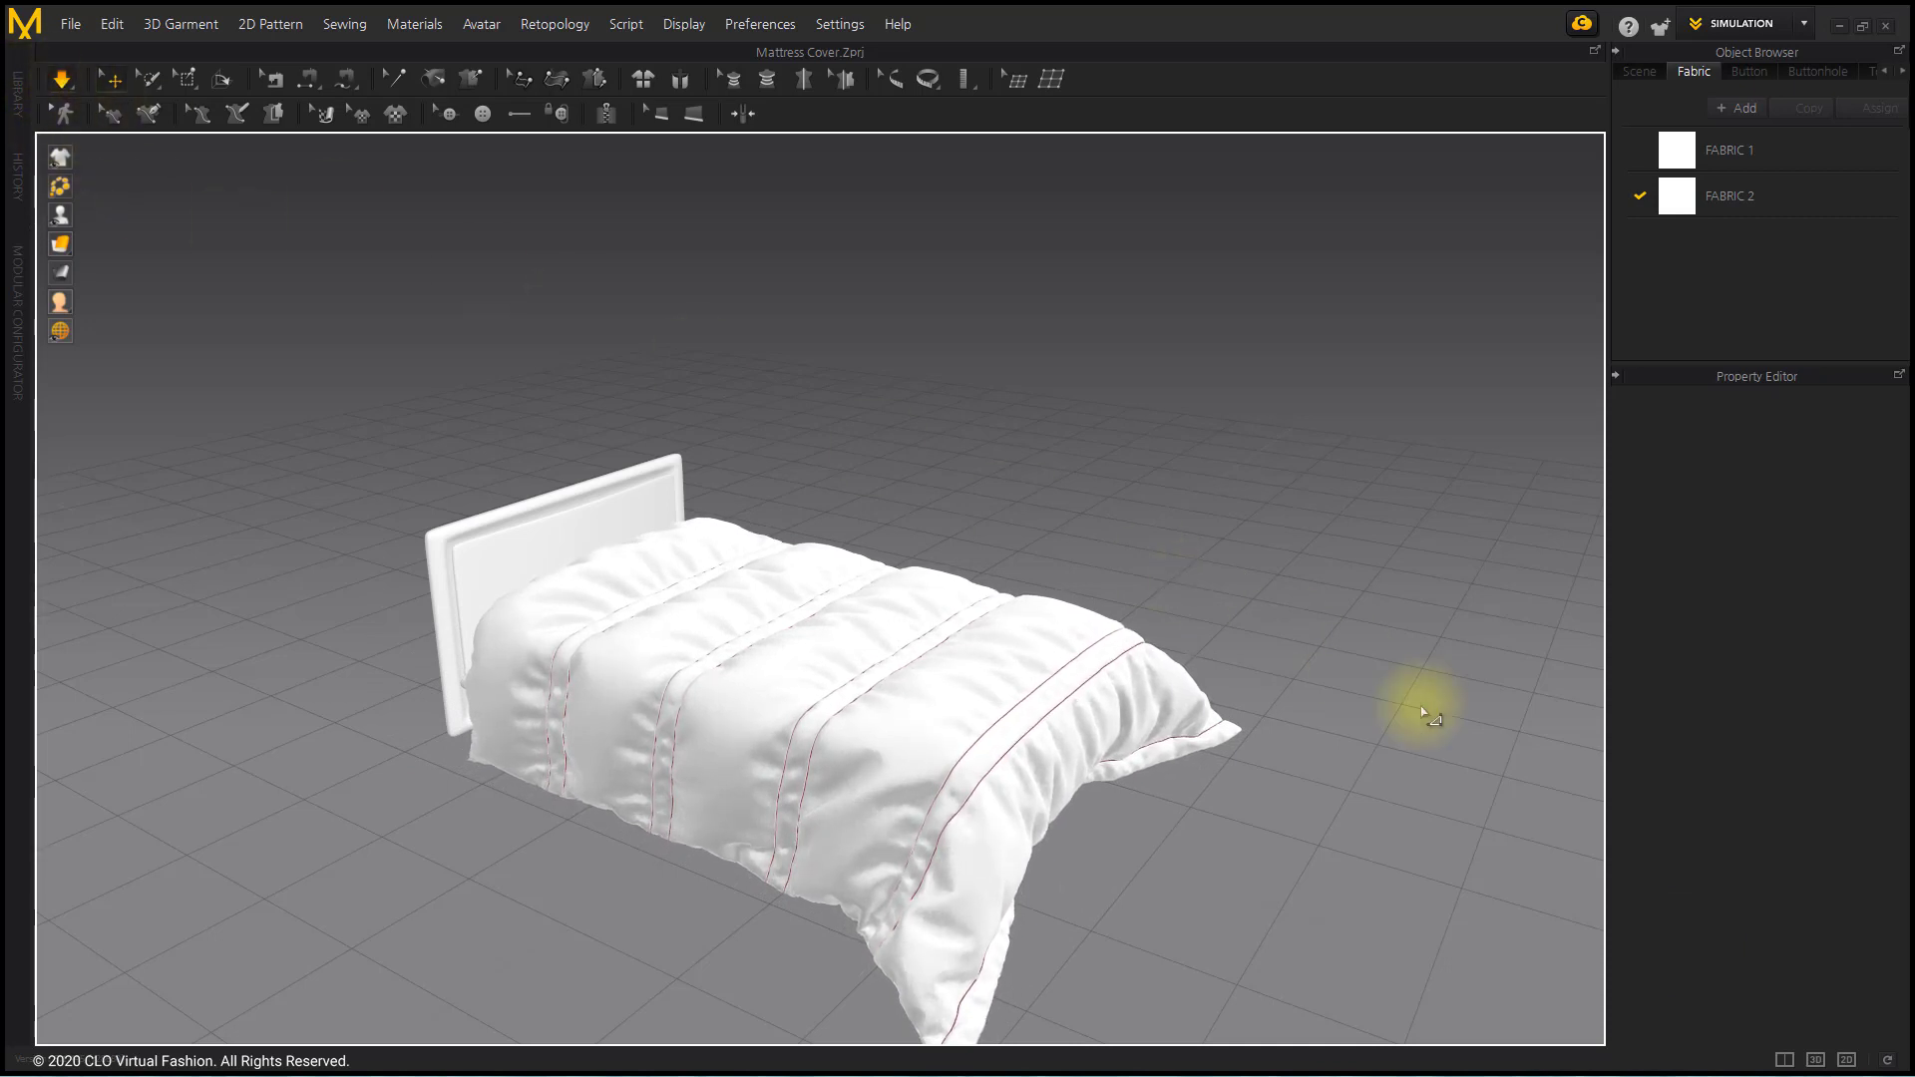
Inspect the lower panel's properties, re-run the simulation, and return to the 3D-only layout.
click(1784, 1060)
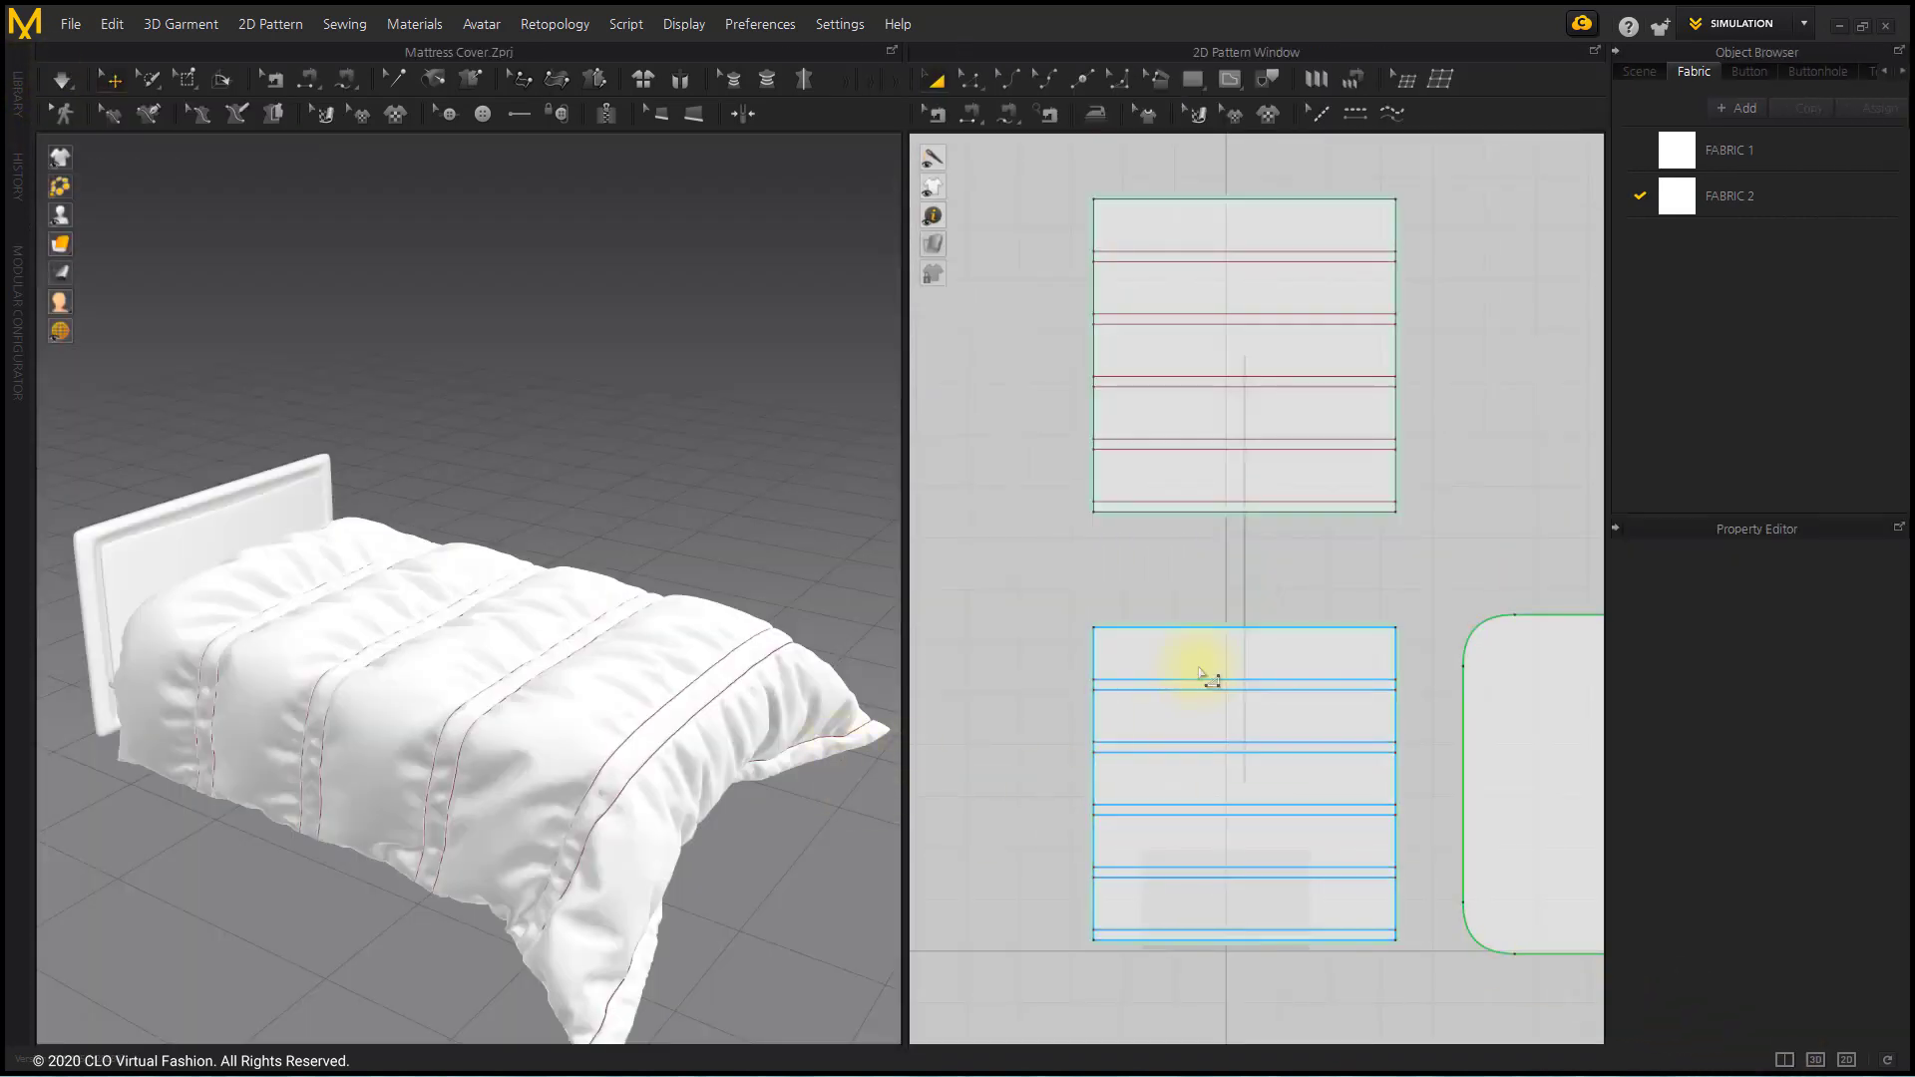
click(1200, 661)
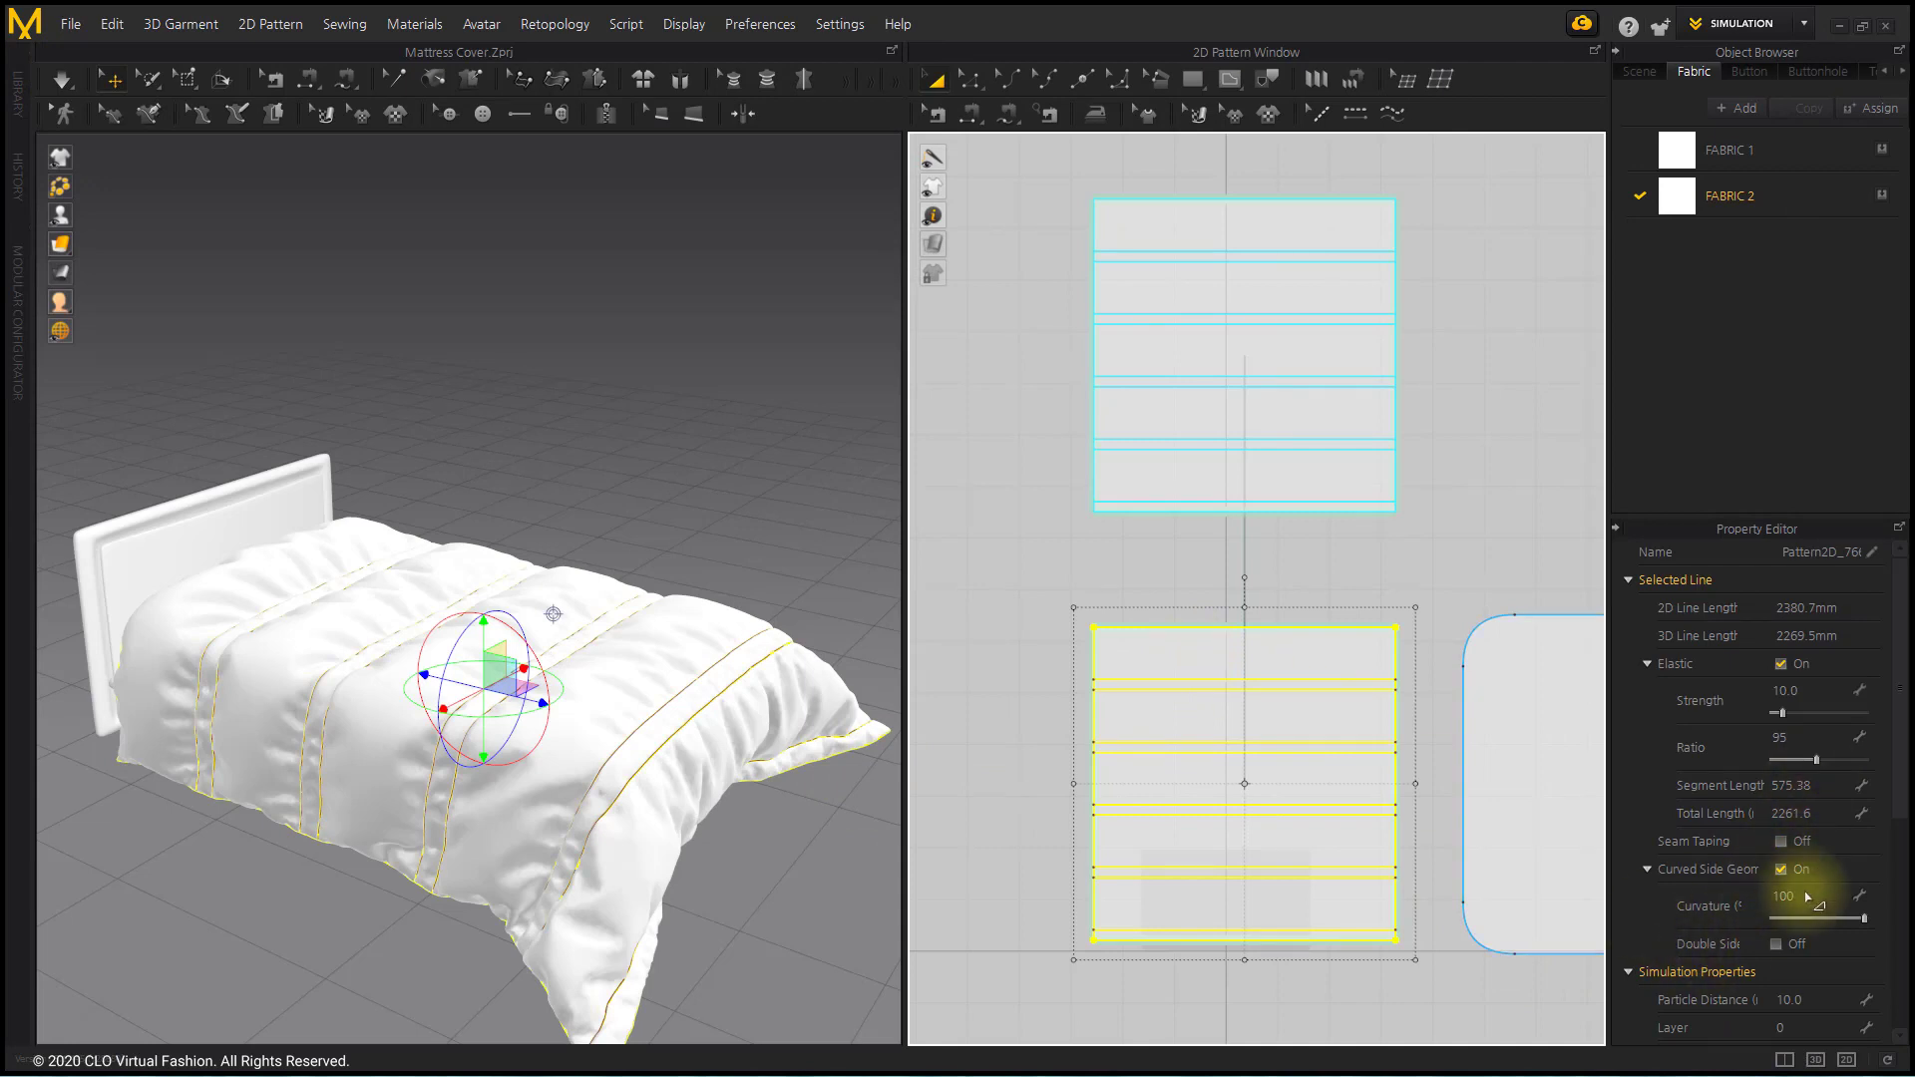
scroll(1818, 891, down, 2)
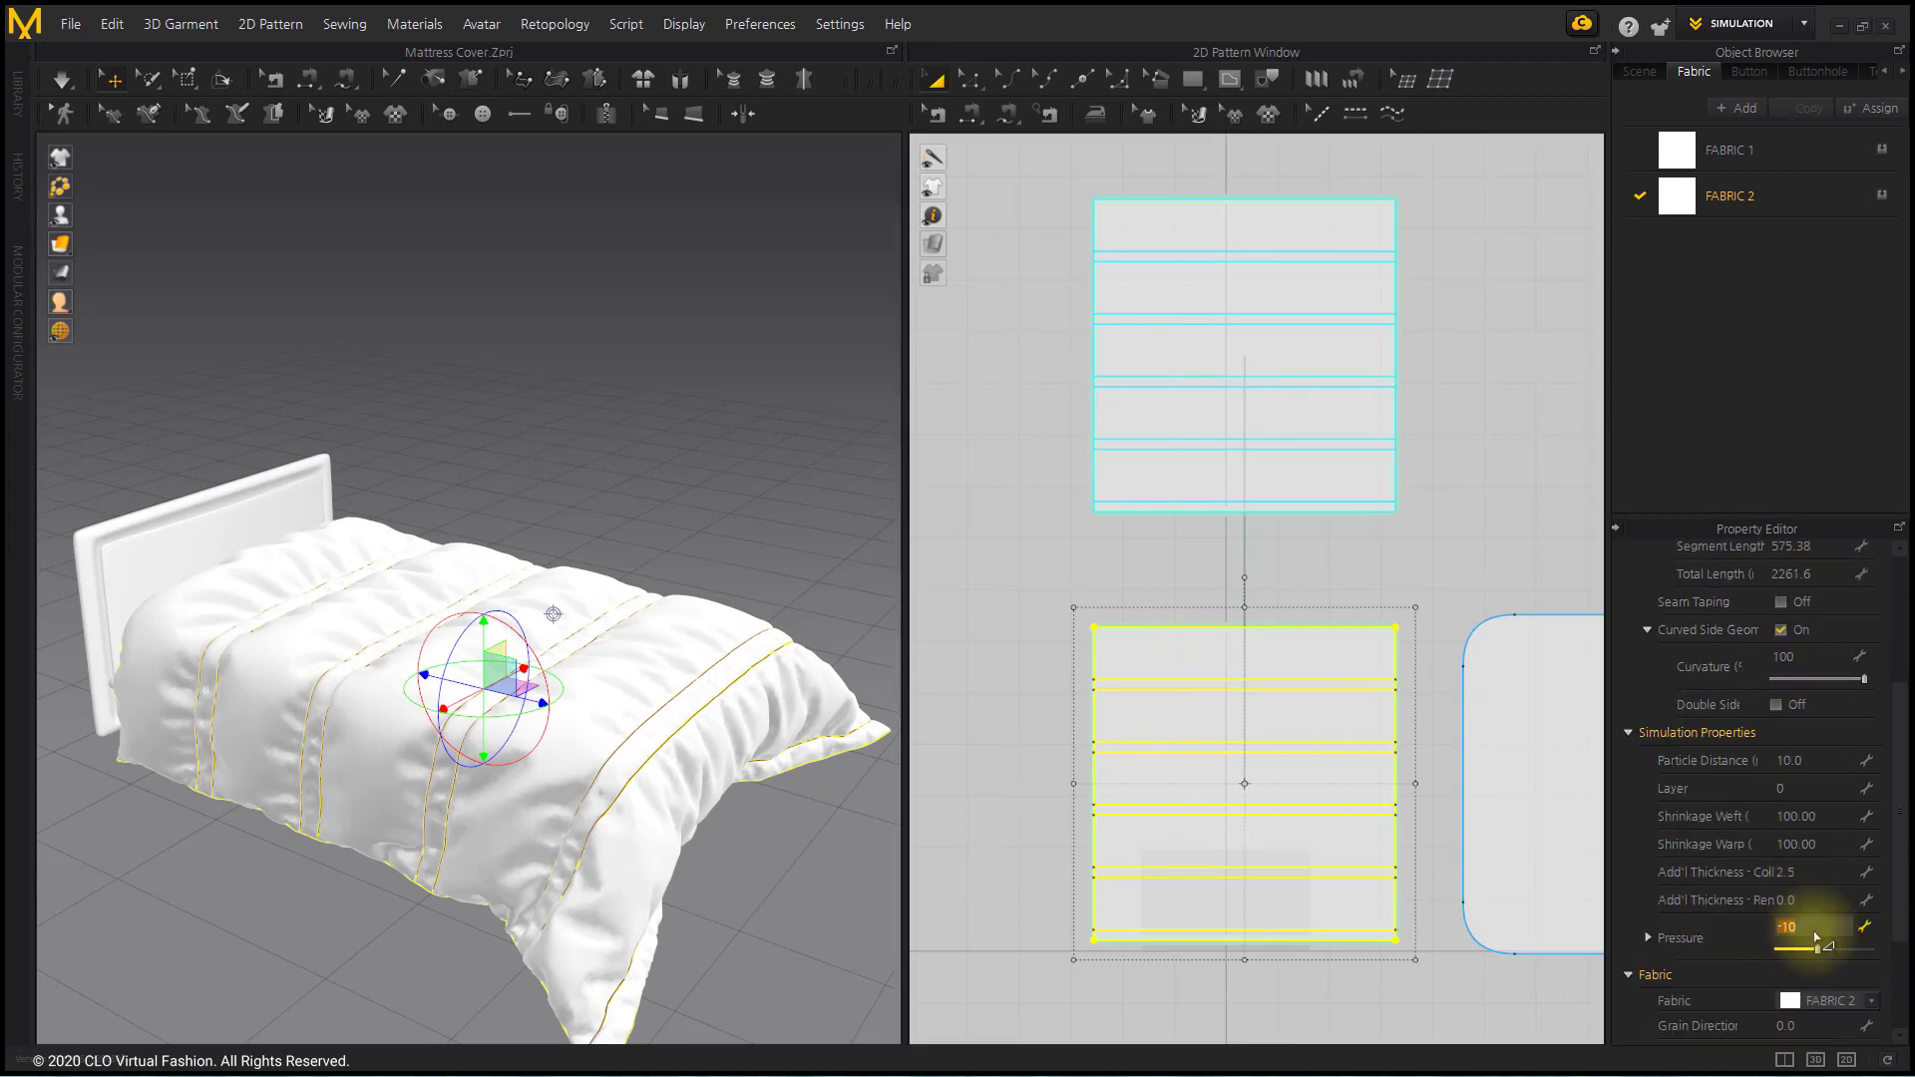
click(201, 222)
mouse_move(513, 696)
right_down()
mouse_move(548, 556)
mouse_move(538, 610)
right_up()
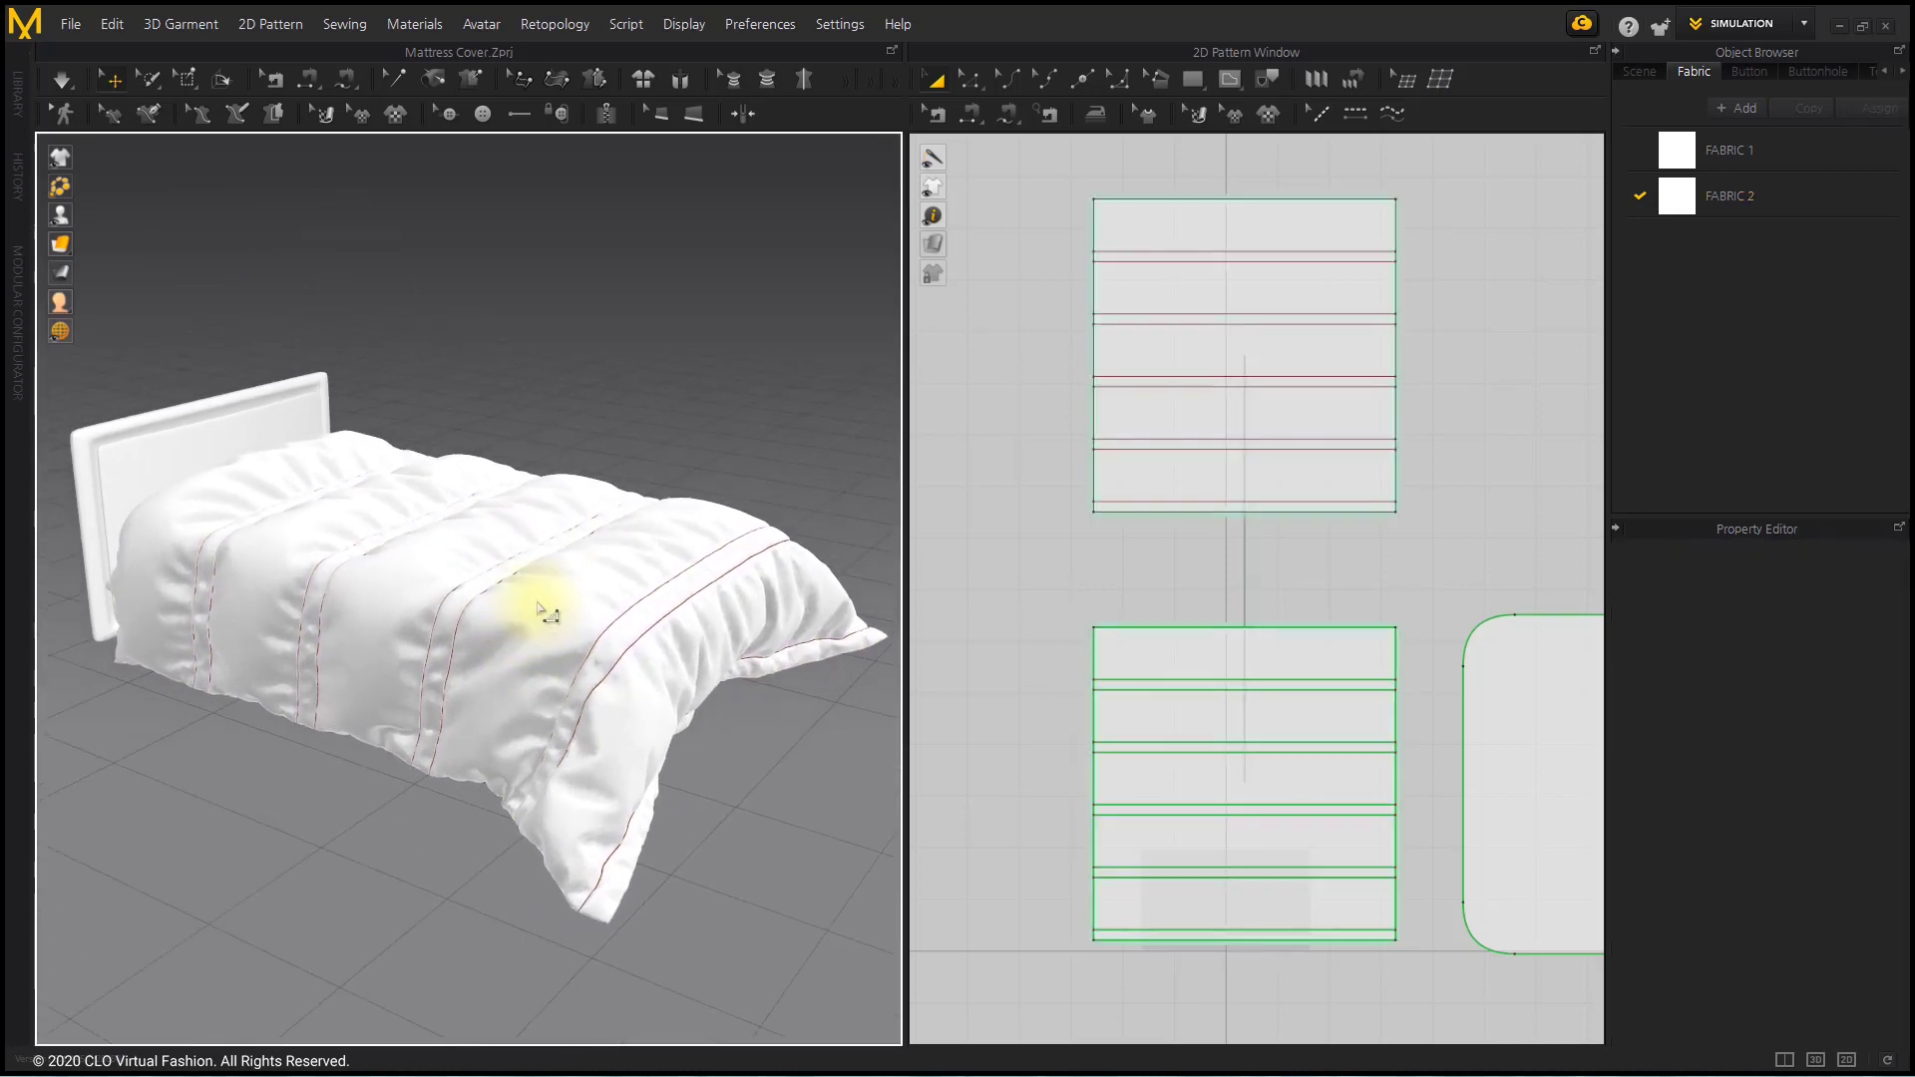
click(61, 79)
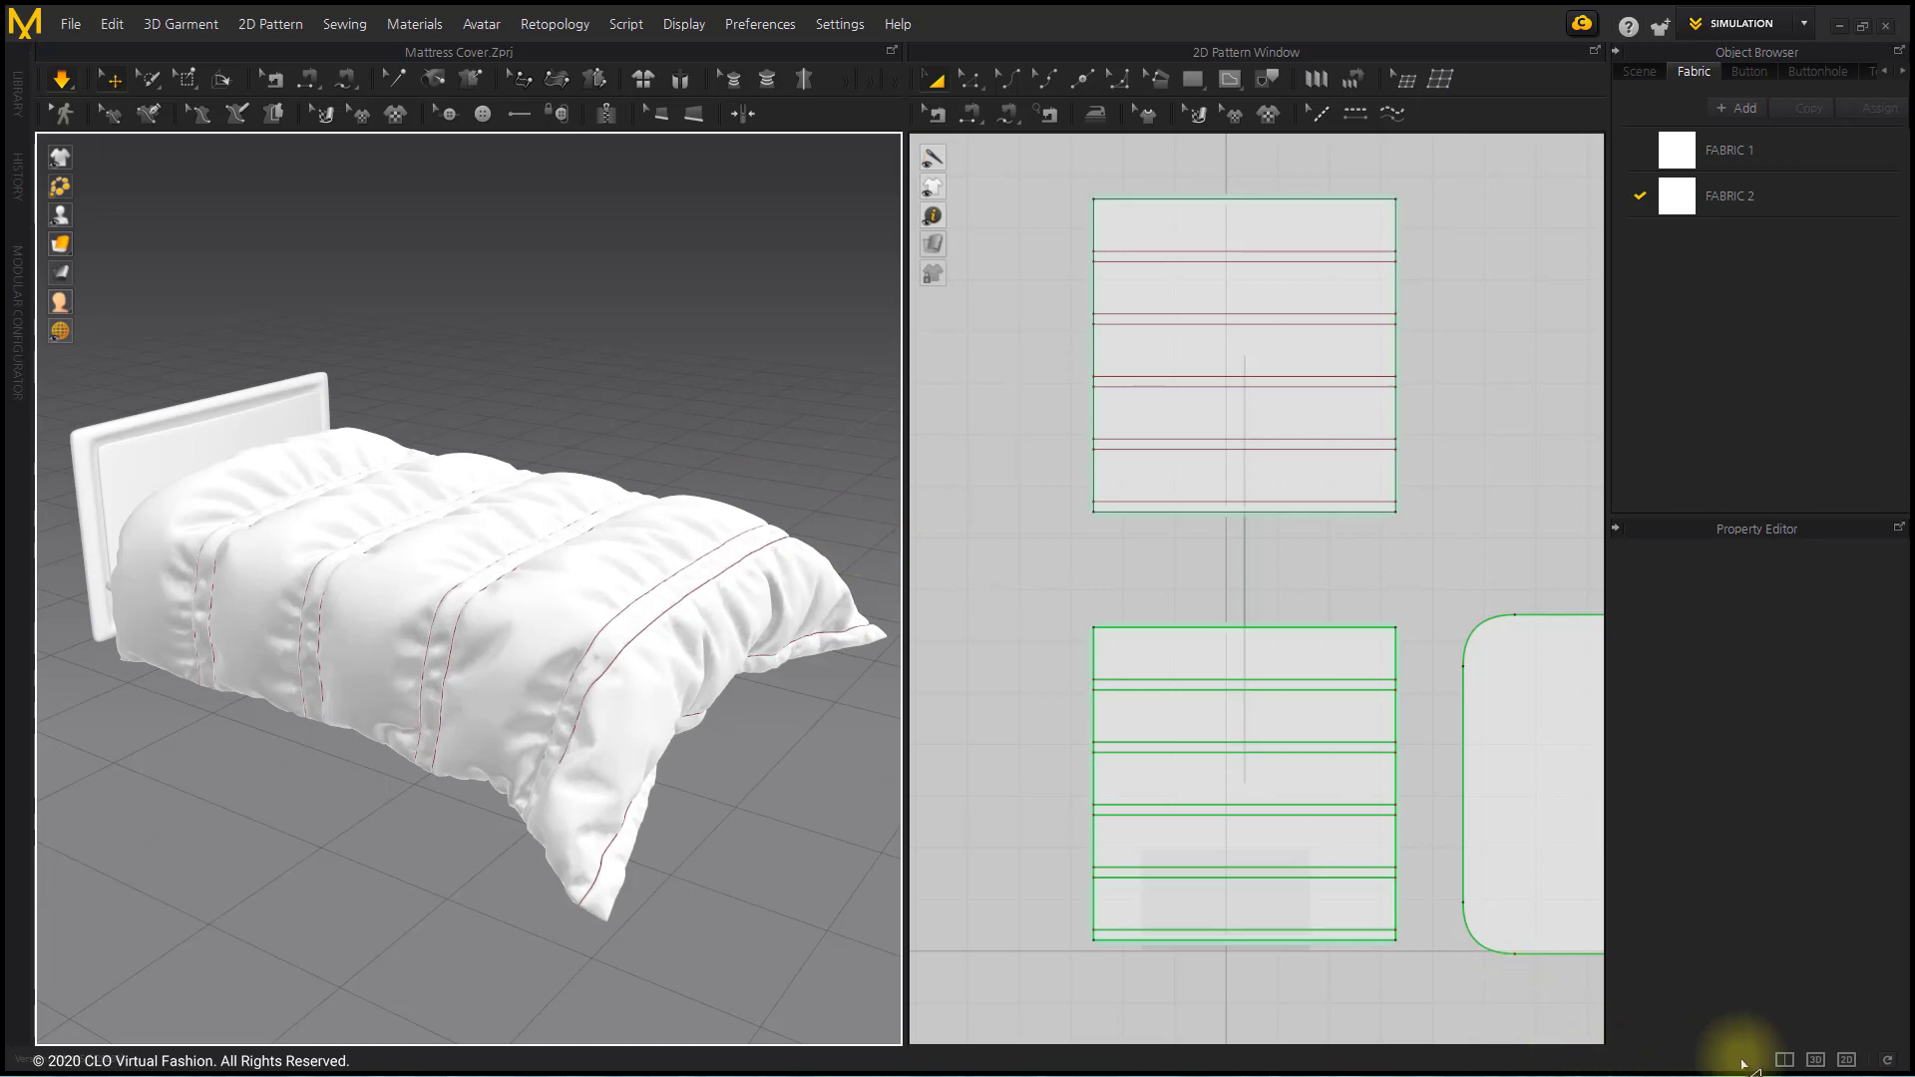
click(1815, 1061)
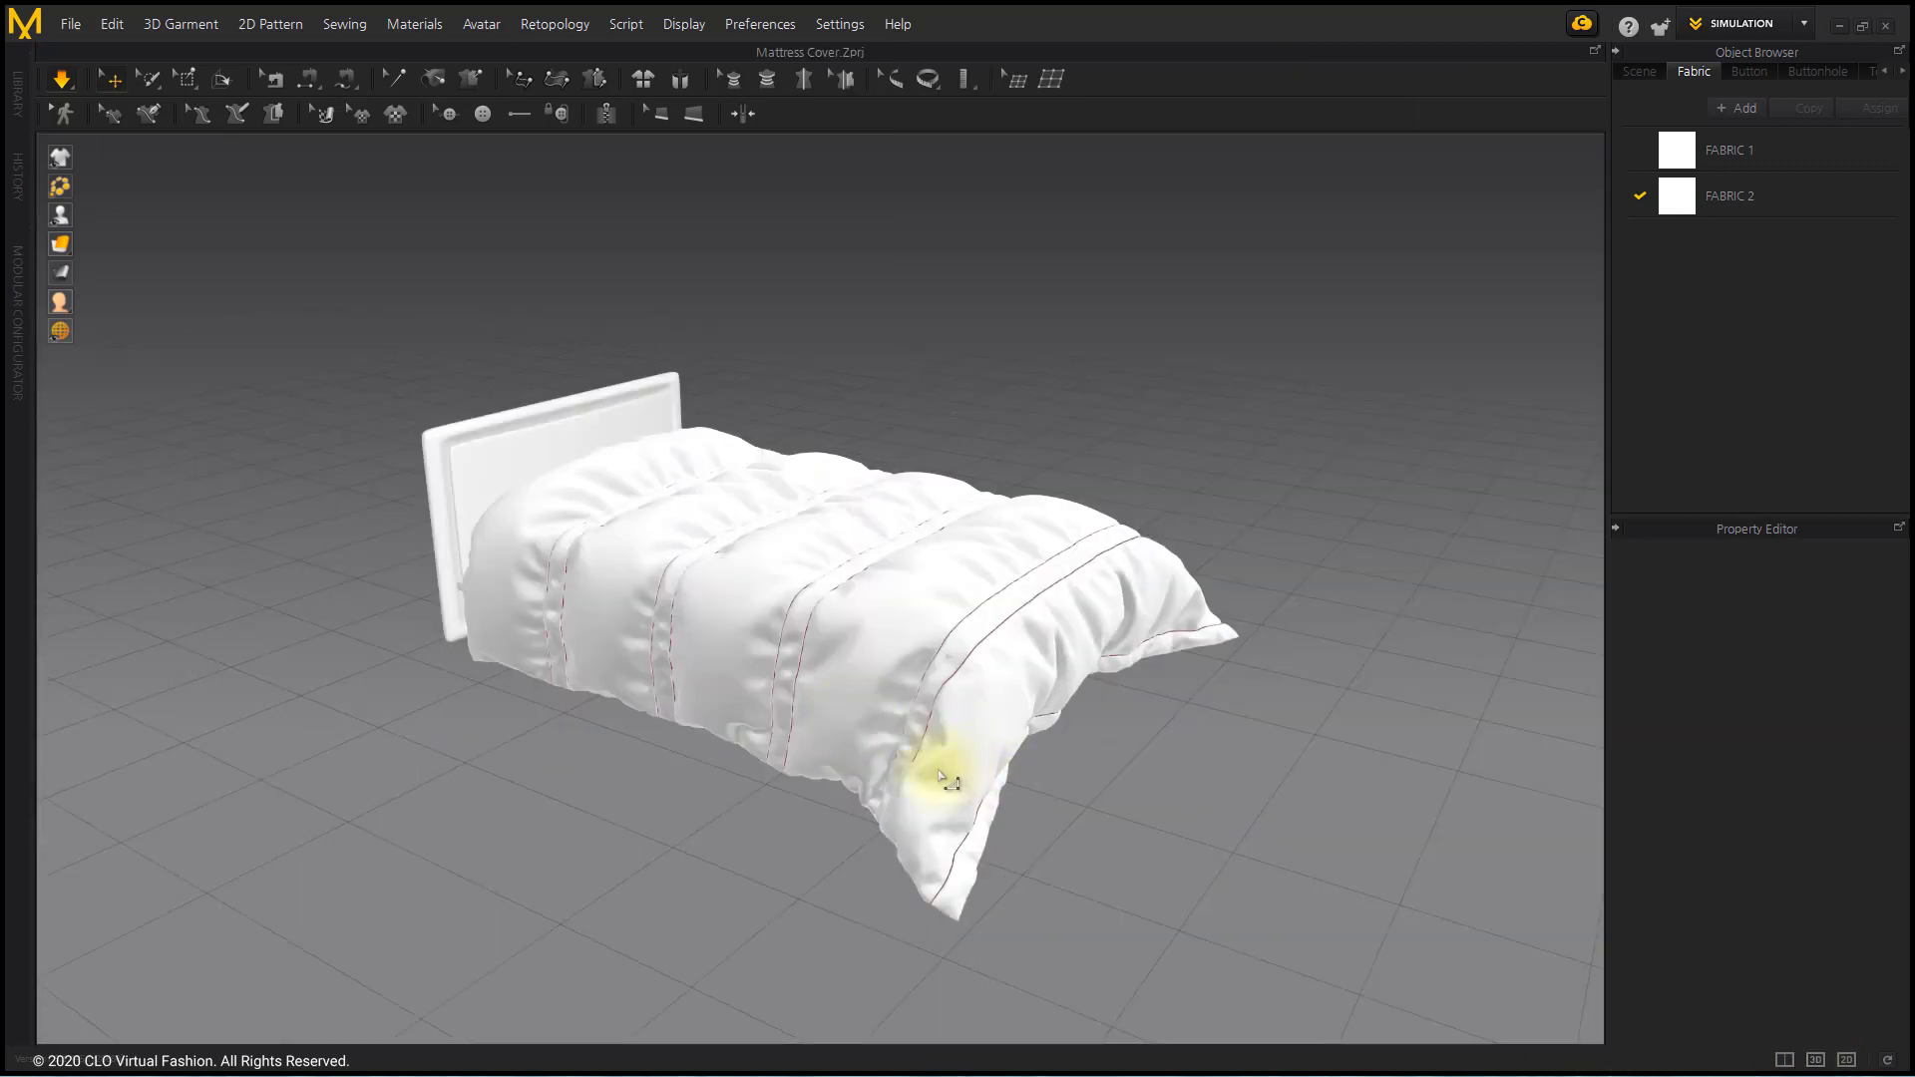
Orbit, zoom and snap to front and side views to inspect the draped comforter.
right_drag(942, 778, 426, 727)
click(897, 769)
scroll(832, 733, up, 5)
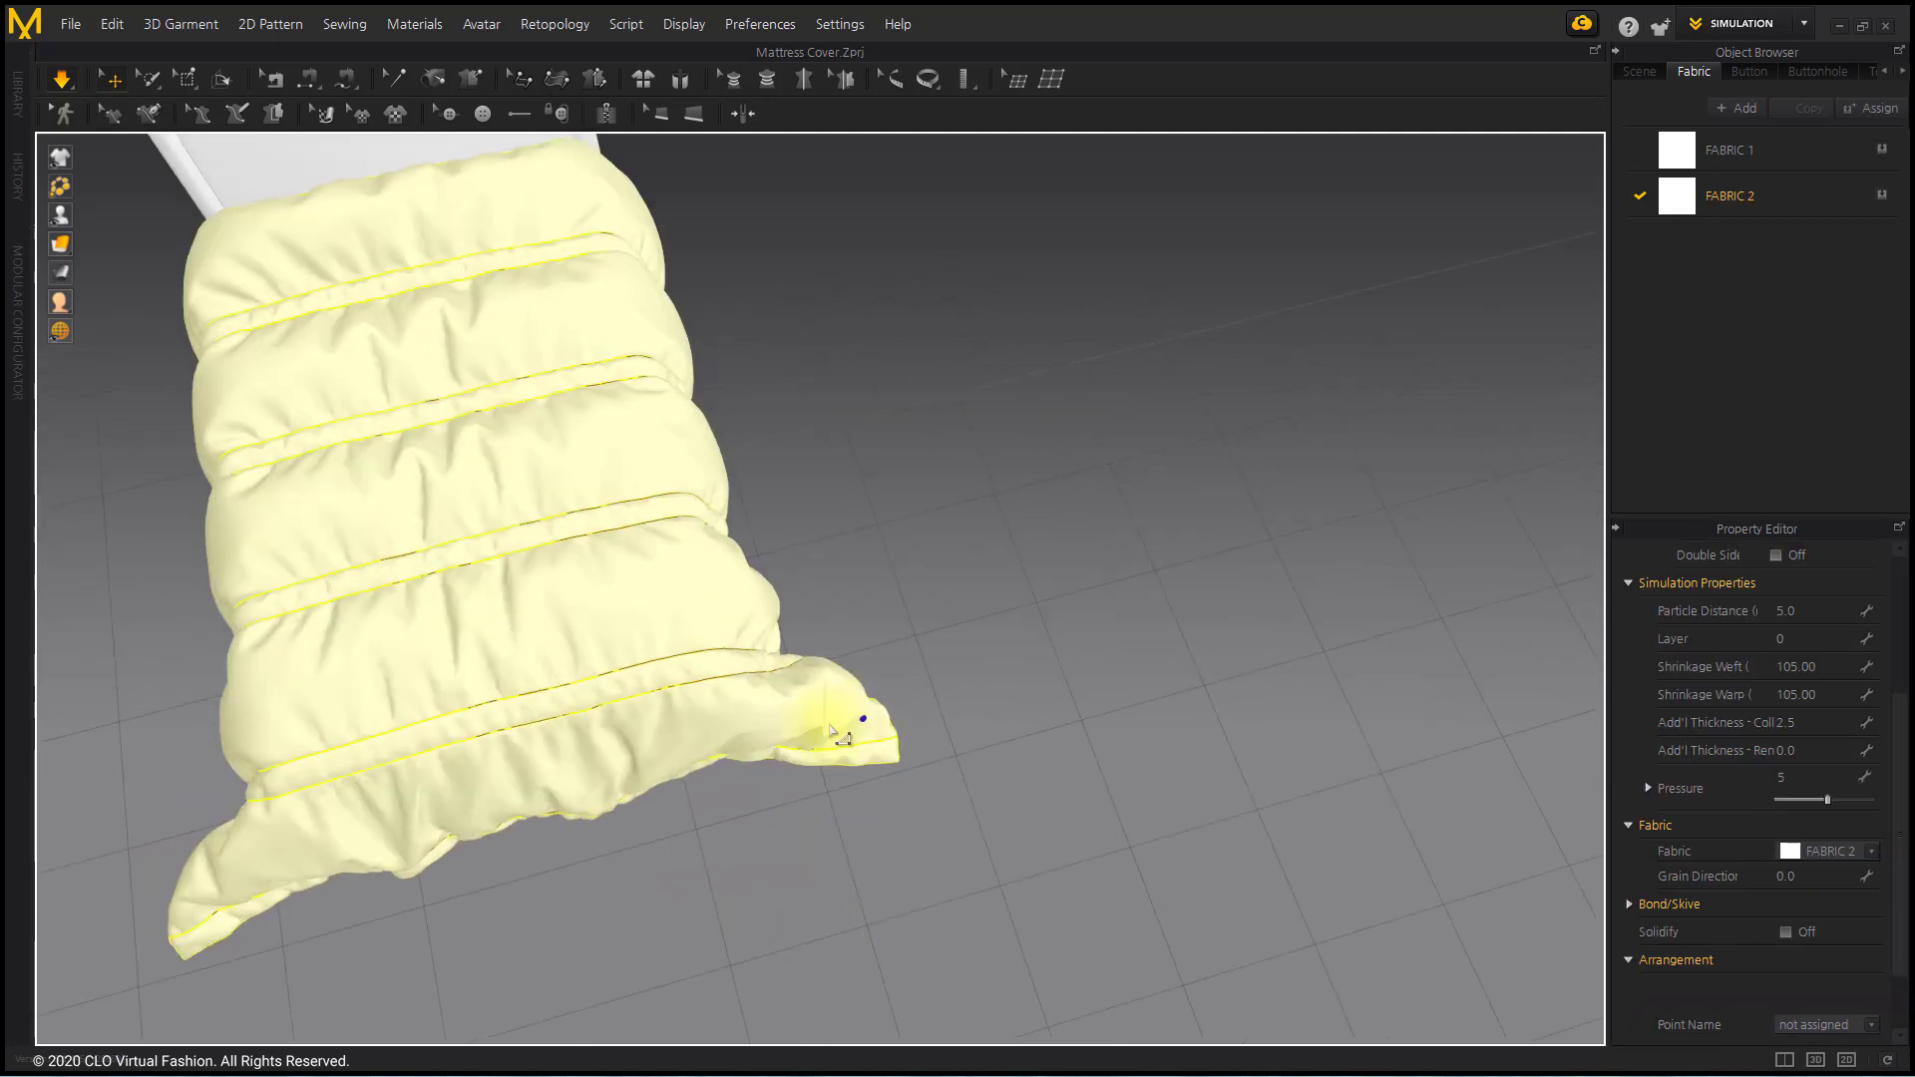
scroll(256, 812, down, 5)
mouse_move(256, 812)
right_down()
mouse_move(735, 748)
mouse_move(240, 927)
right_up()
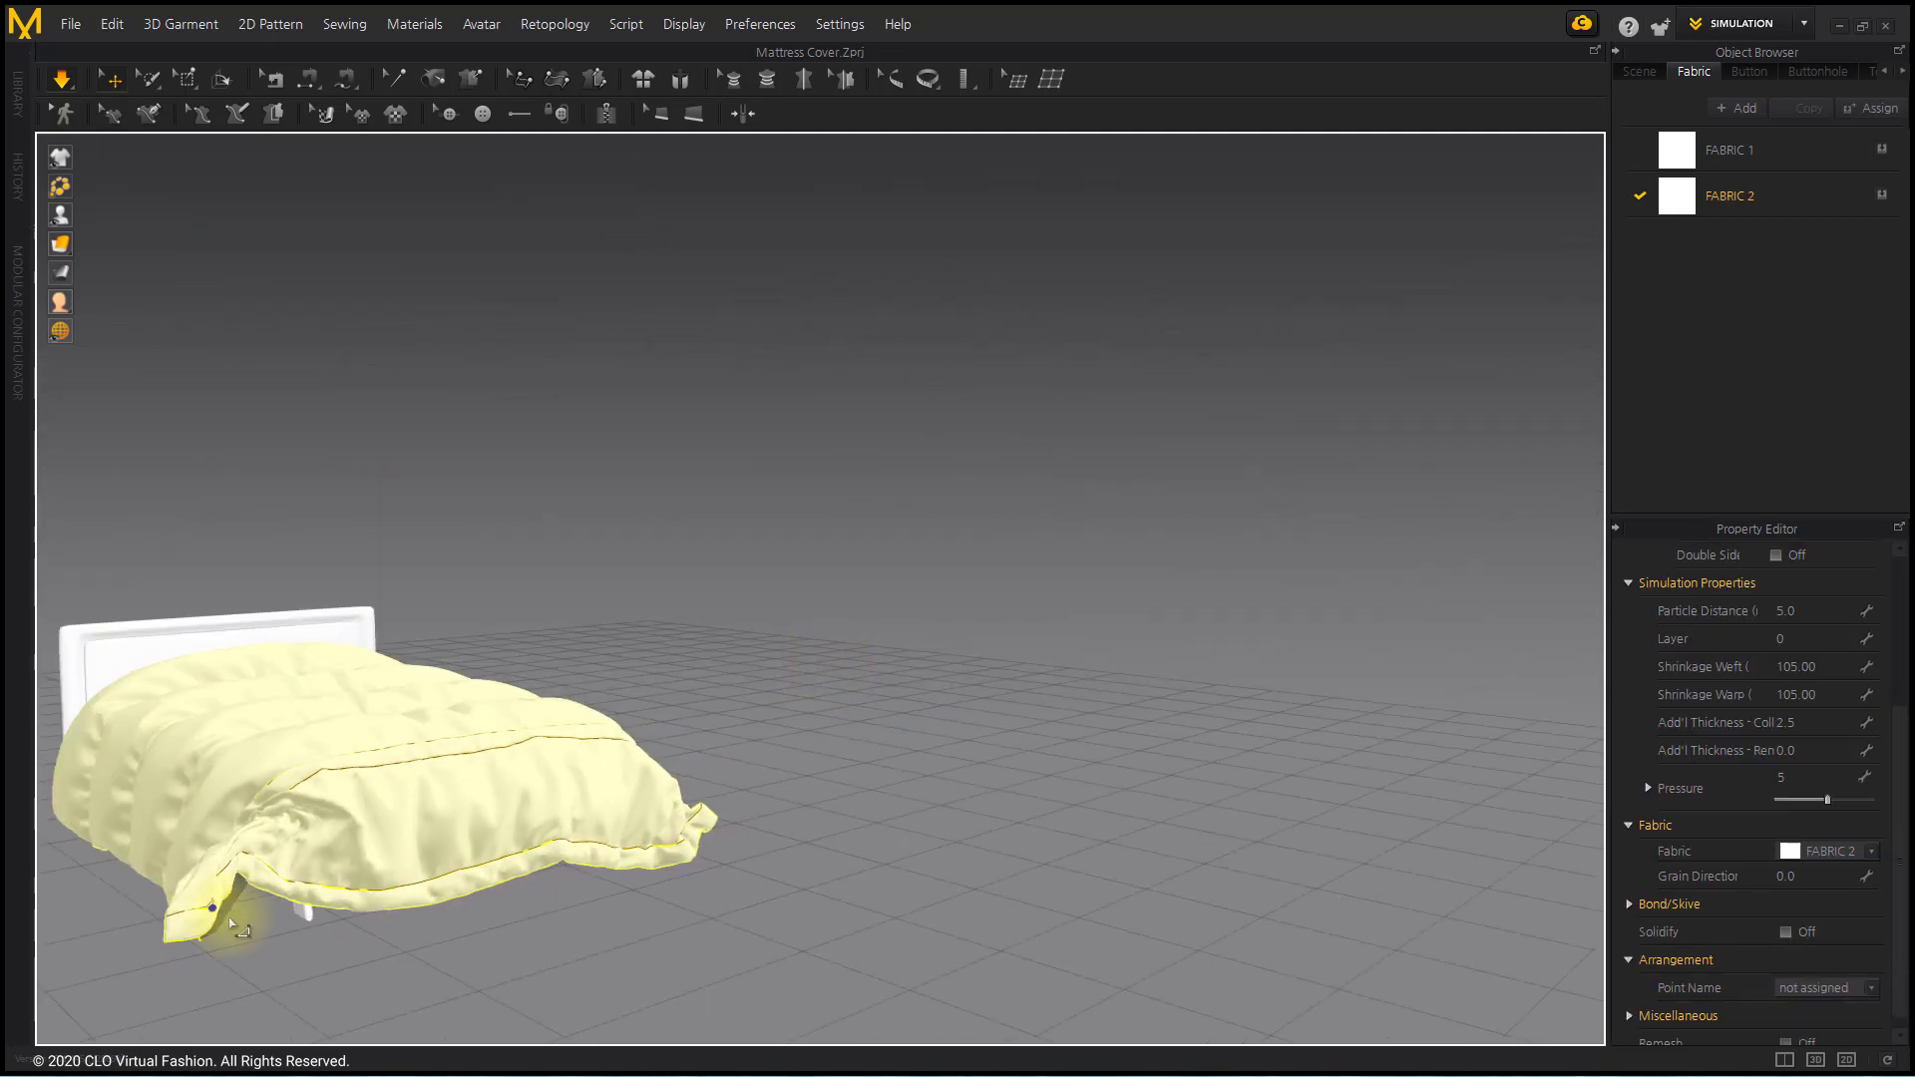
right_drag(671, 855, 264, 961)
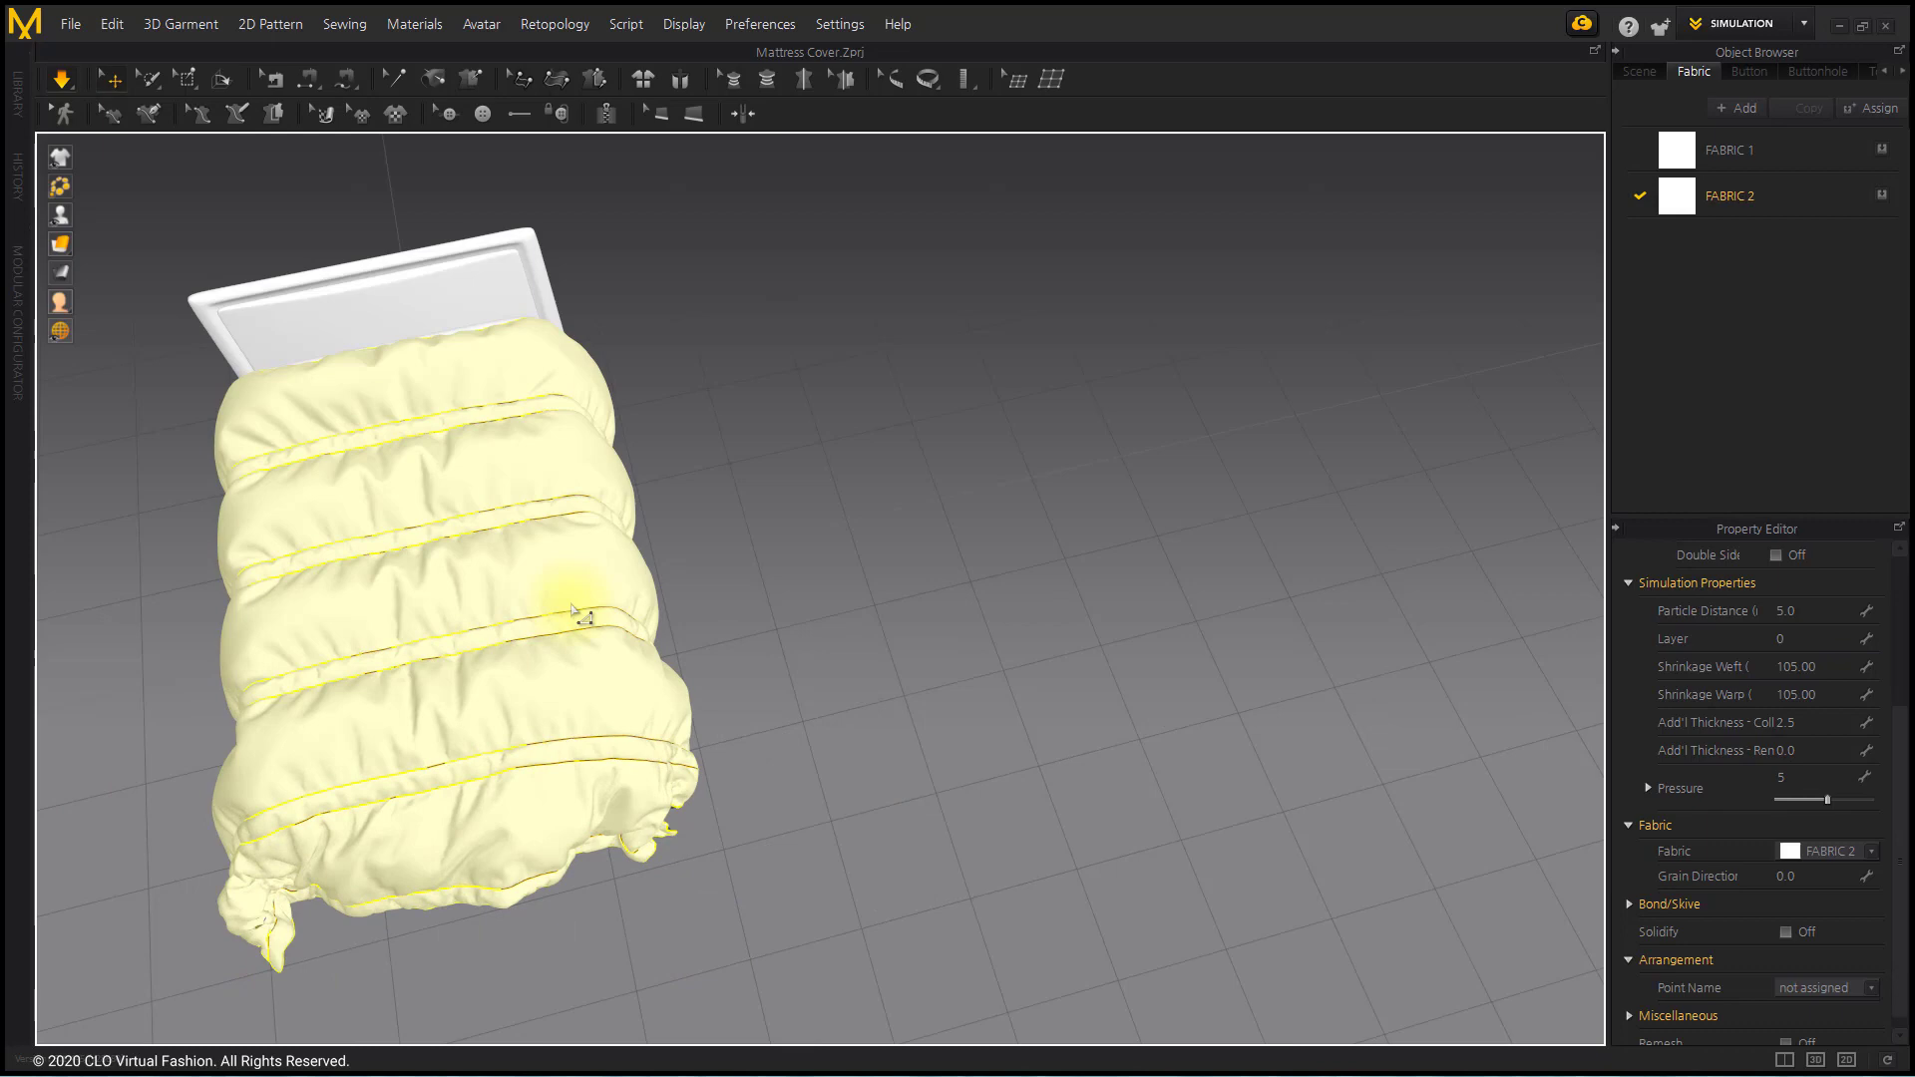
key(2)
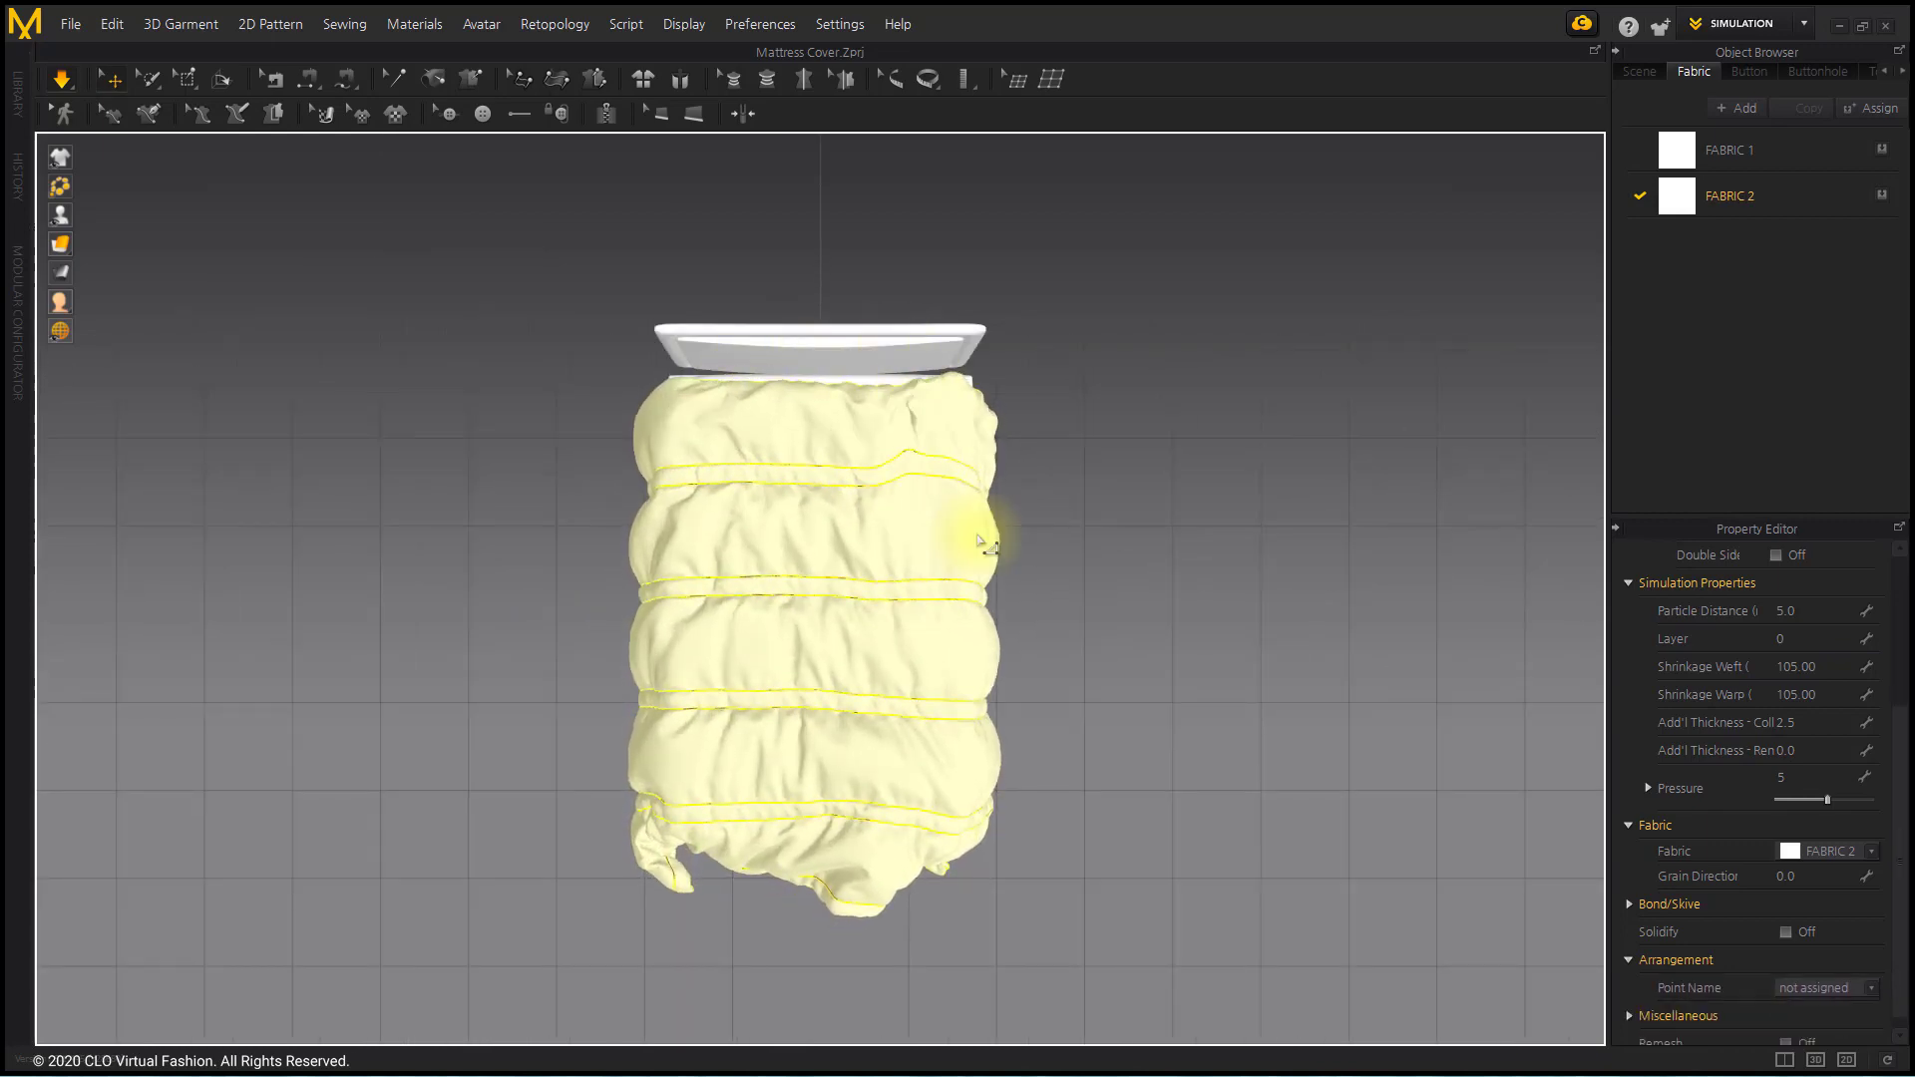
key(4)
mouse_move(977, 540)
right_down()
mouse_move(1169, 619)
mouse_move(1147, 513)
right_up()
scroll(1215, 474, up, 5)
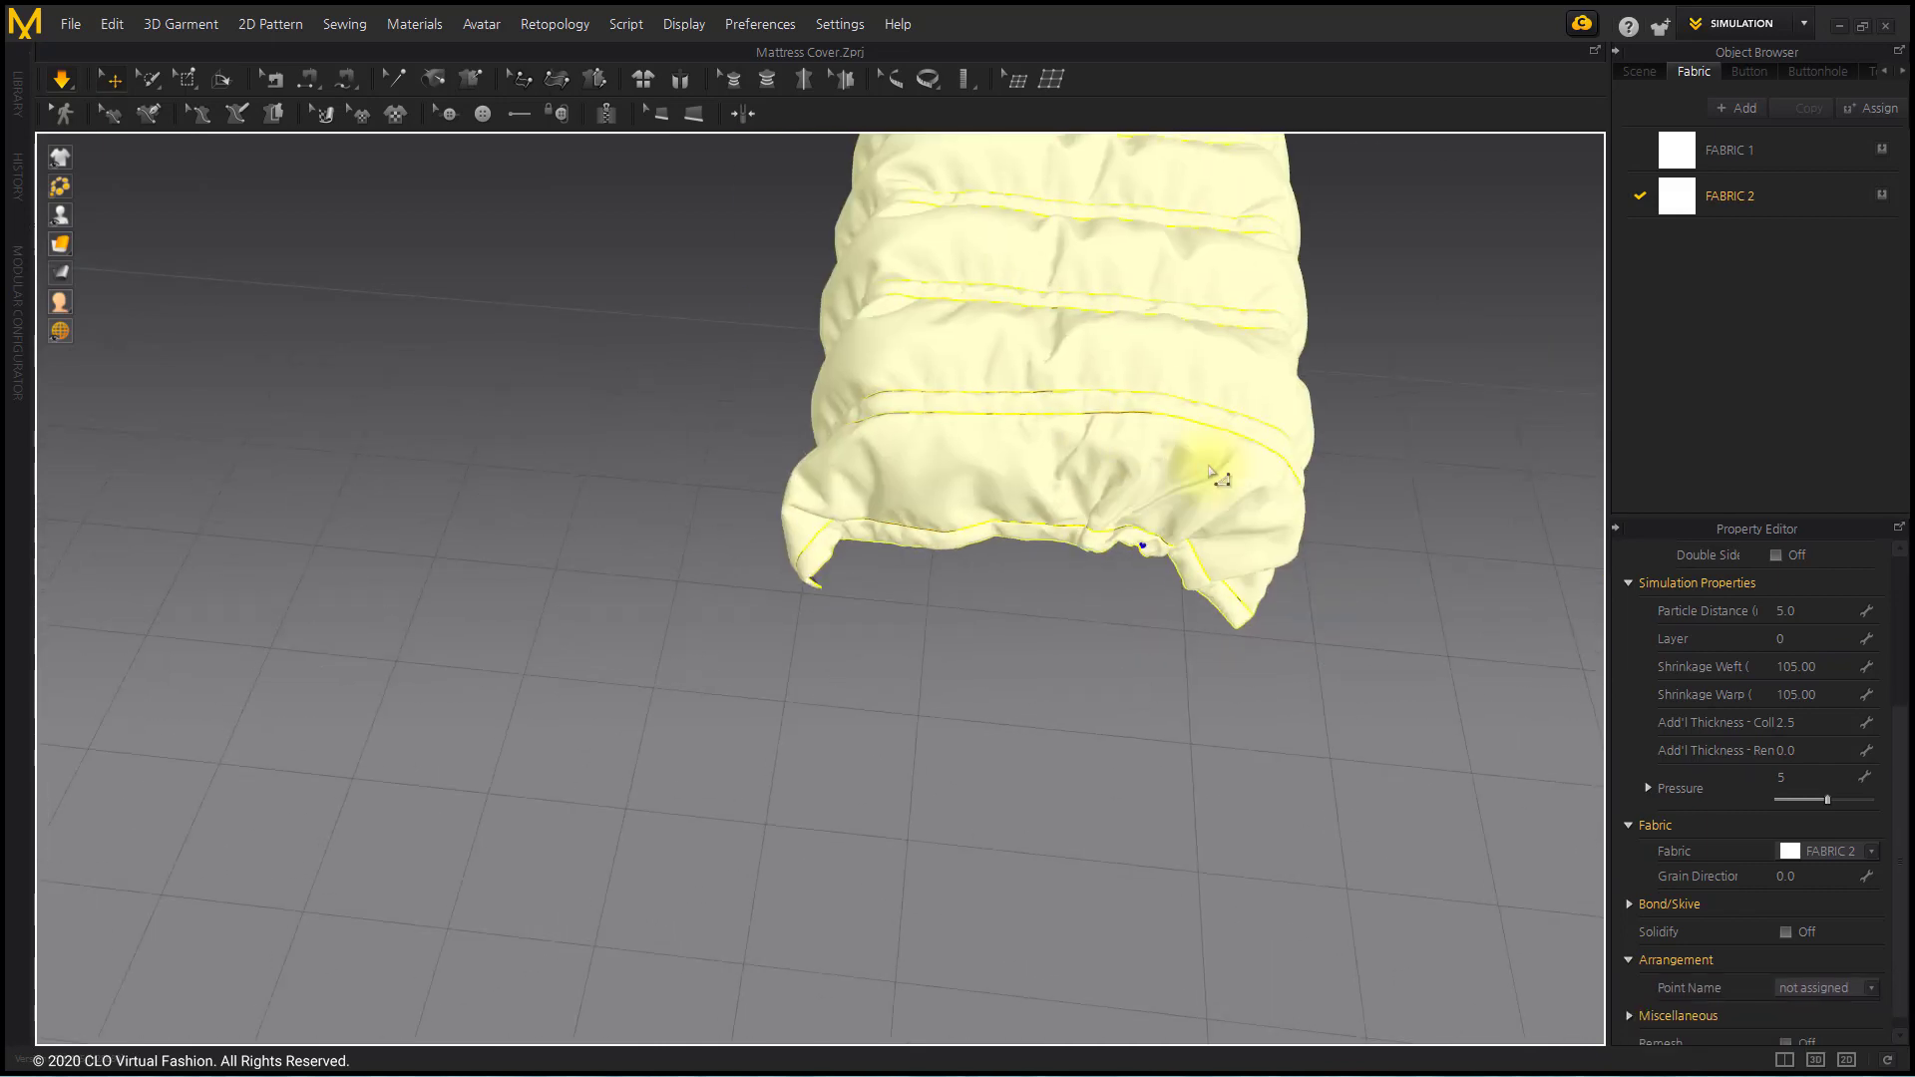
scroll(1215, 473, down, 5)
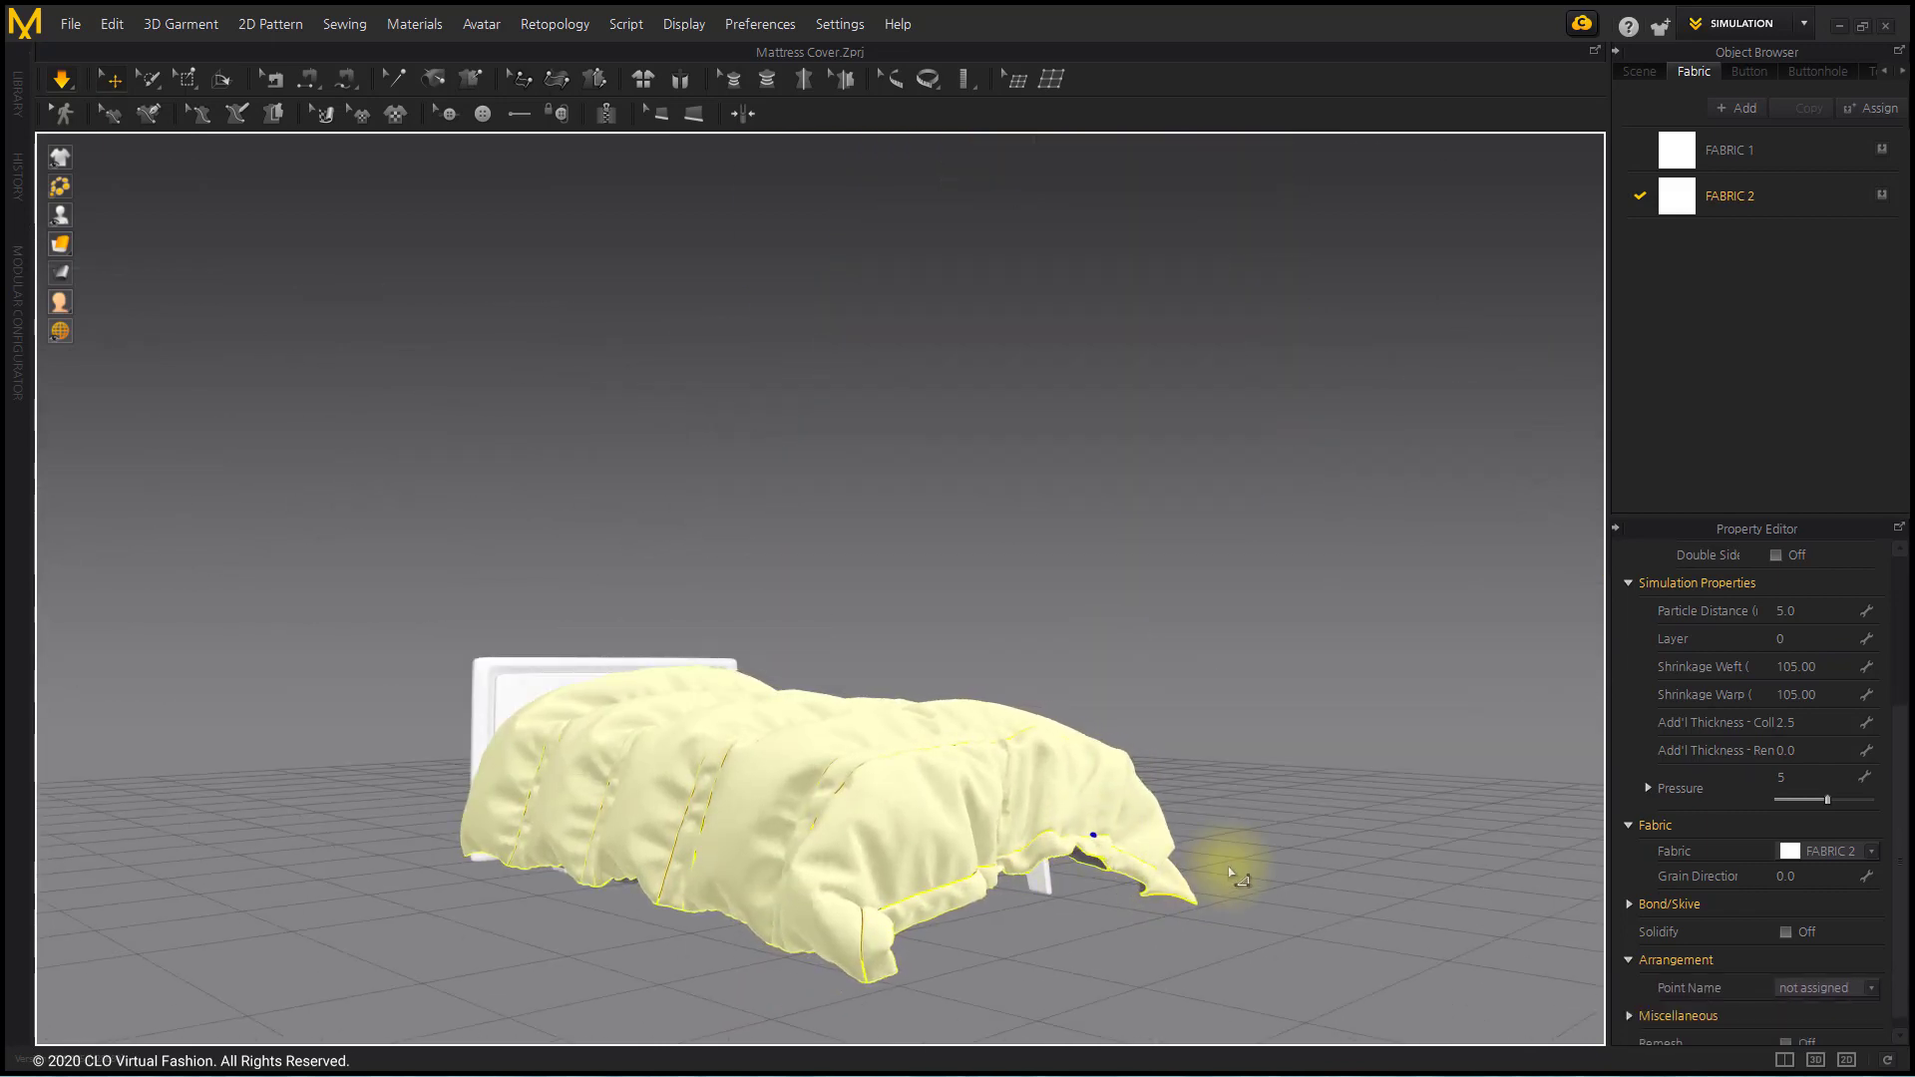
Stop the cloth simulation and select the duvet to show its properties.
key(space)
mouse_move(1237, 878)
right_down()
mouse_move(1026, 662)
mouse_move(943, 678)
right_up()
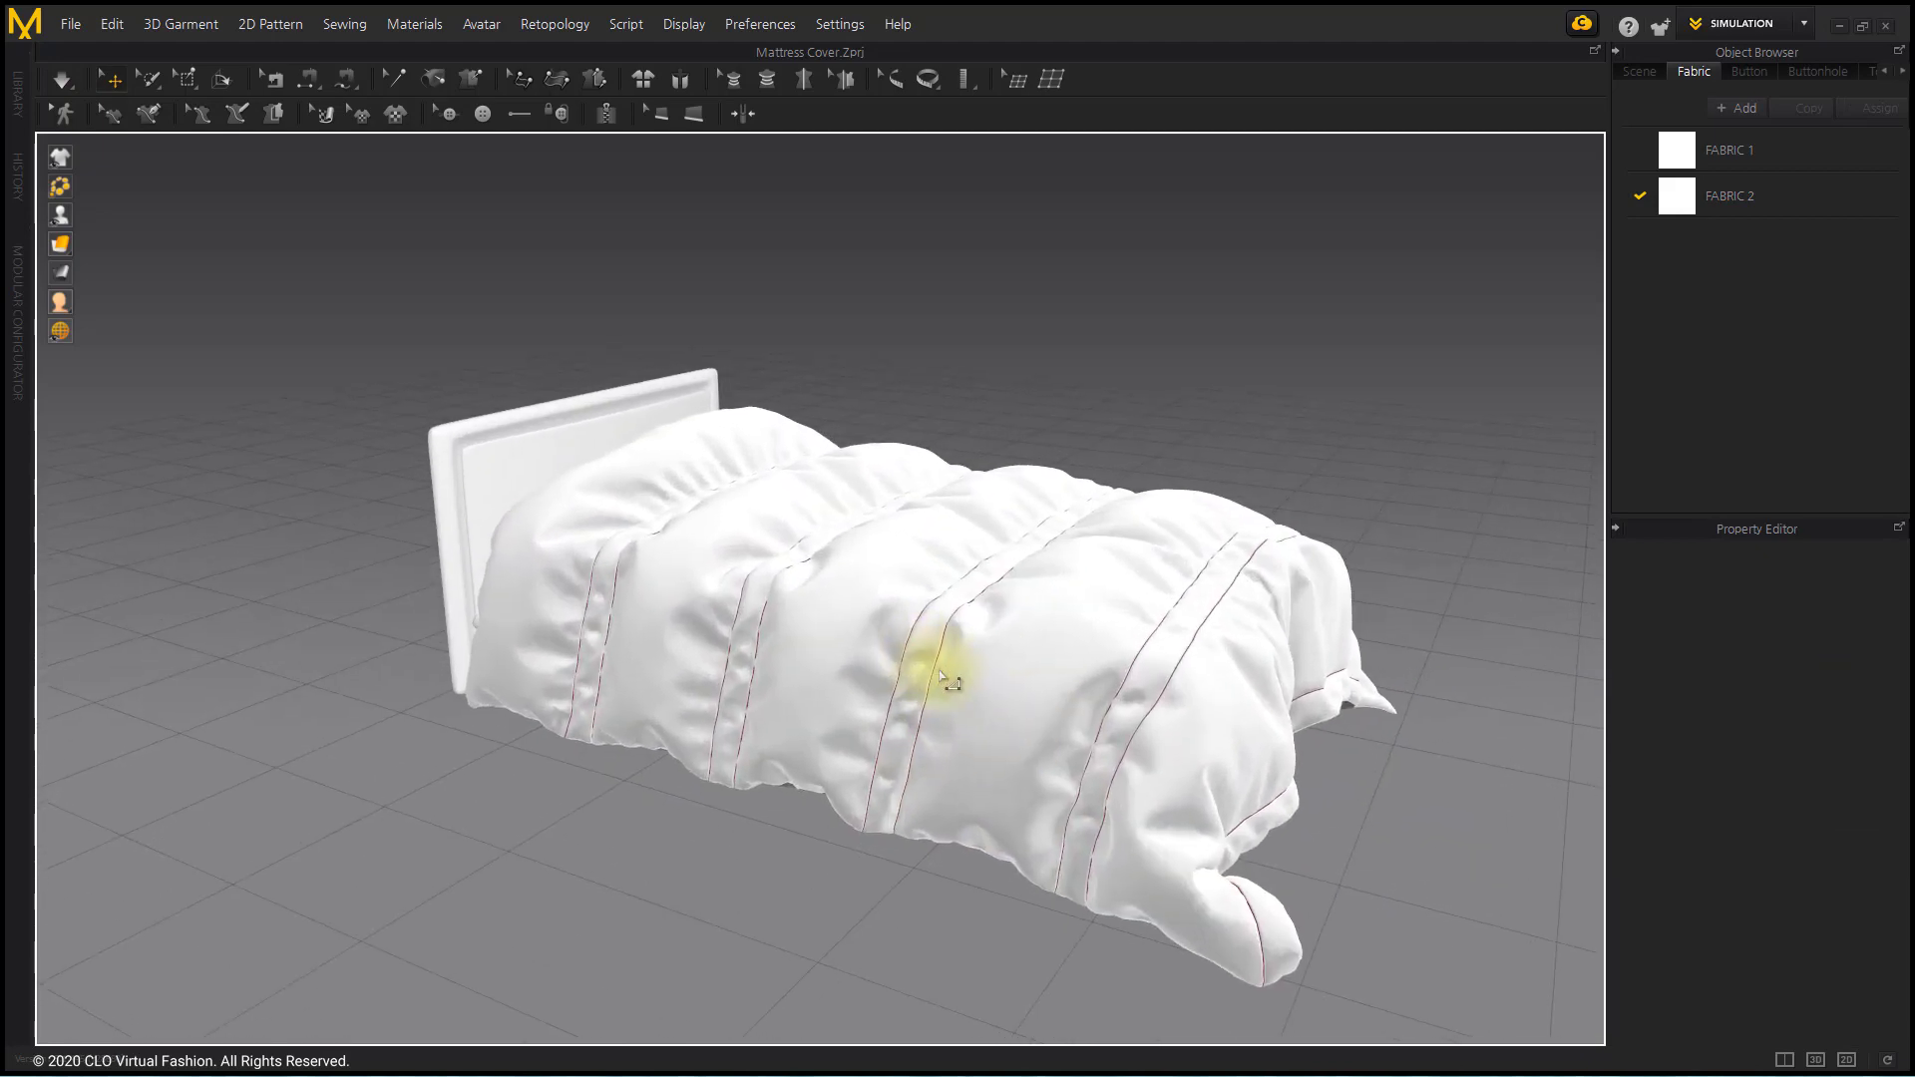
click(1036, 628)
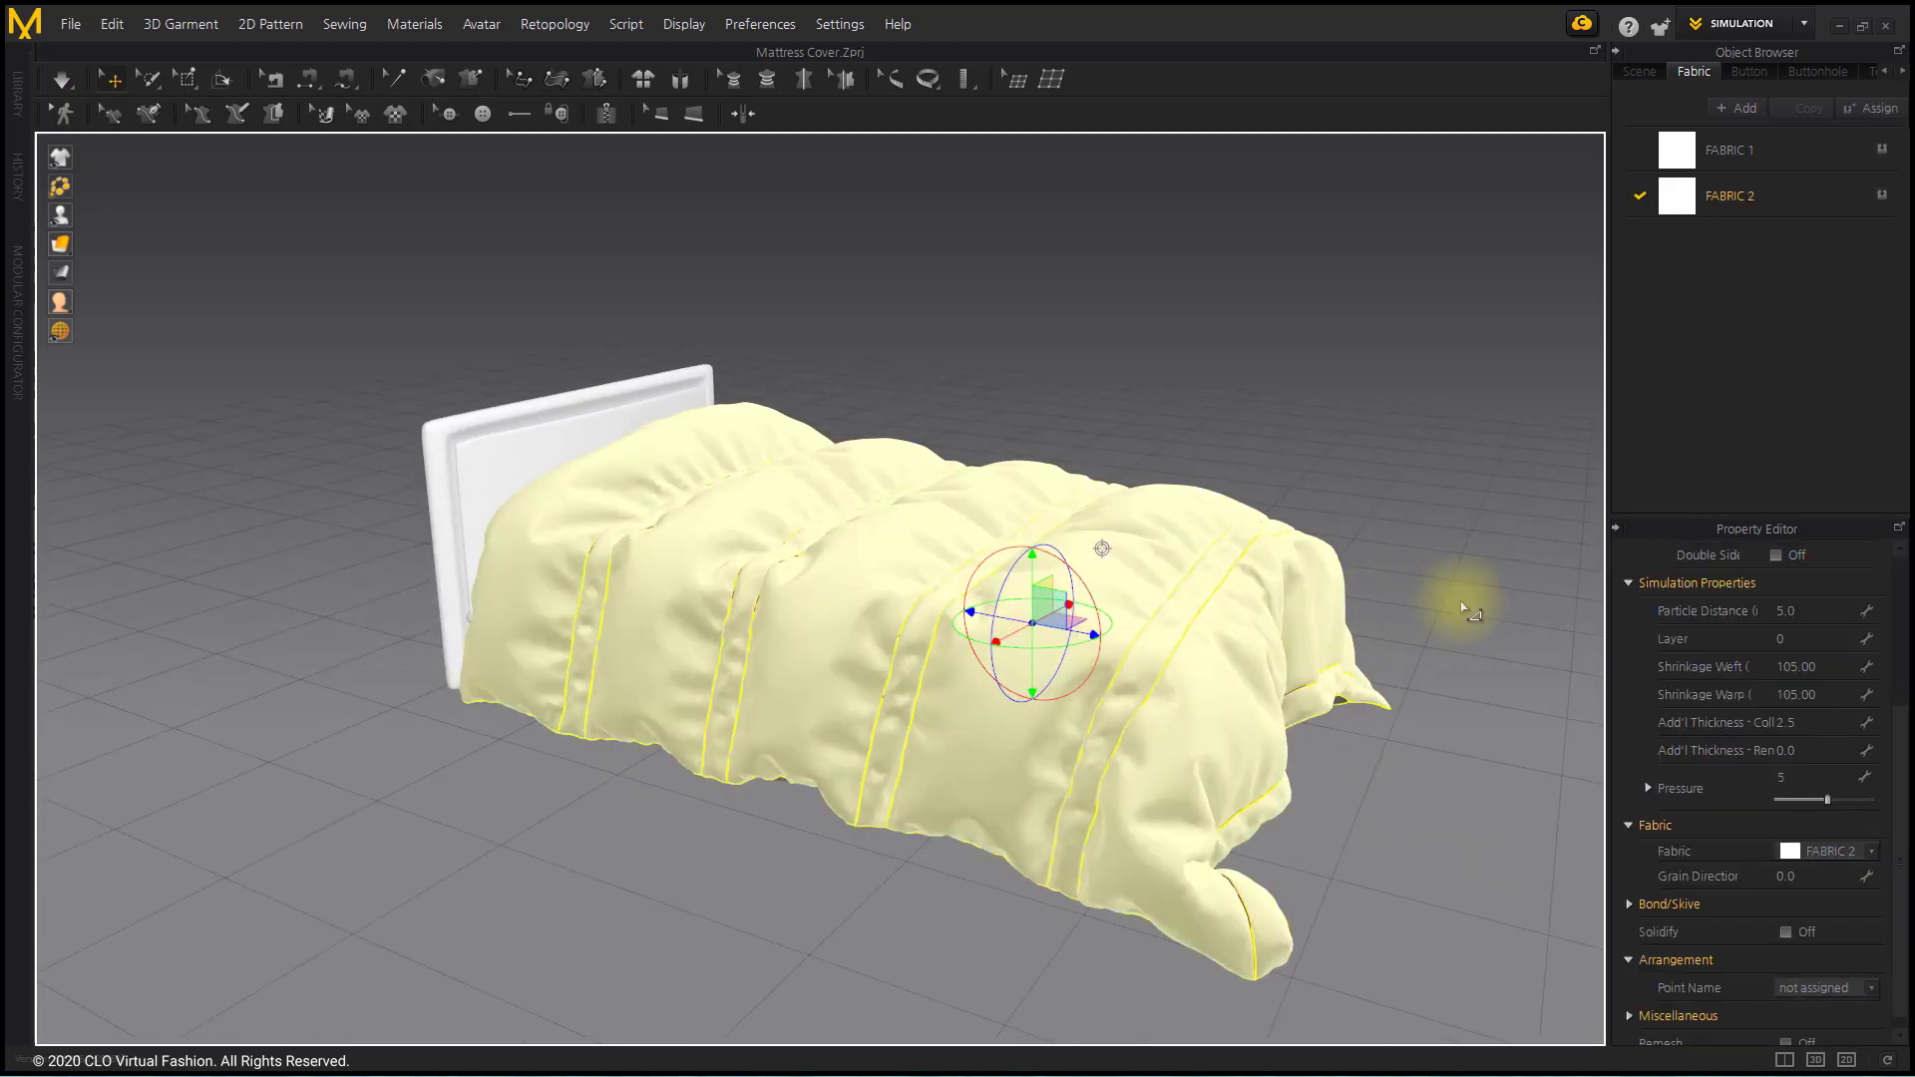
Set the duvet's particle distance to 3, accept the slower-simulation warning, and re-simulate.
click(1810, 610)
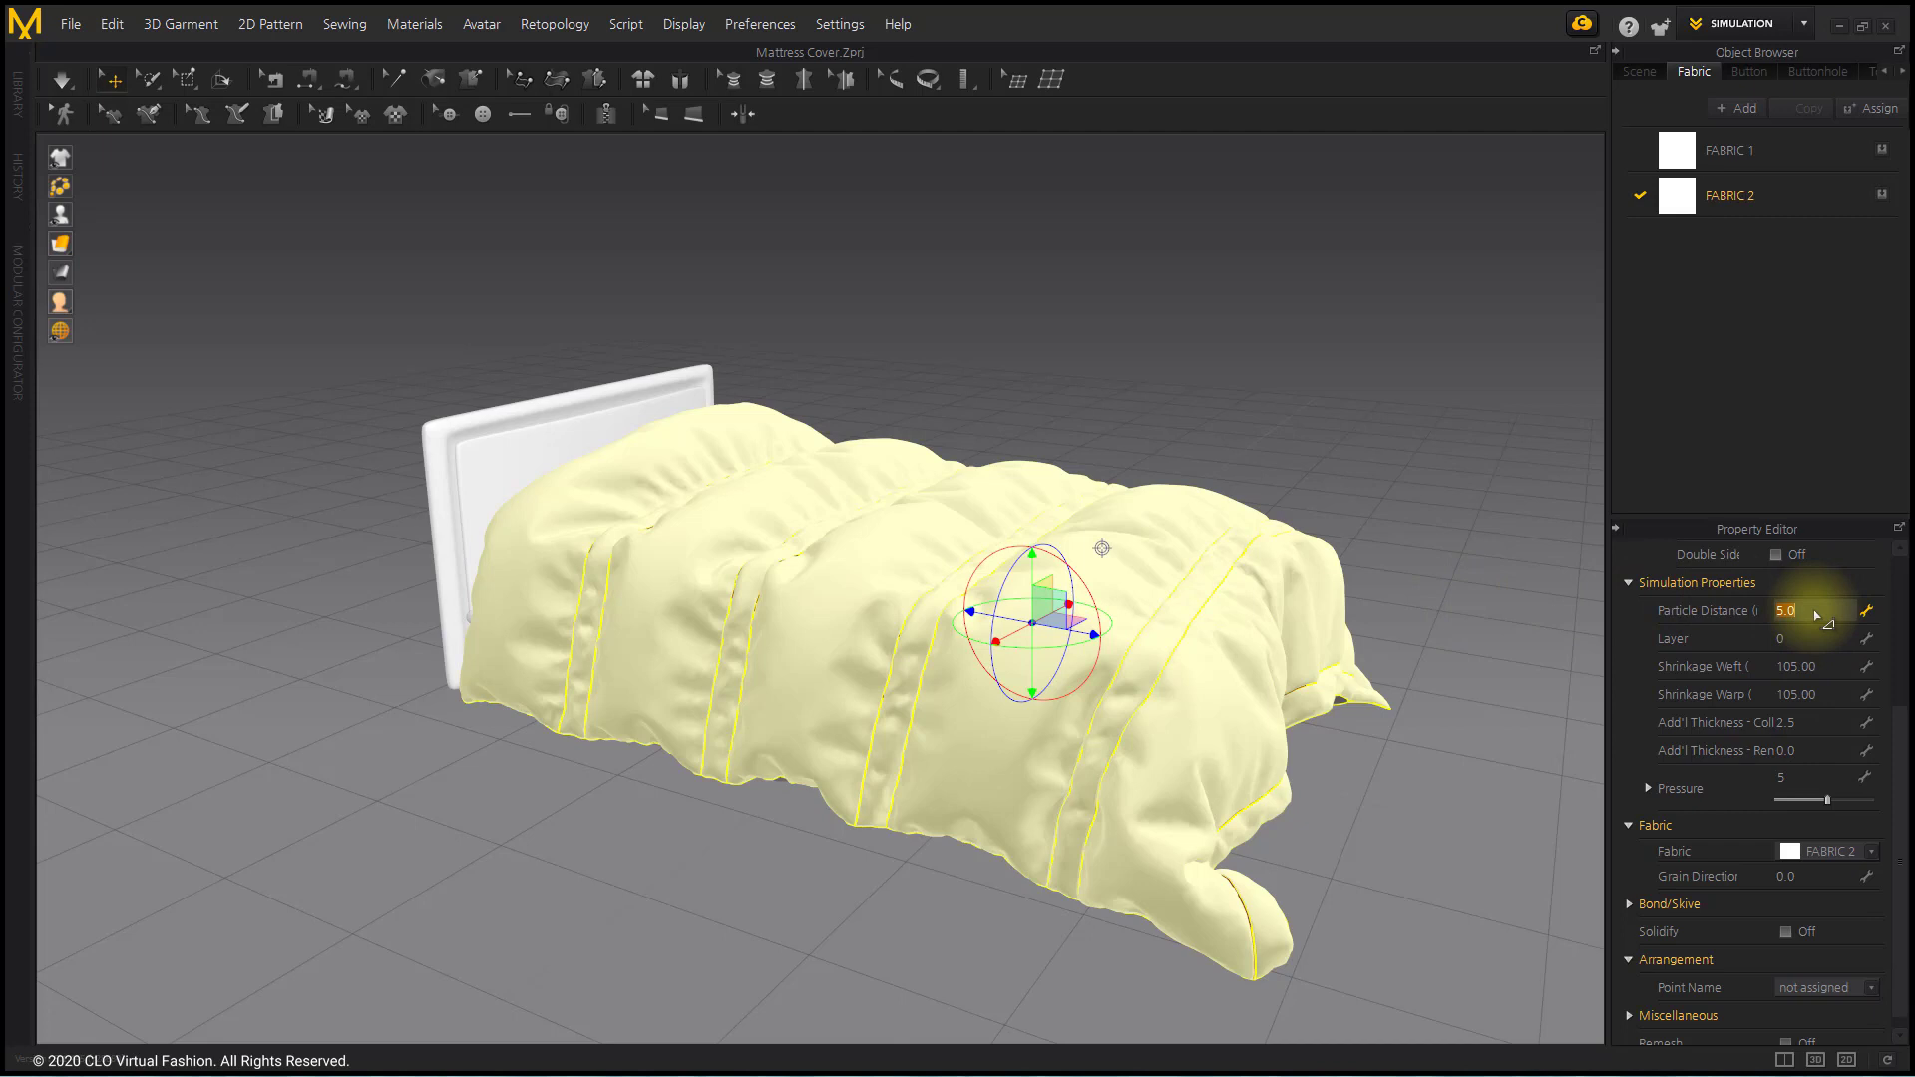
text(3)
key(Return)
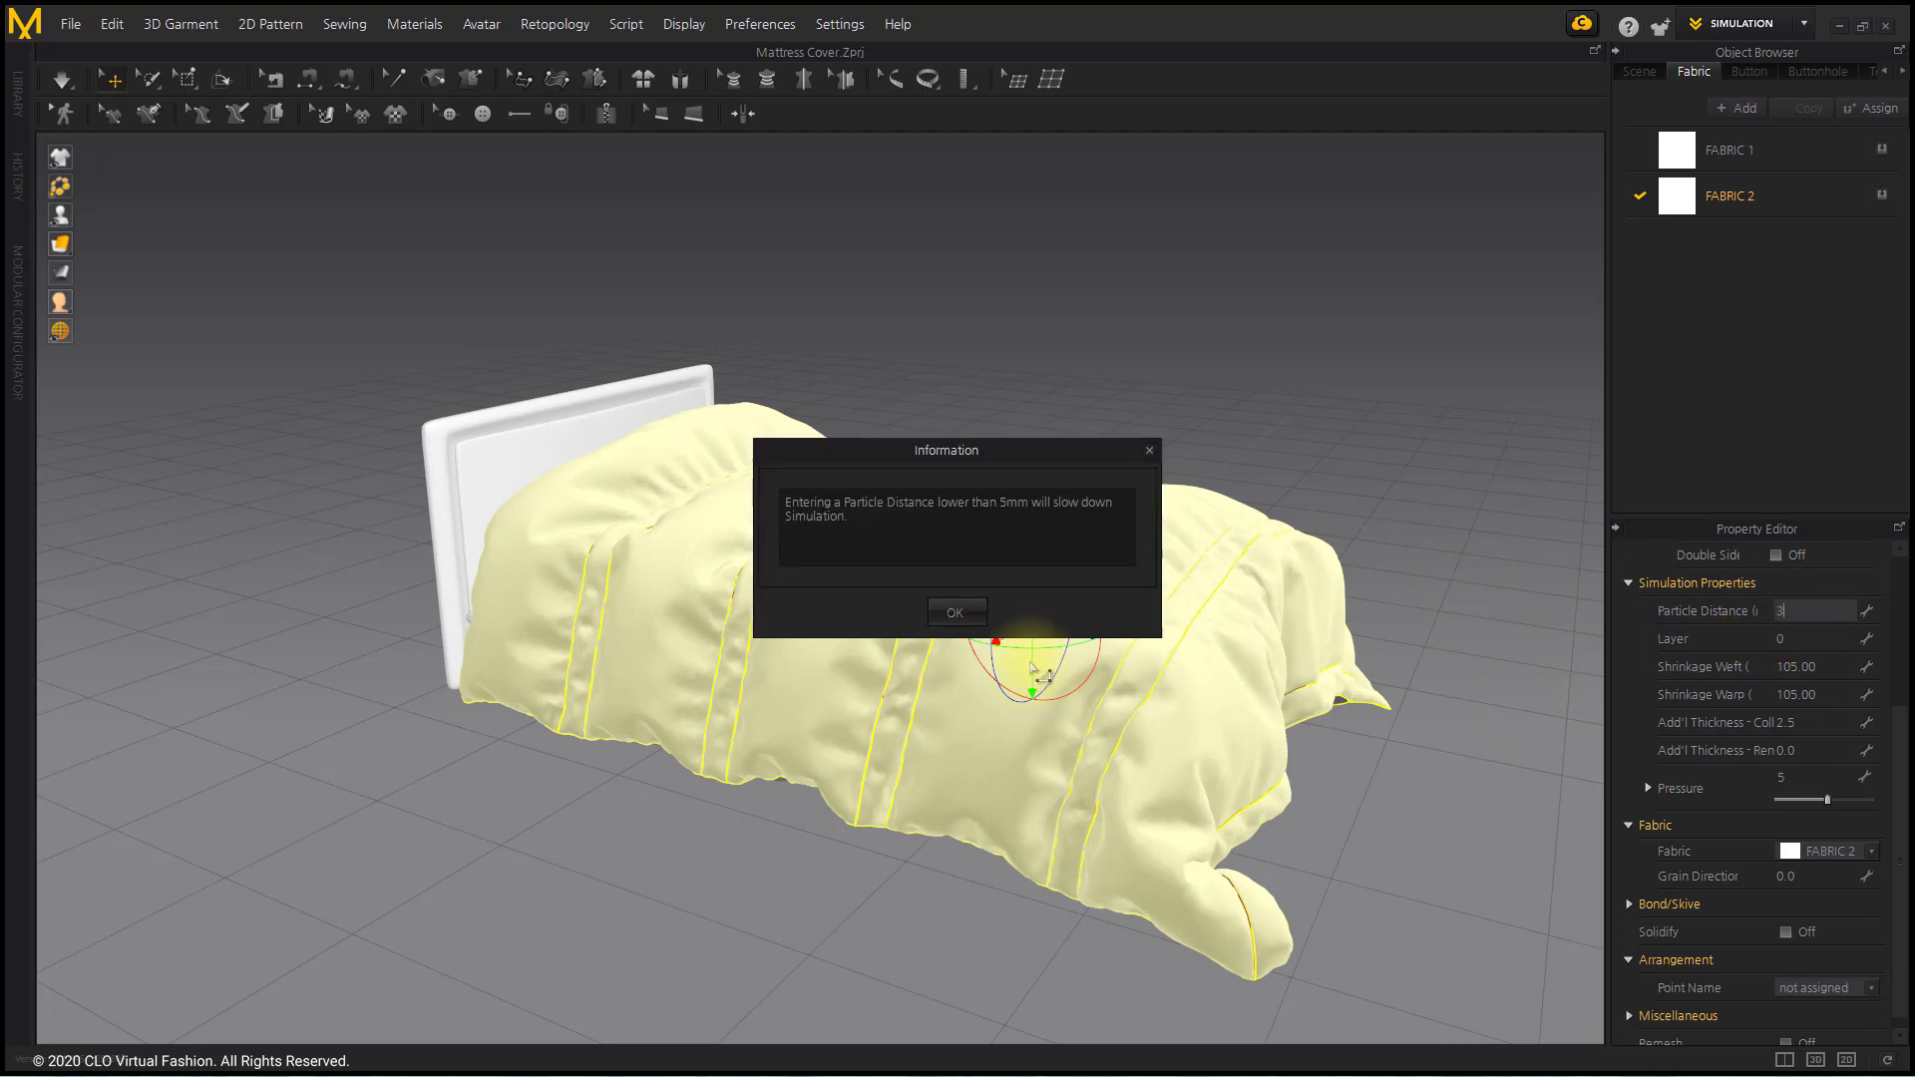
click(949, 610)
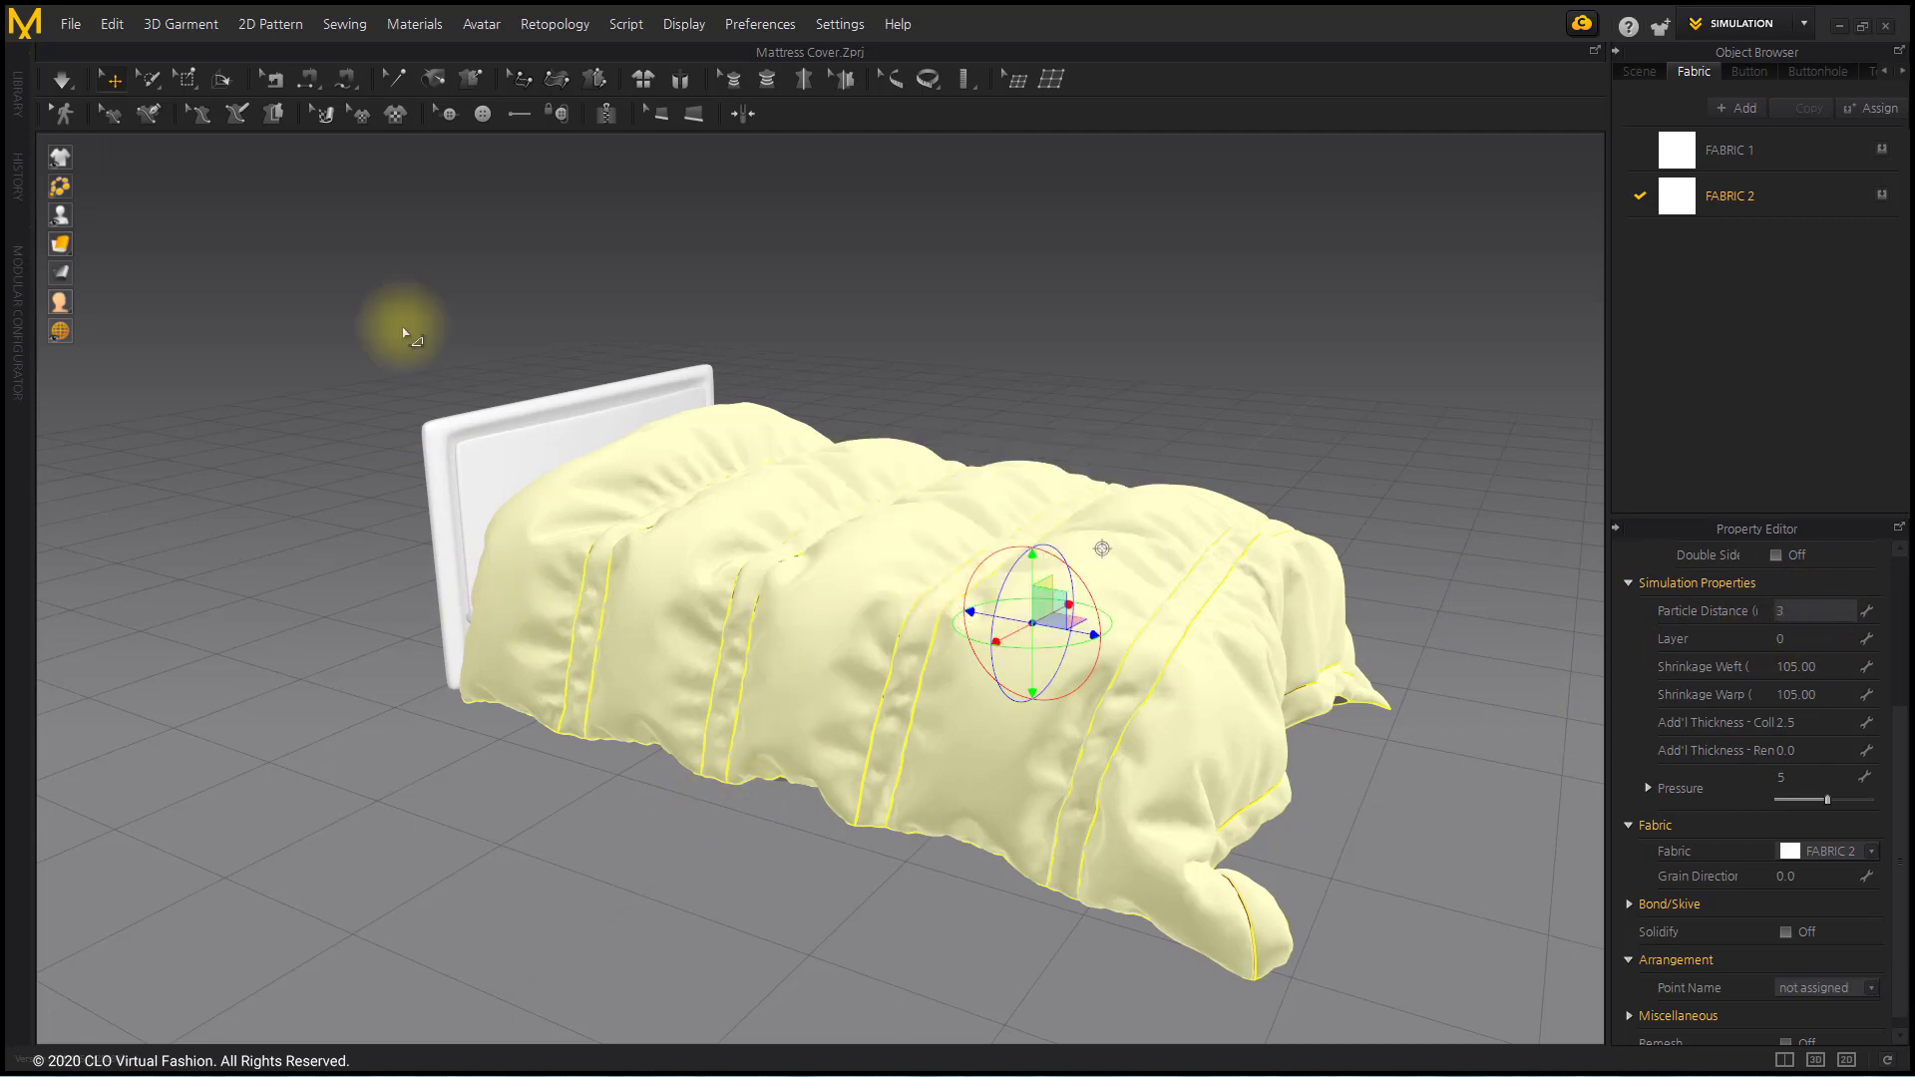
click(65, 84)
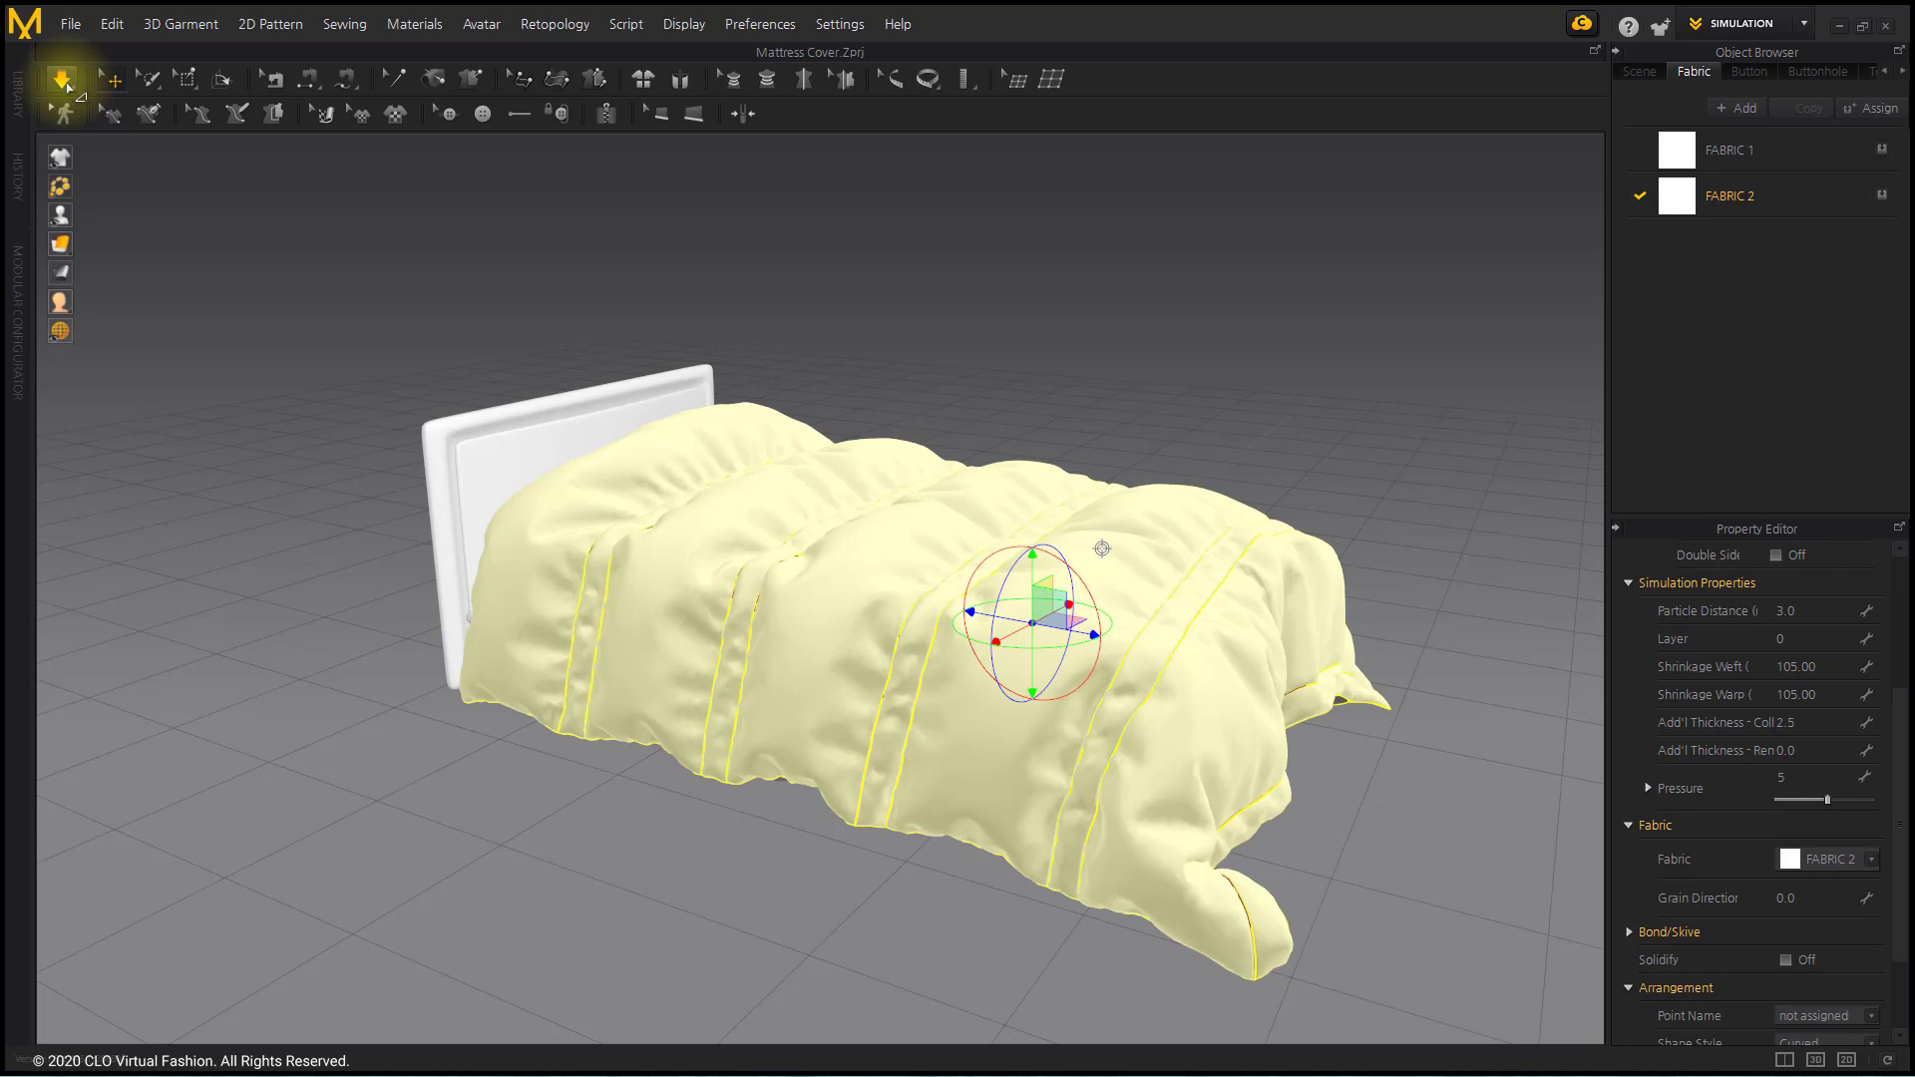
click(249, 646)
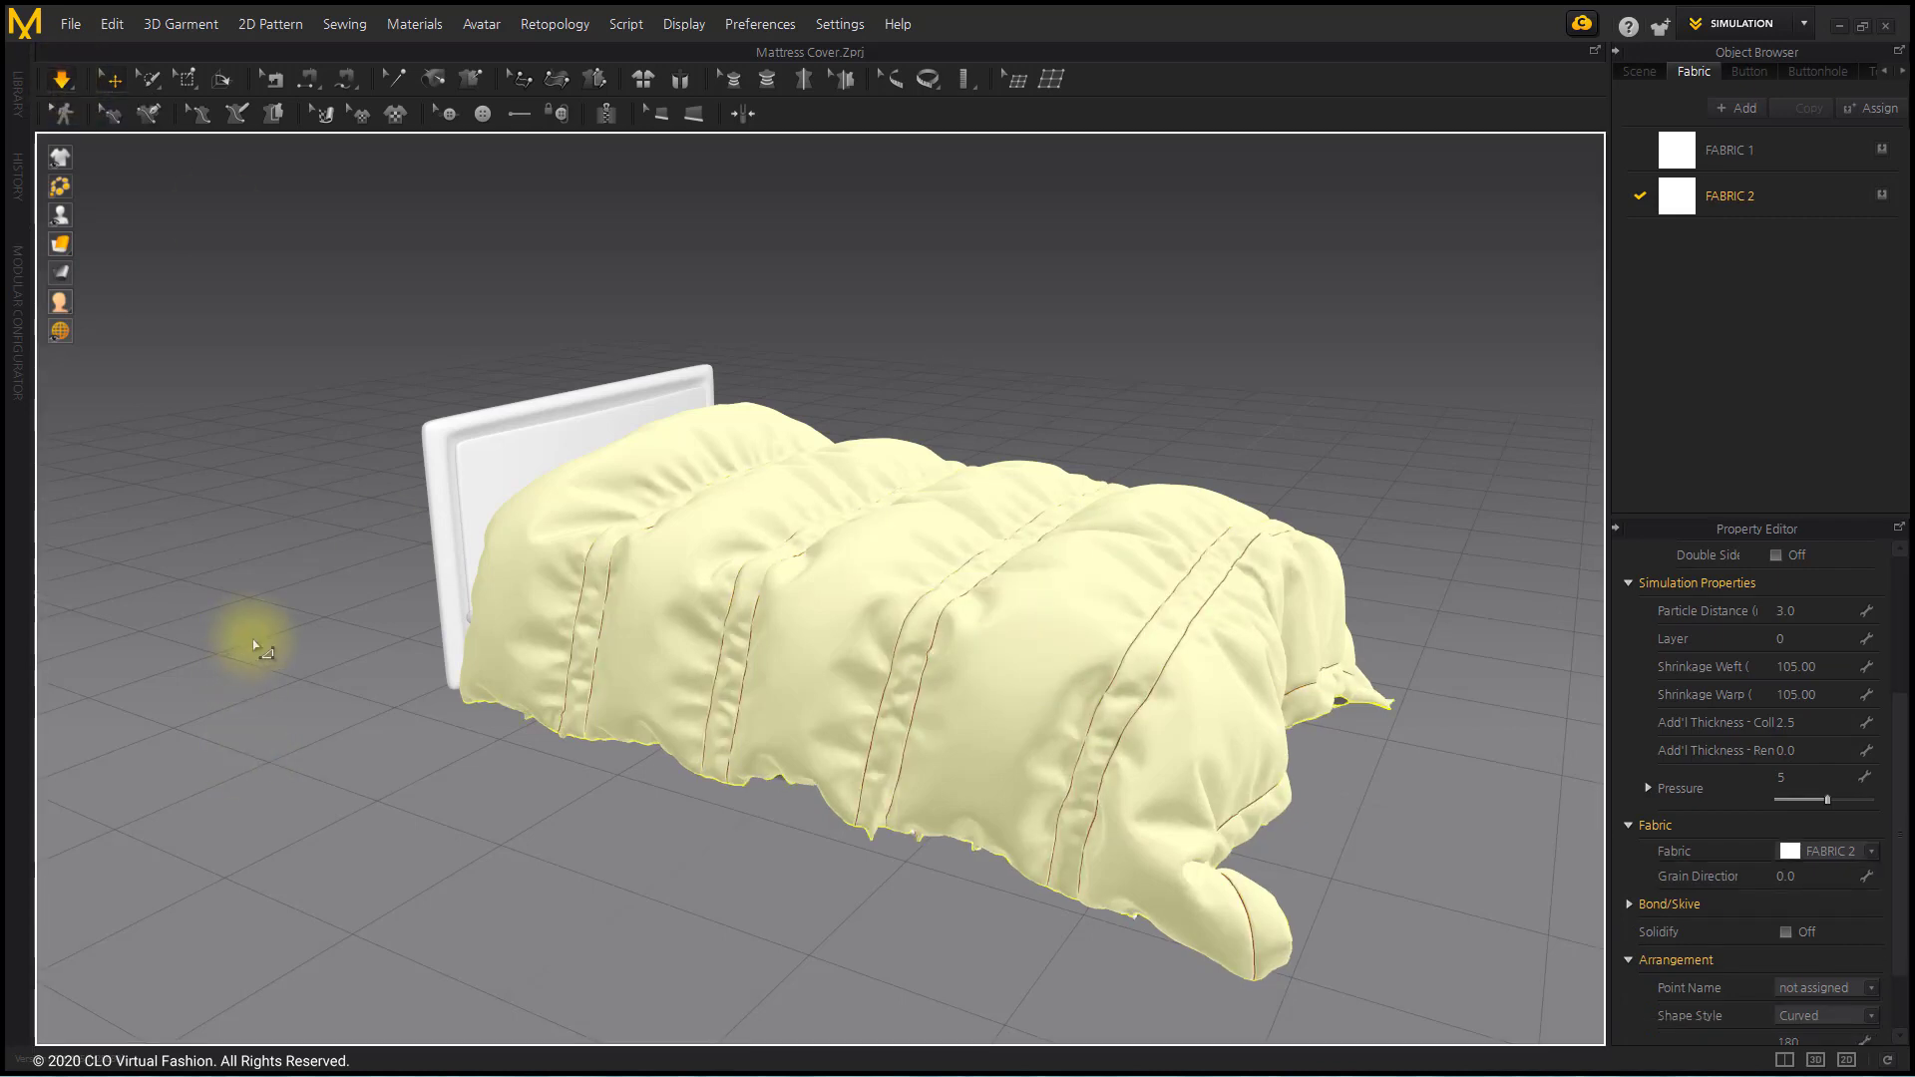
click(719, 438)
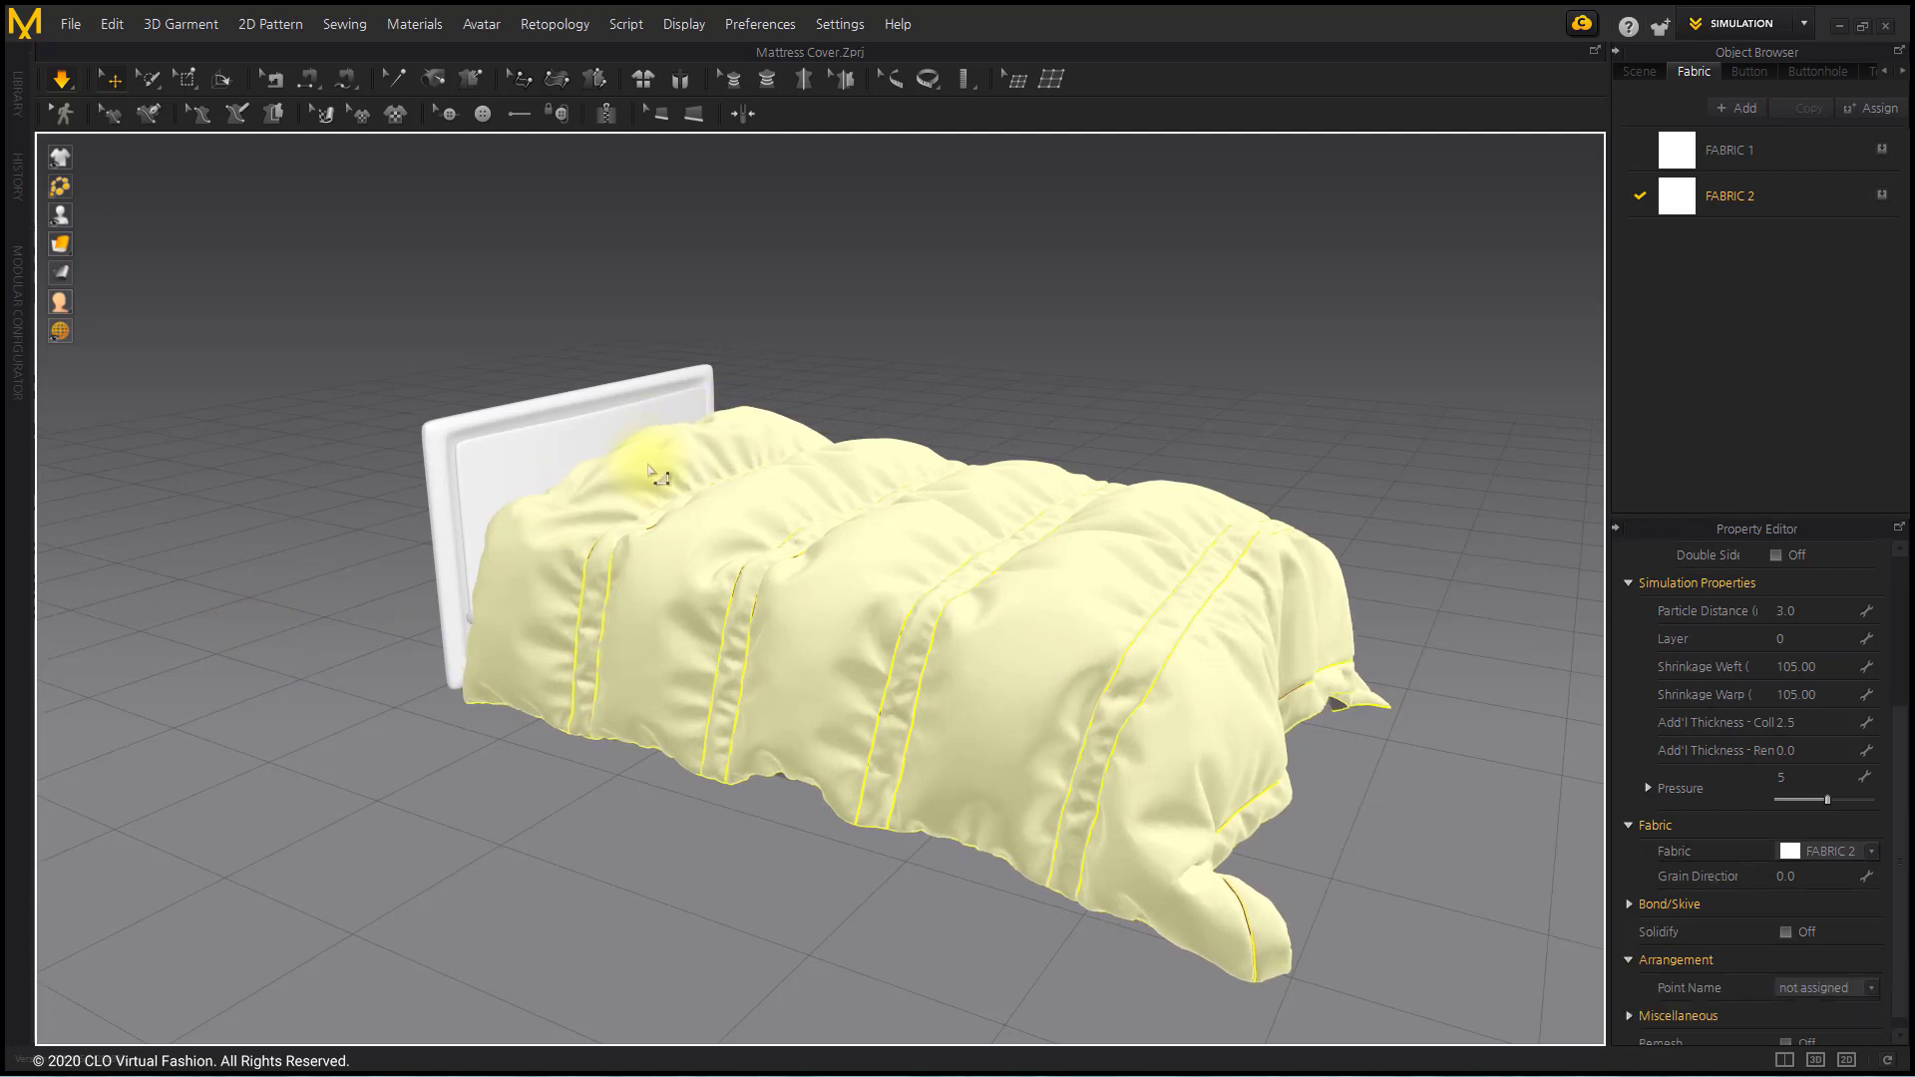
Deselect the duvet, resume simulation, and orbit to watch the finer cloth settle.
right_drag(735, 782, 769, 696)
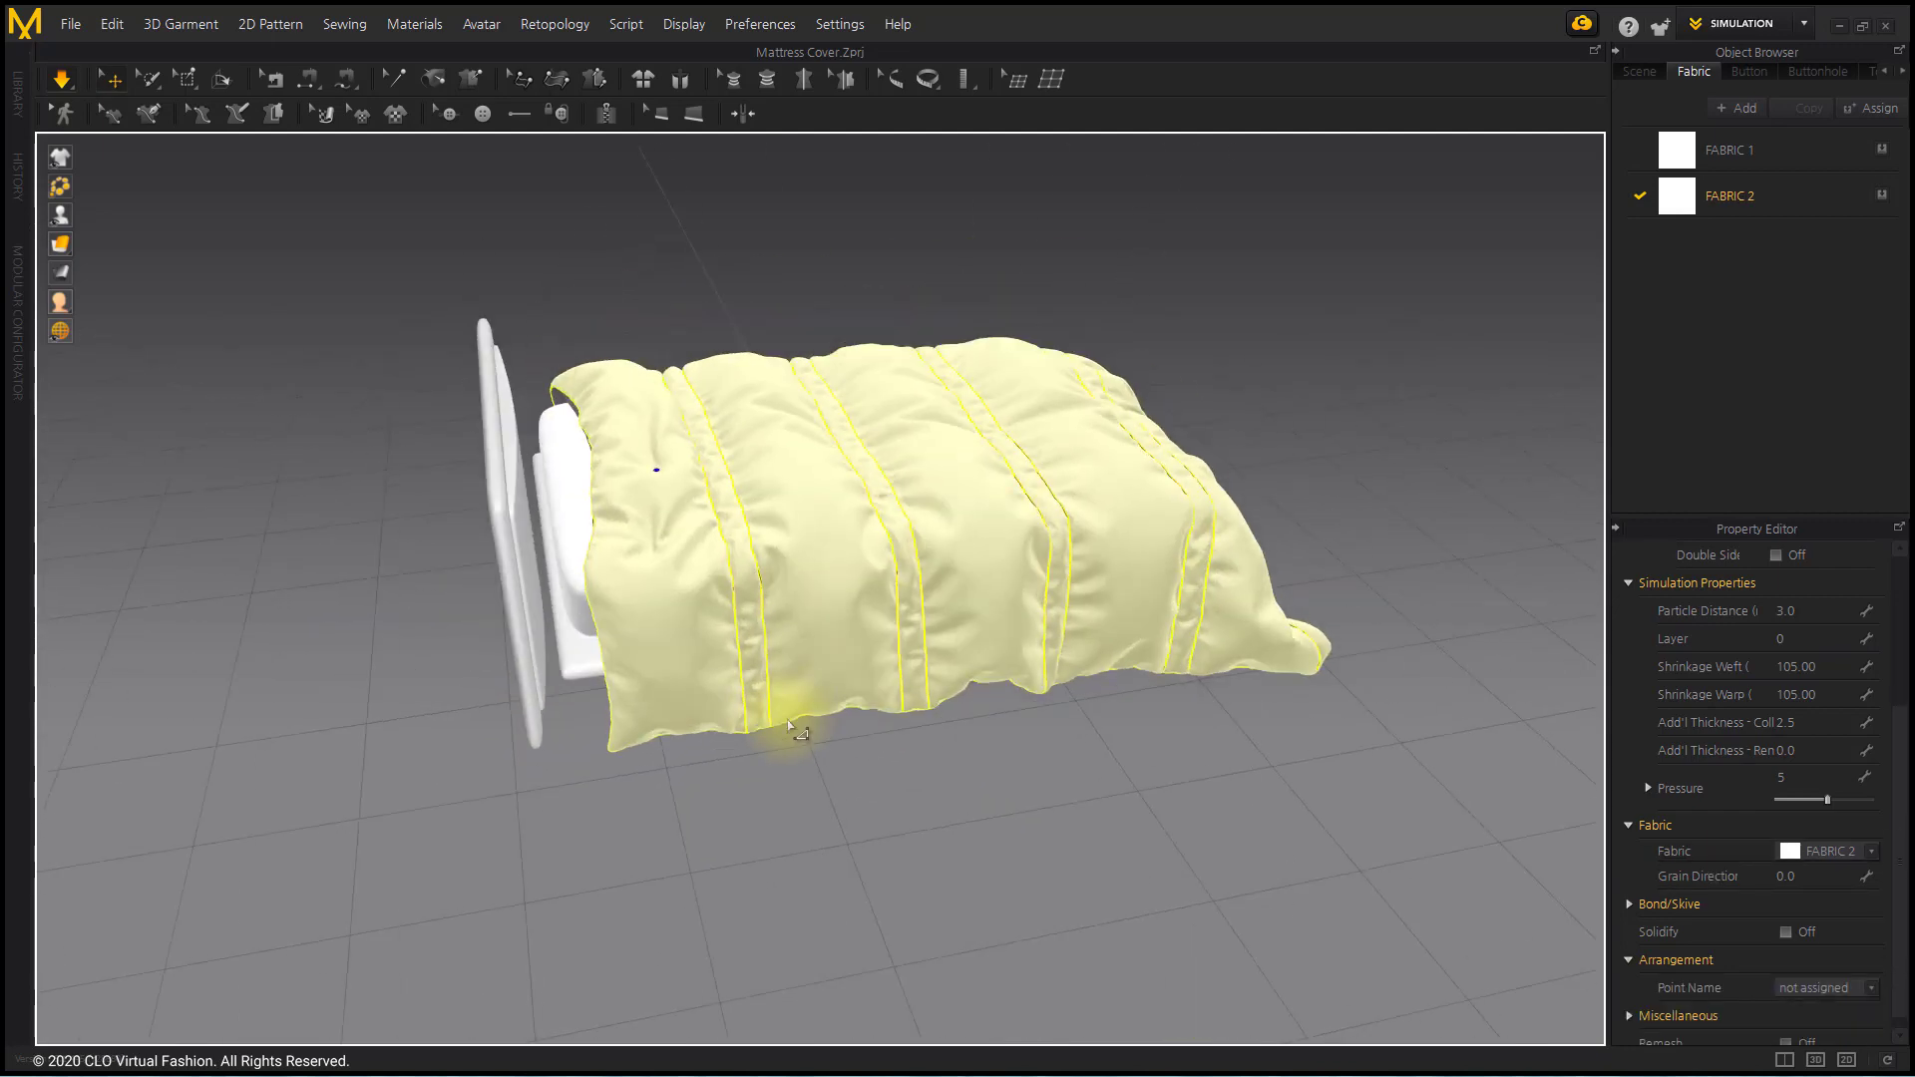
mouse_move(961, 727)
right_down()
mouse_move(987, 459)
mouse_move(1147, 855)
right_up()
click(1147, 856)
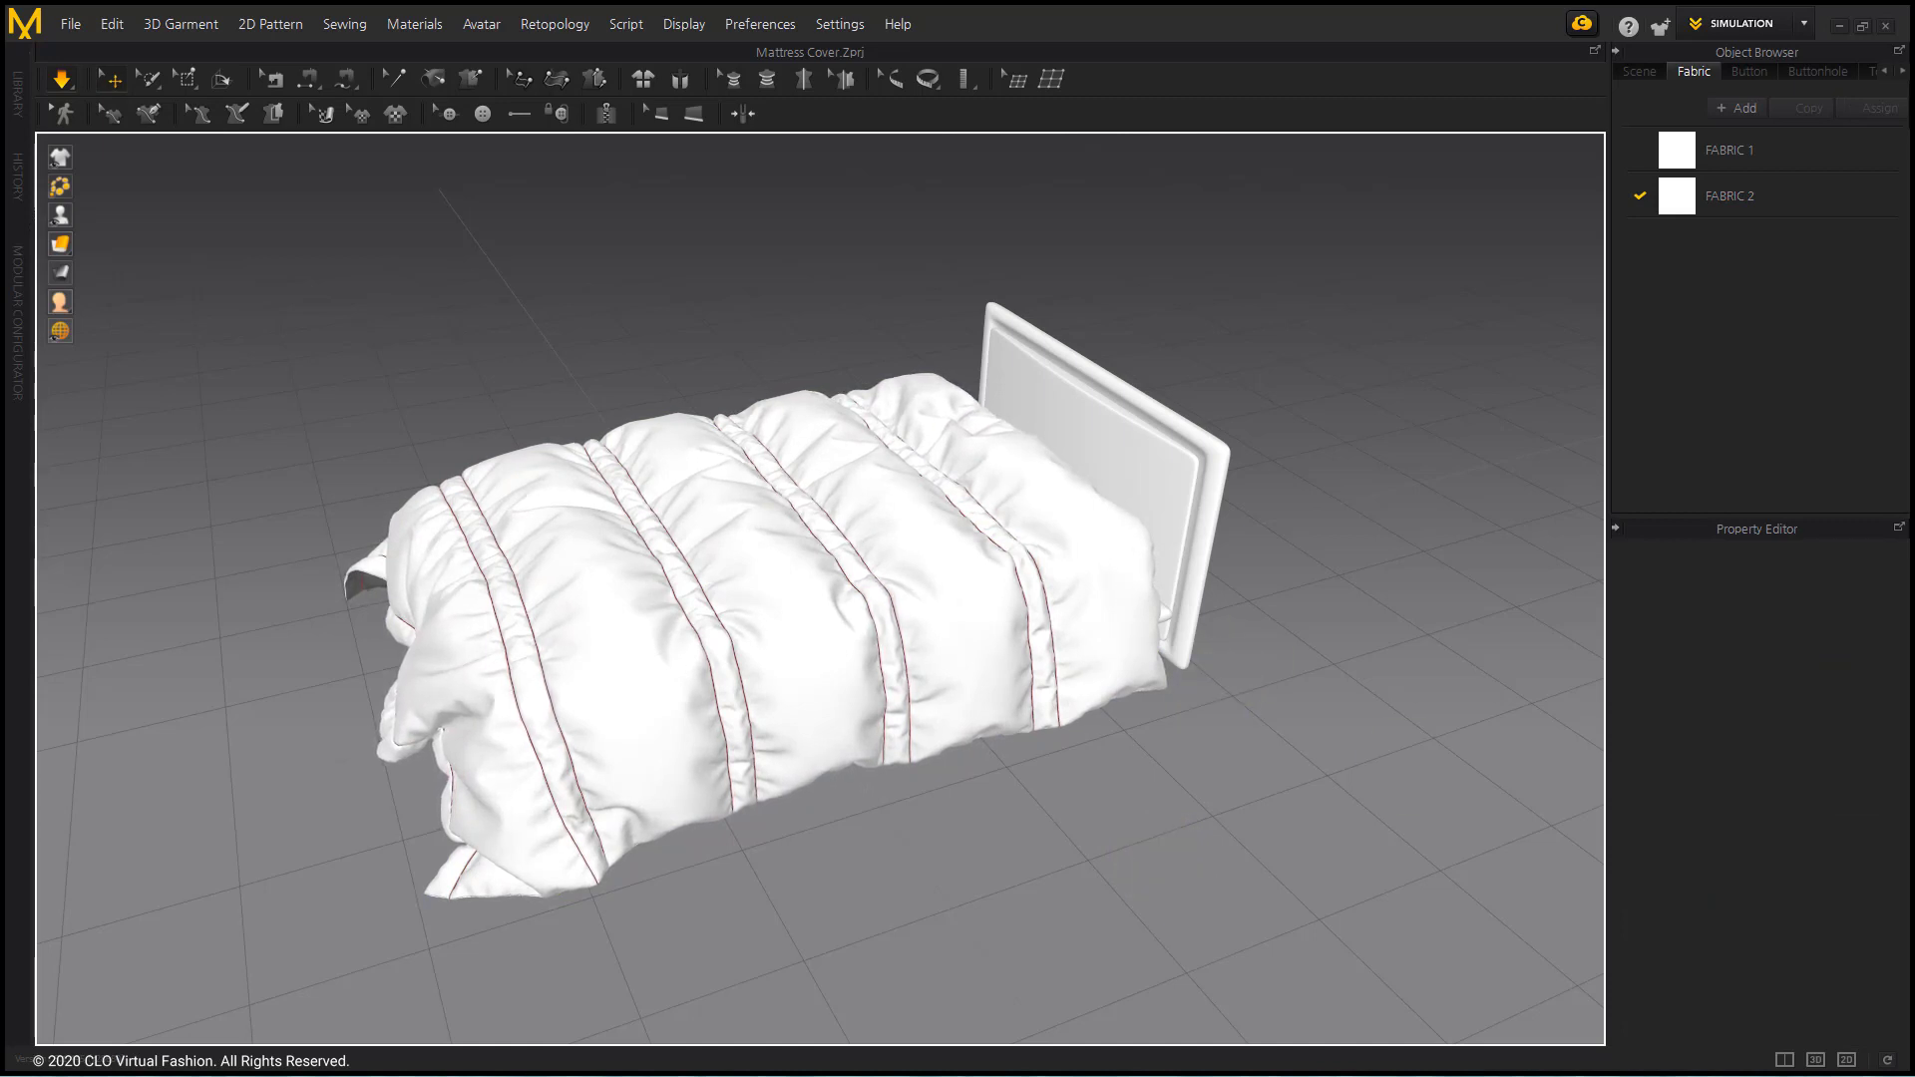
click(61, 80)
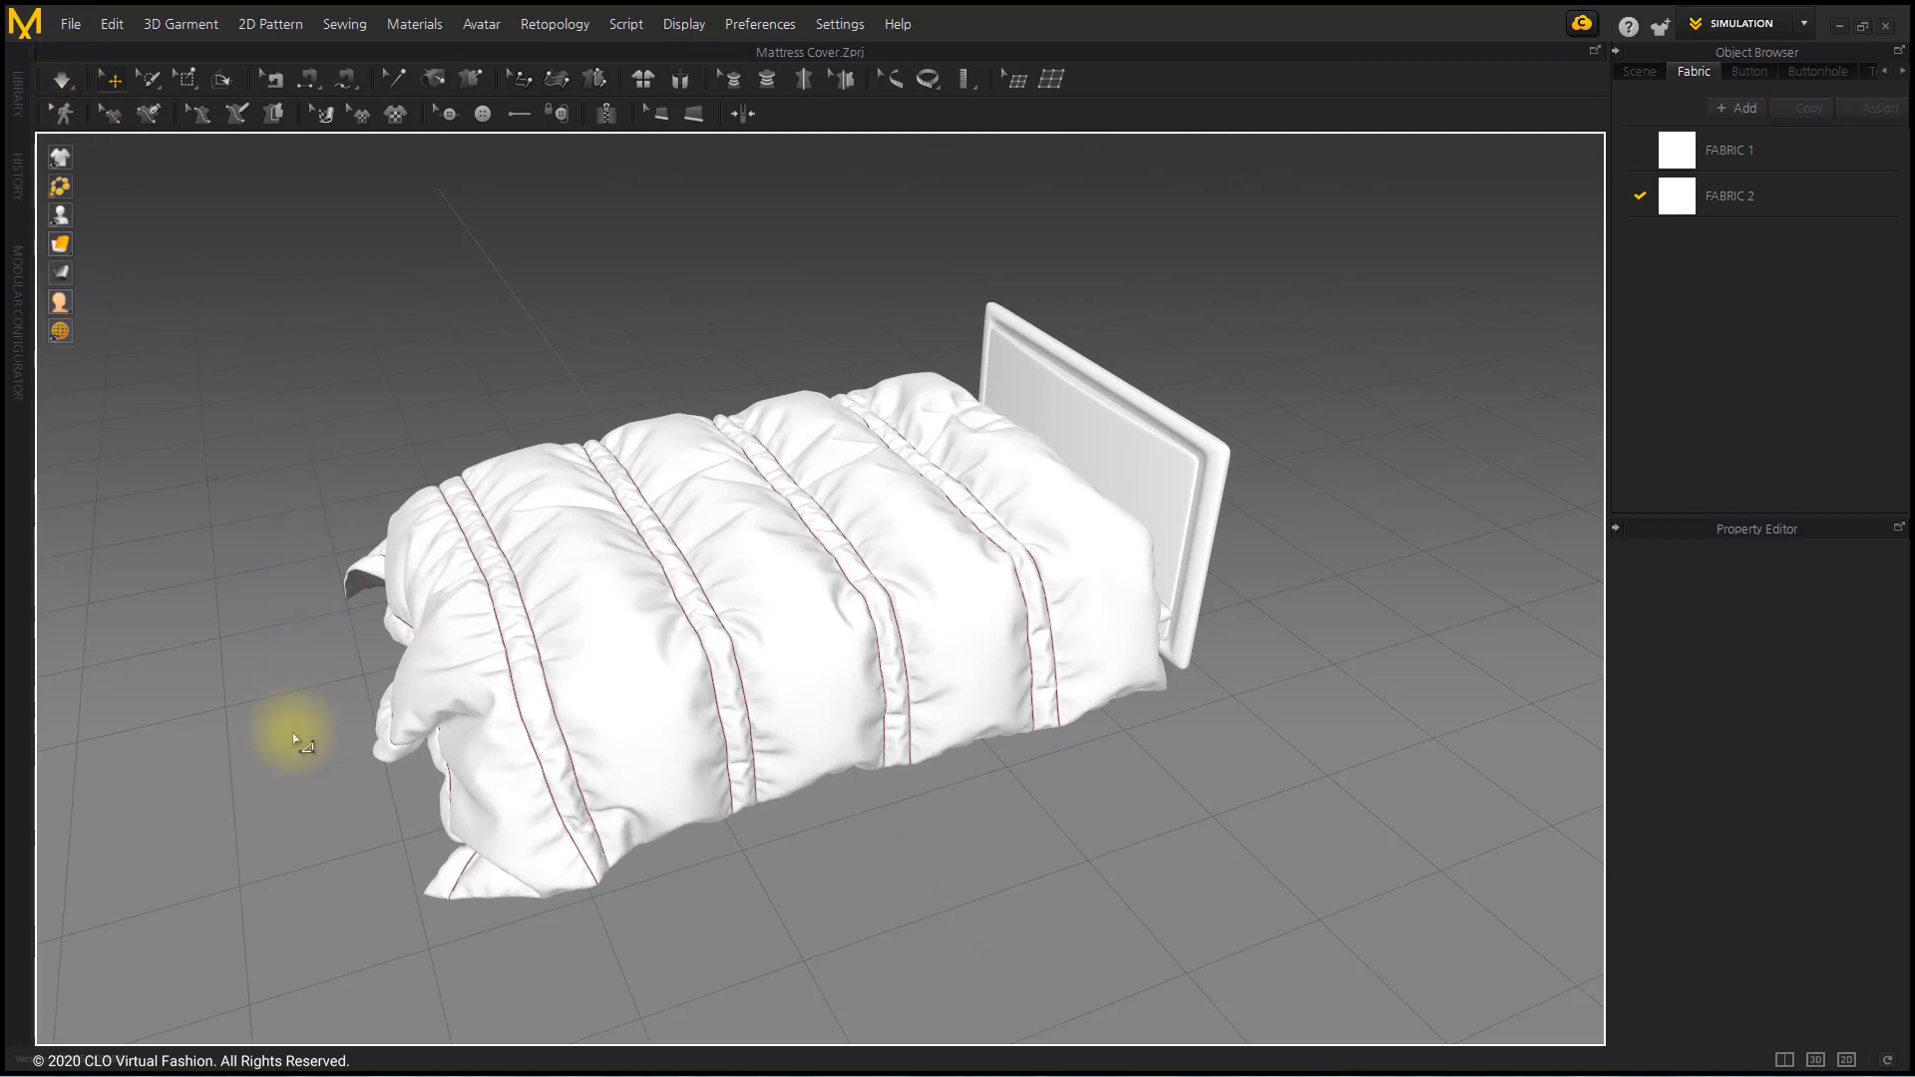
mouse_move(291, 732)
right_down()
mouse_move(385, 692)
mouse_move(428, 718)
mouse_move(795, 727)
mouse_move(684, 692)
mouse_move(615, 715)
mouse_move(555, 697)
mouse_move(568, 774)
mouse_move(483, 705)
mouse_move(427, 697)
mouse_move(443, 799)
right_up()
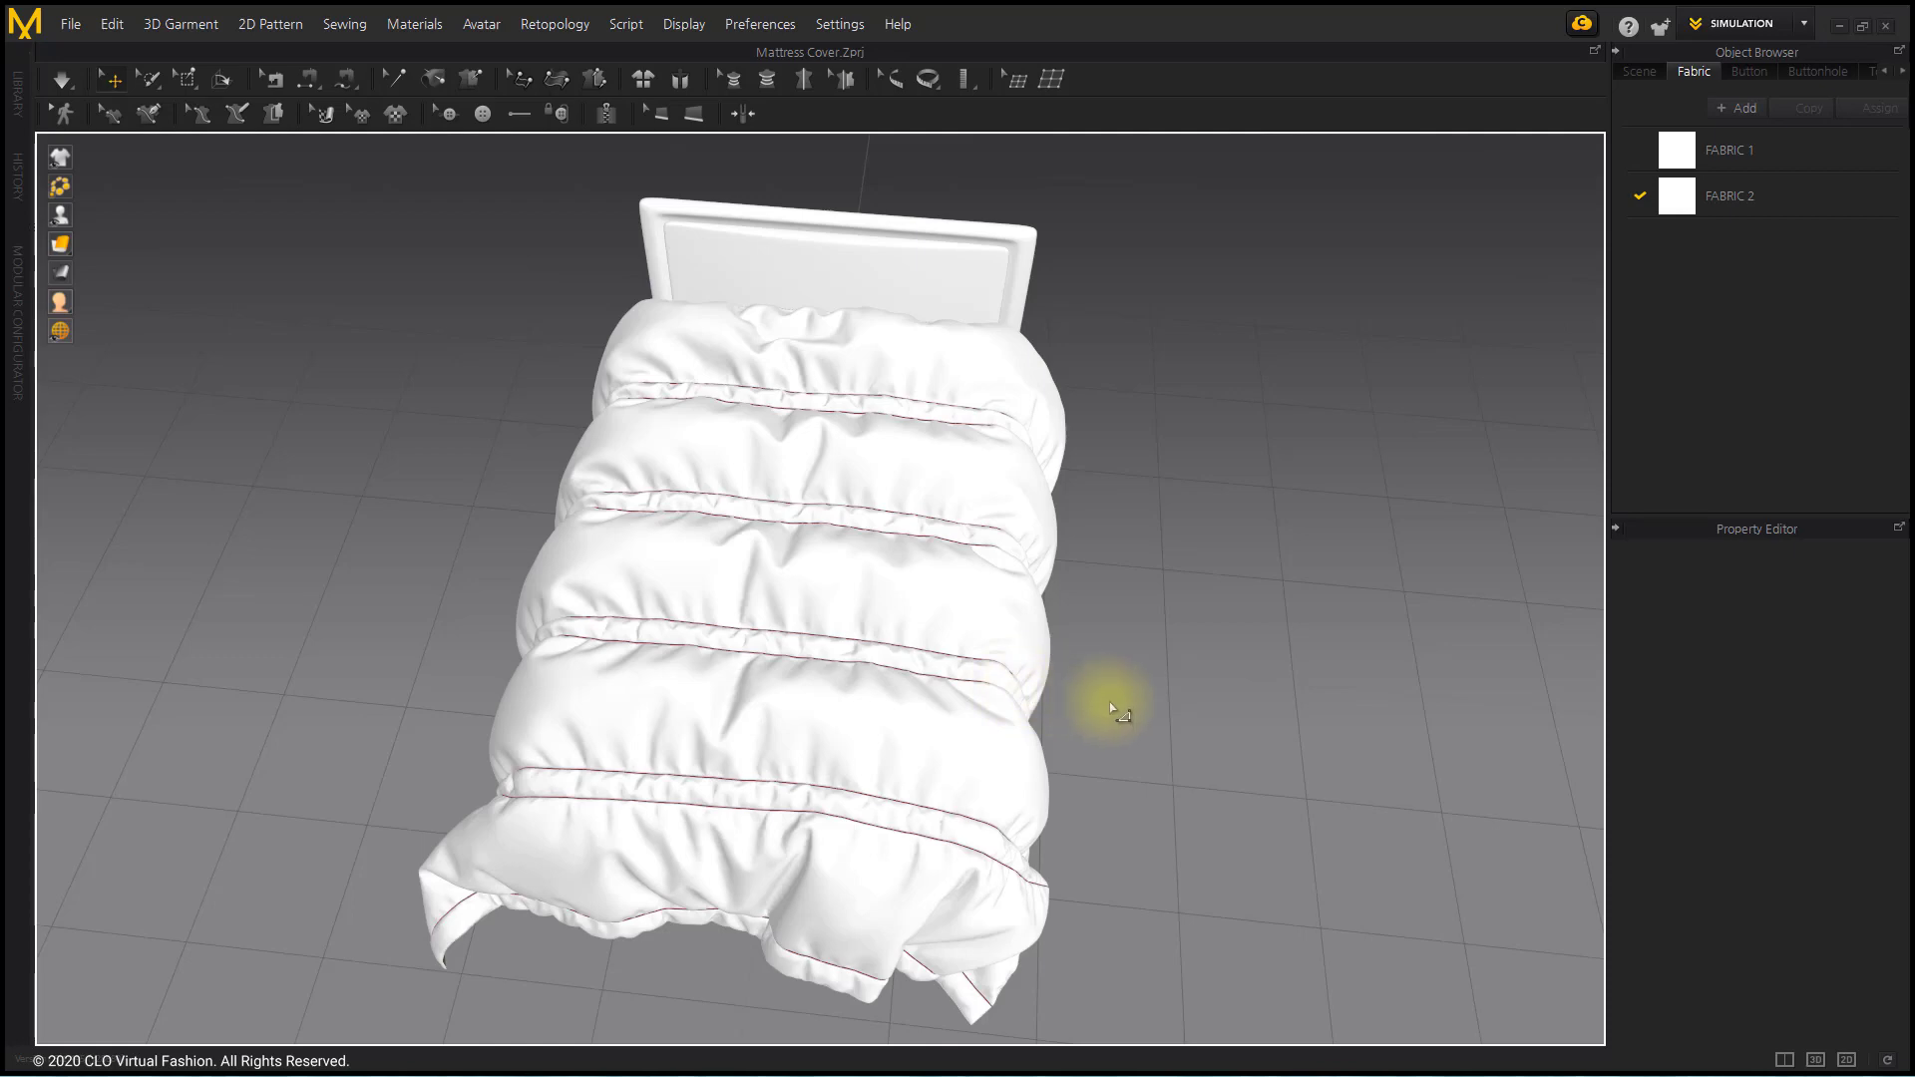
mouse_move(1115, 710)
right_down()
mouse_move(974, 628)
mouse_move(1043, 632)
right_up()
scroll(1038, 628, up, 3)
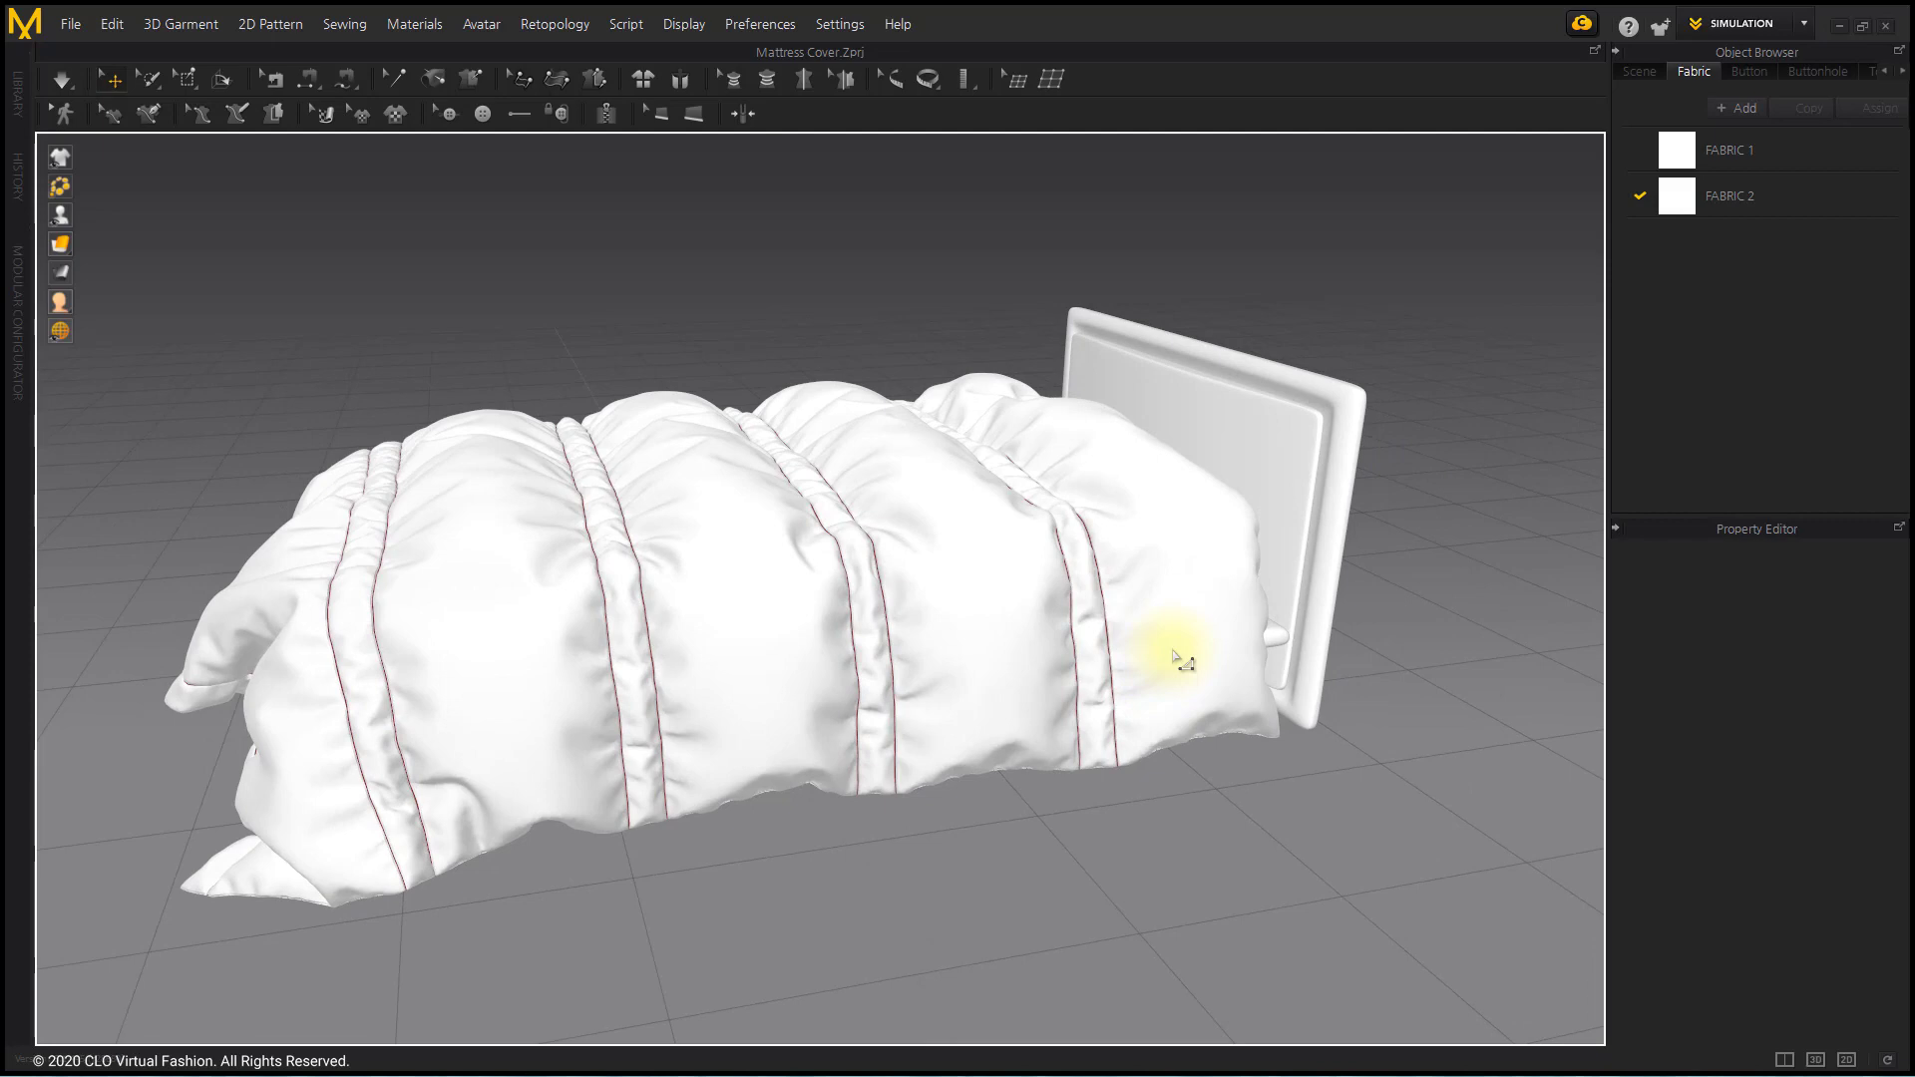
Apply the Knit_Fleece_Terry preset to FABRIC 2 and simulate the duvet.
click(1767, 198)
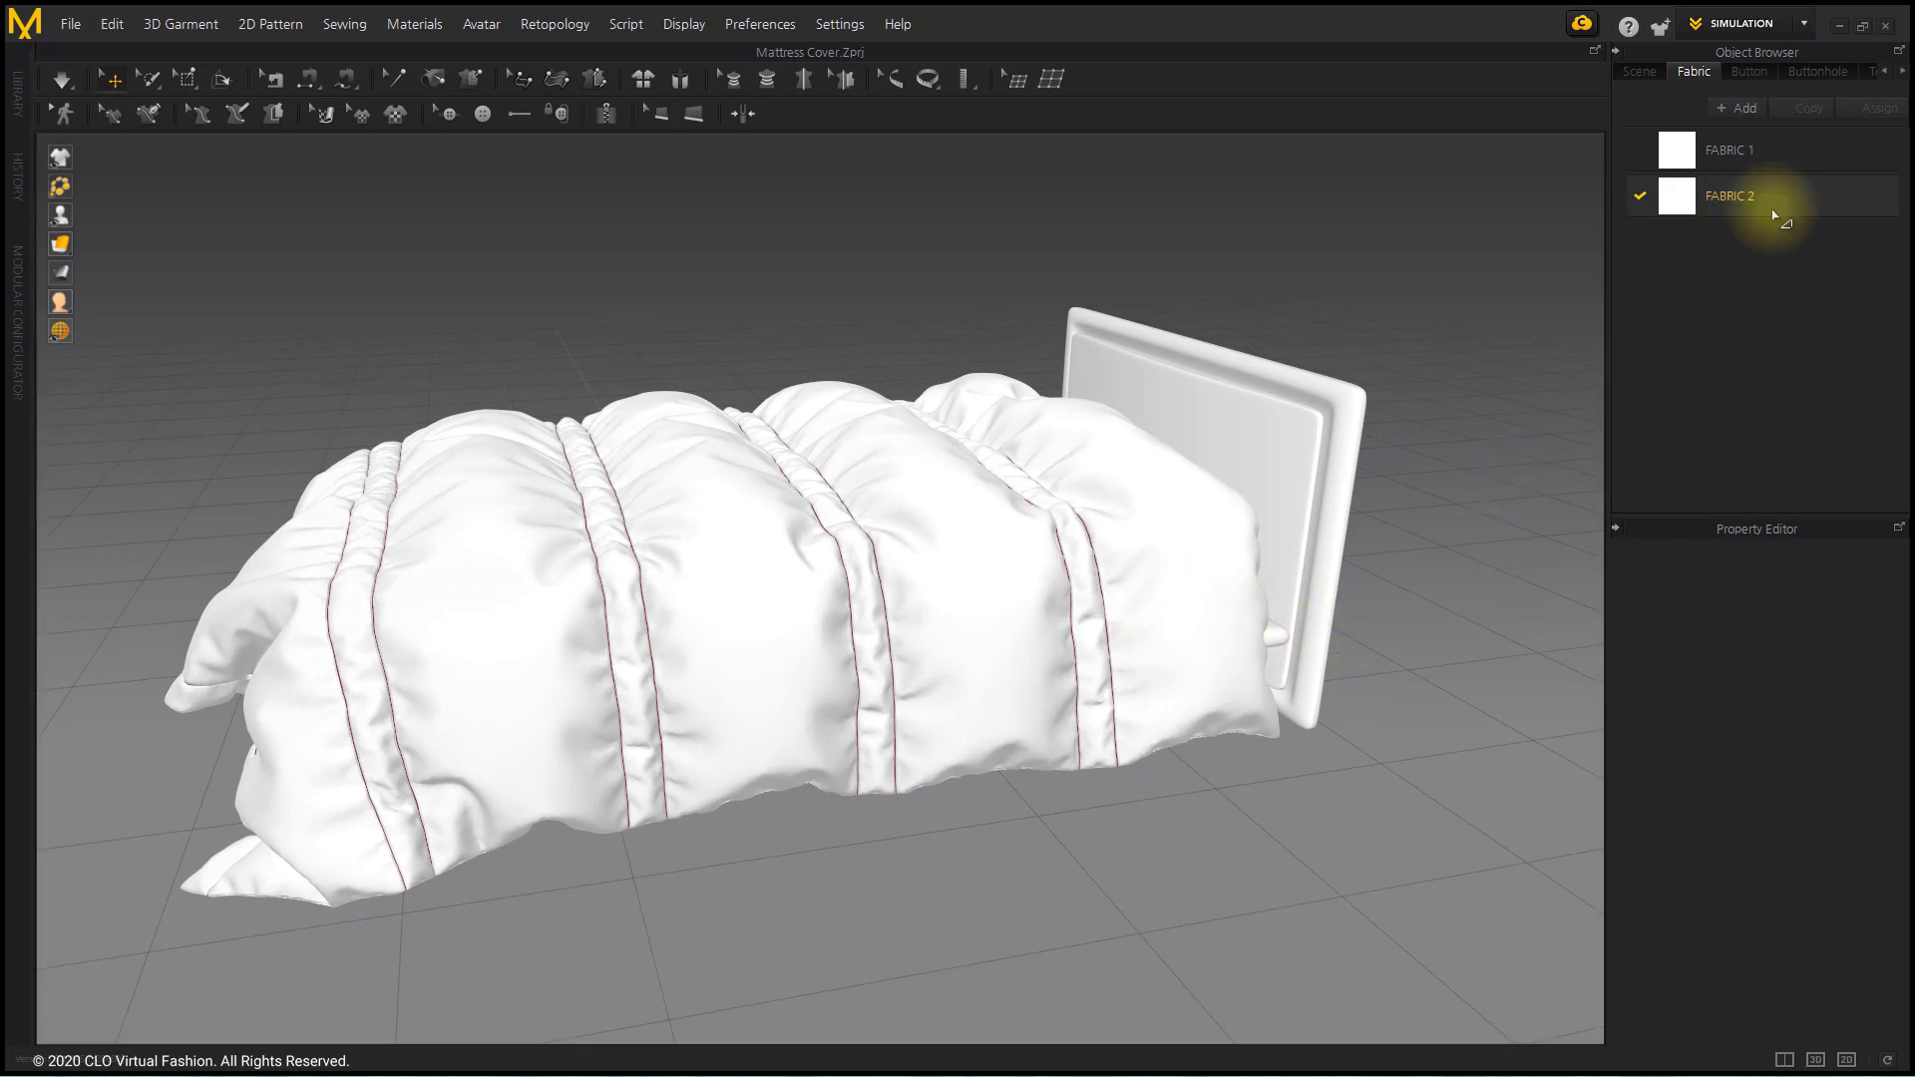
scroll(1784, 997, down, 3)
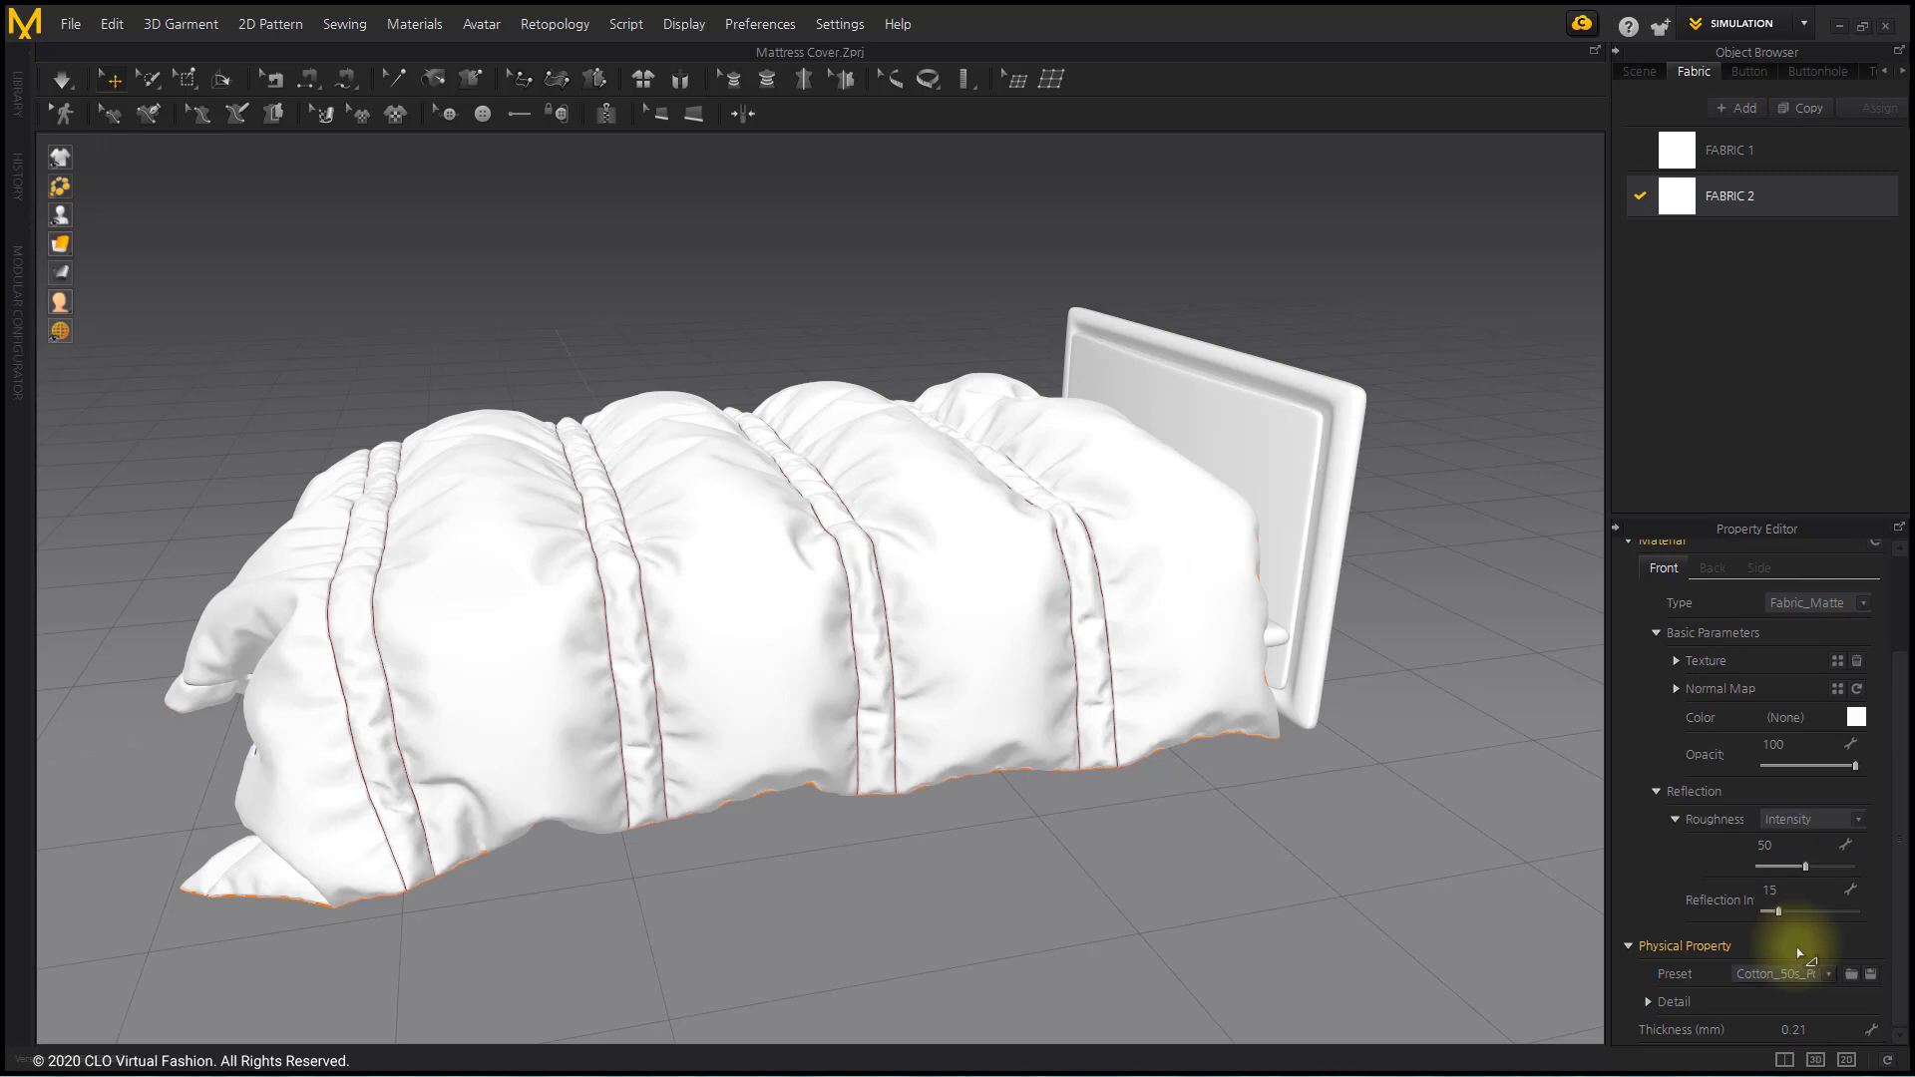
click(1784, 977)
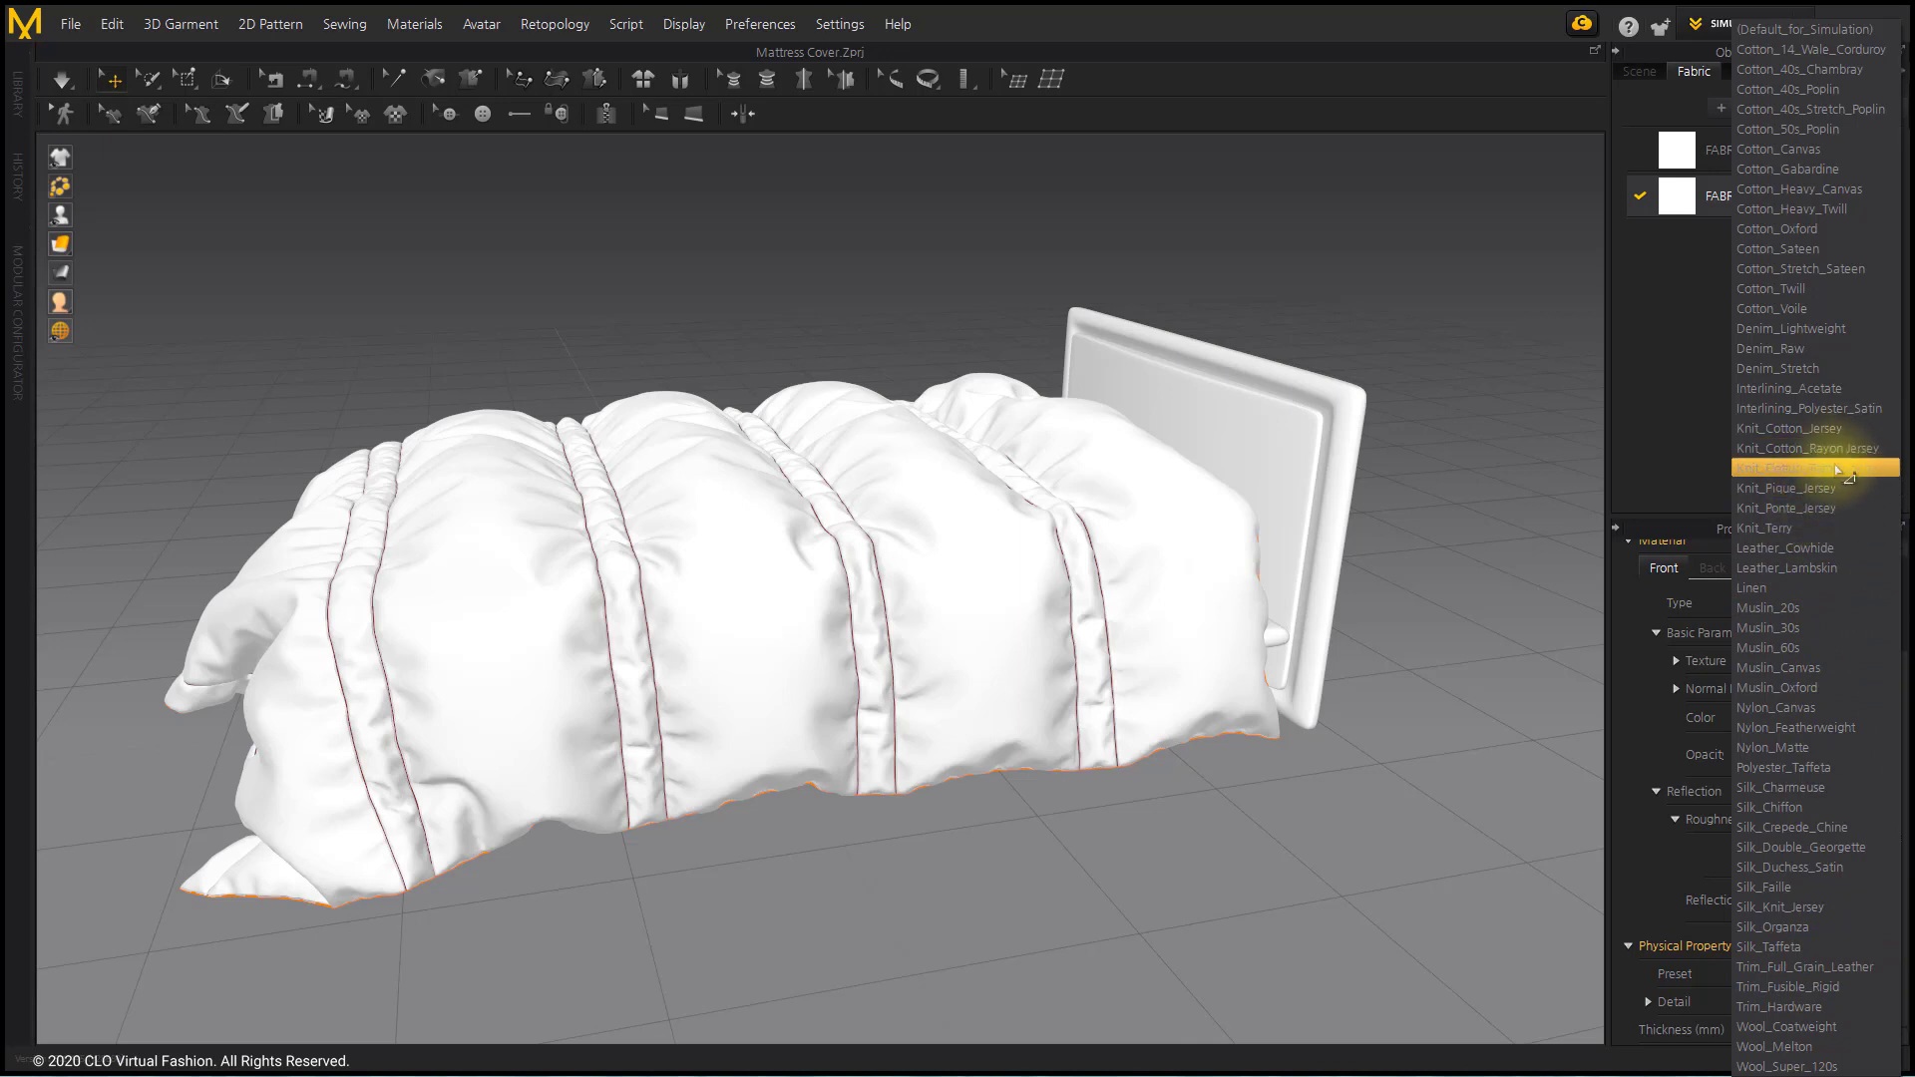
click(1838, 471)
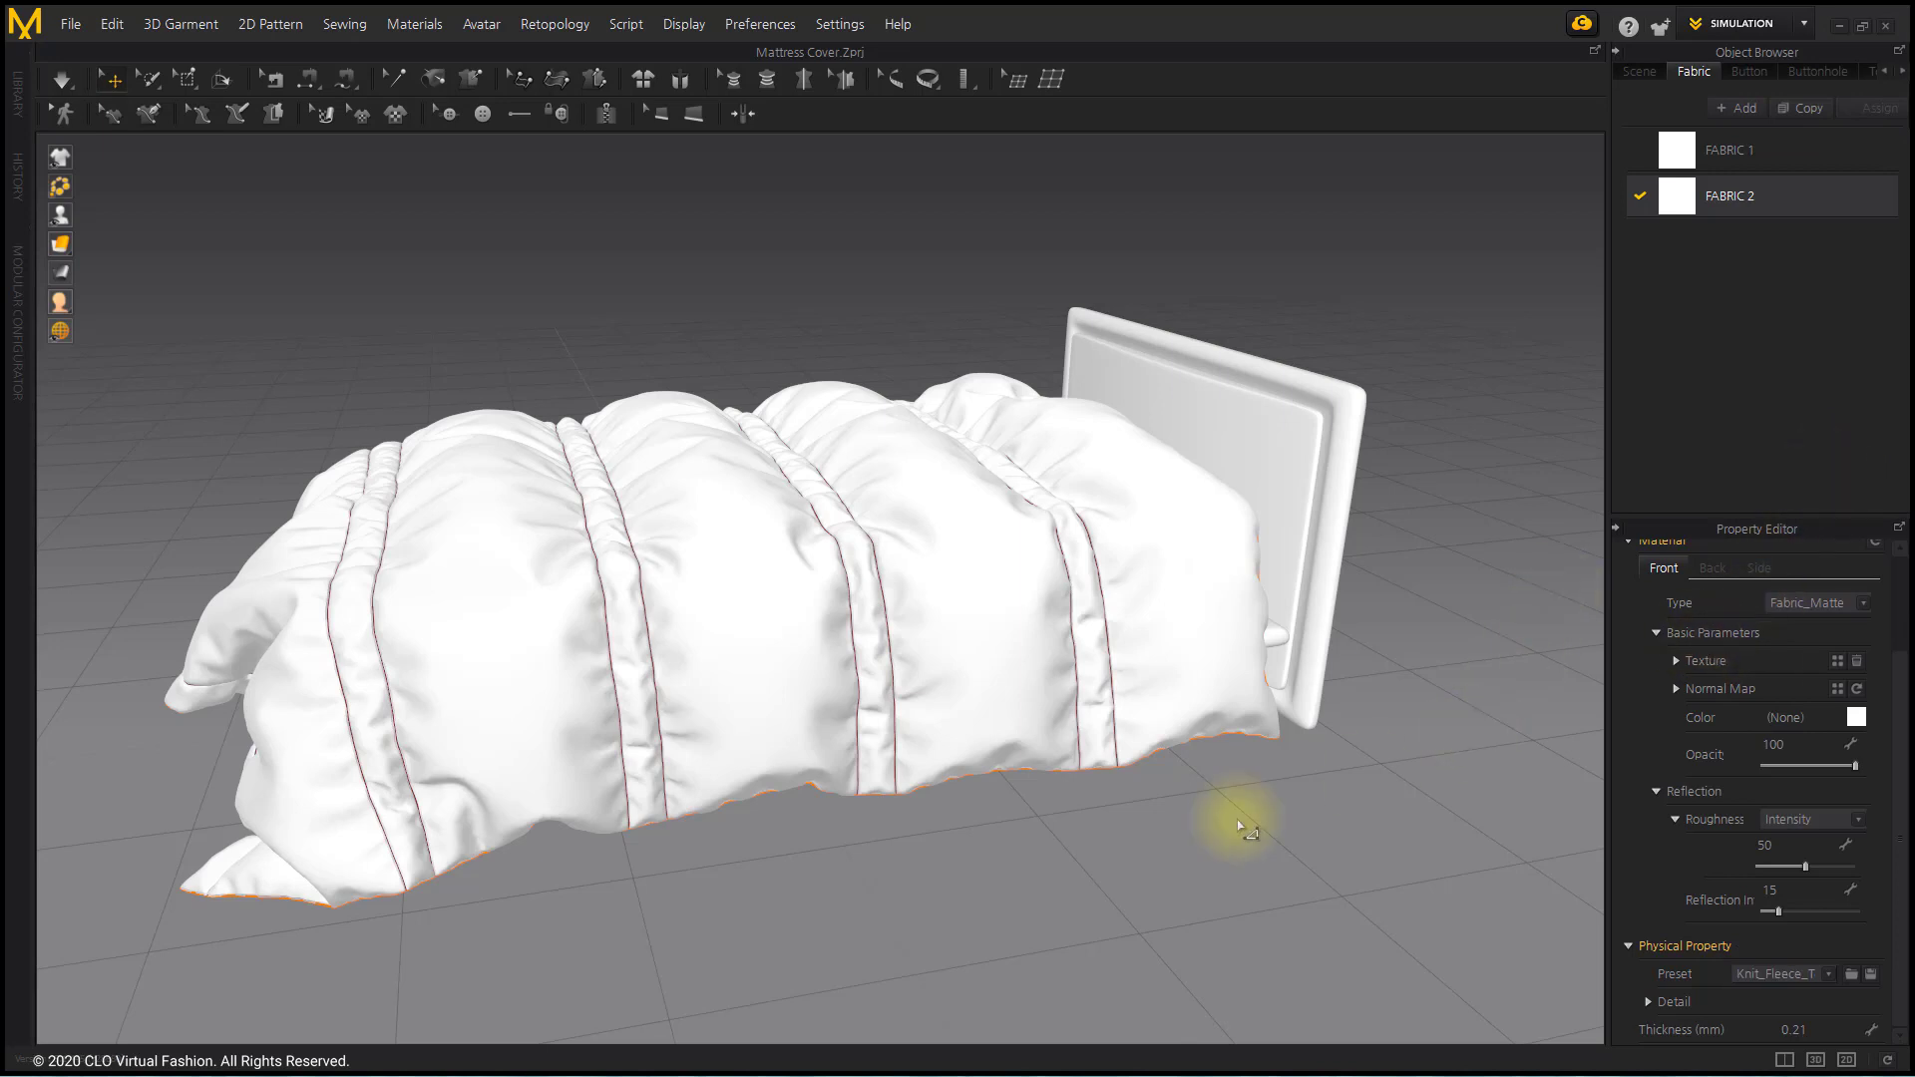
click(61, 79)
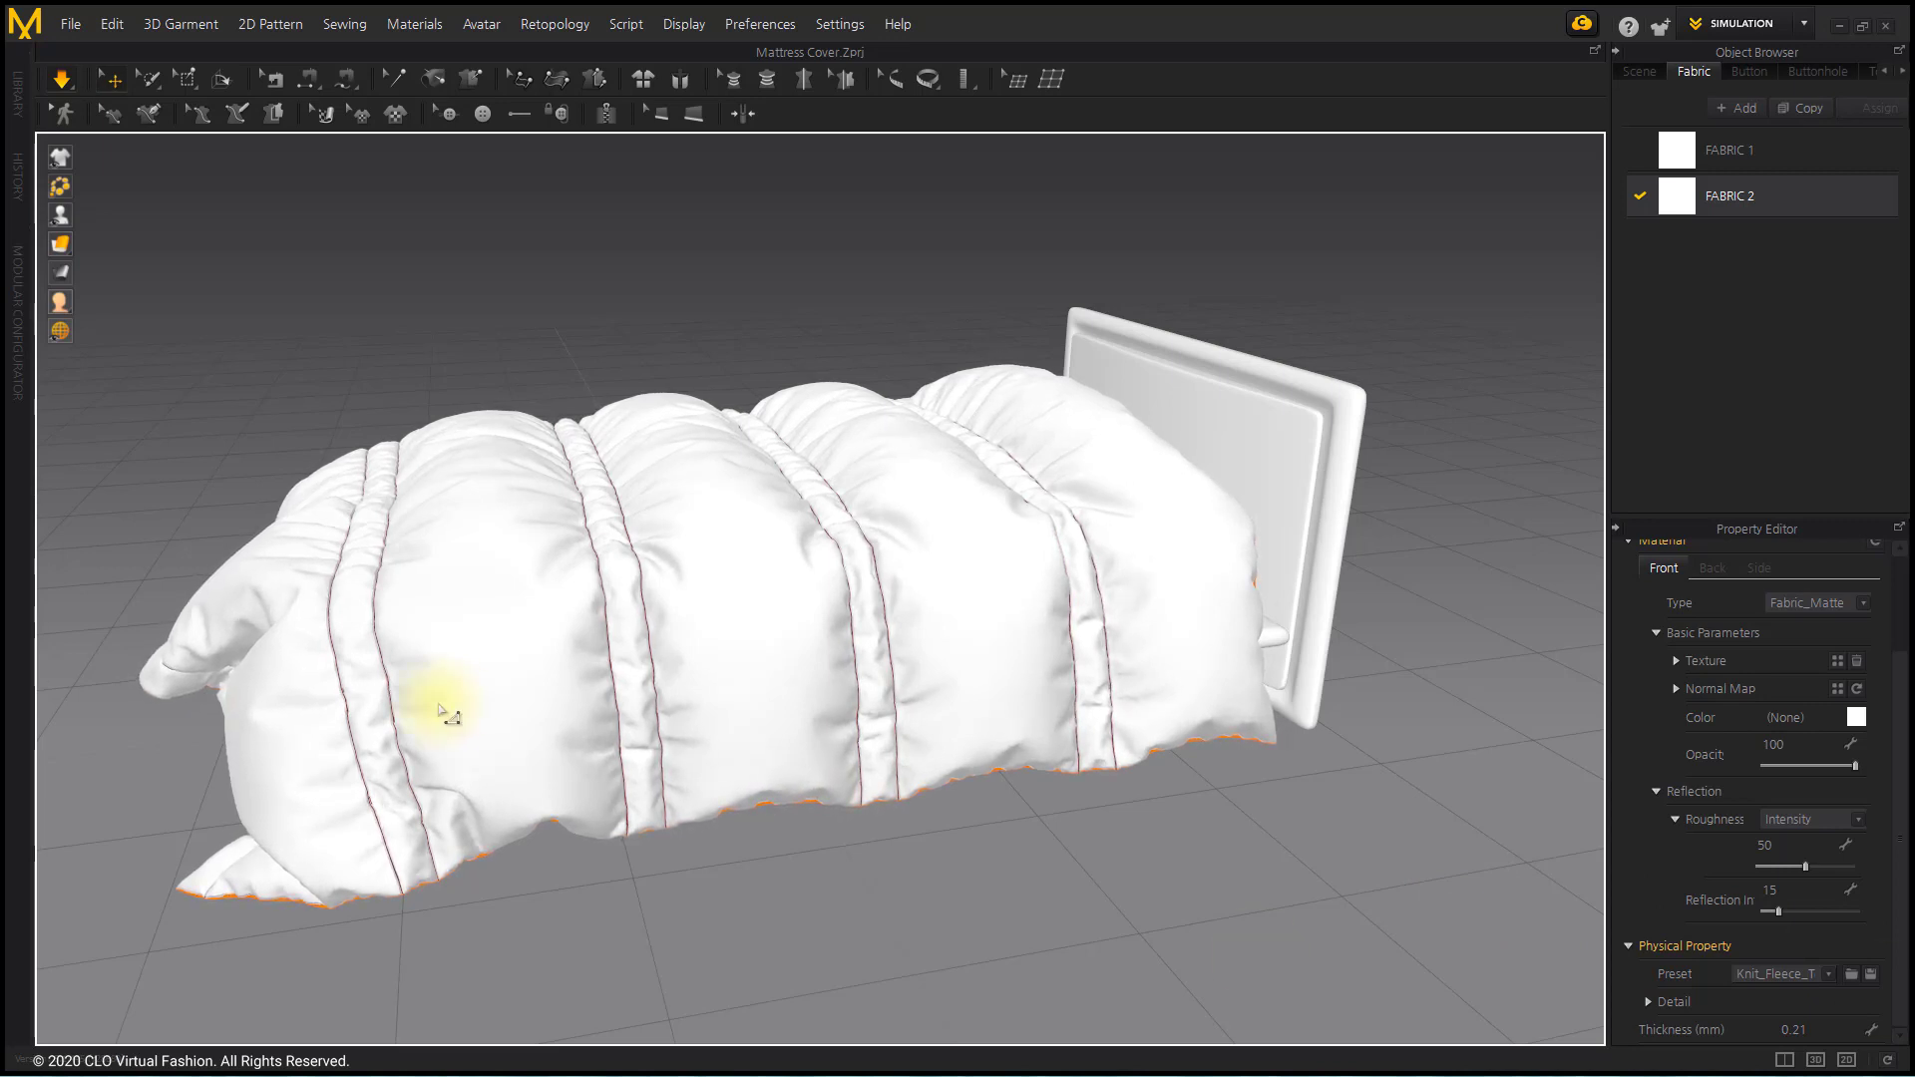
mouse_move(598, 781)
right_down()
mouse_move(675, 778)
mouse_move(684, 735)
mouse_move(788, 768)
mouse_move(795, 735)
mouse_move(752, 718)
mouse_move(776, 728)
right_up()
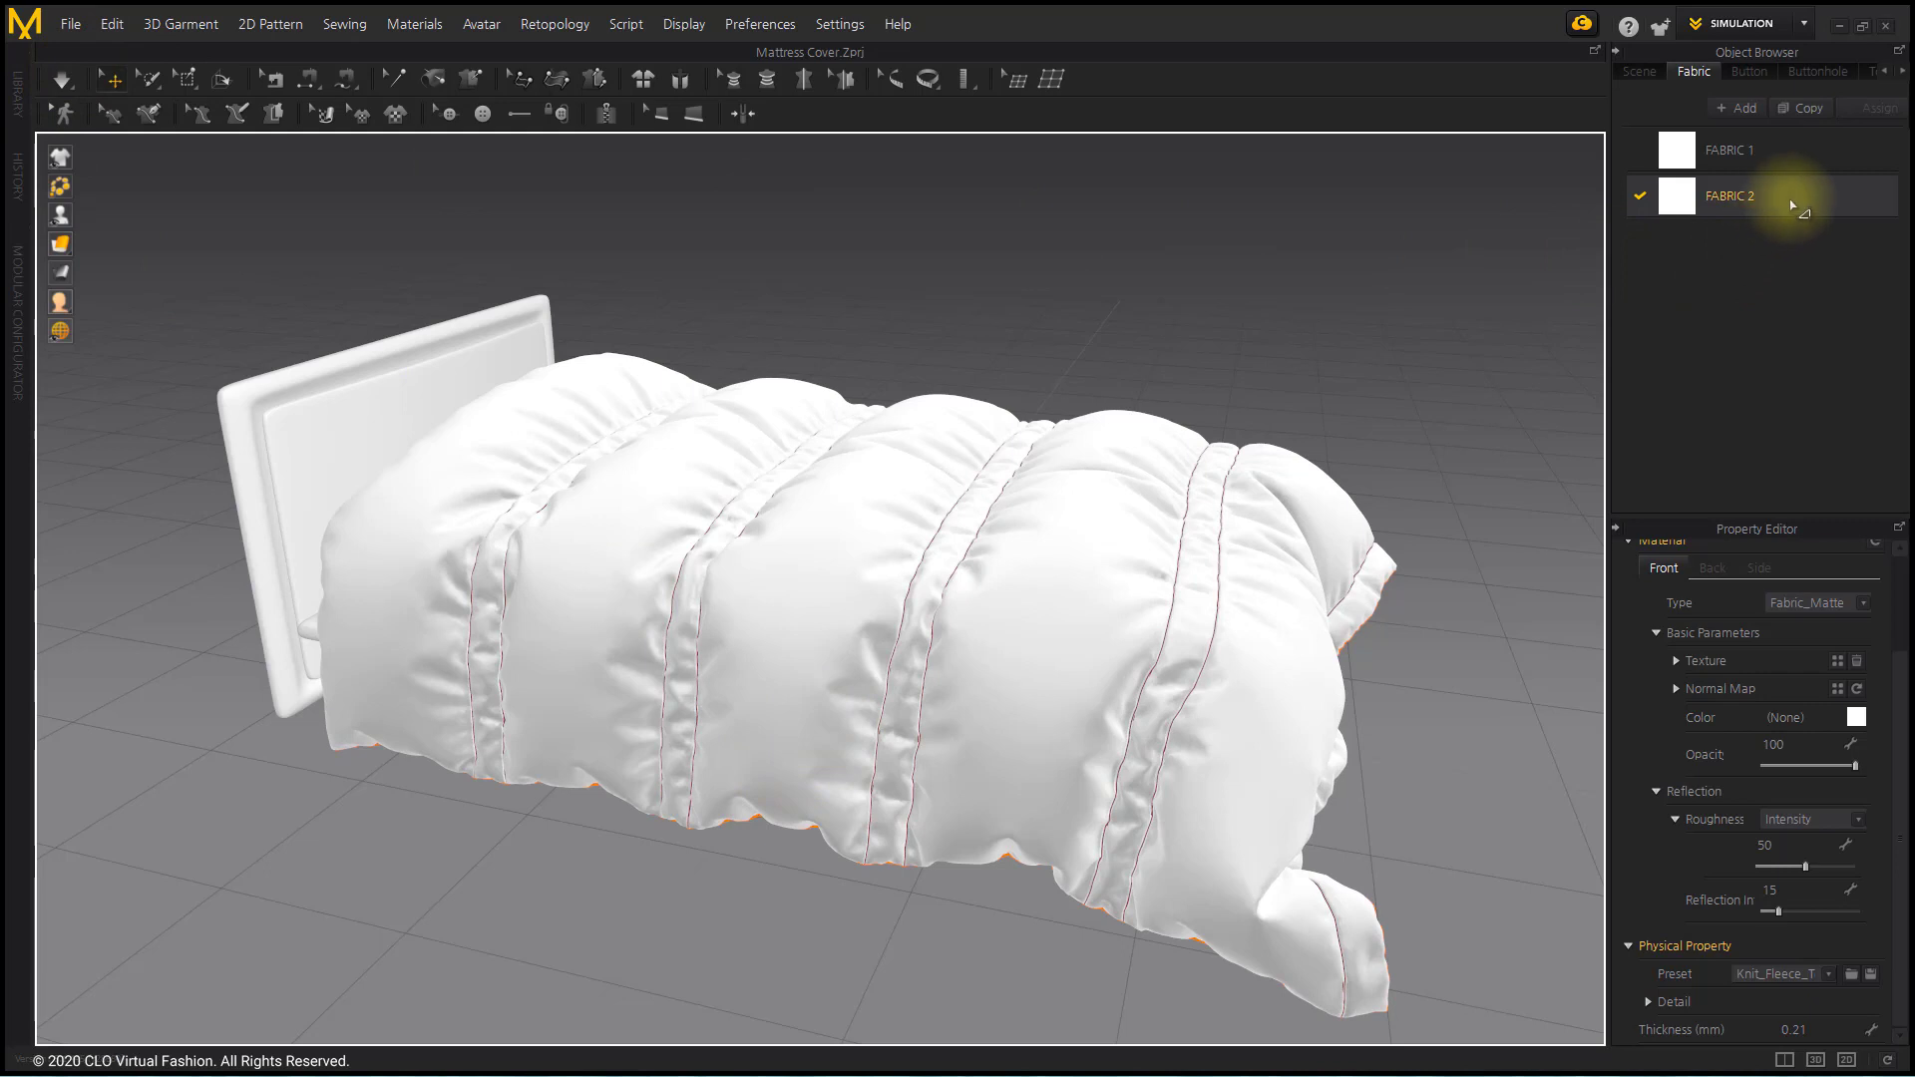
Switch FABRIC 2 to the Cotton_Twill preset and re-simulate the duvet.
click(1812, 977)
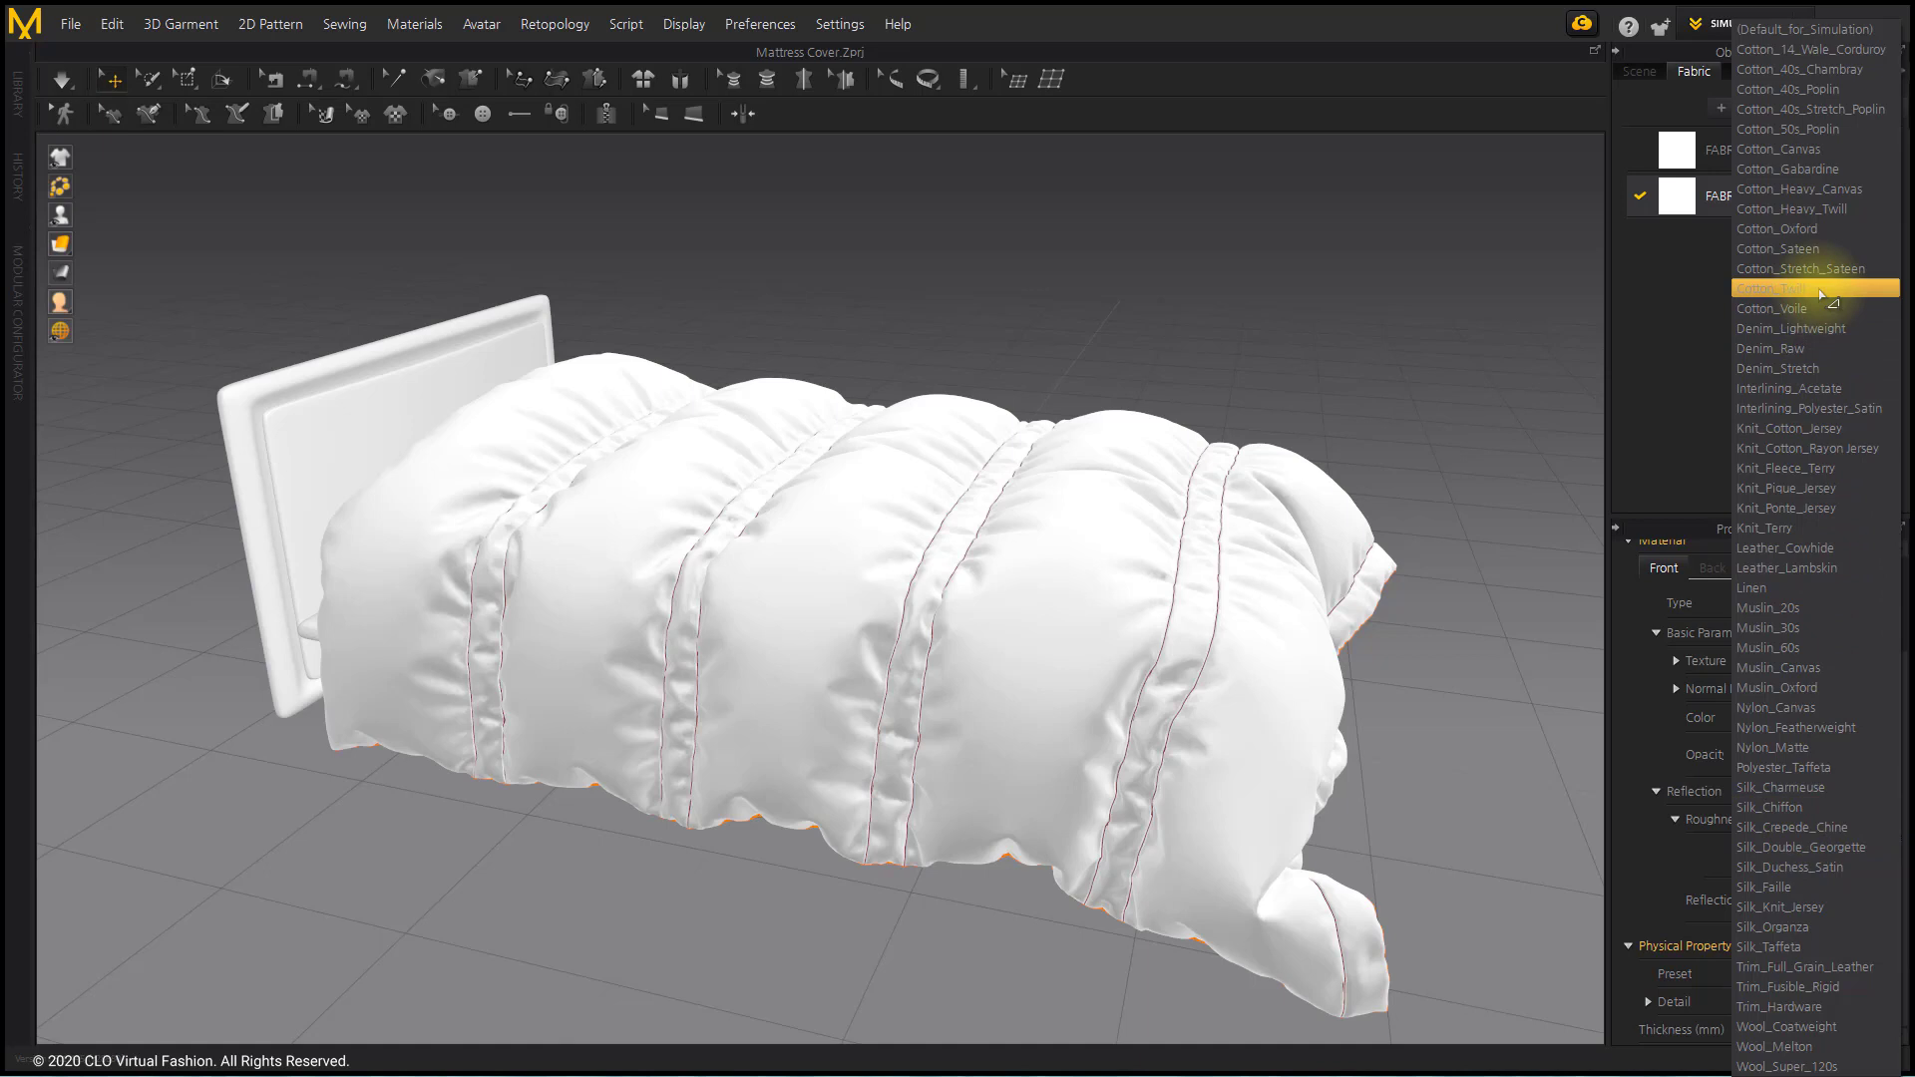
click(1821, 296)
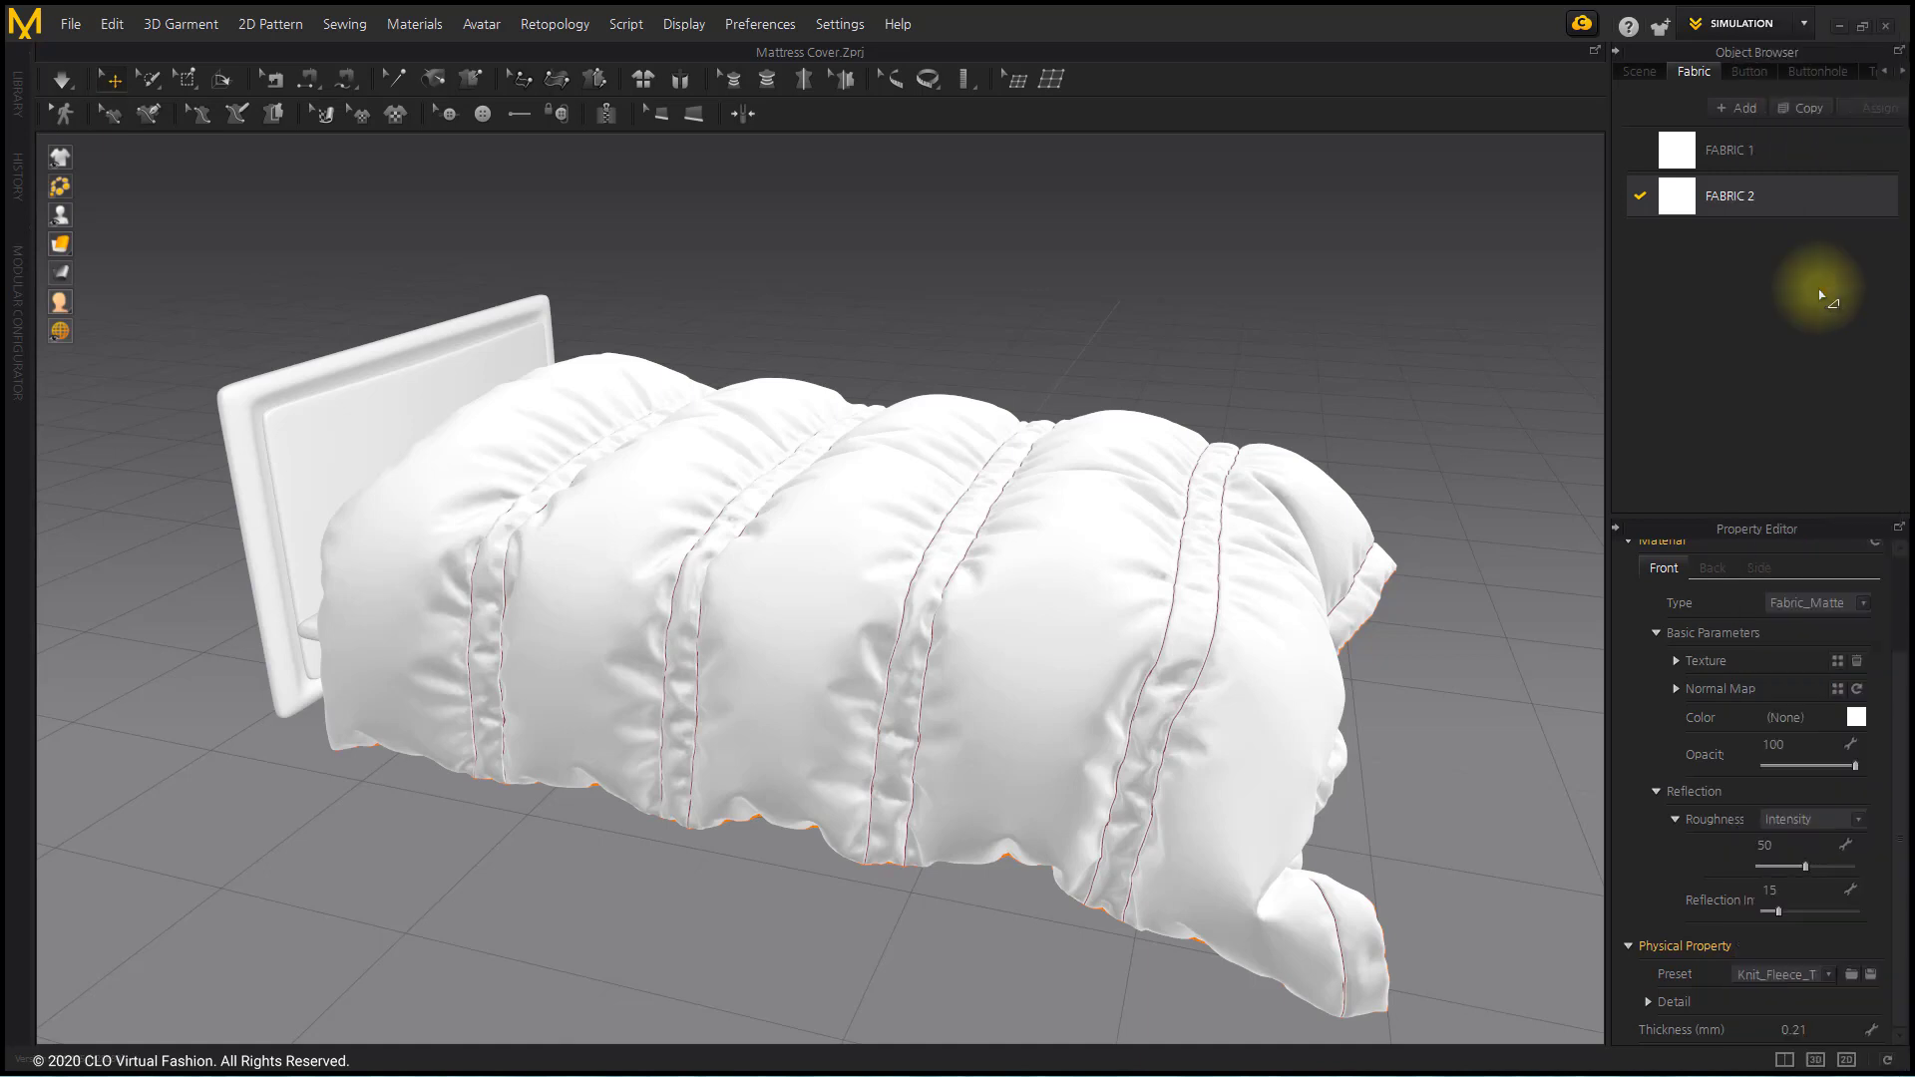
click(61, 80)
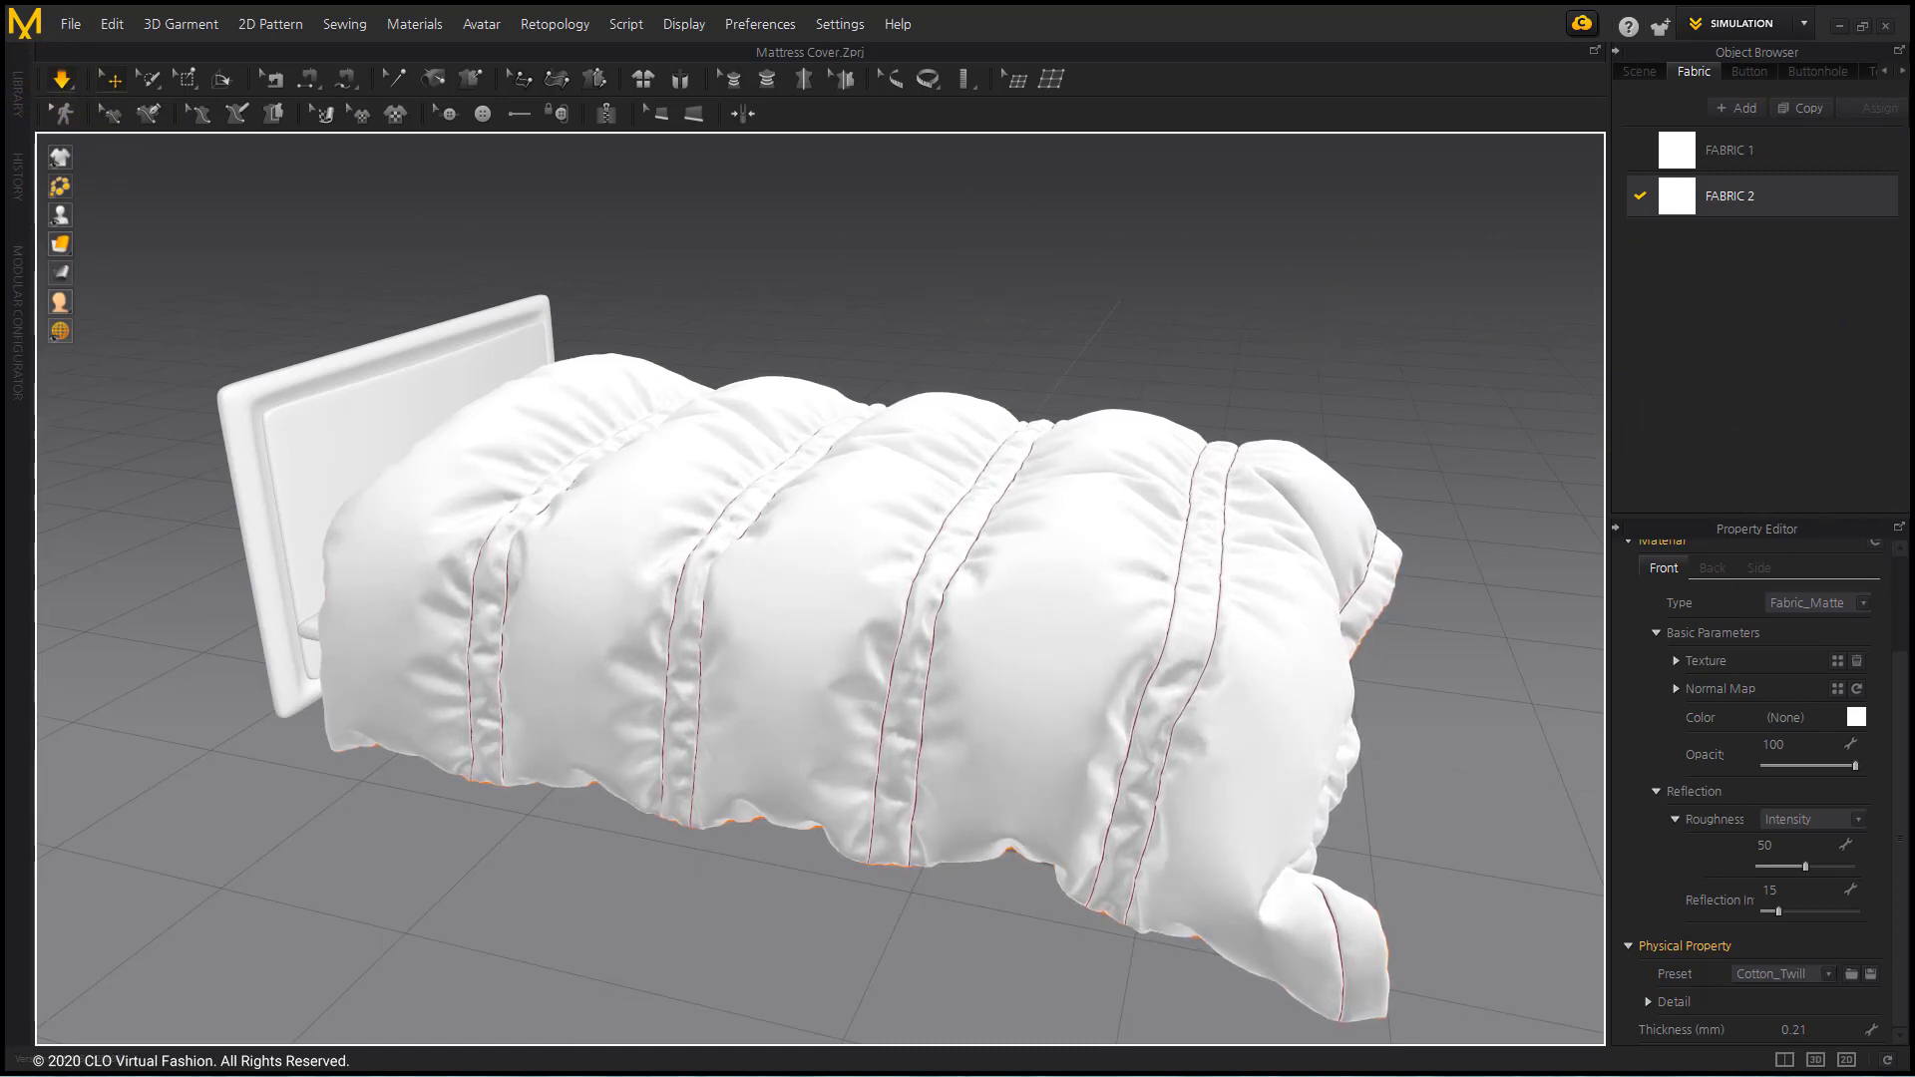
mouse_move(1496, 843)
right_down()
mouse_move(1007, 795)
mouse_move(1432, 568)
right_up()
click(1404, 619)
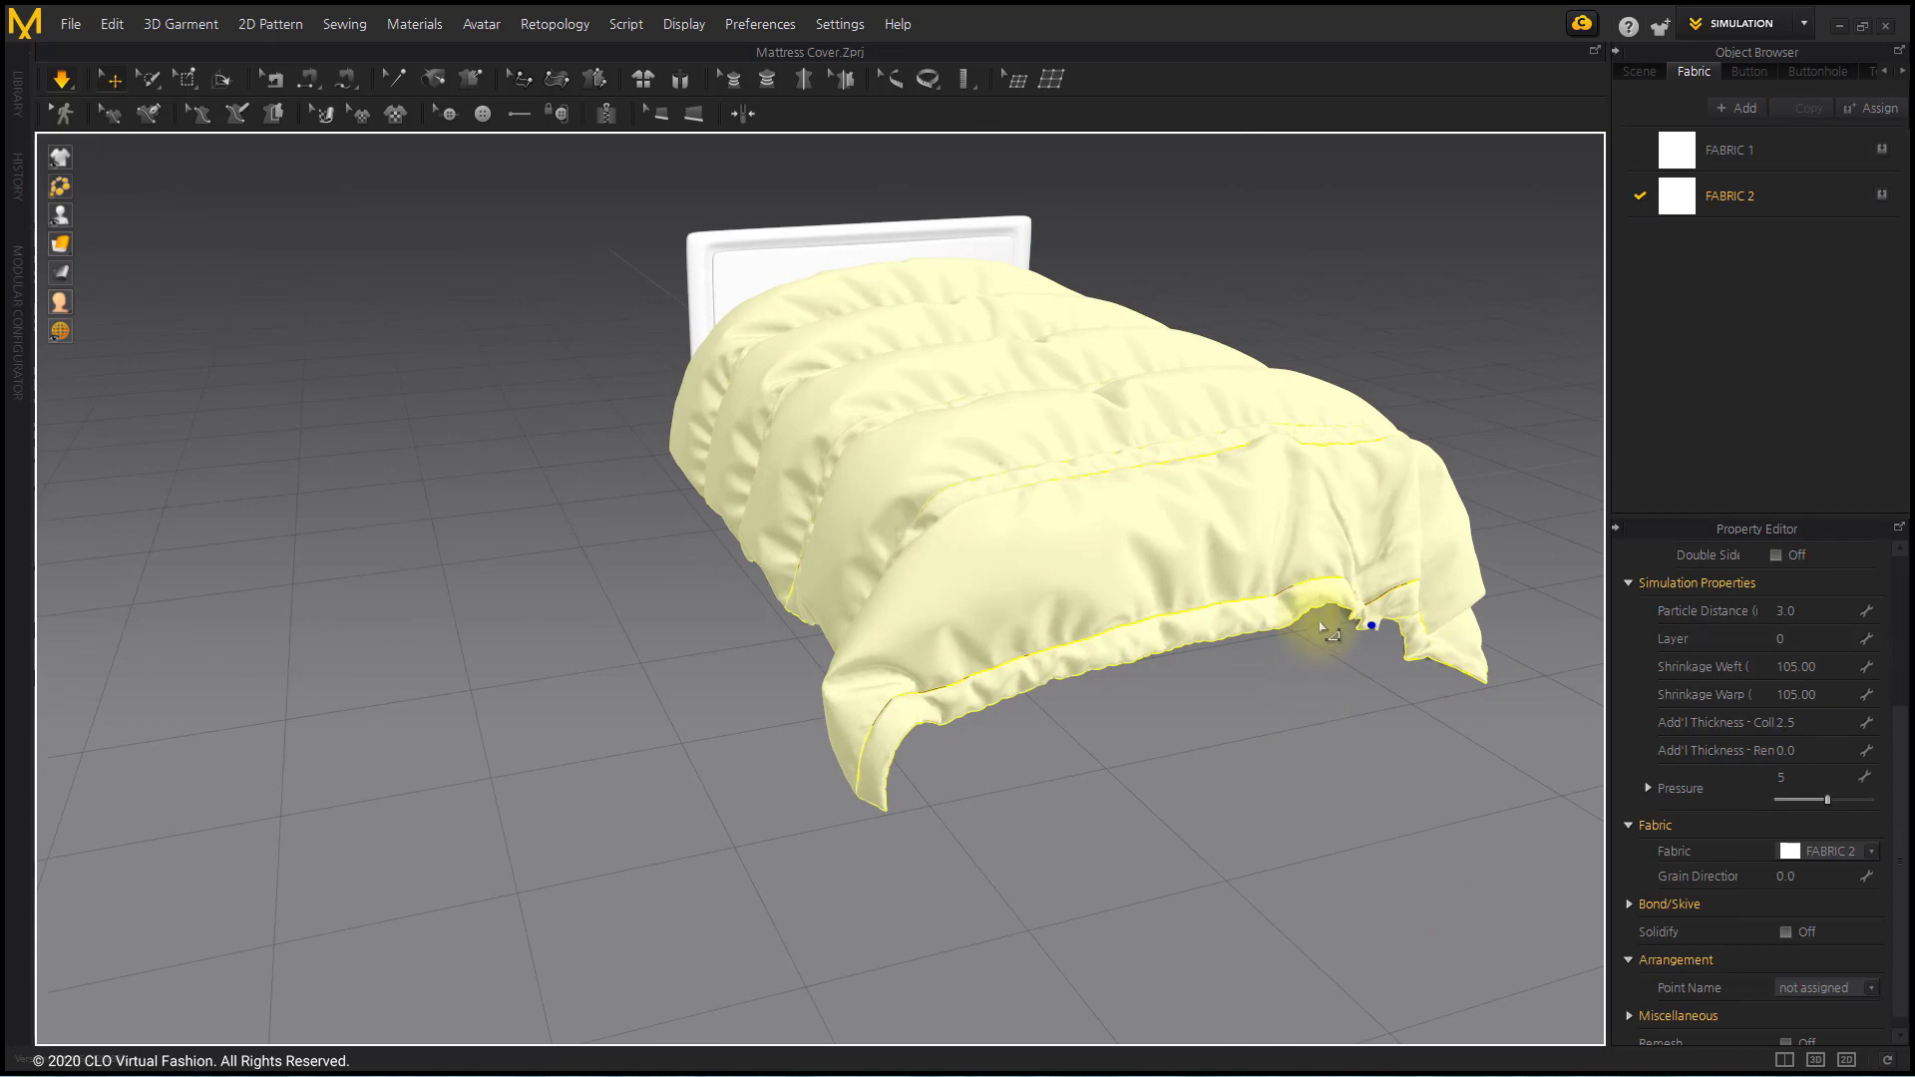
Freeze the comforter's underside panel in place.
click(1367, 743)
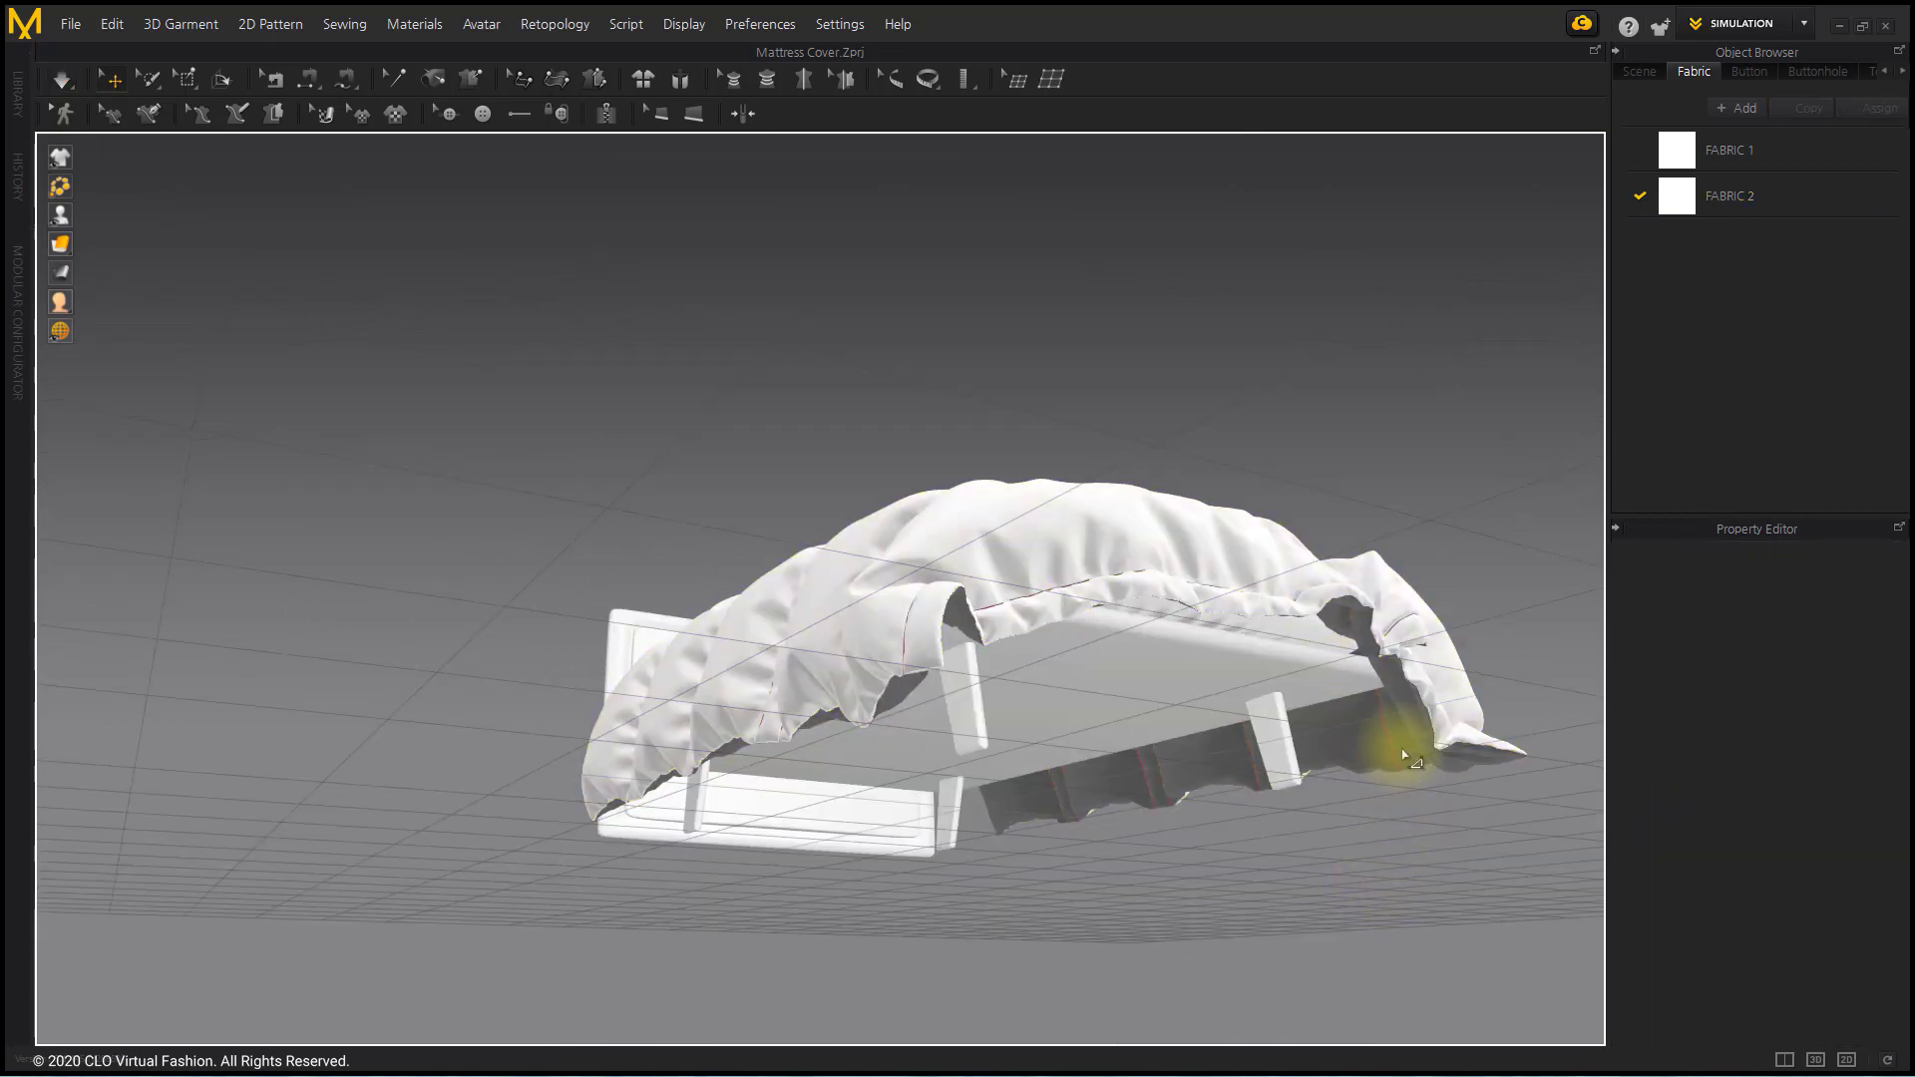
right_click(1401, 728)
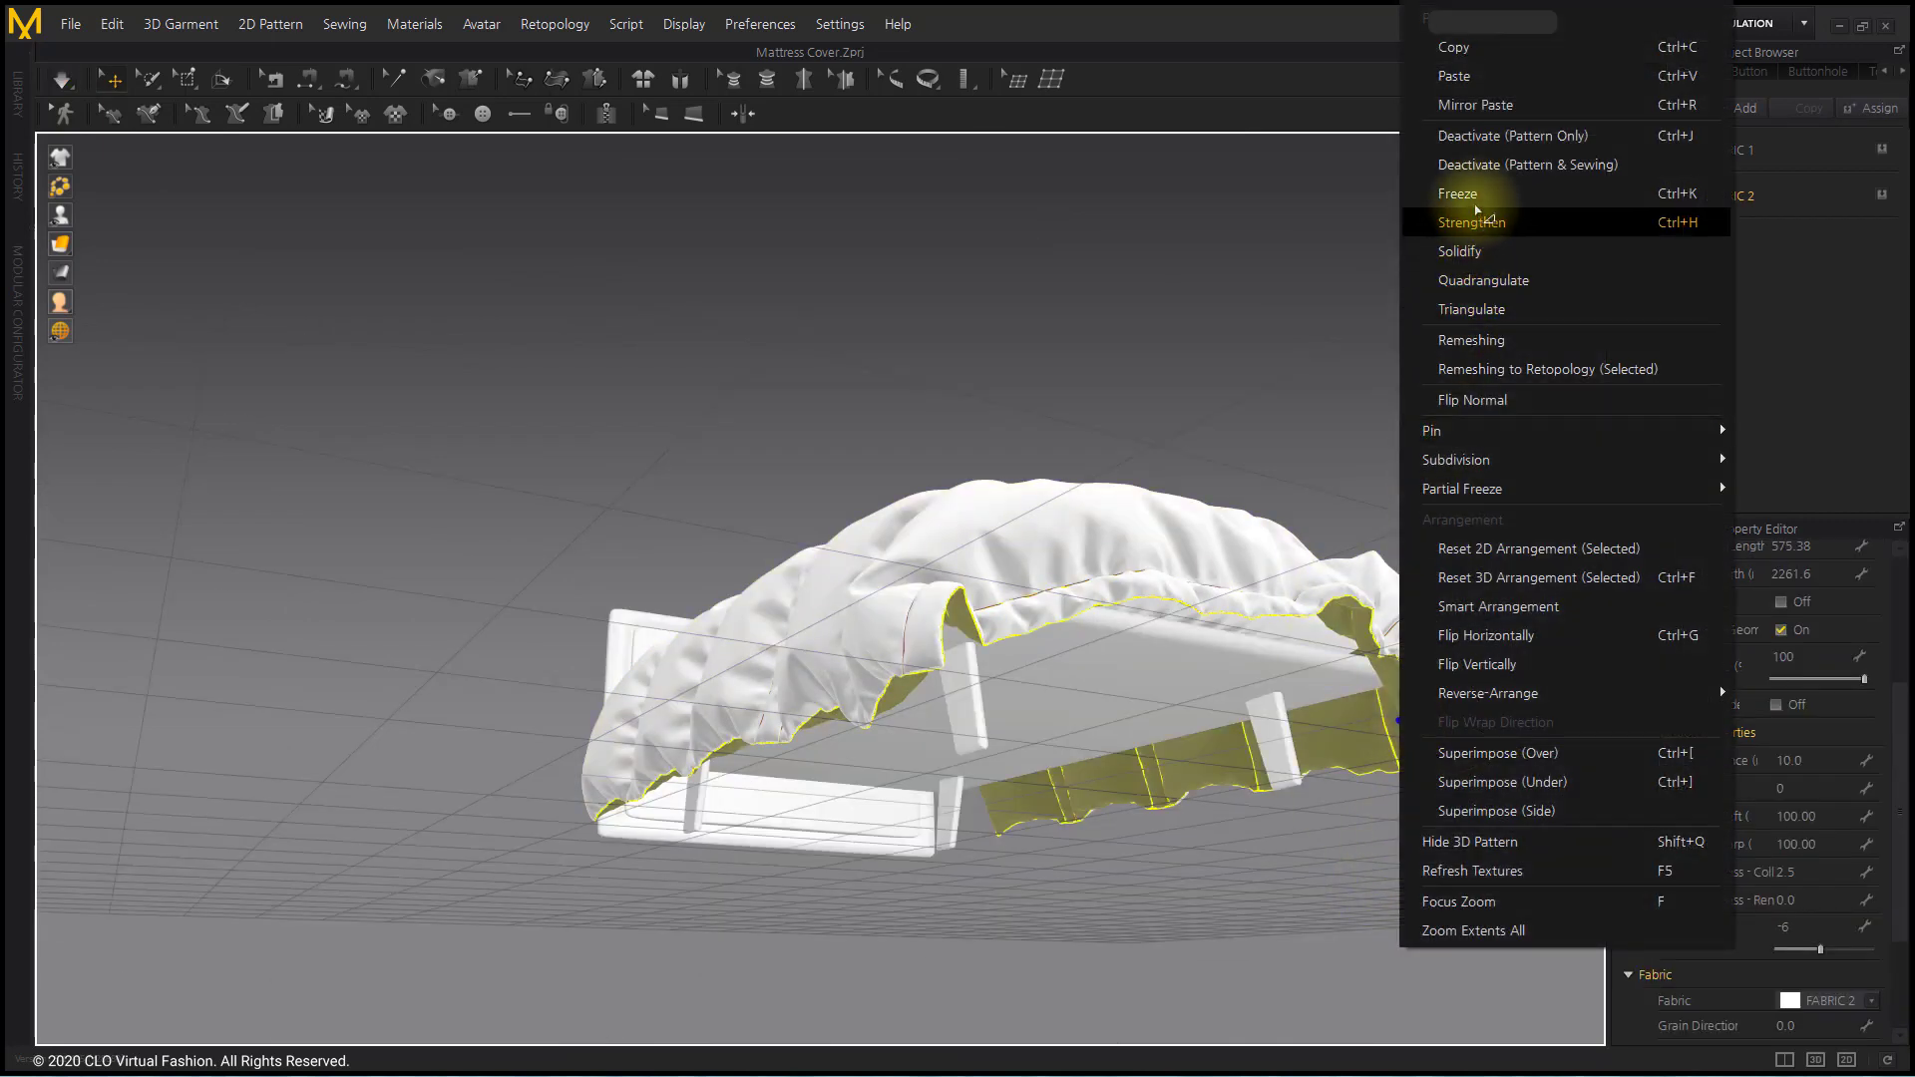
click(1409, 367)
mouse_move(1360, 402)
right_down()
mouse_move(1184, 458)
mouse_move(1252, 499)
mouse_move(1146, 410)
mouse_move(1037, 605)
right_up()
Change the cover's pressure value and simulate so the padded sections puff up.
click(1037, 605)
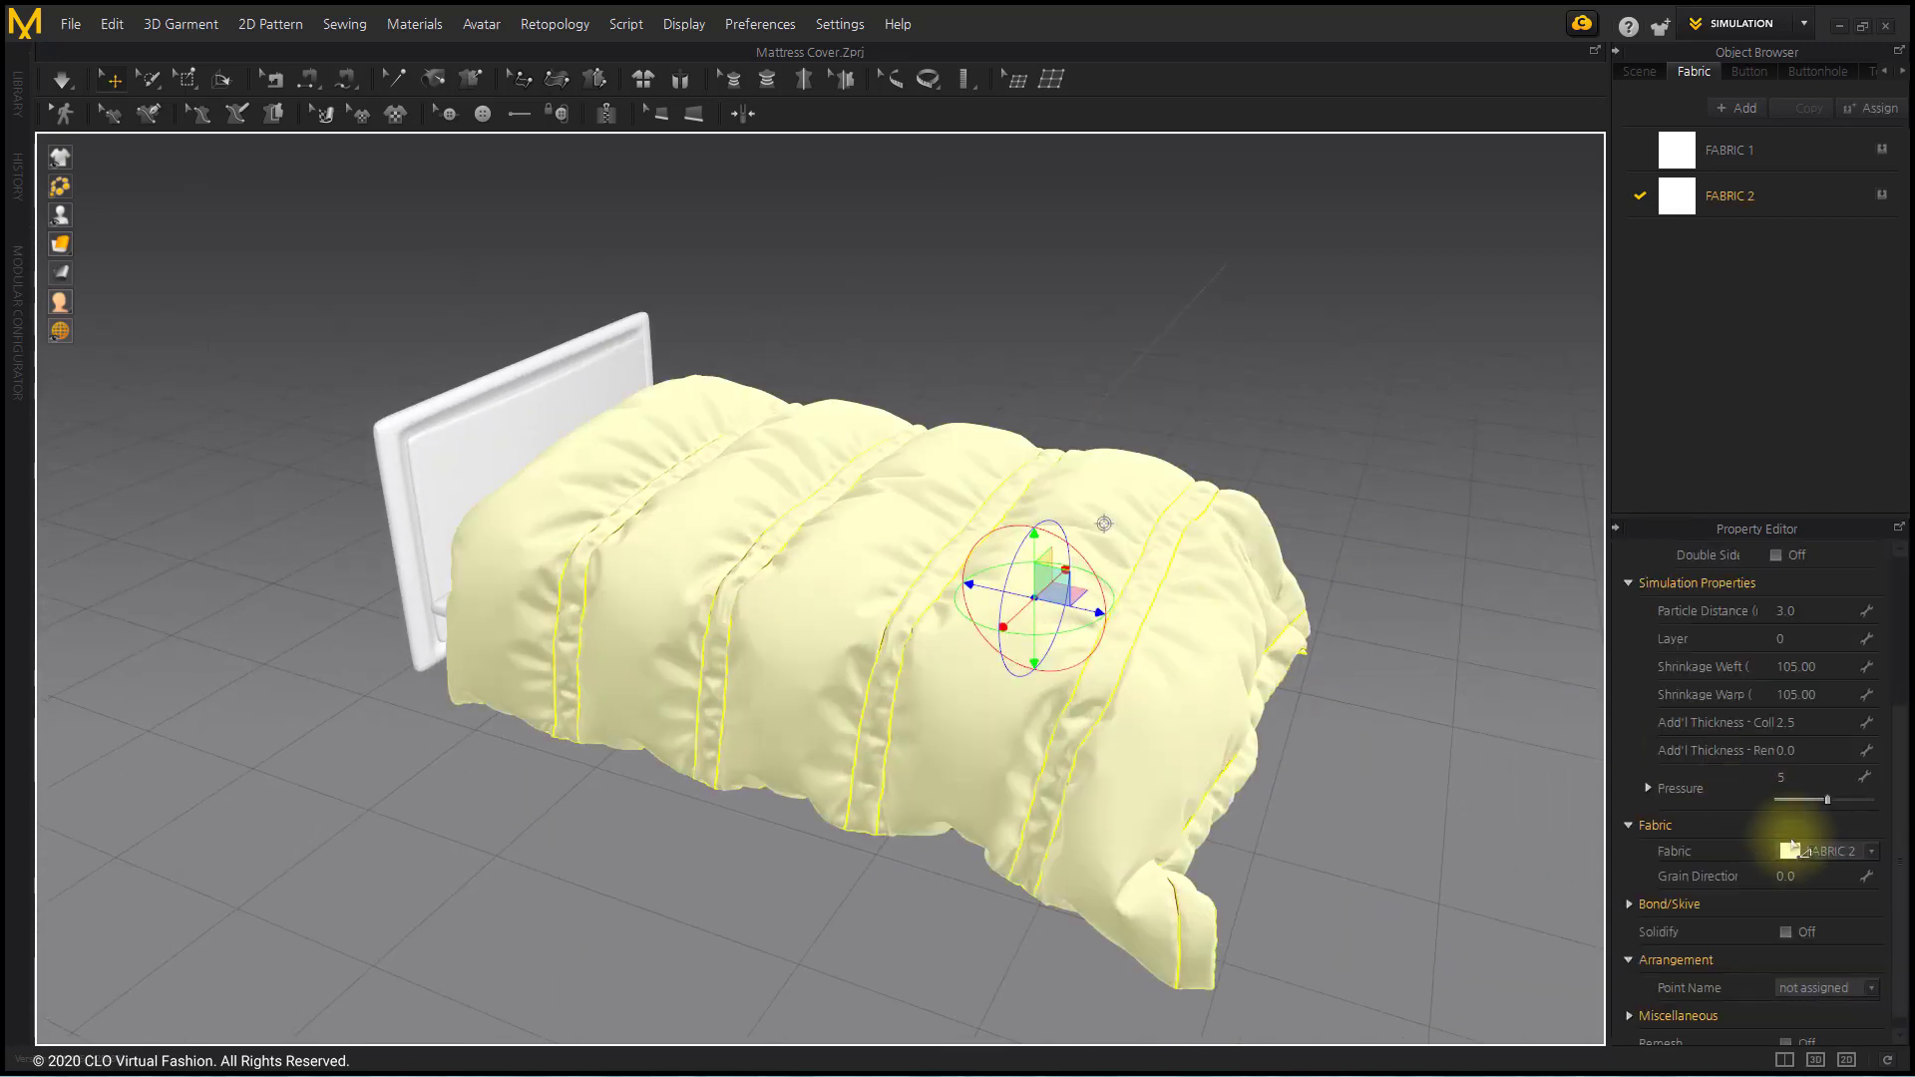
click(1813, 779)
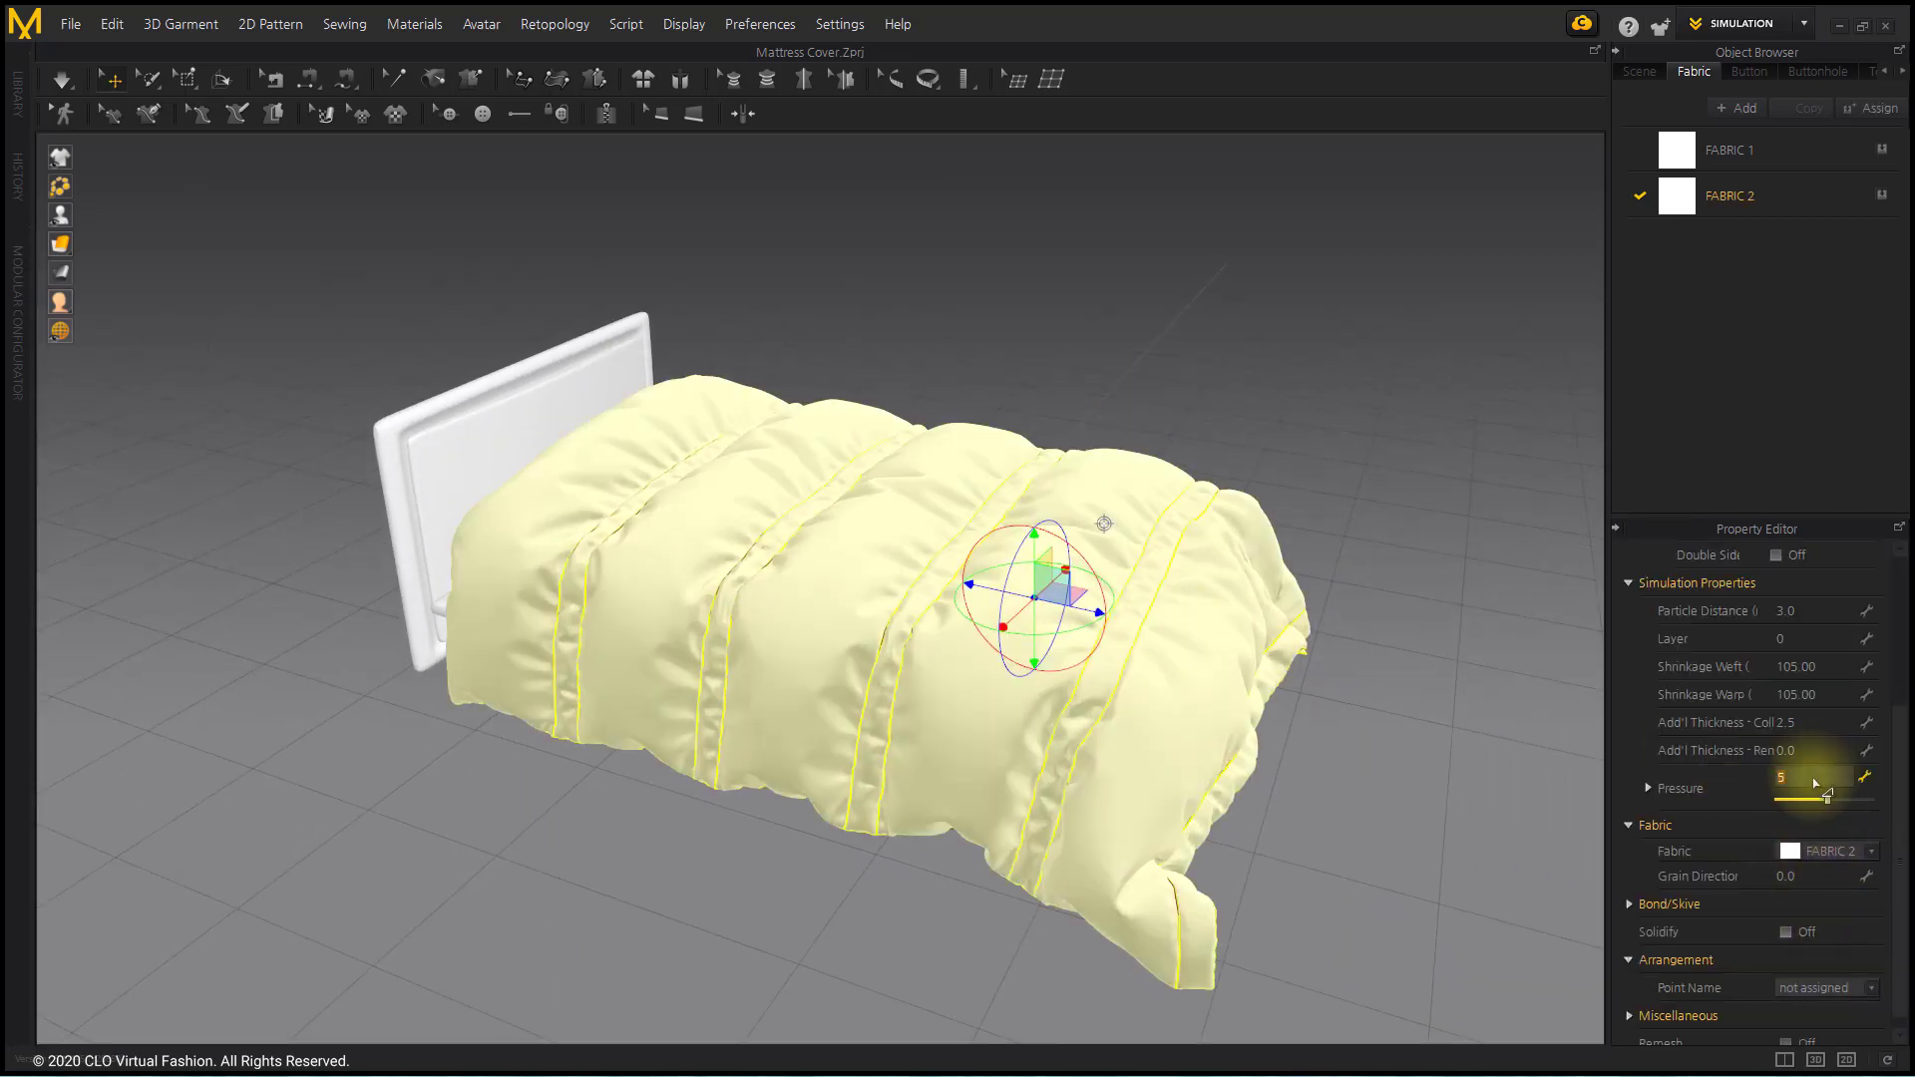
key(Return)
click(1443, 783)
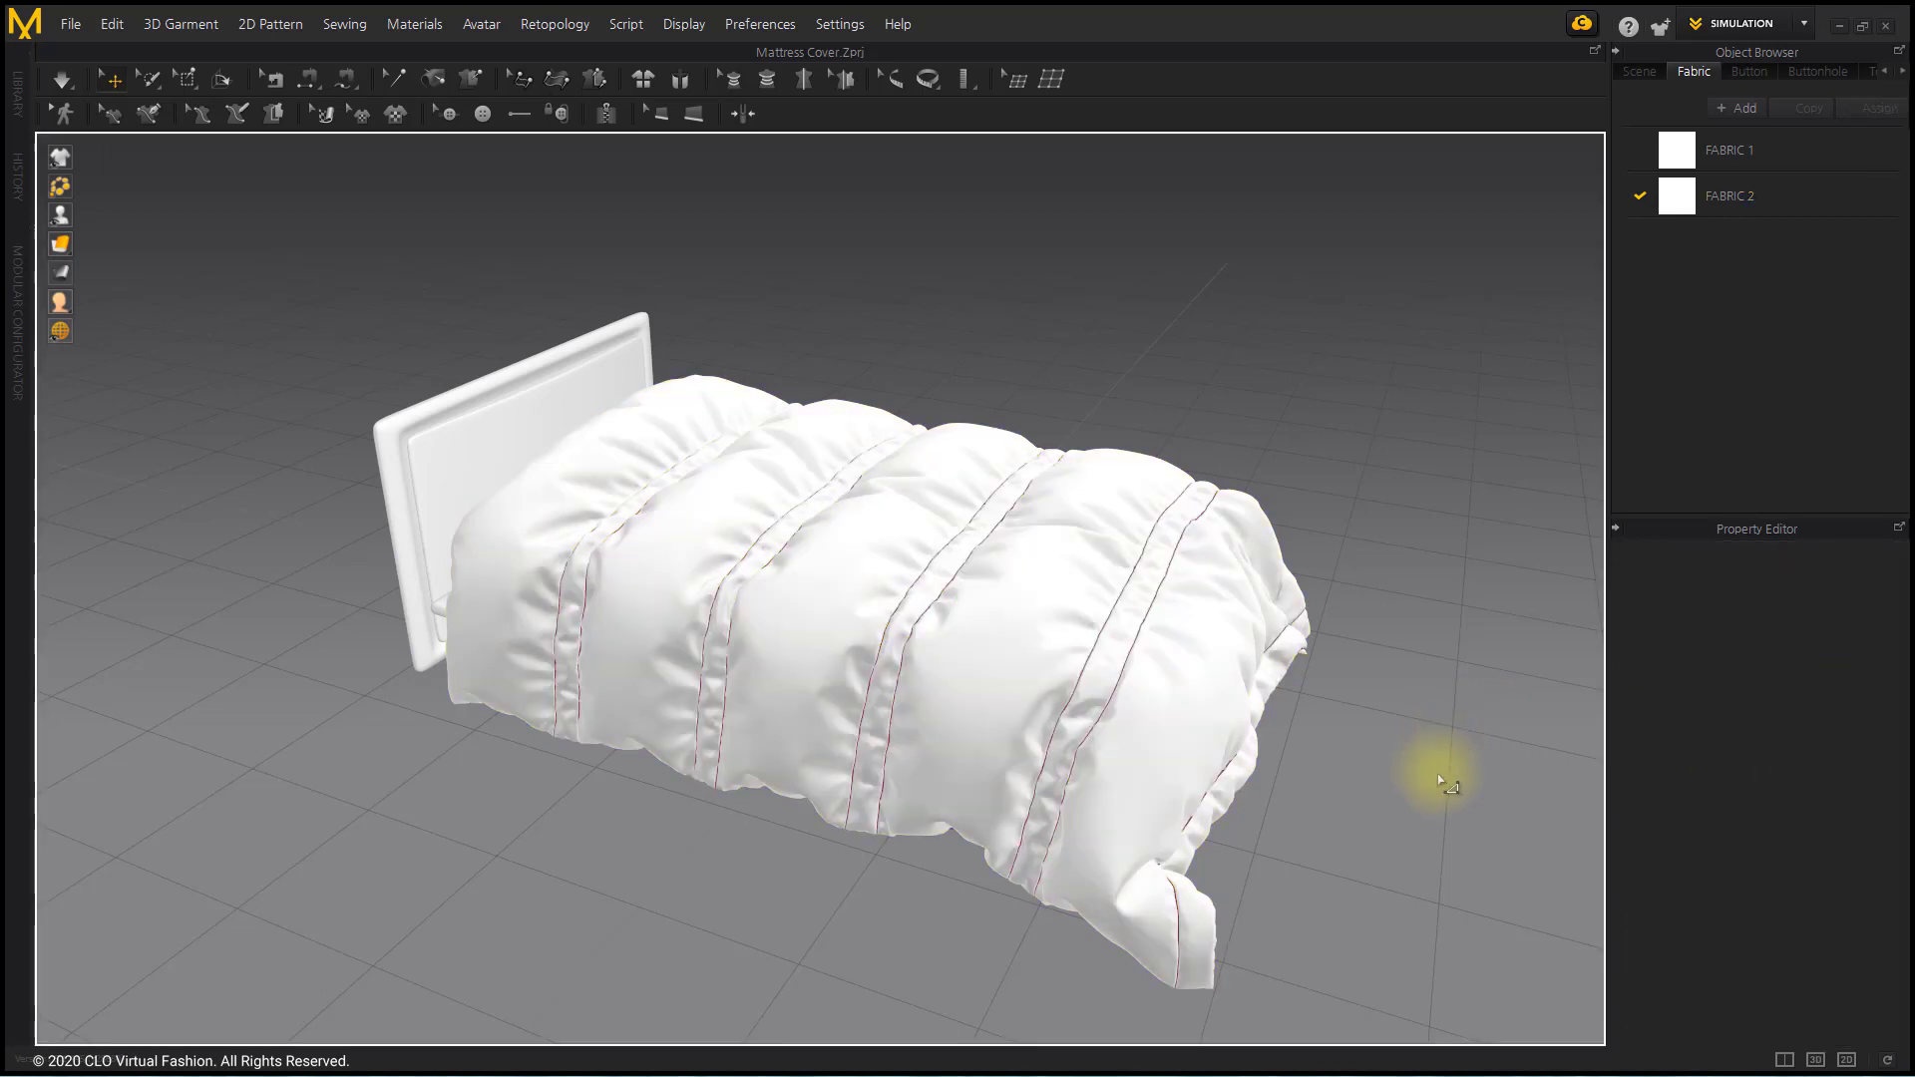
key(space)
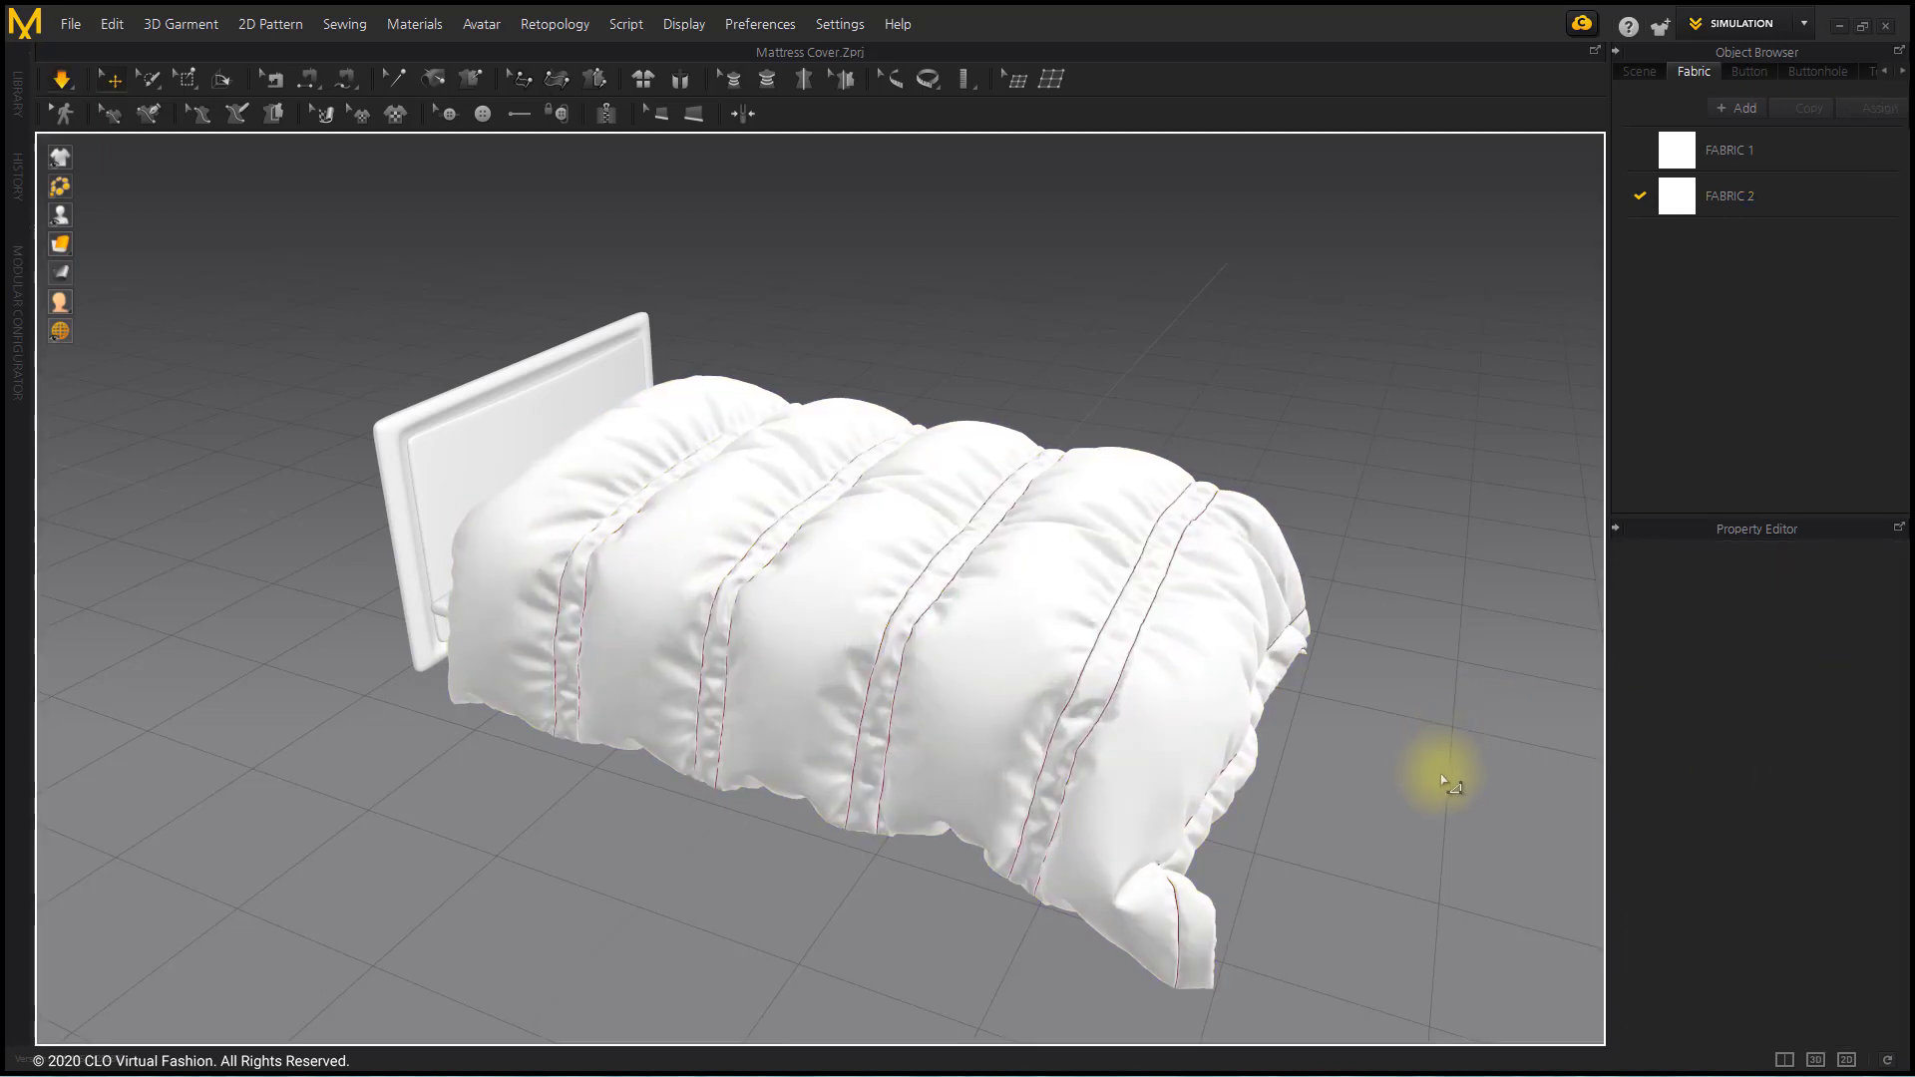
Return the cover's pressure to 5 and resume the simulation.
click(1310, 701)
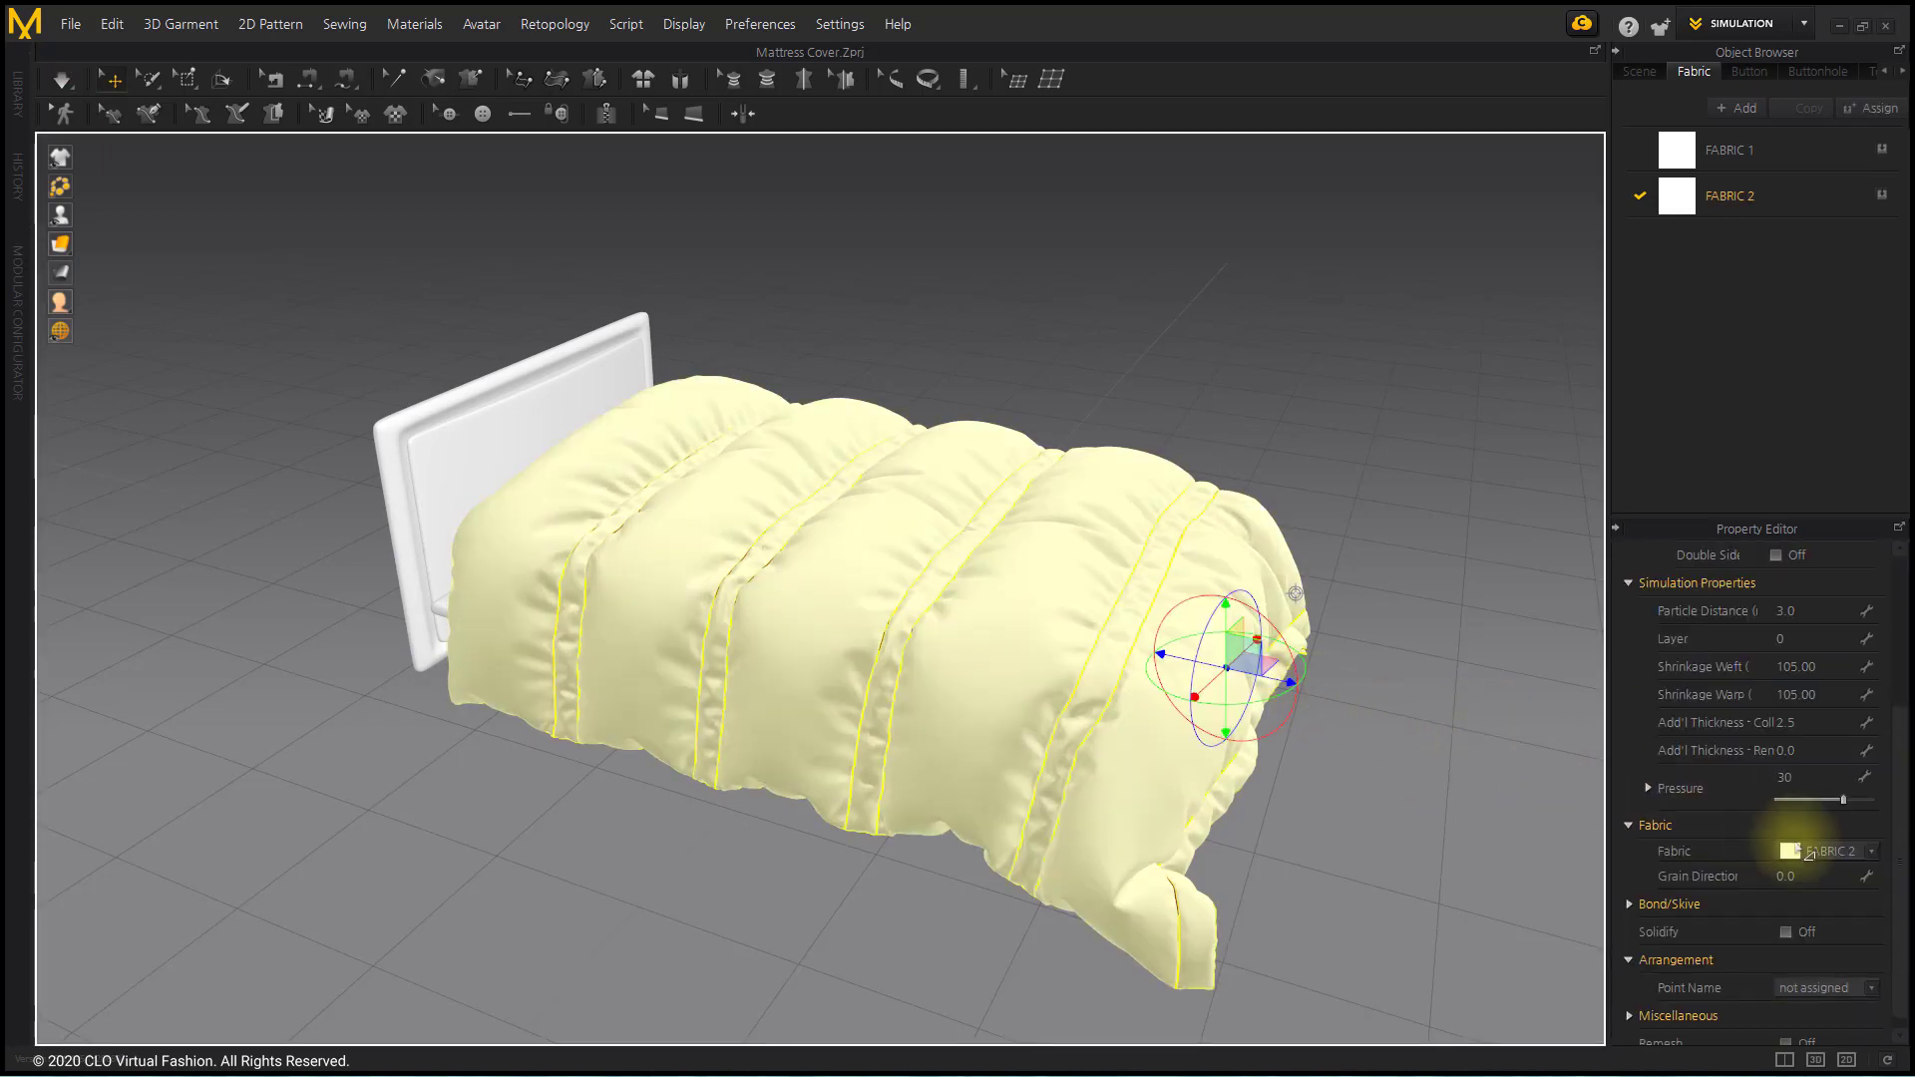
key(space)
click(1813, 779)
text(5)
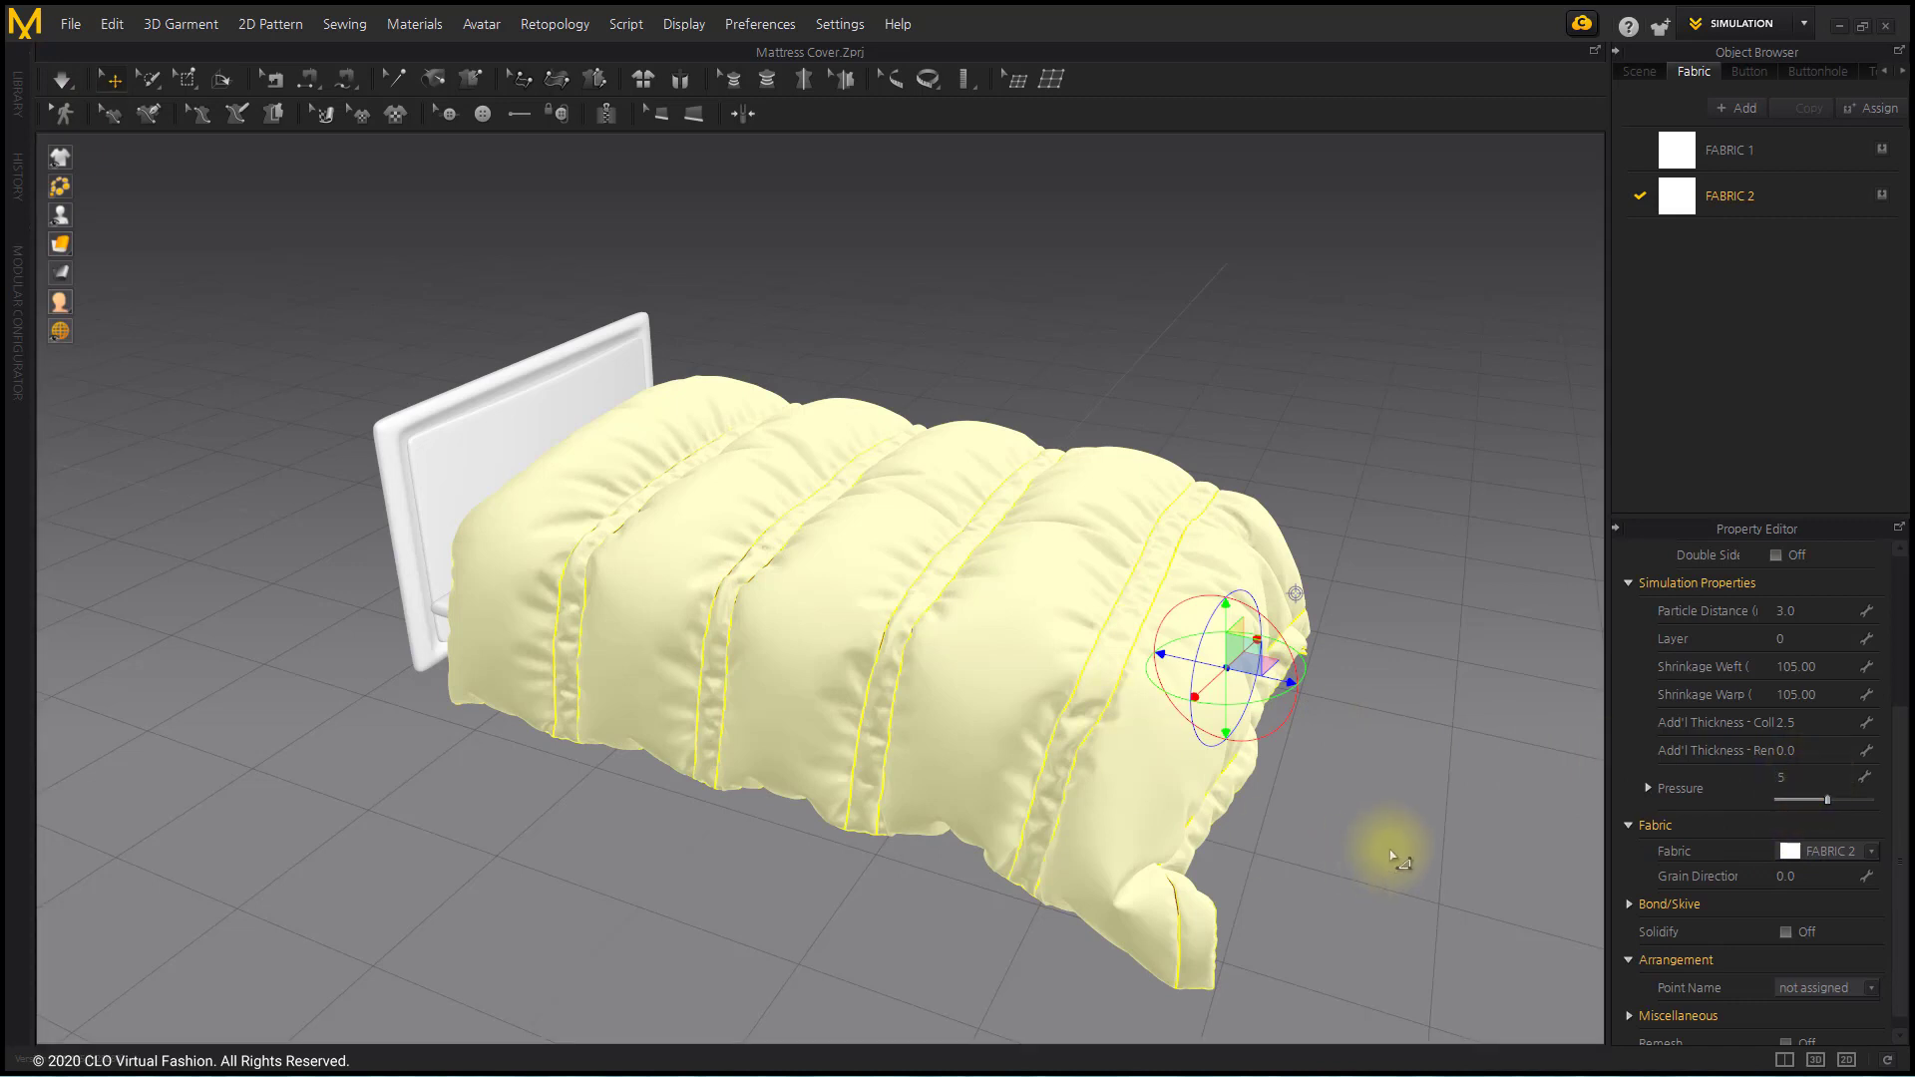
click(1393, 856)
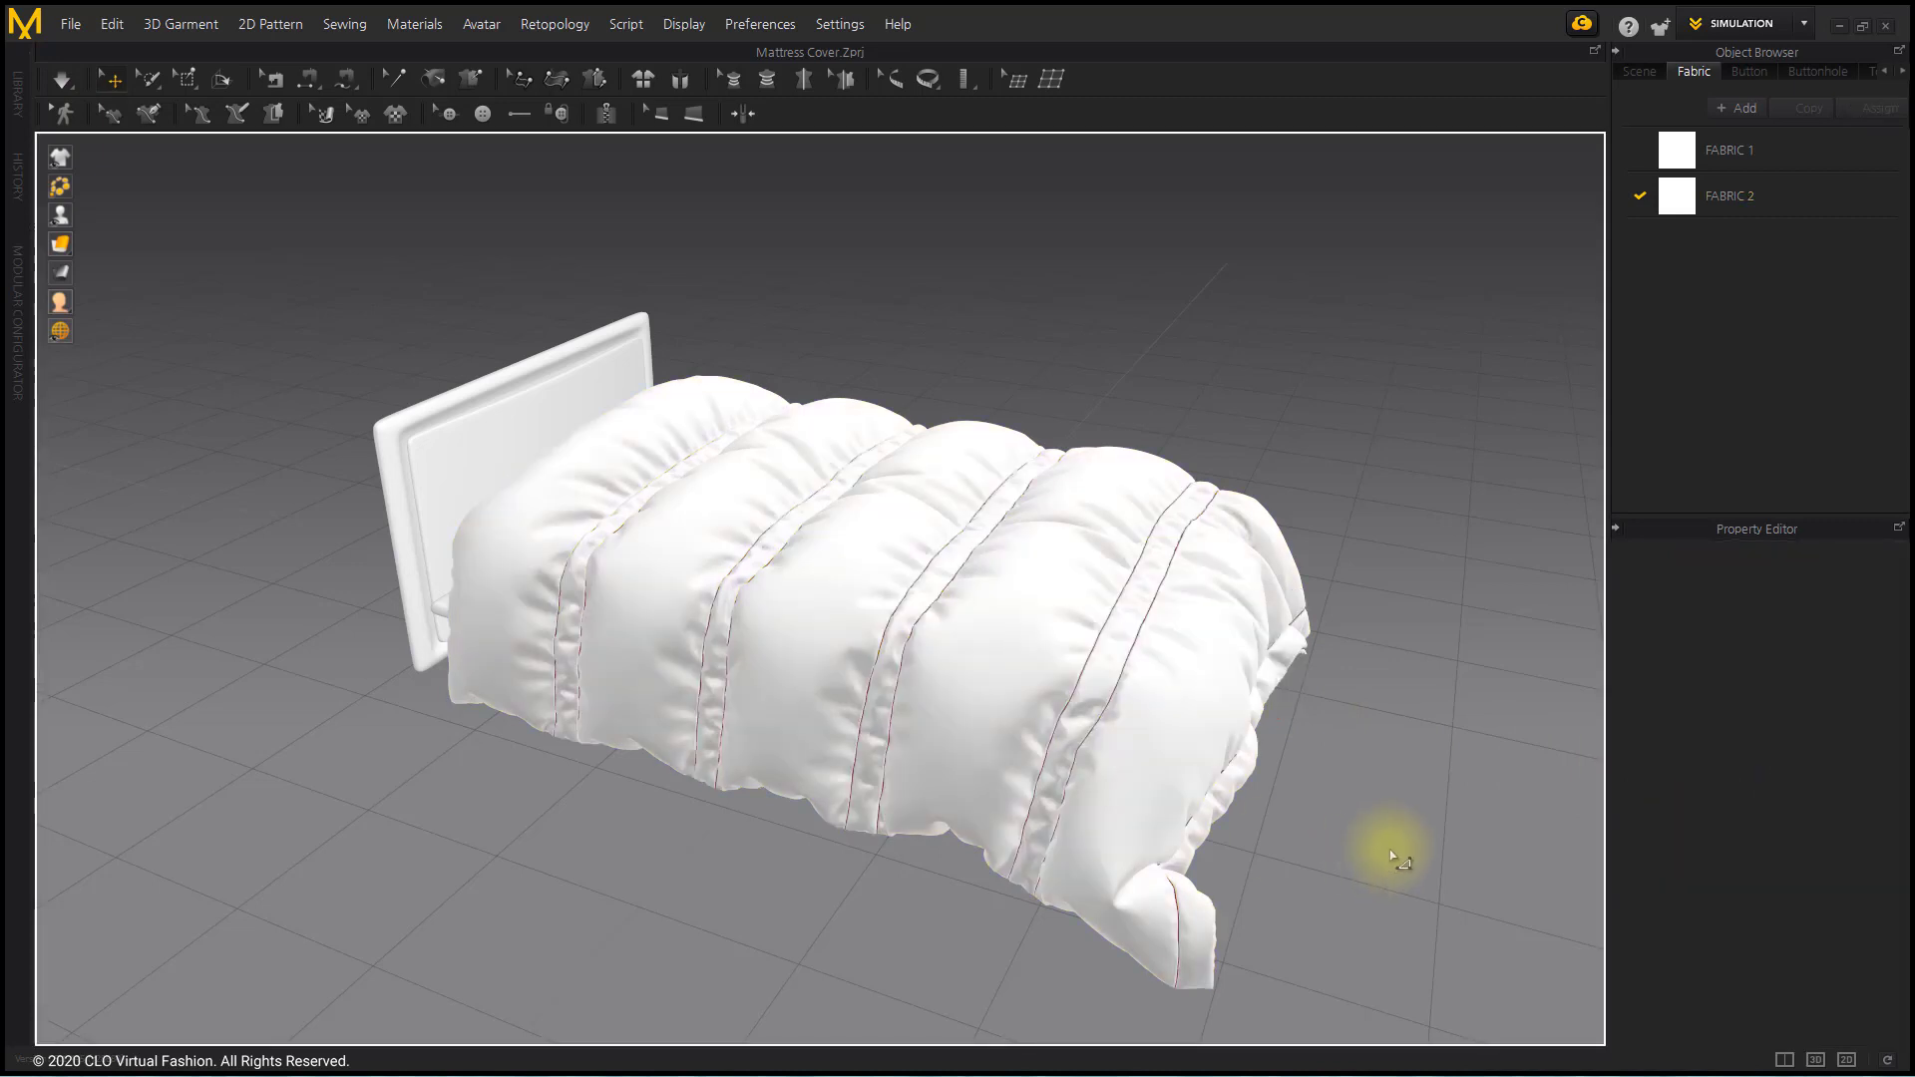
key(space)
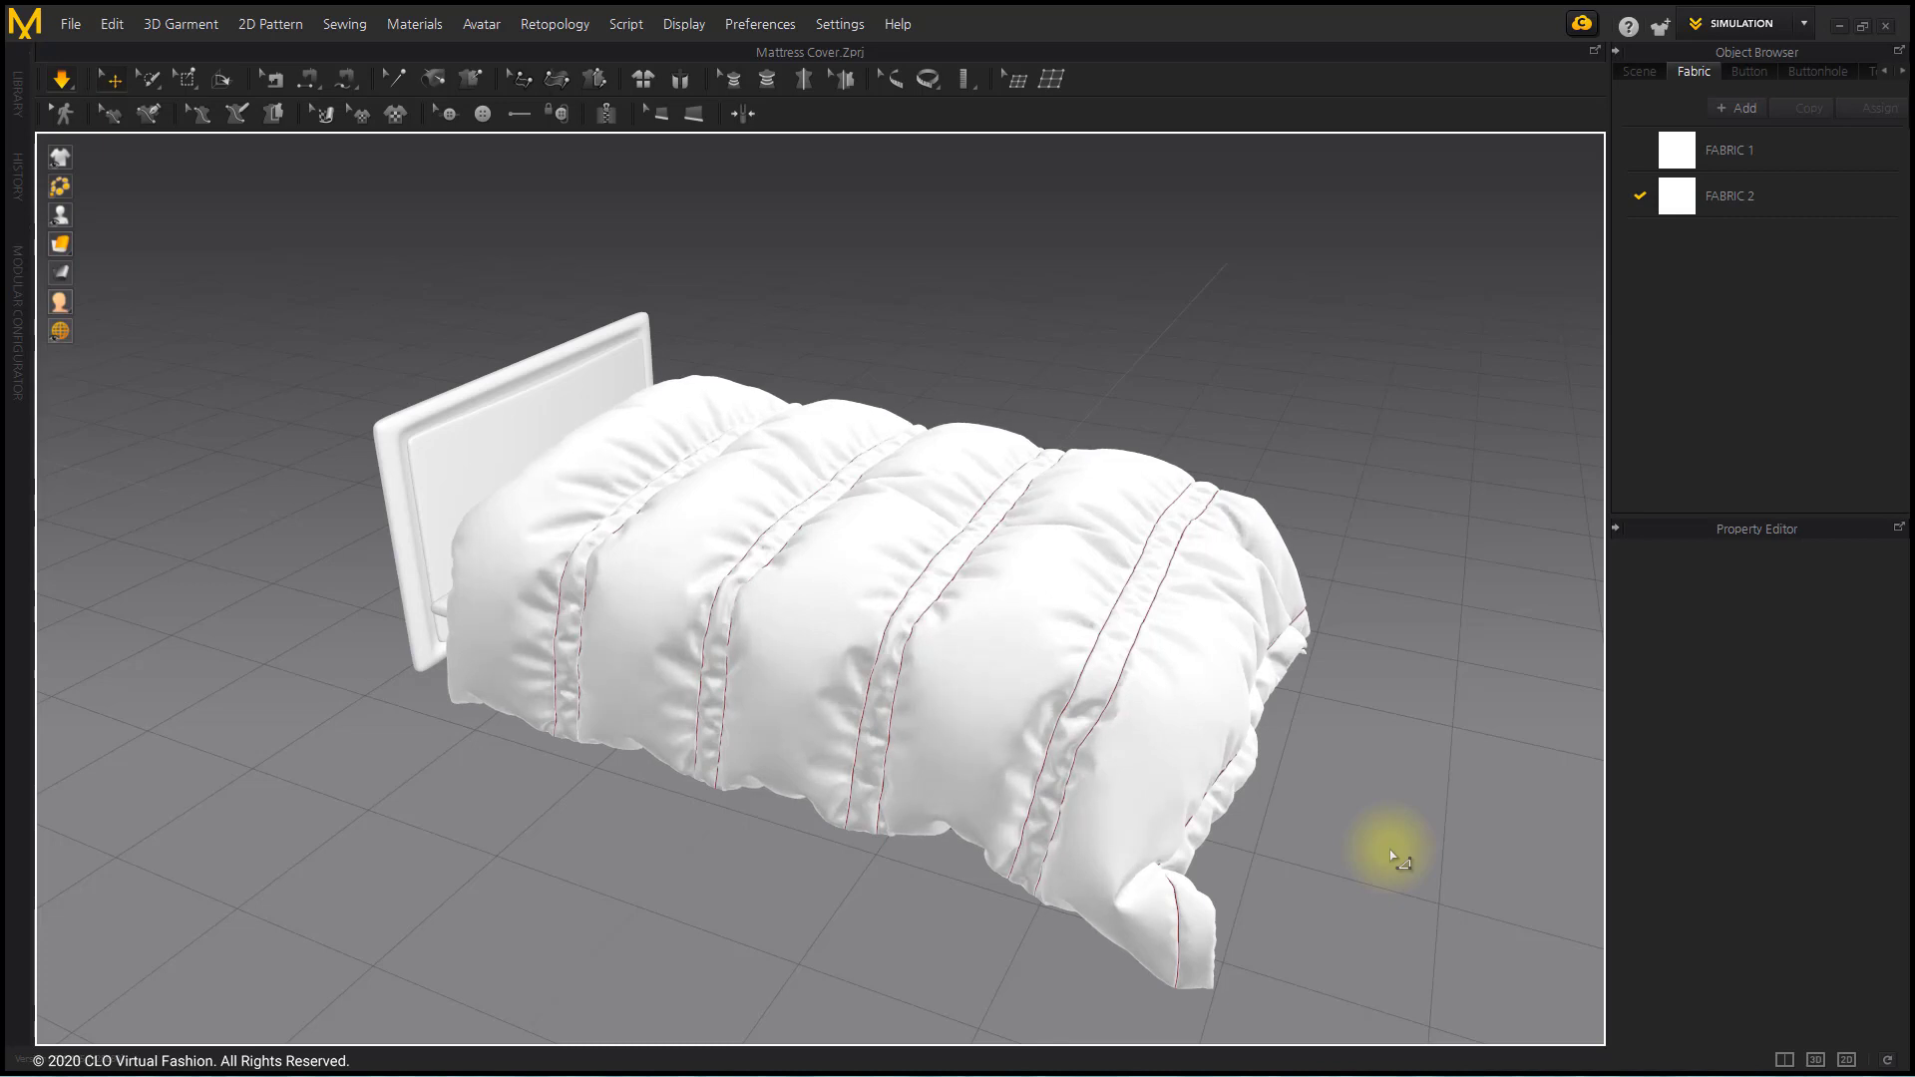
Tug the comforter's open end, then unfreeze the underside panel.
right_drag(1372, 778, 1244, 588)
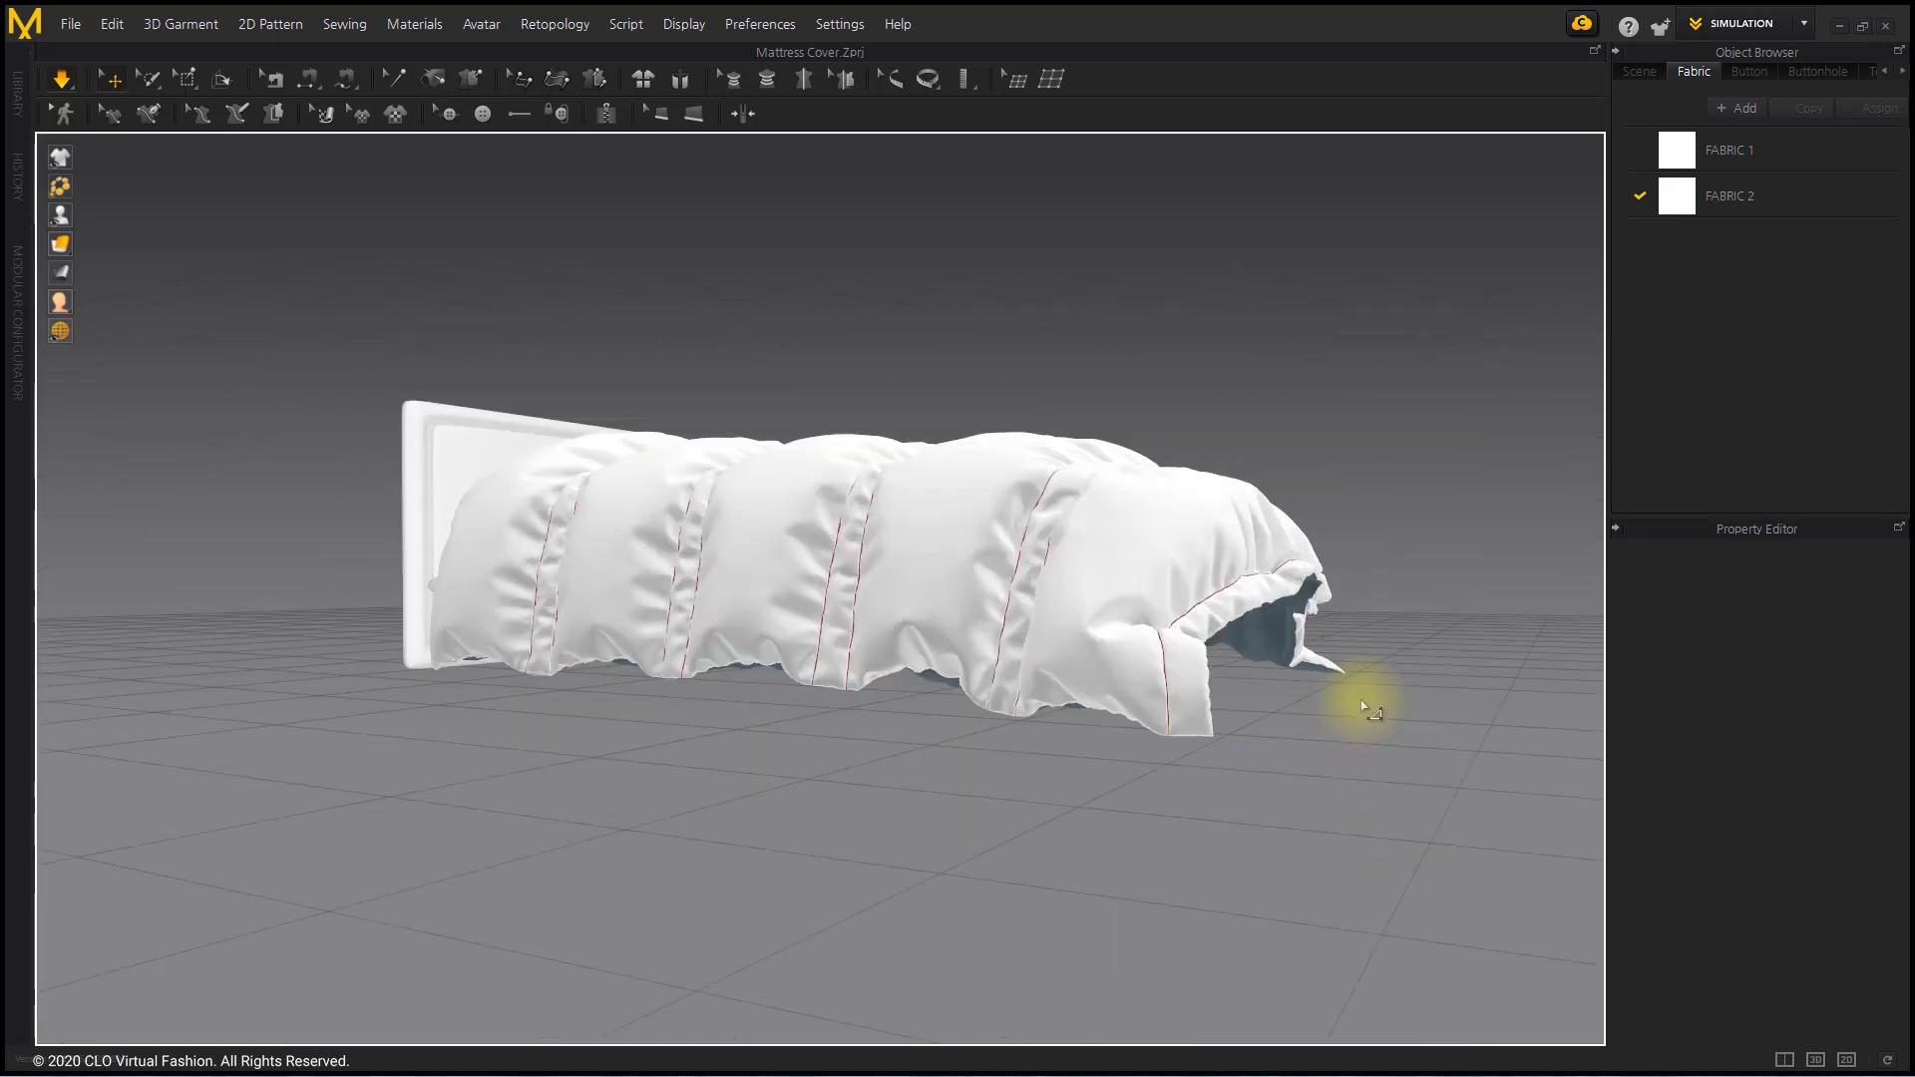
drag(1242, 587, 1285, 592)
right_click(1285, 592)
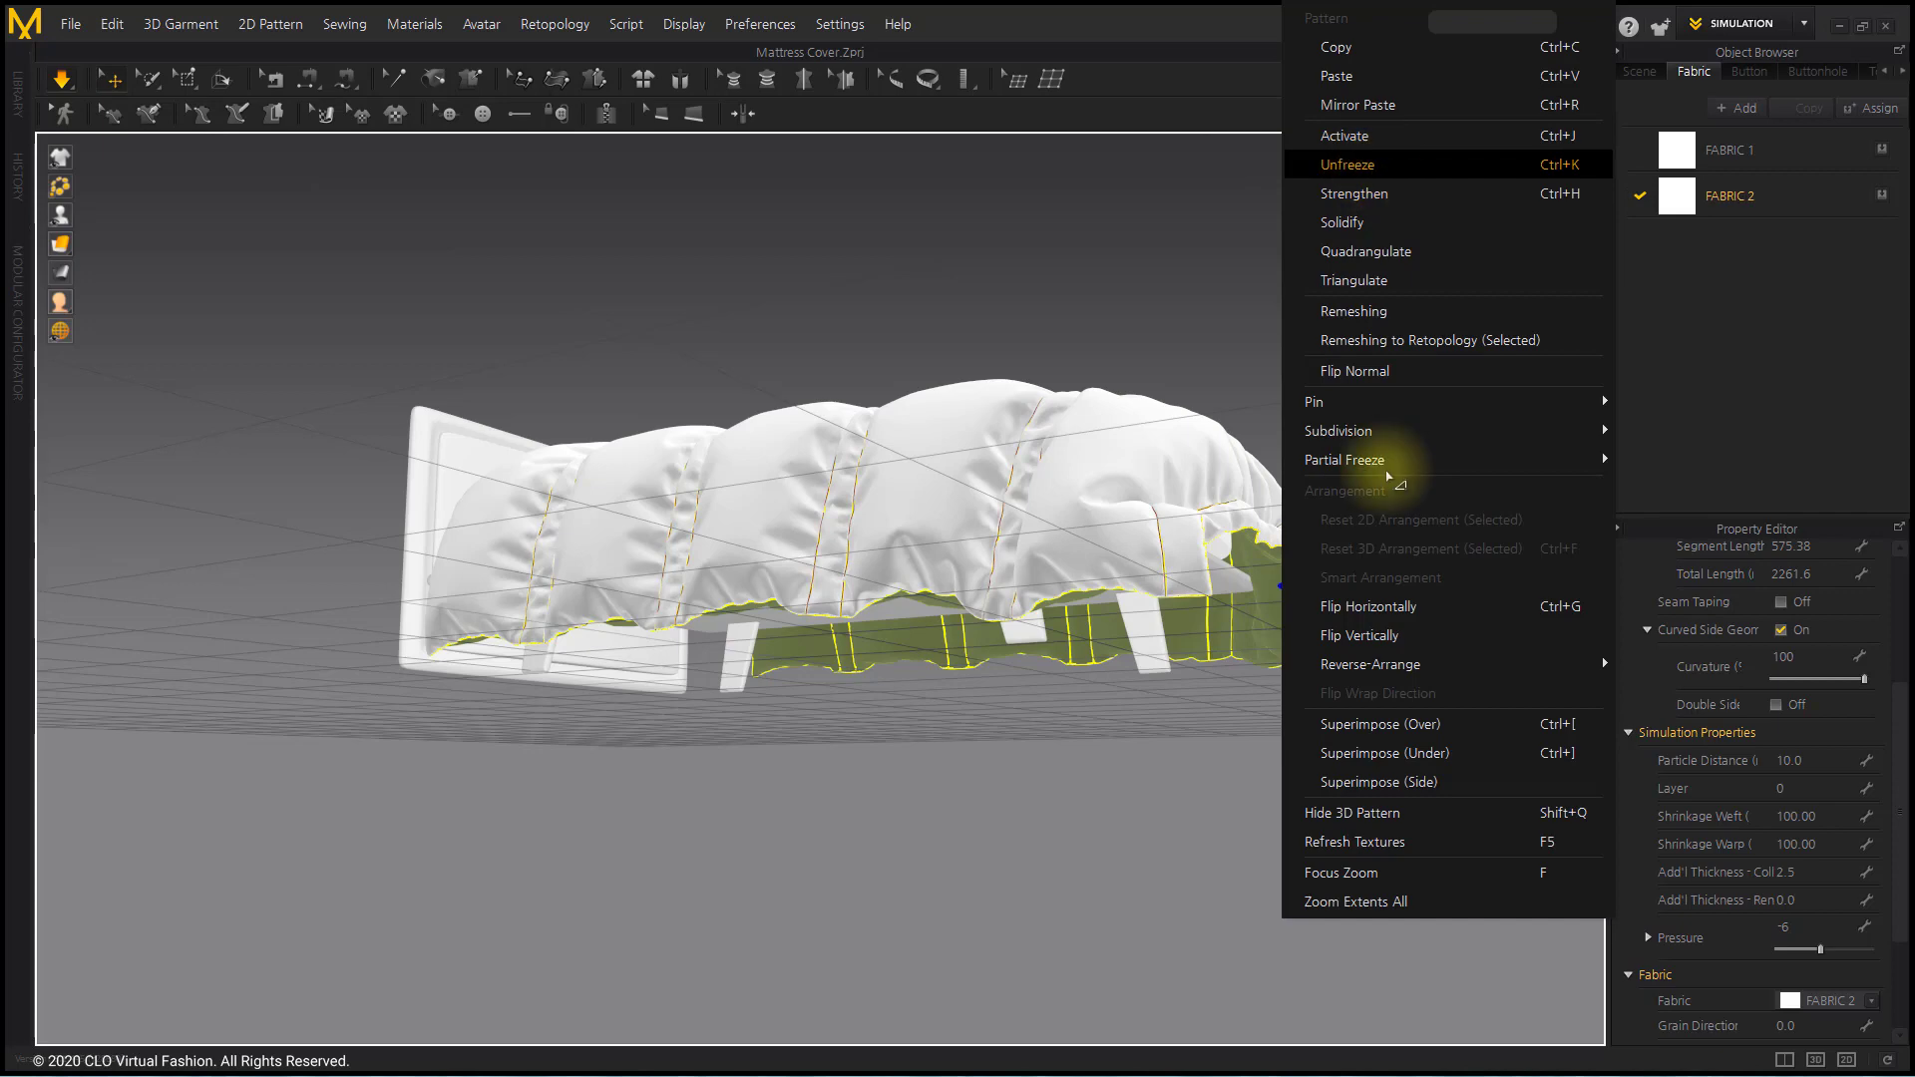
click(1389, 479)
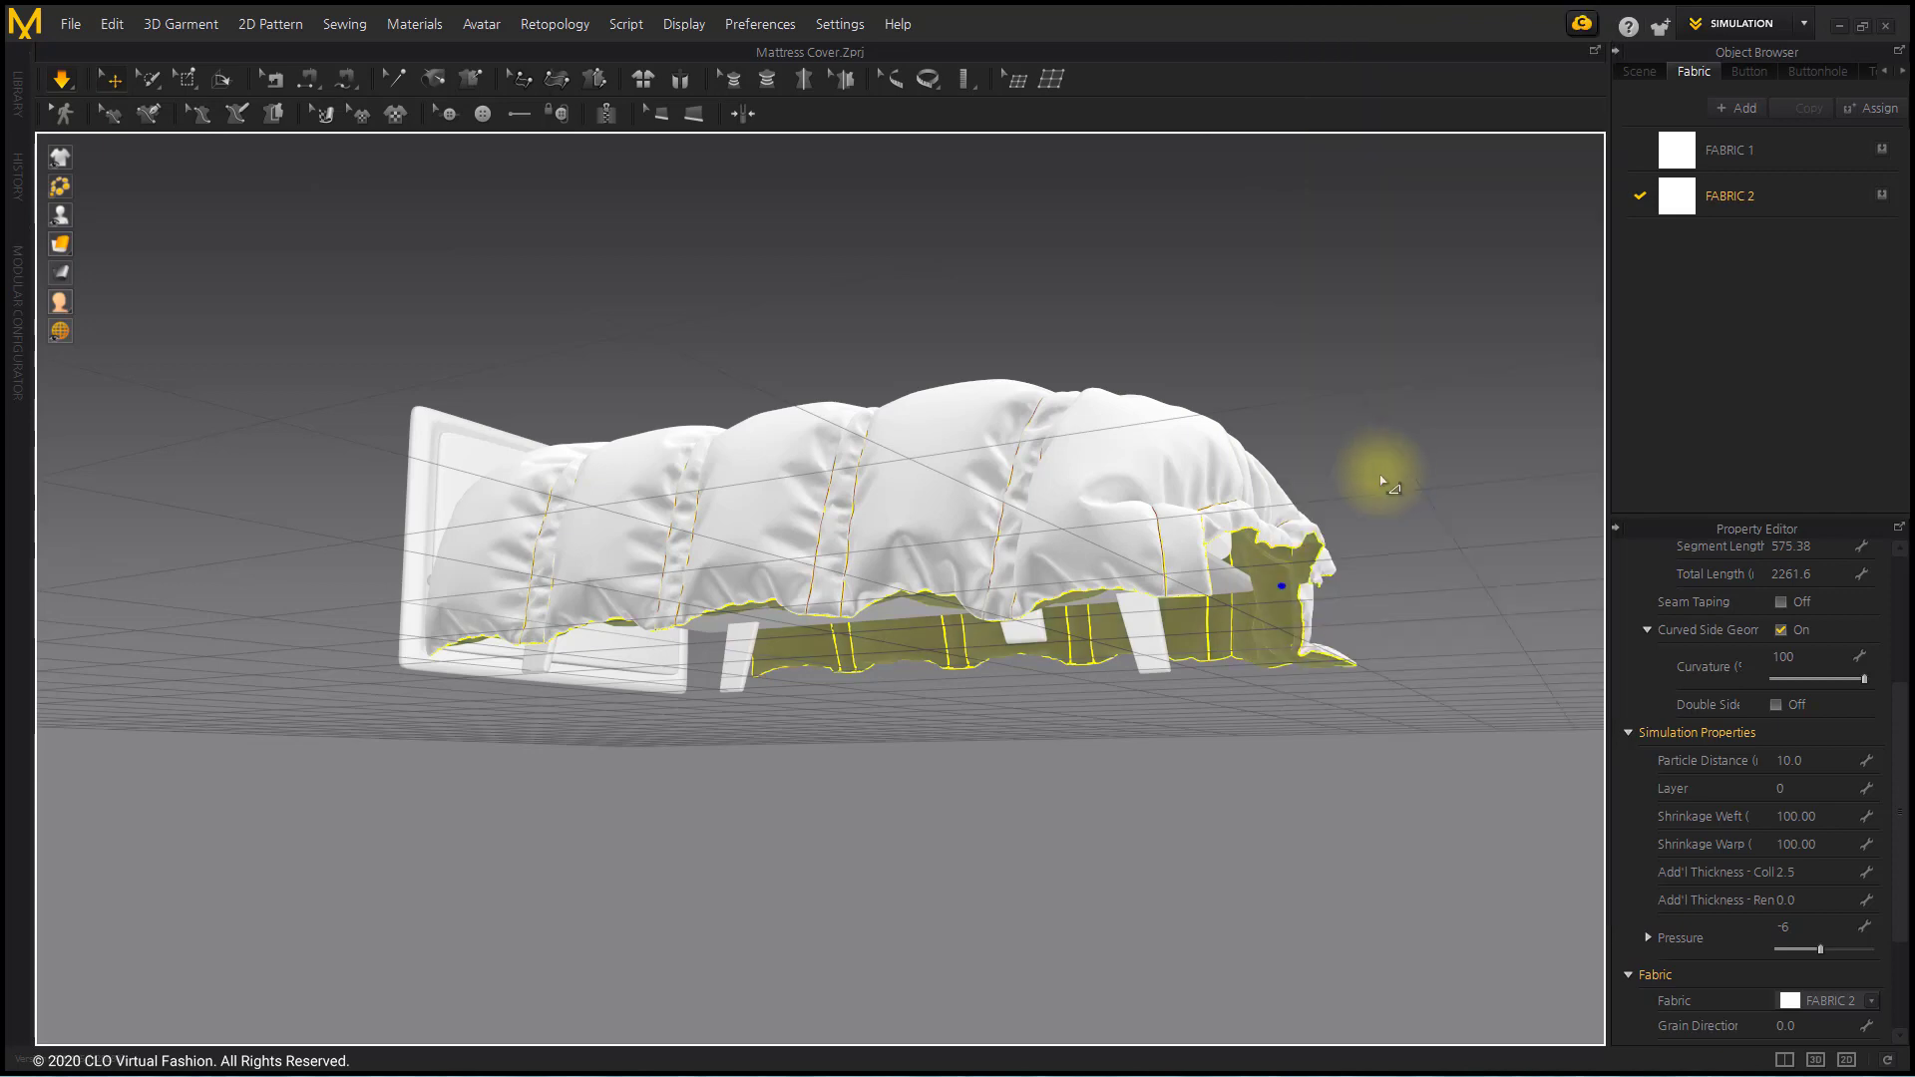
click(1316, 447)
mouse_move(1312, 439)
right_down()
mouse_move(834, 705)
mouse_move(1109, 672)
right_up()
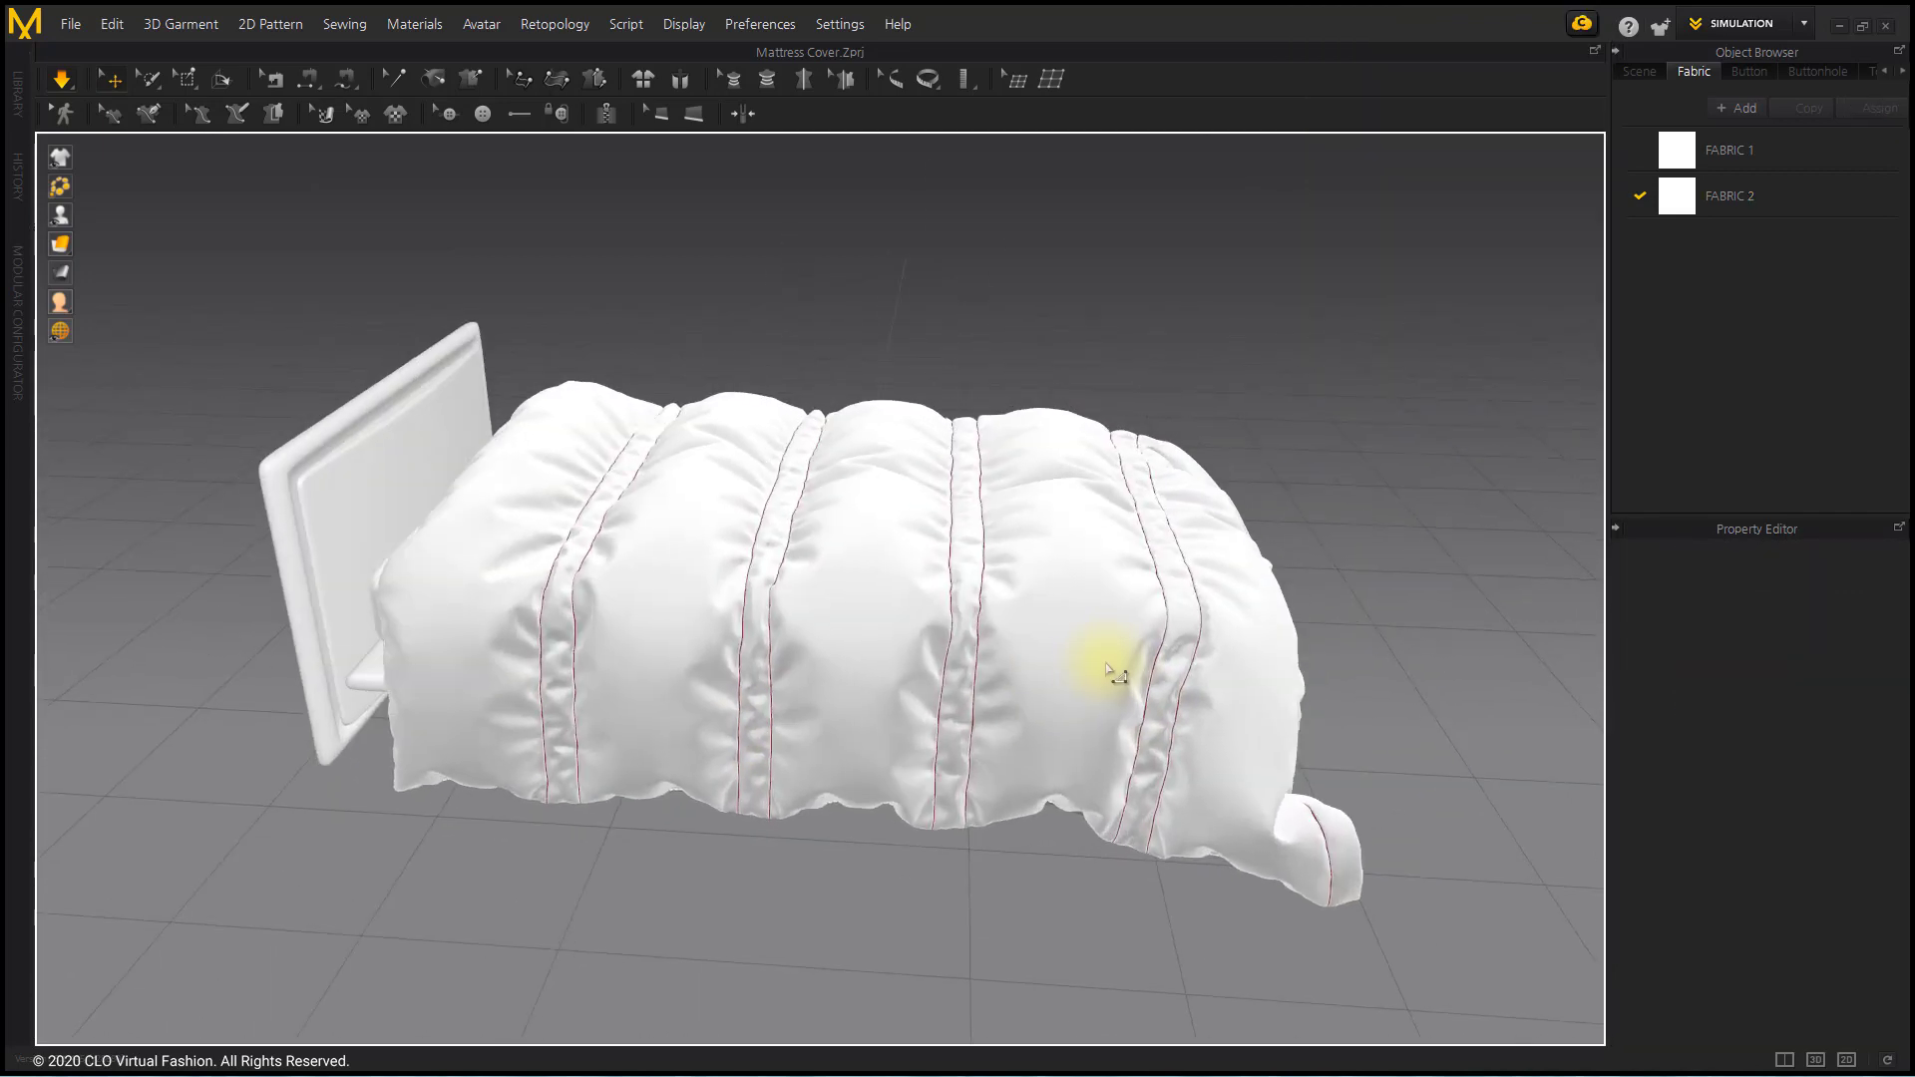
Set the lower pattern's stitch-line elastic ratio to 90 and re-simulate the comforter.
click(1783, 1060)
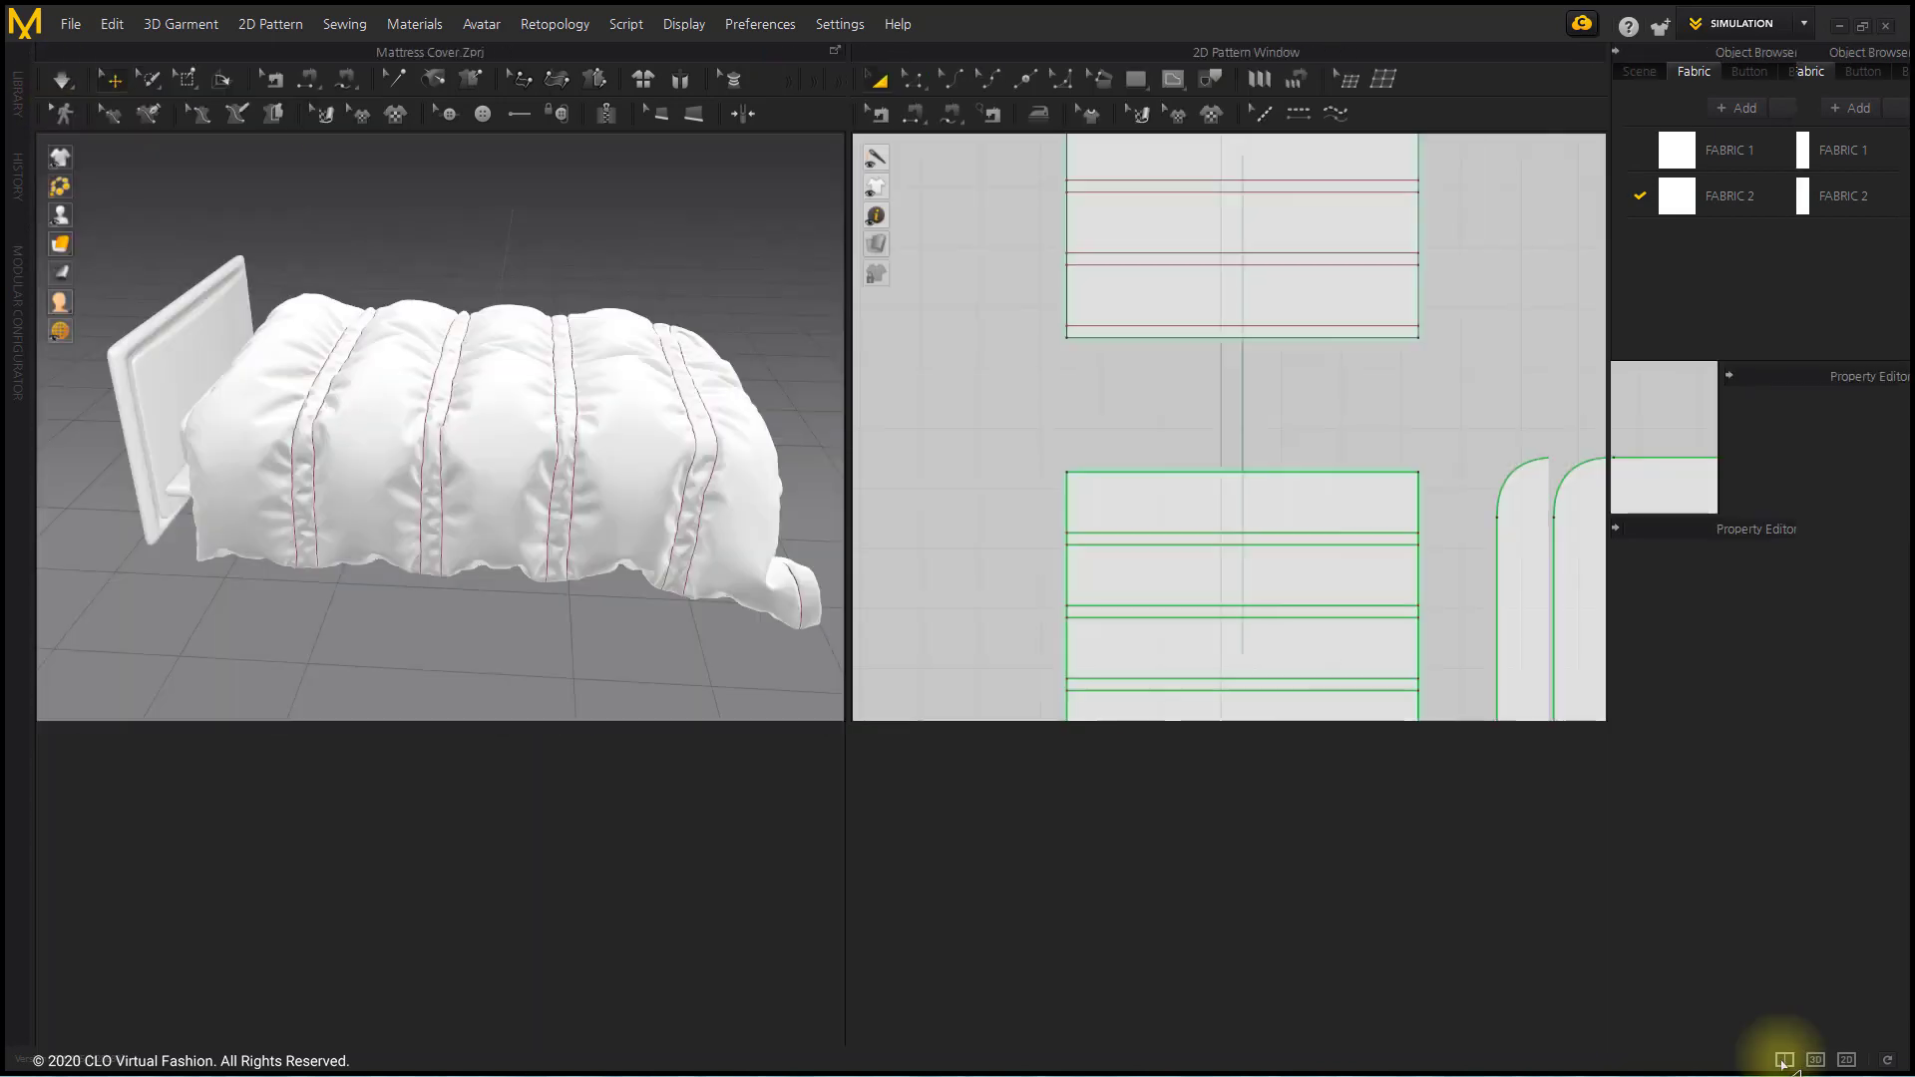
scroll(419, 688, down, 5)
click(1240, 762)
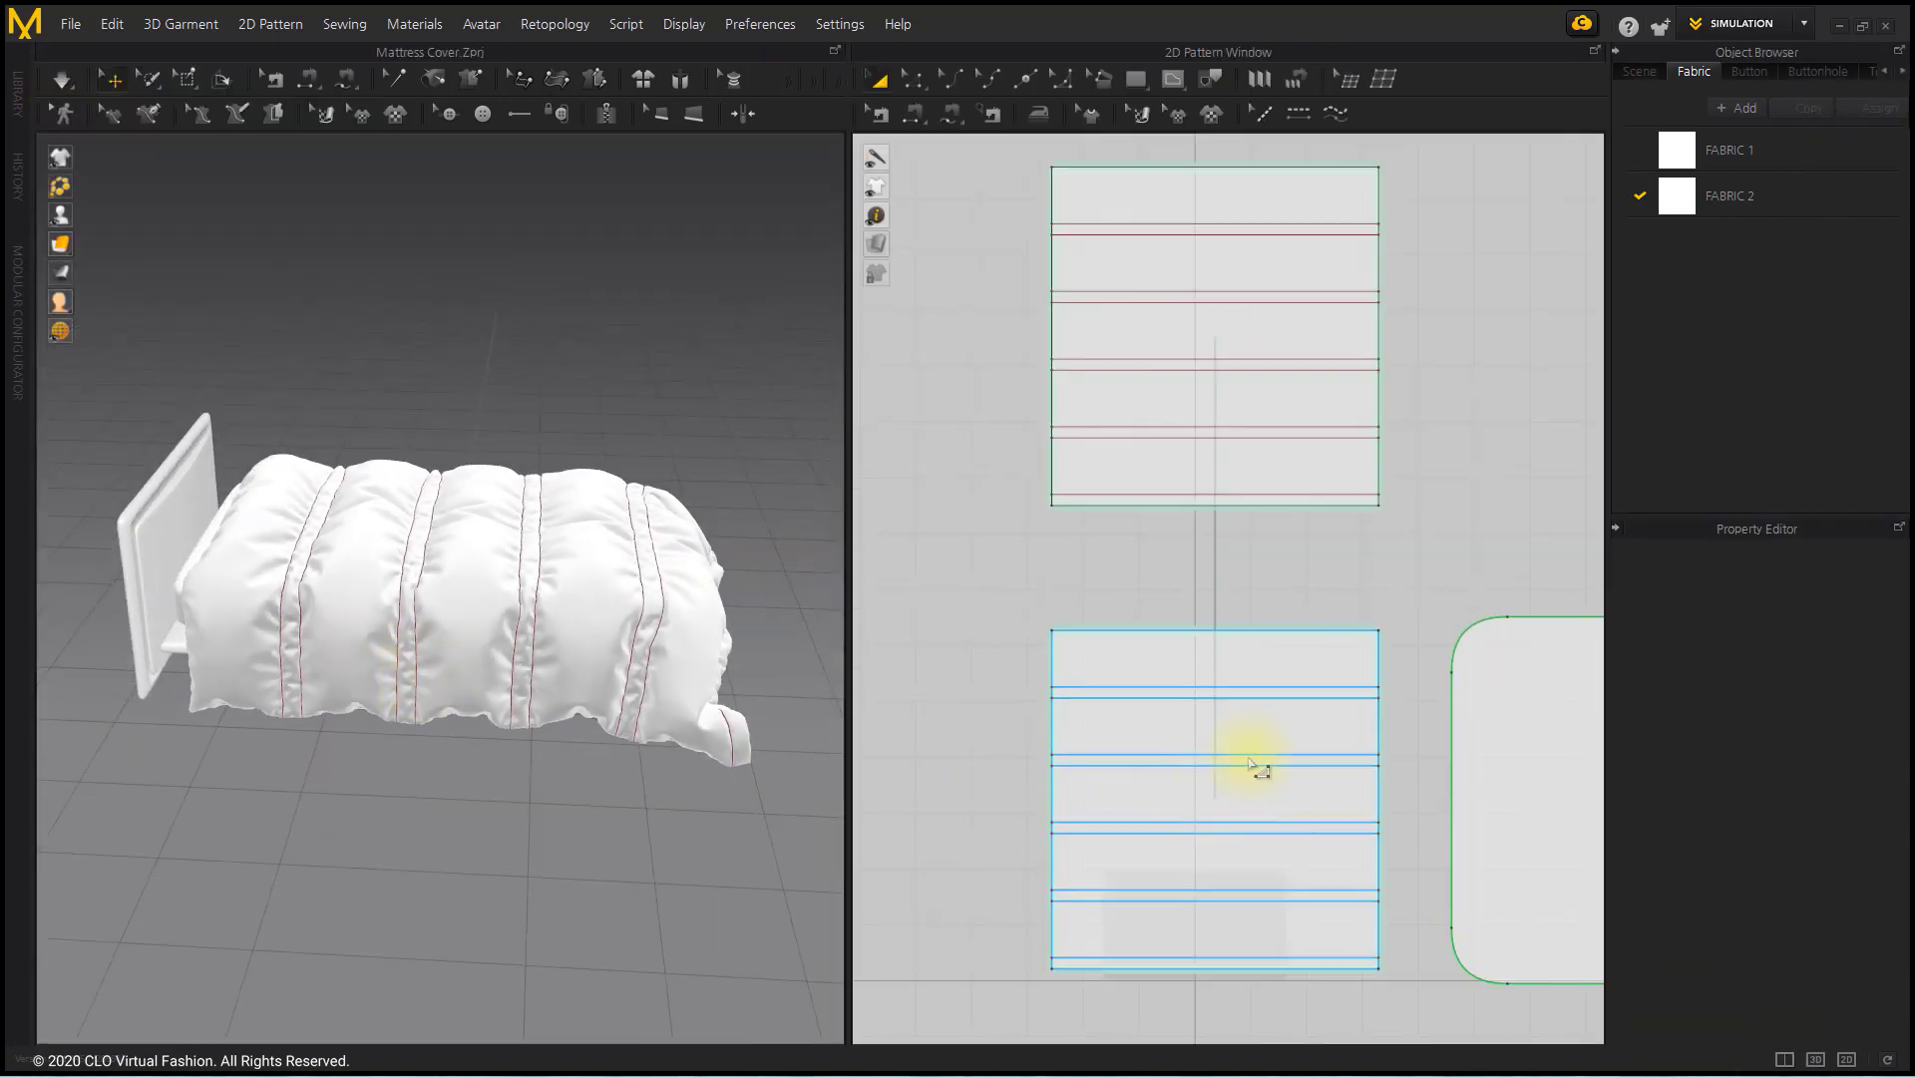
click(1281, 660)
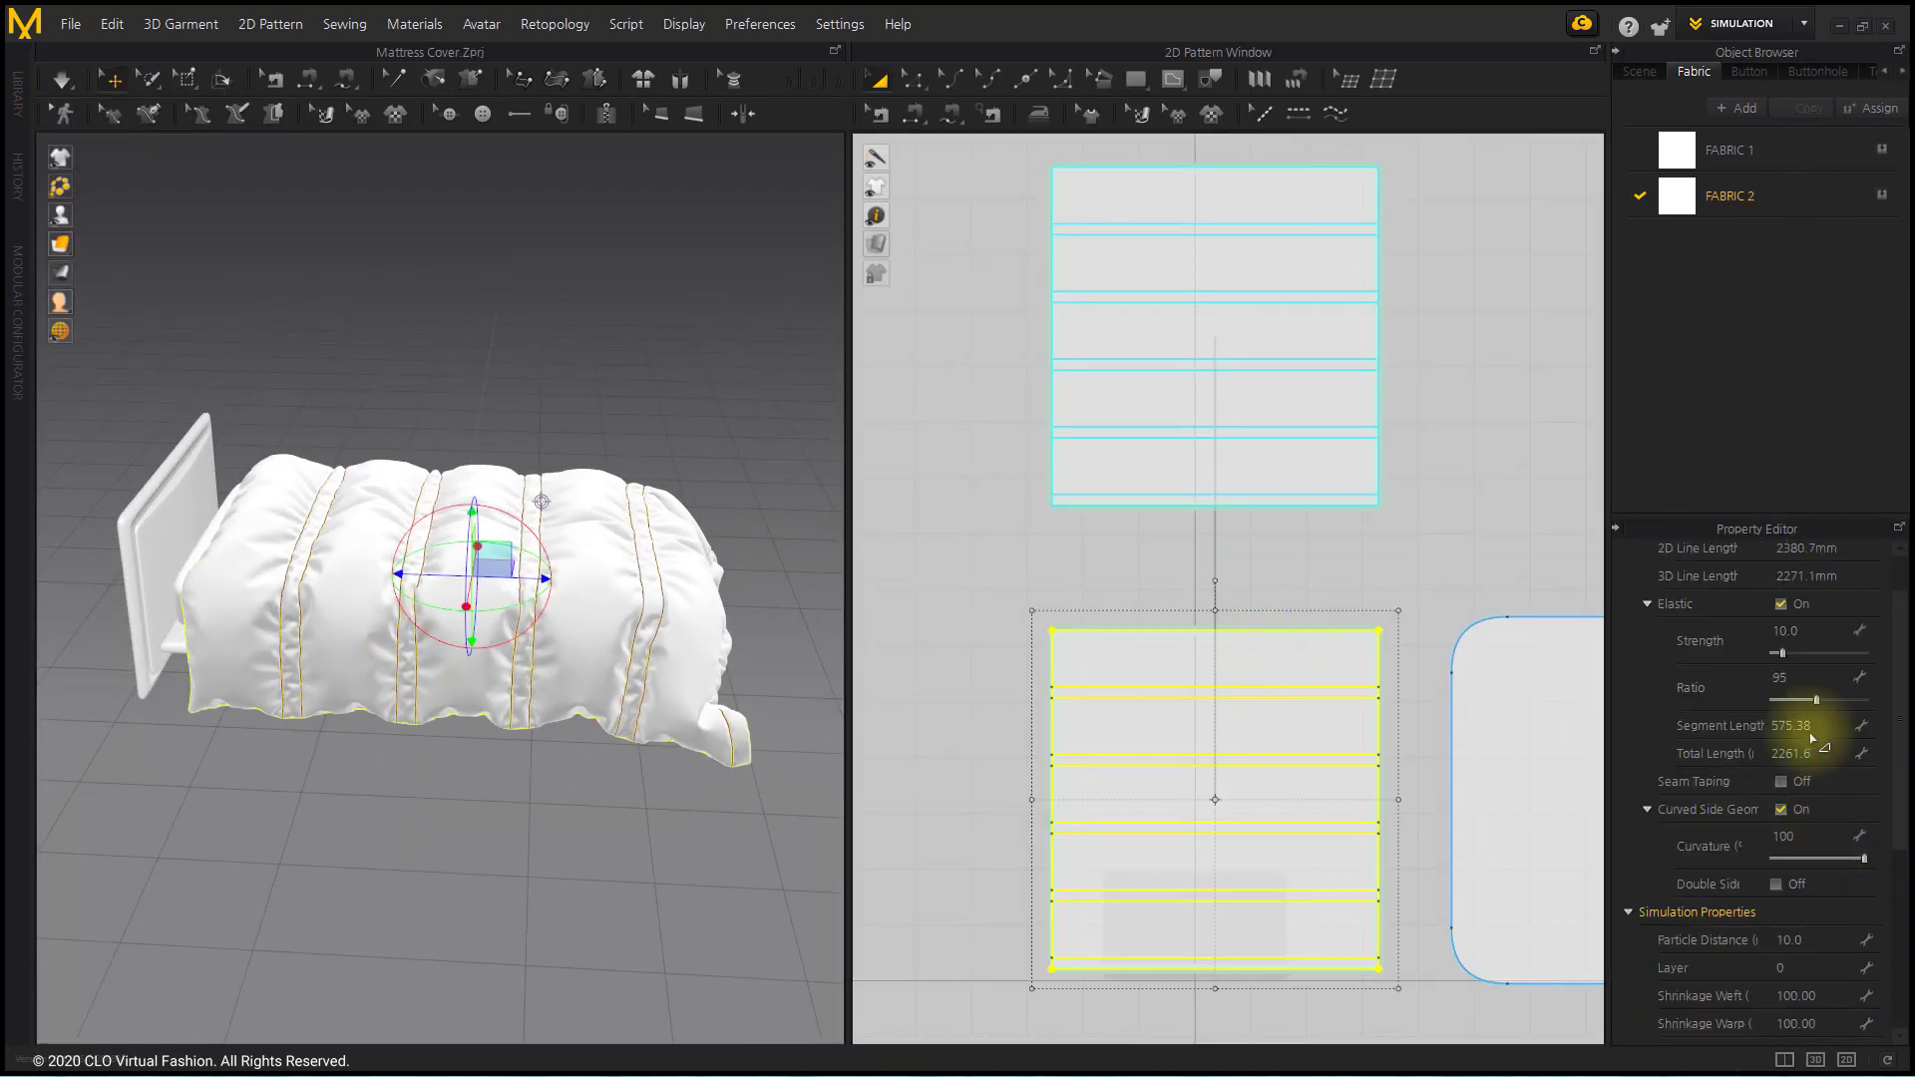
double_click(1790, 678)
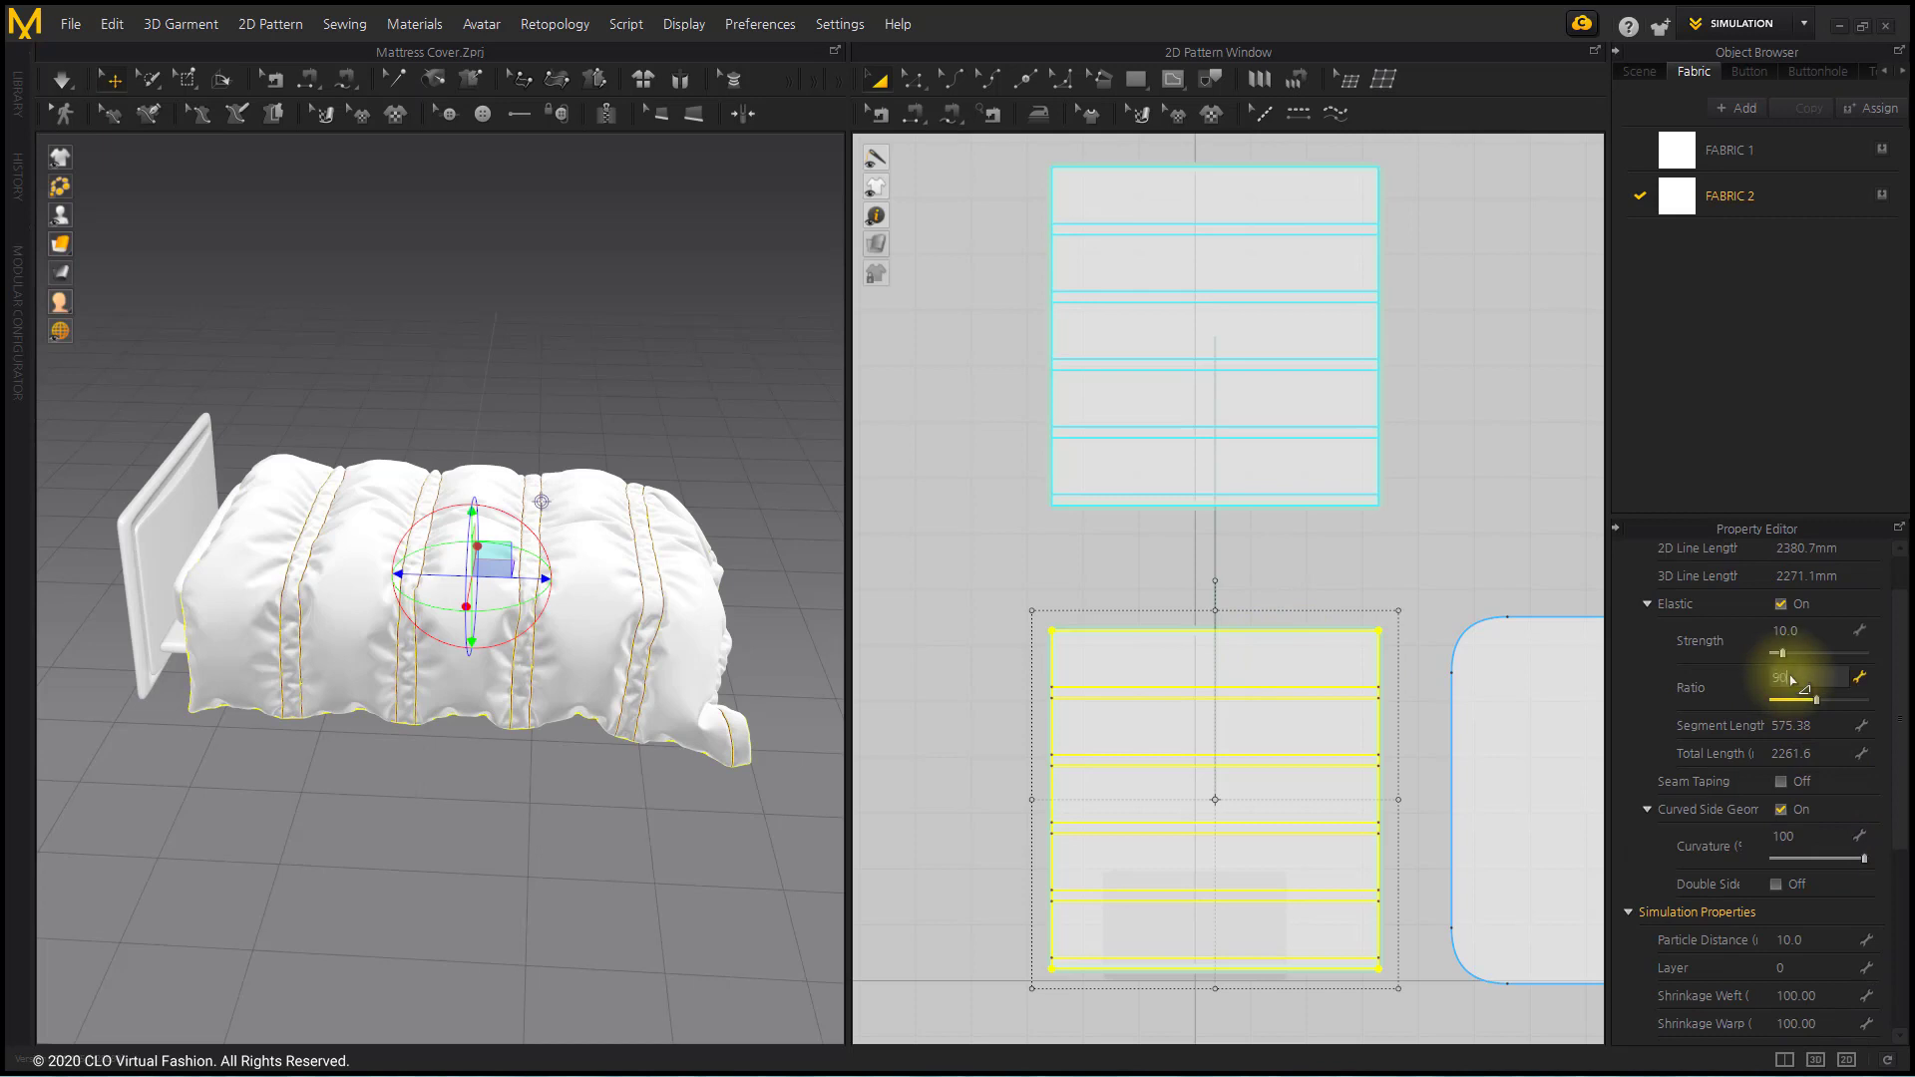
key(Return)
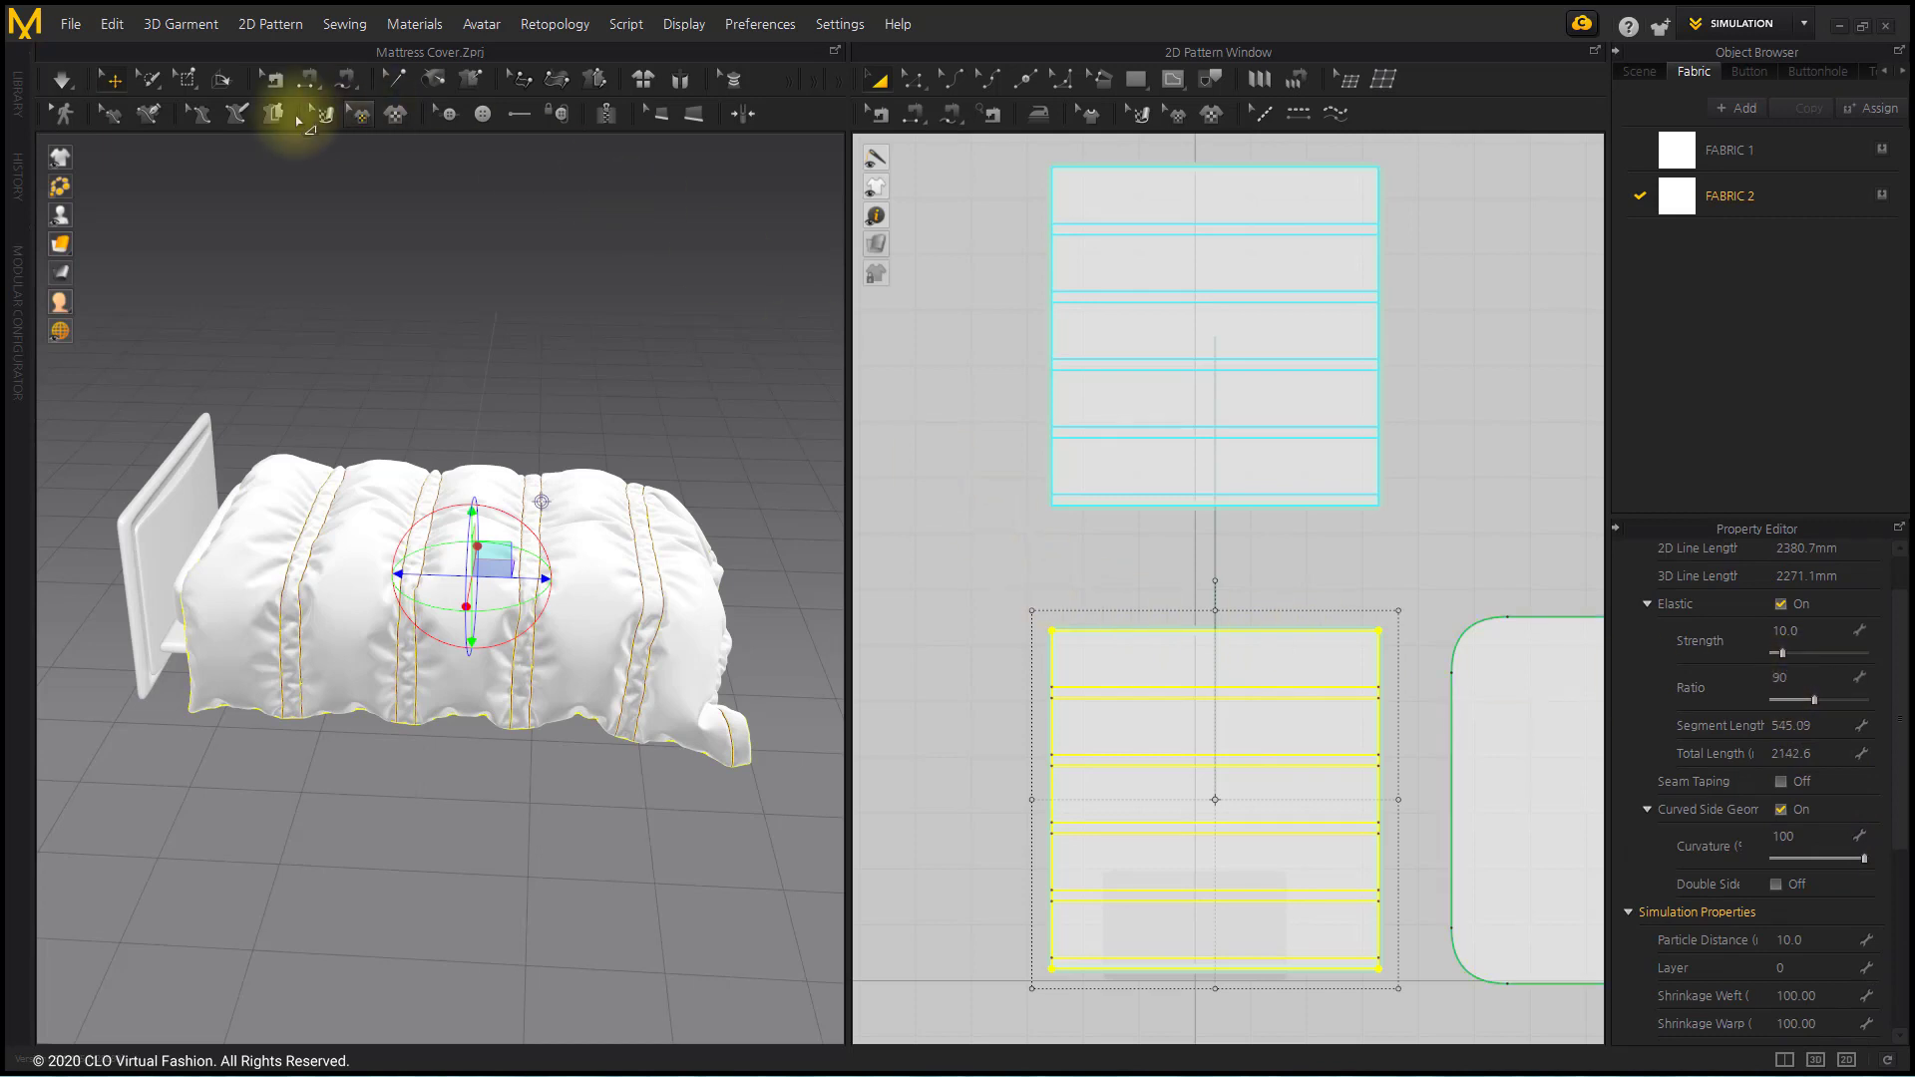
click(62, 80)
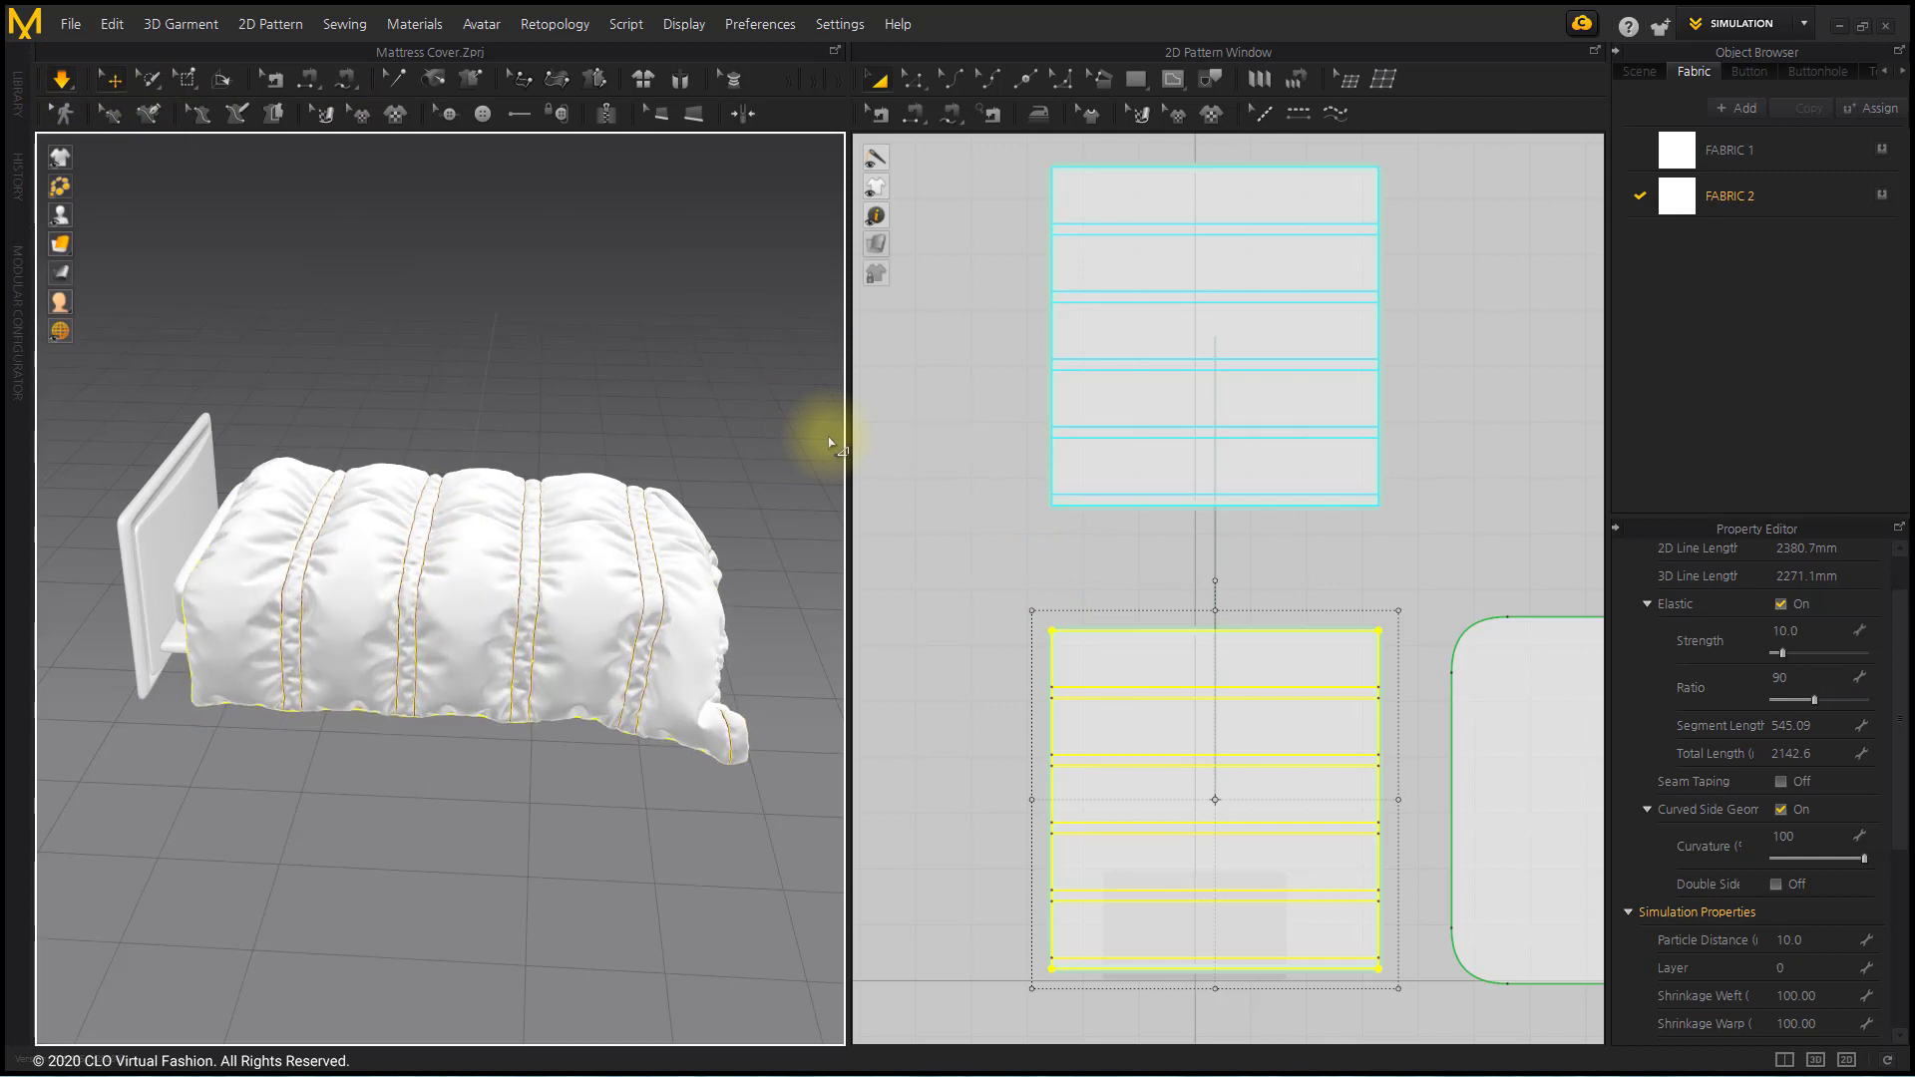
drag(829, 443, 1242, 709)
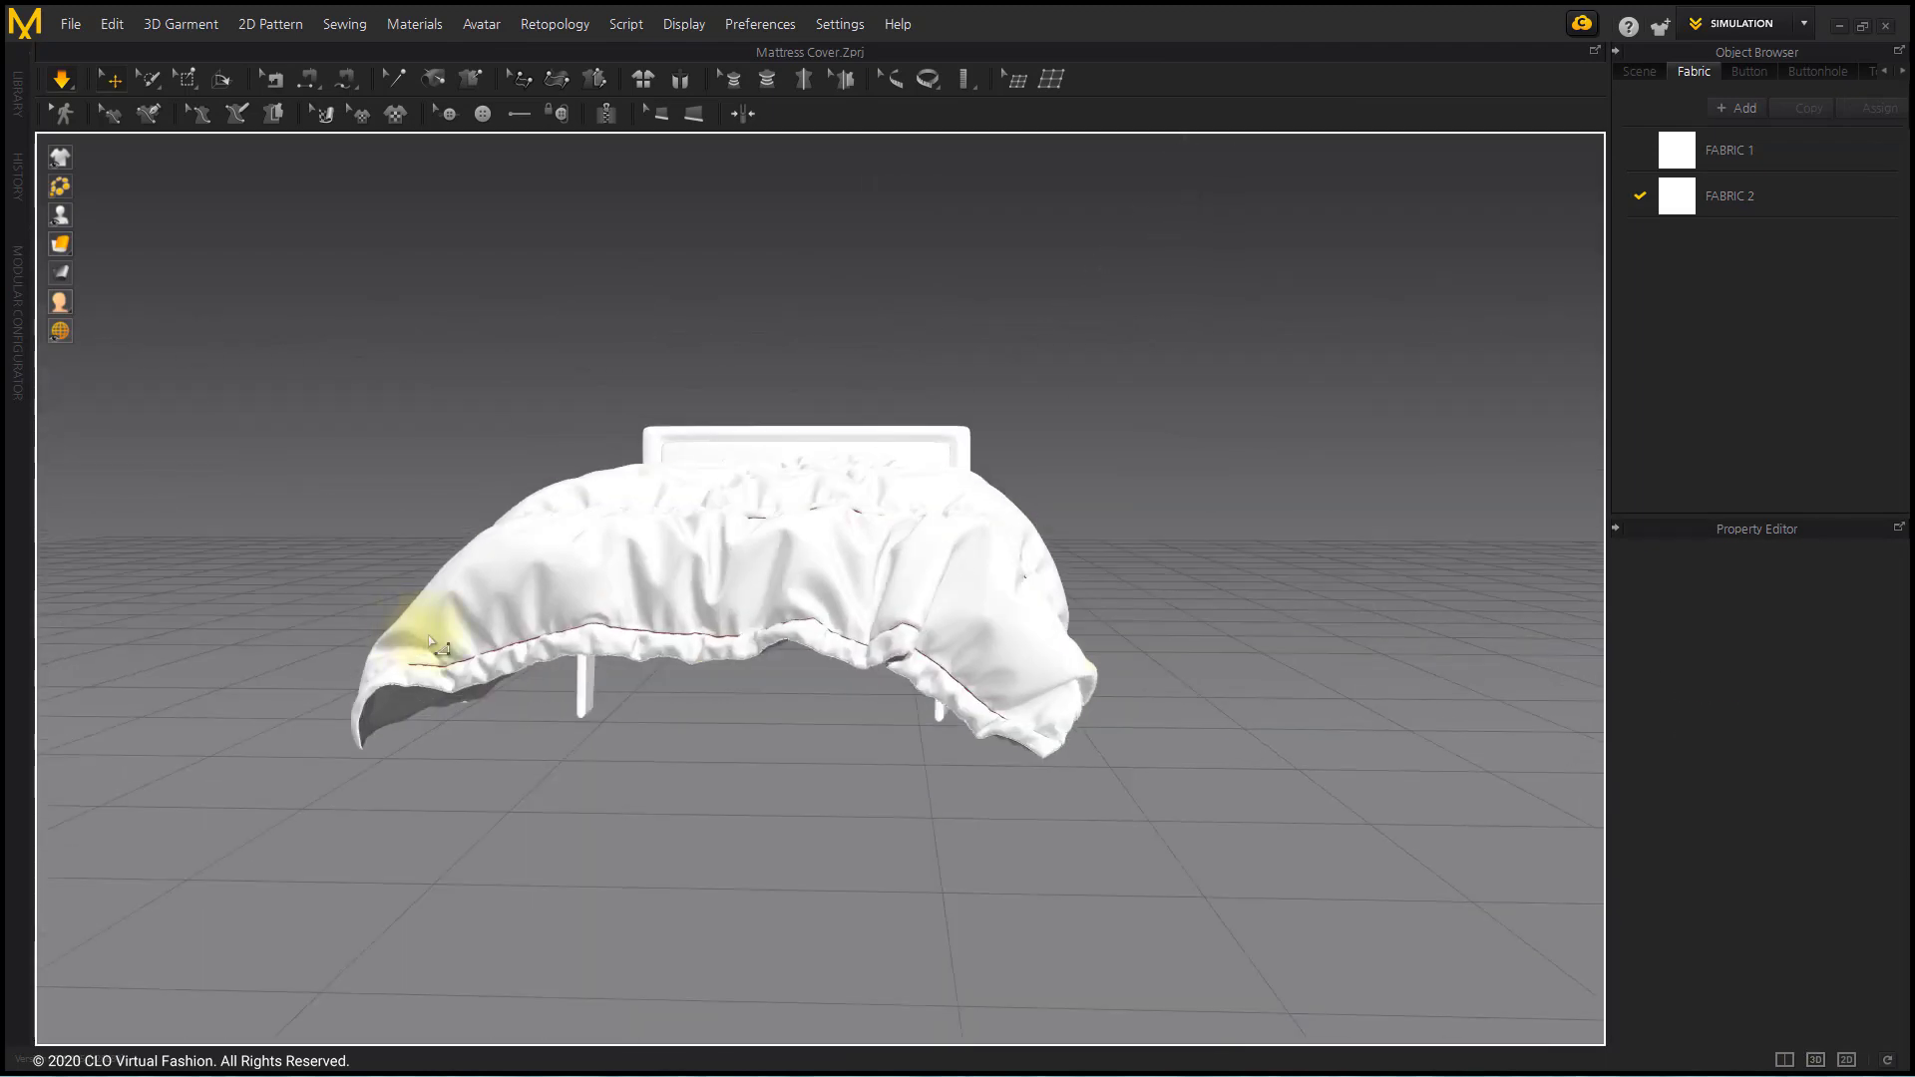
Drag the collapsed duvet's left corner back onto the bed and let it settle.
click(406, 634)
click(414, 693)
drag(472, 707, 803, 885)
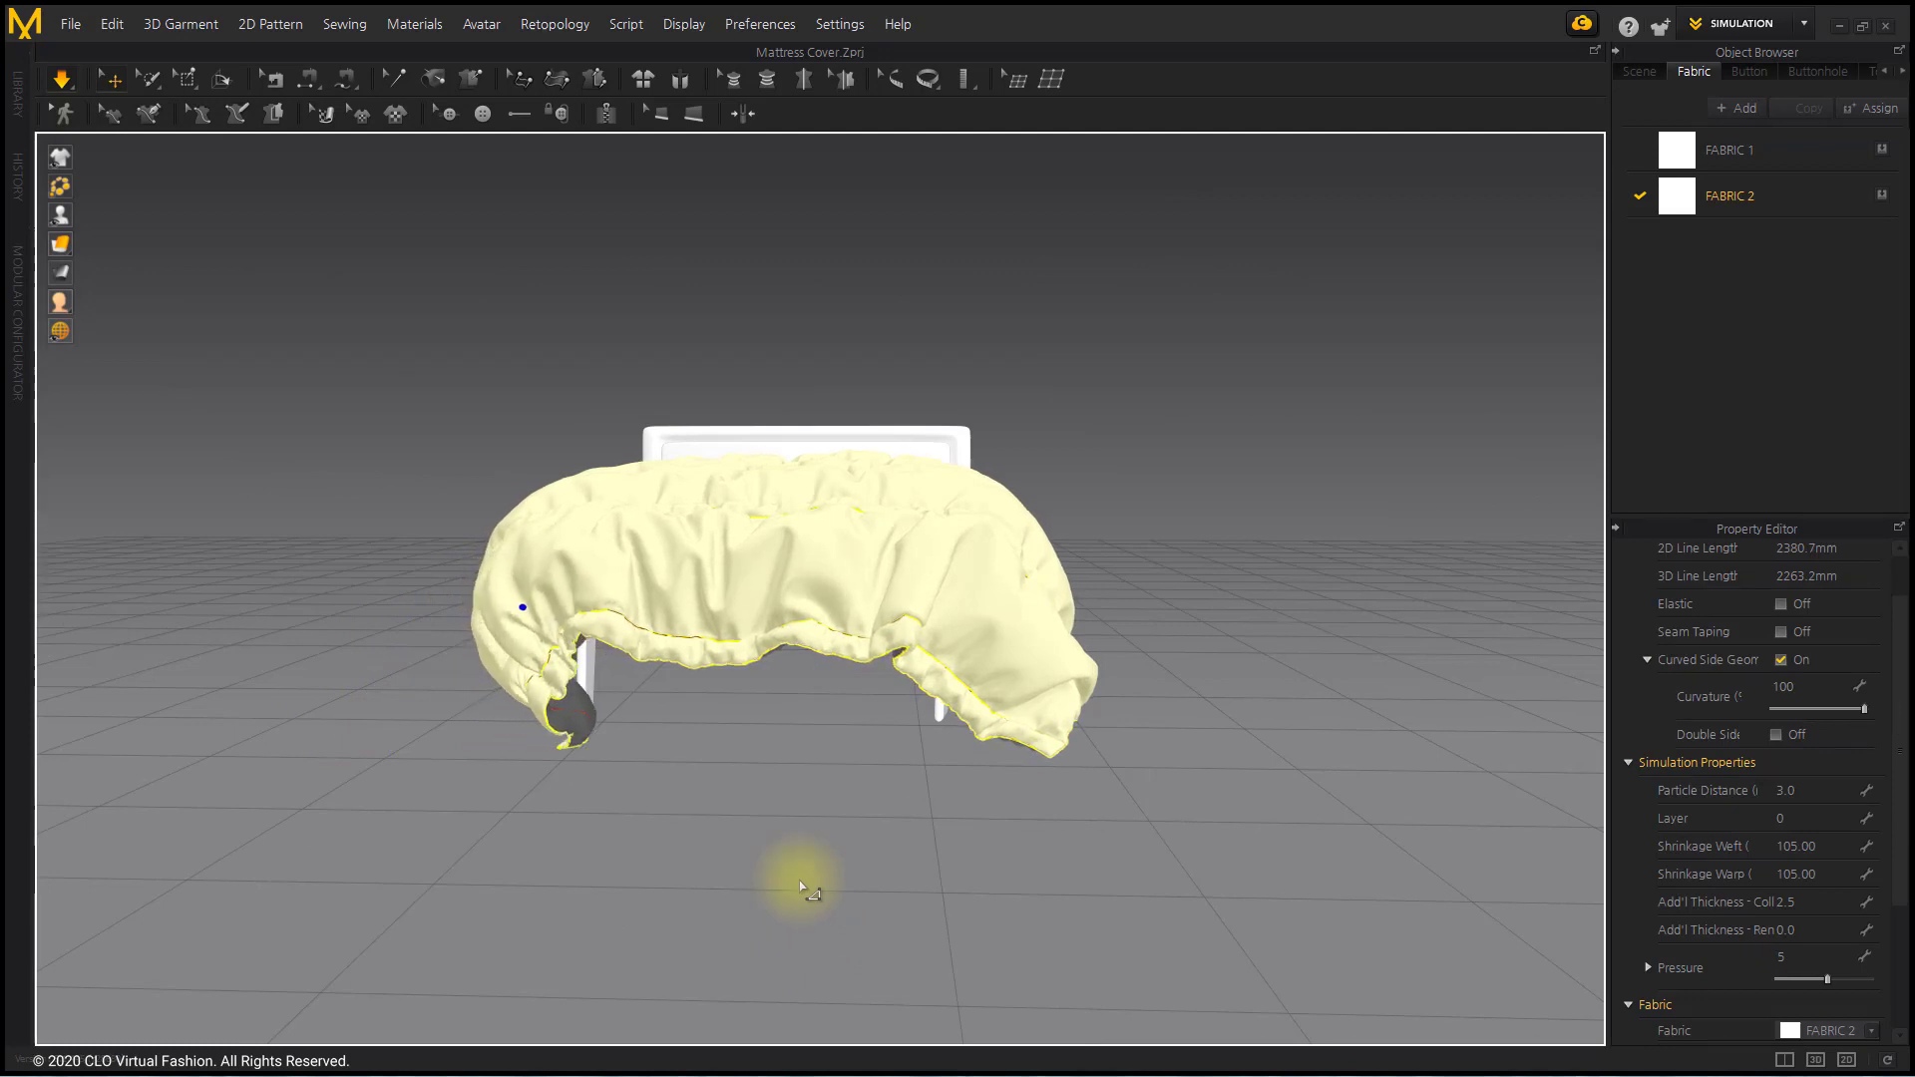
drag(802, 886, 635, 613)
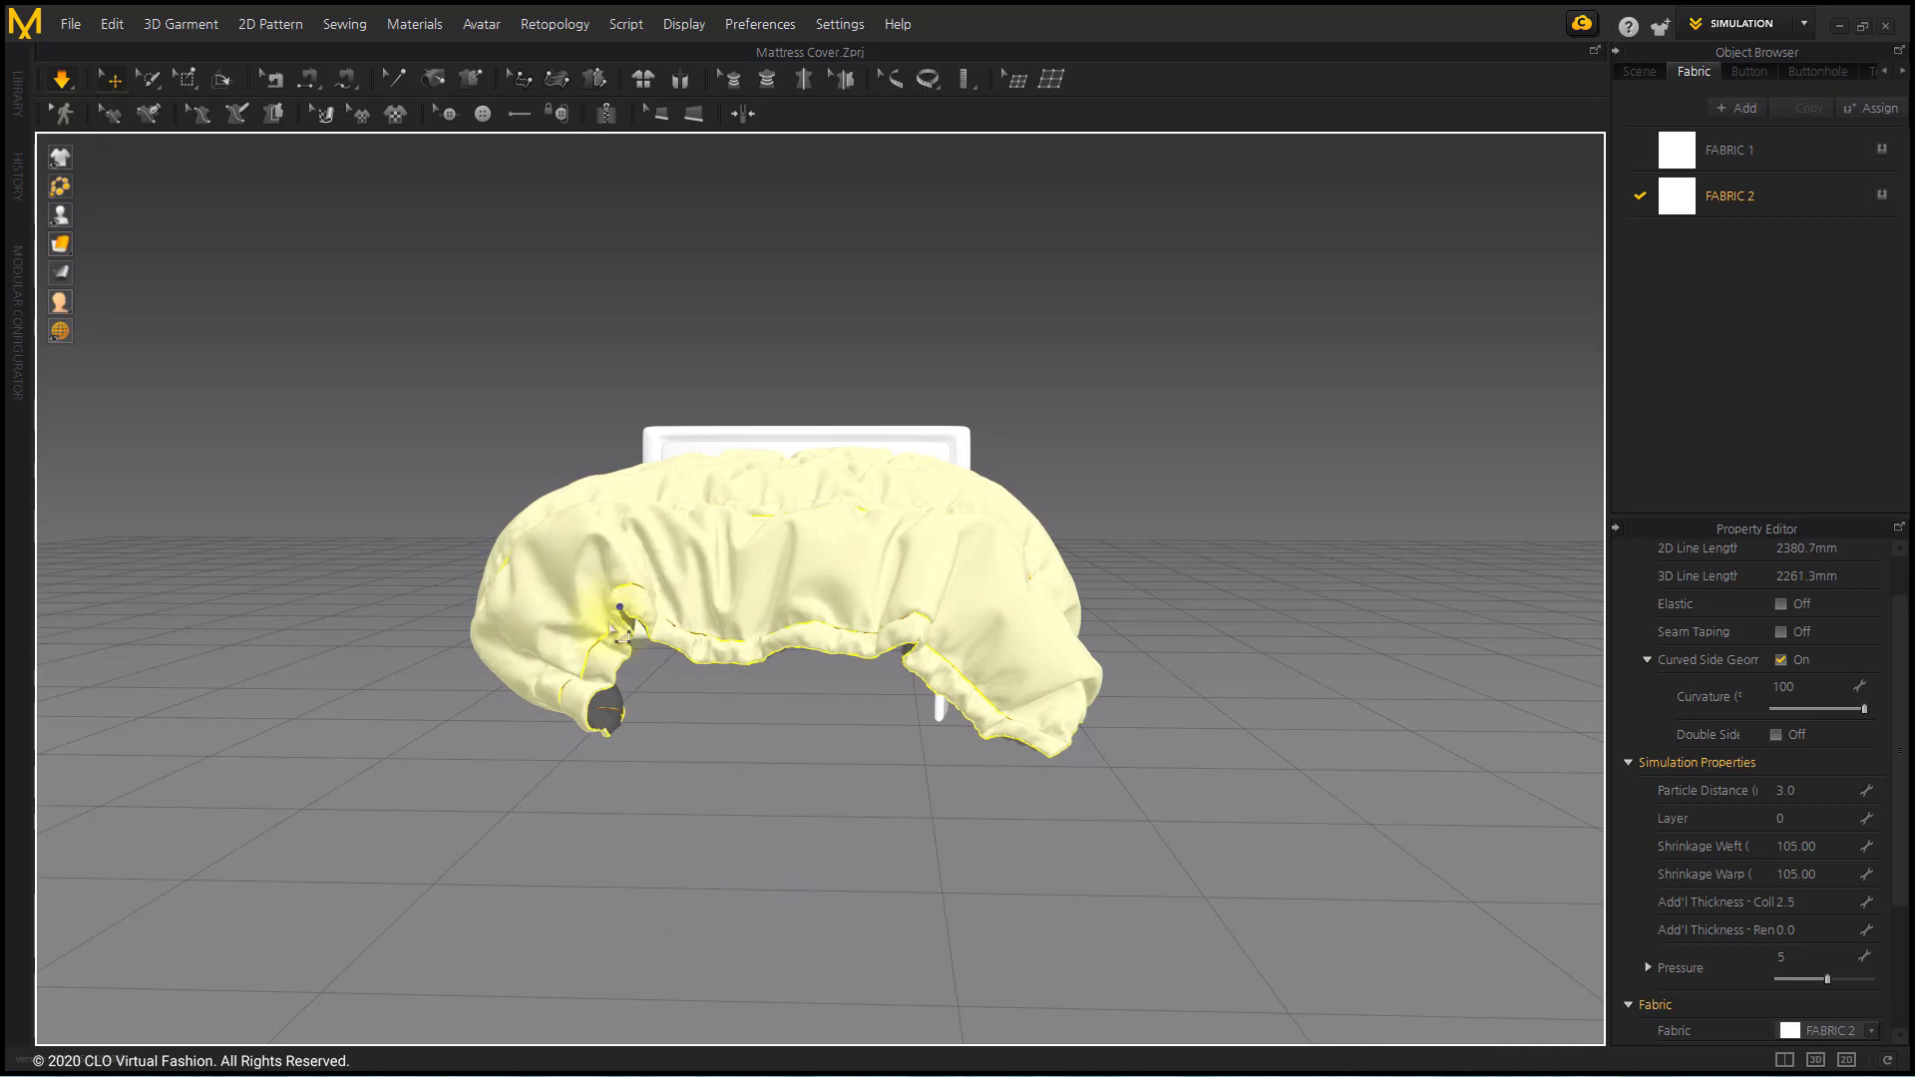
click(887, 799)
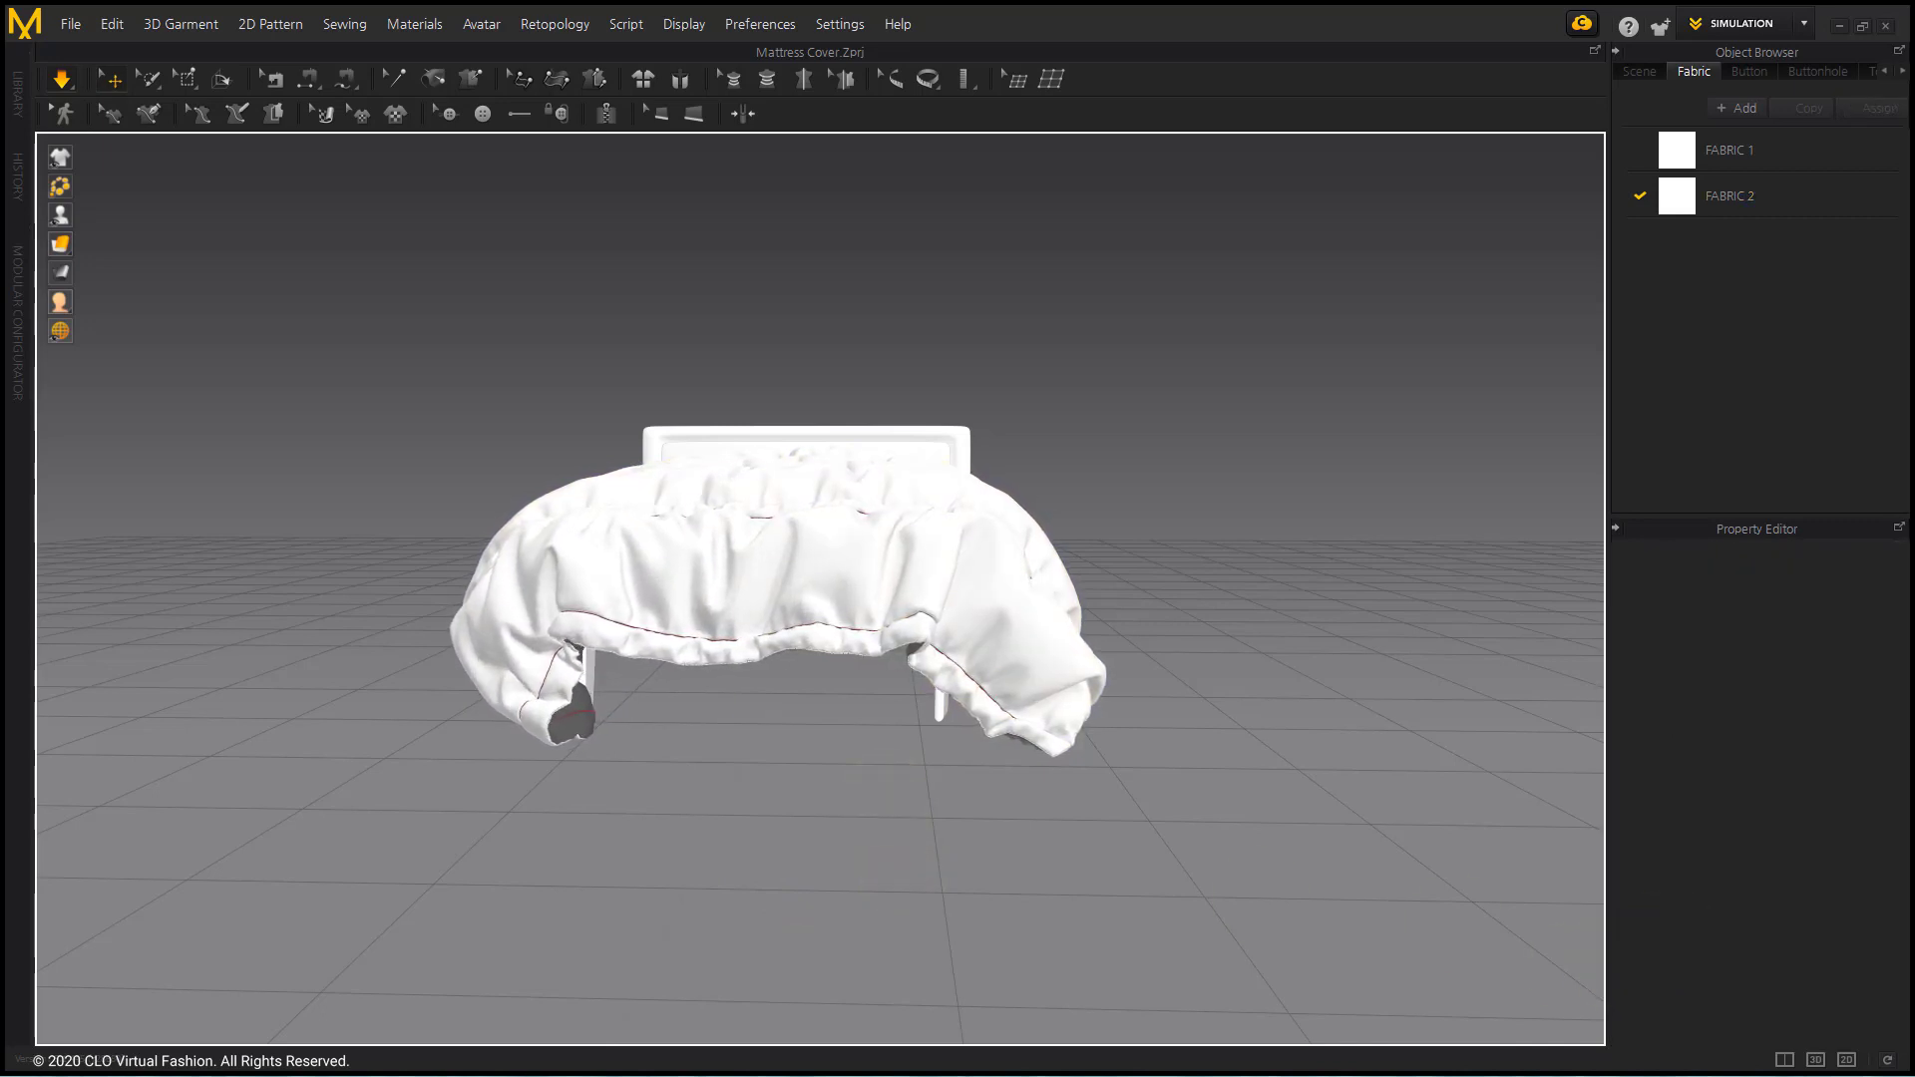
right_drag(751, 814, 1087, 728)
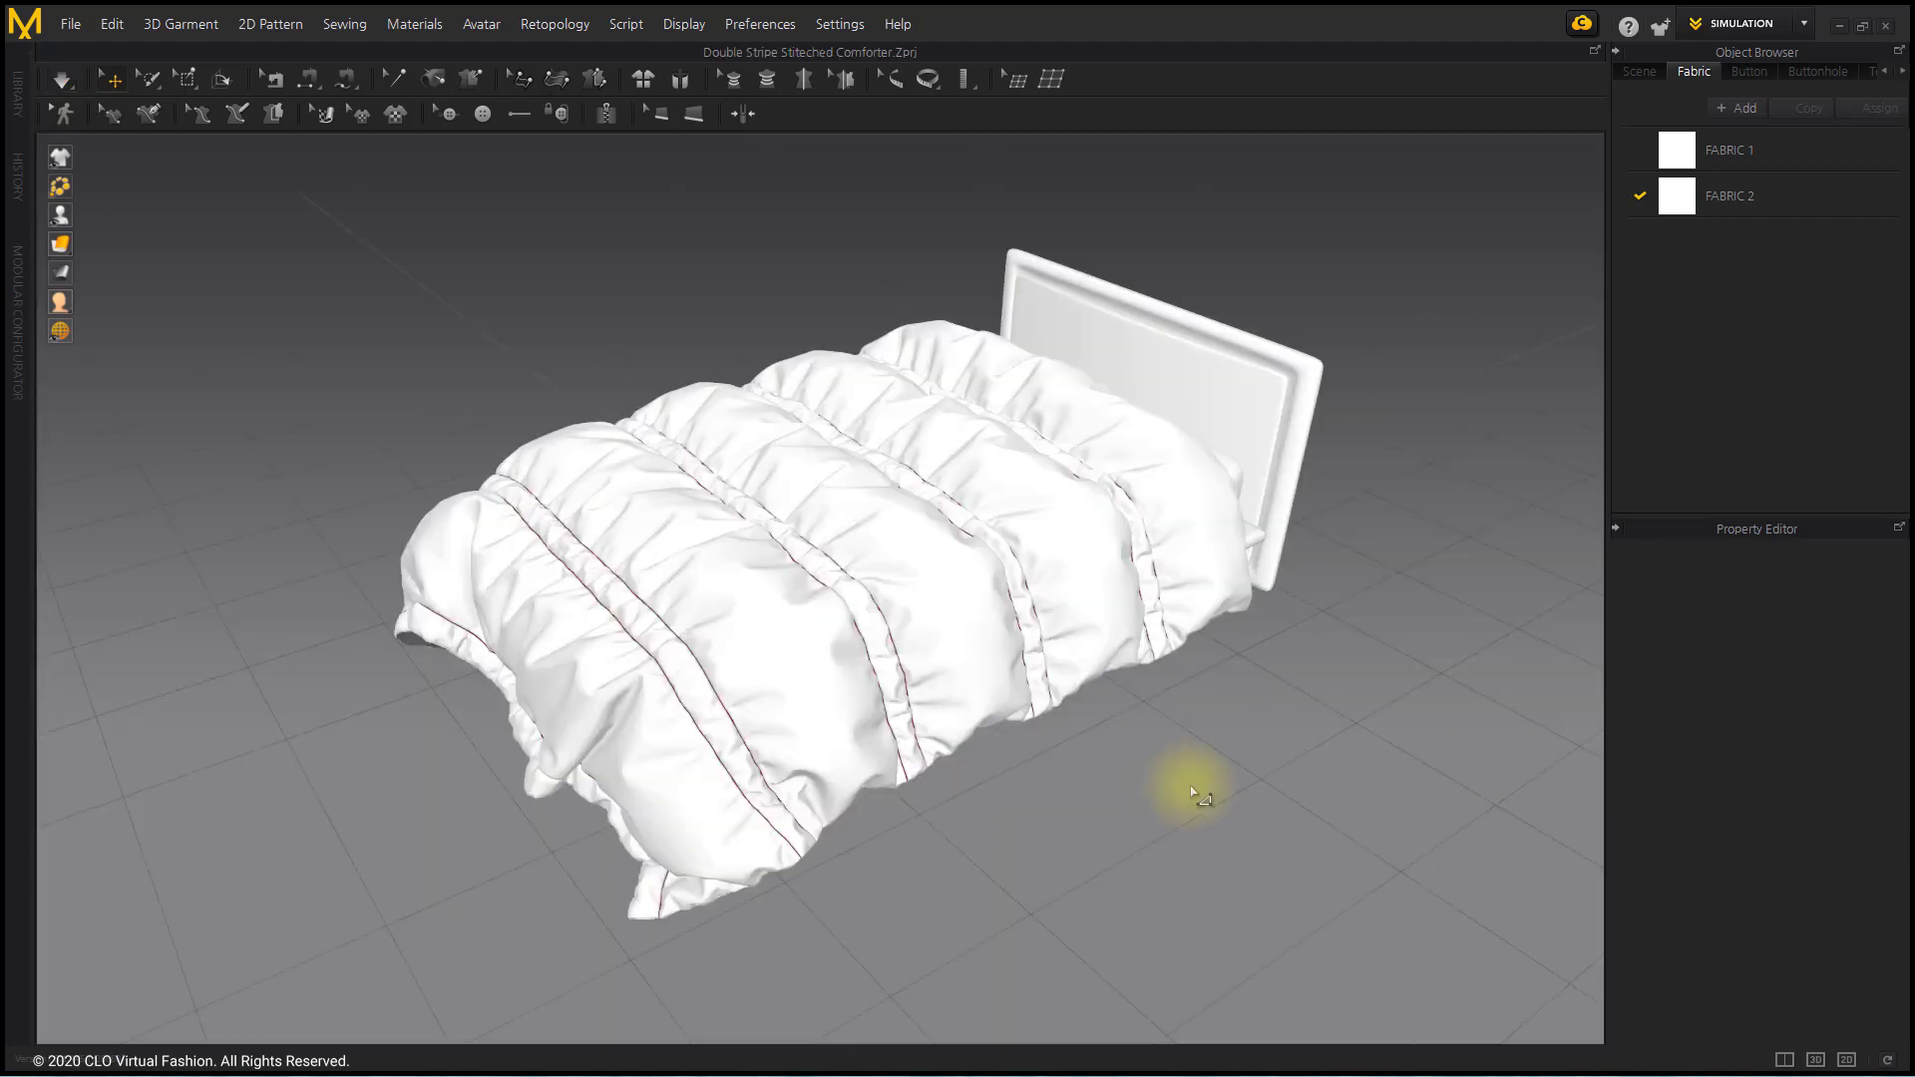
mouse_move(1197, 795)
right_down()
mouse_move(1203, 754)
mouse_move(1102, 761)
mouse_move(1132, 684)
right_up()
scroll(1047, 619, up, 2)
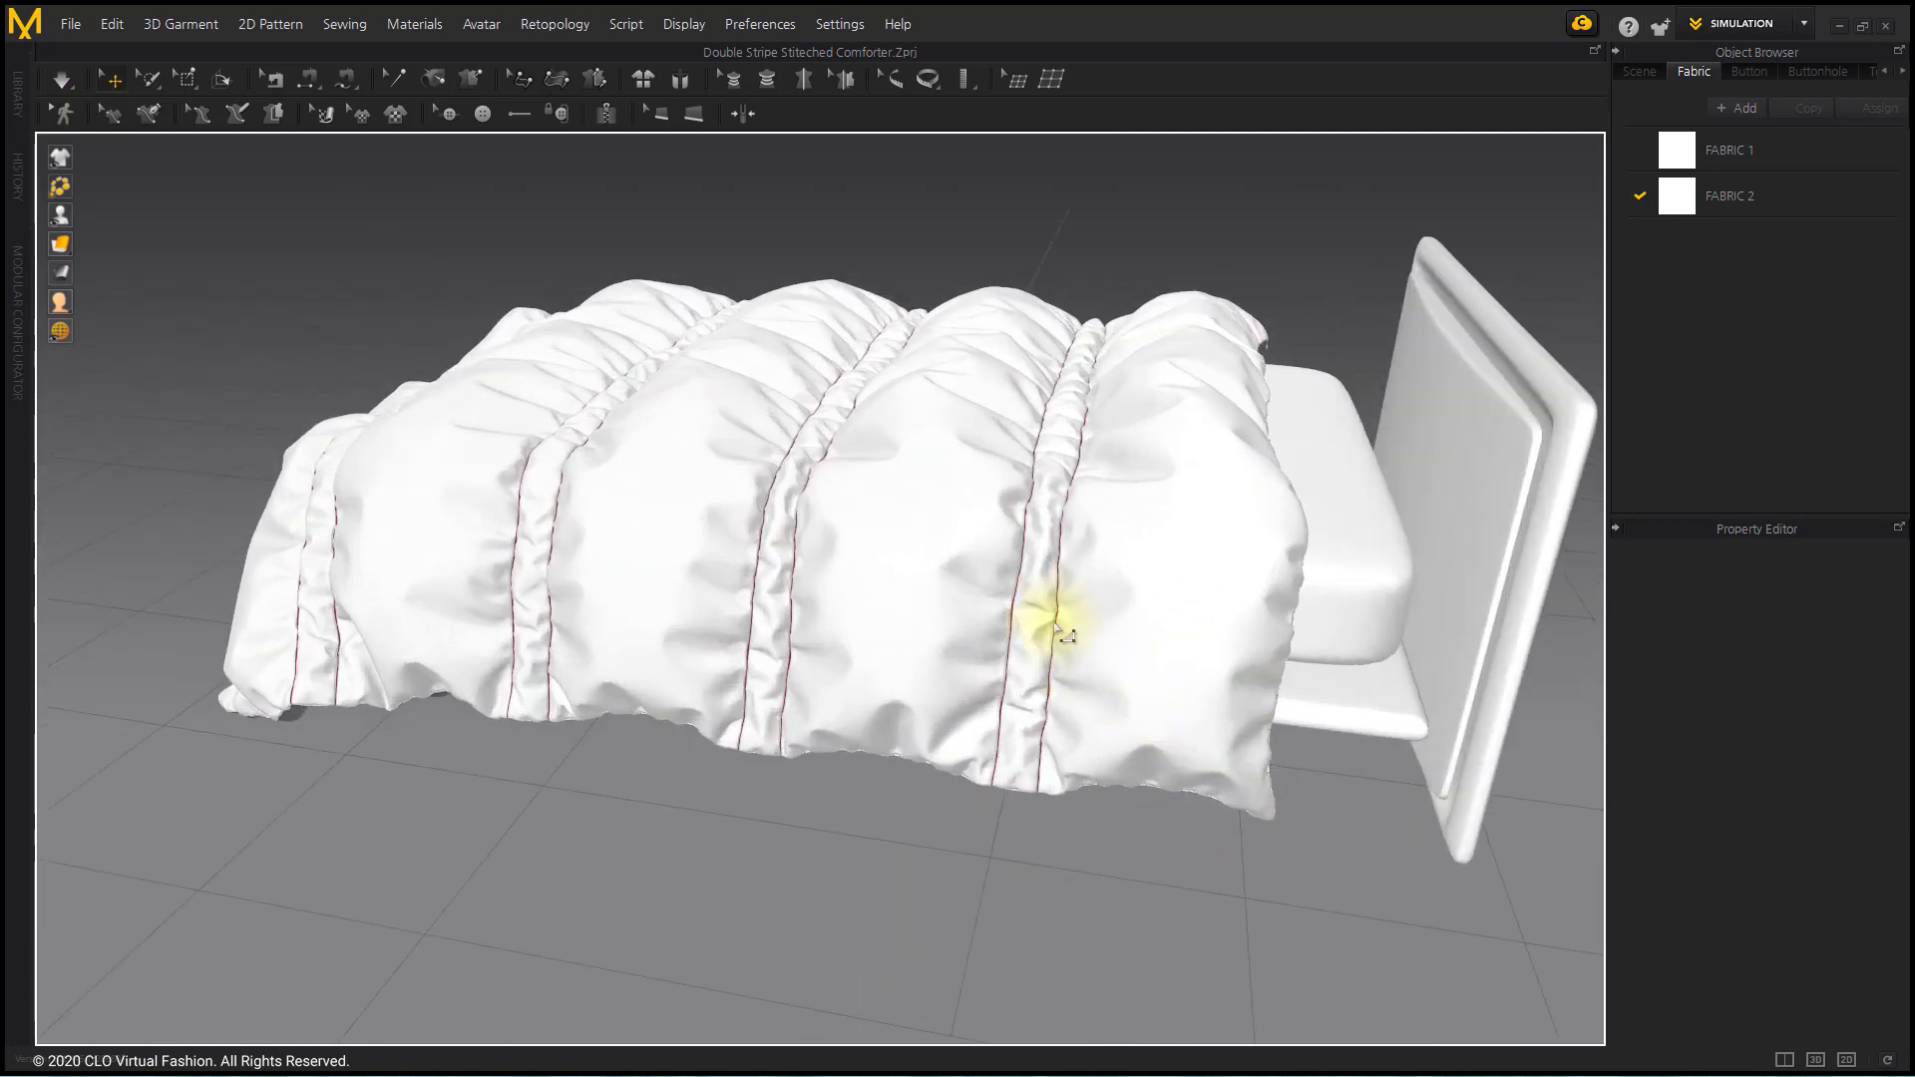
scroll(1049, 613, up, 2)
mouse_move(1049, 613)
right_down()
mouse_move(1218, 590)
mouse_move(1120, 790)
mouse_move(1192, 782)
mouse_move(1282, 812)
mouse_move(1254, 678)
mouse_move(1081, 662)
mouse_move(983, 705)
mouse_move(1037, 733)
mouse_move(1071, 656)
right_up()
scroll(1087, 657, down, 2)
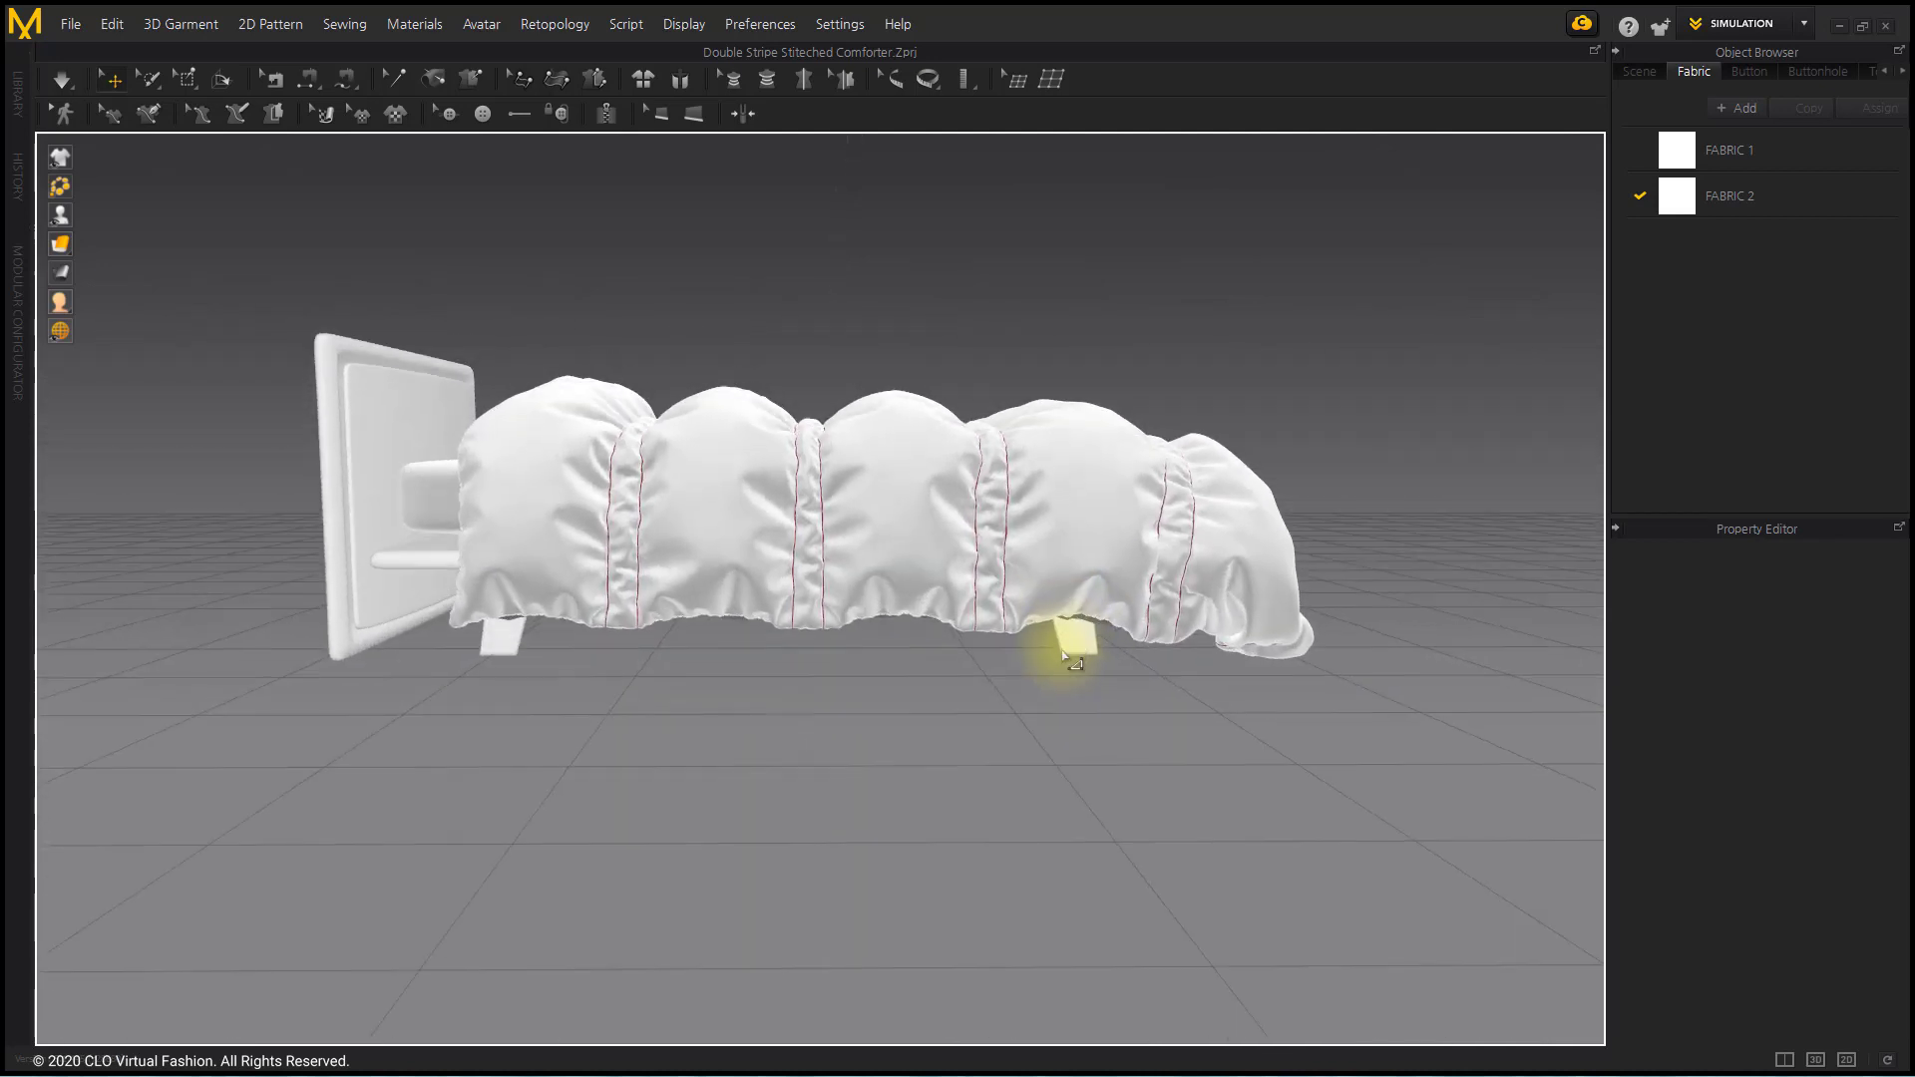